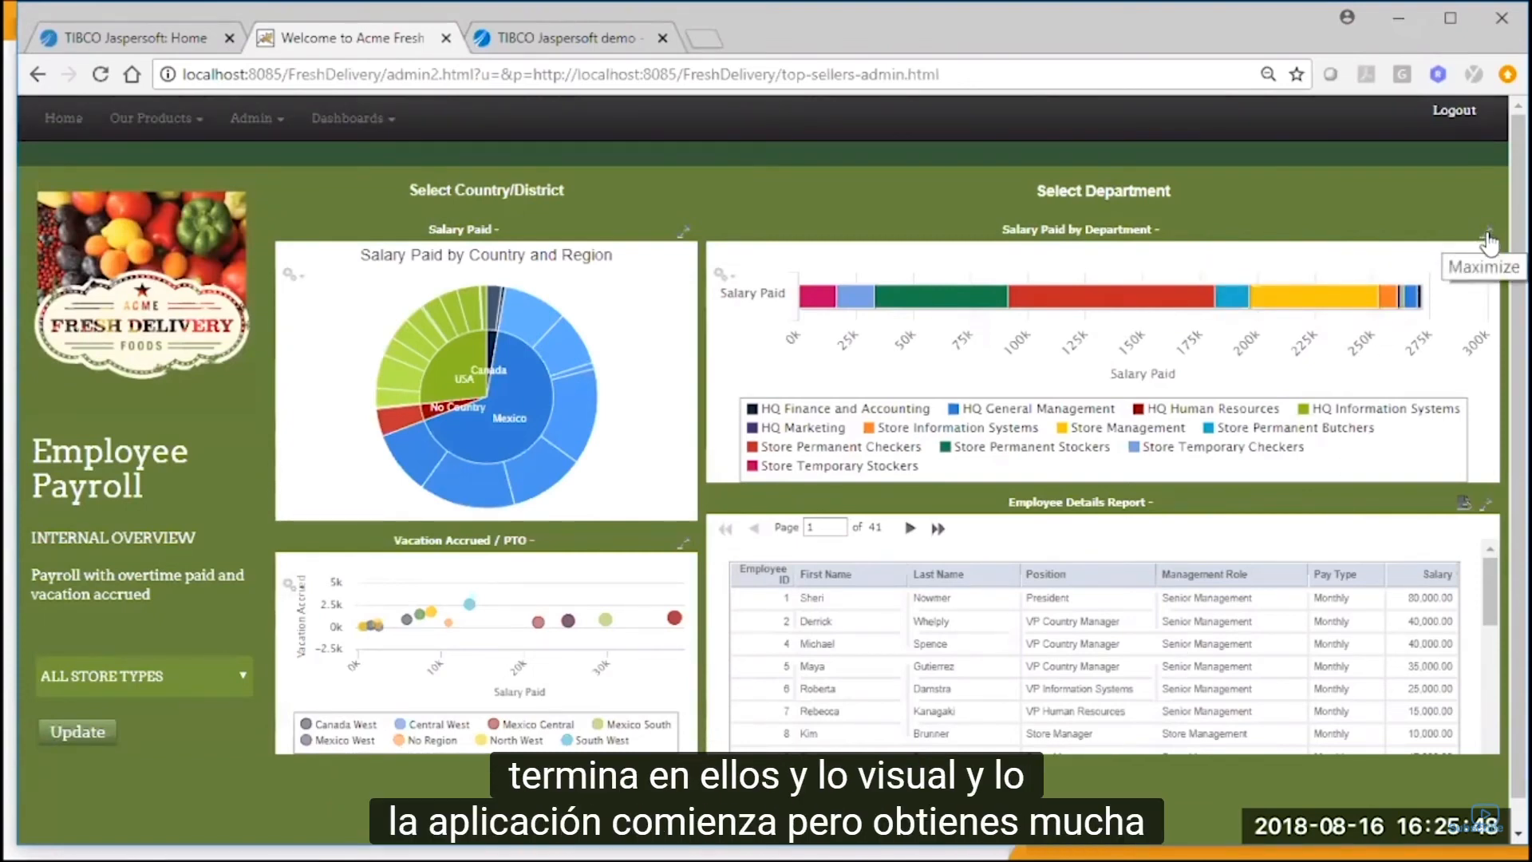
Filter the Salary Paid by Department chart to Hidalgo by picking that region in the Salary Paid by Country and Region chart.
left_click(1462, 504)
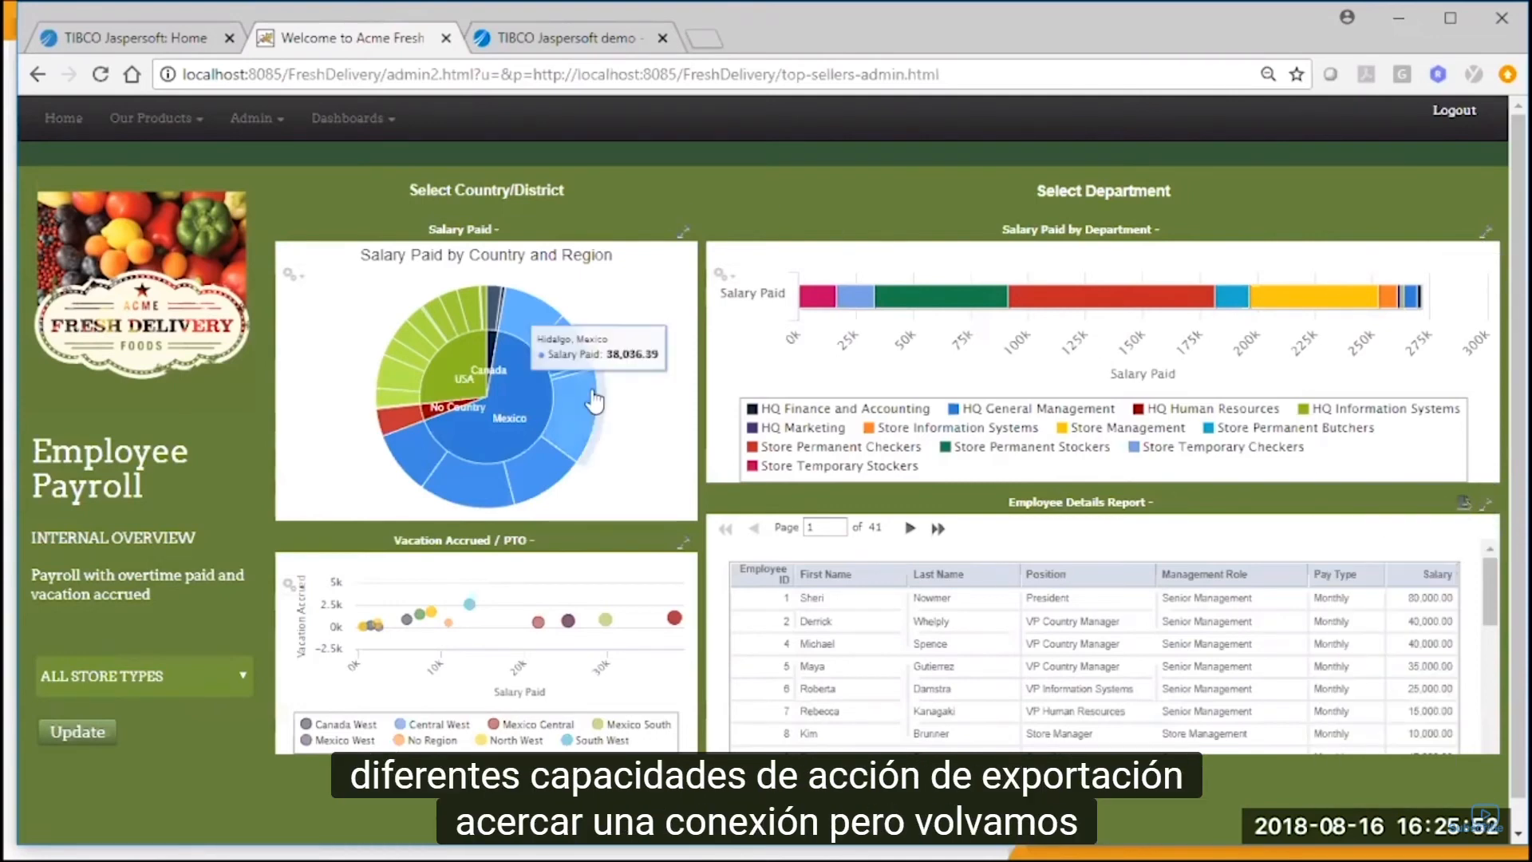
left_click(573, 423)
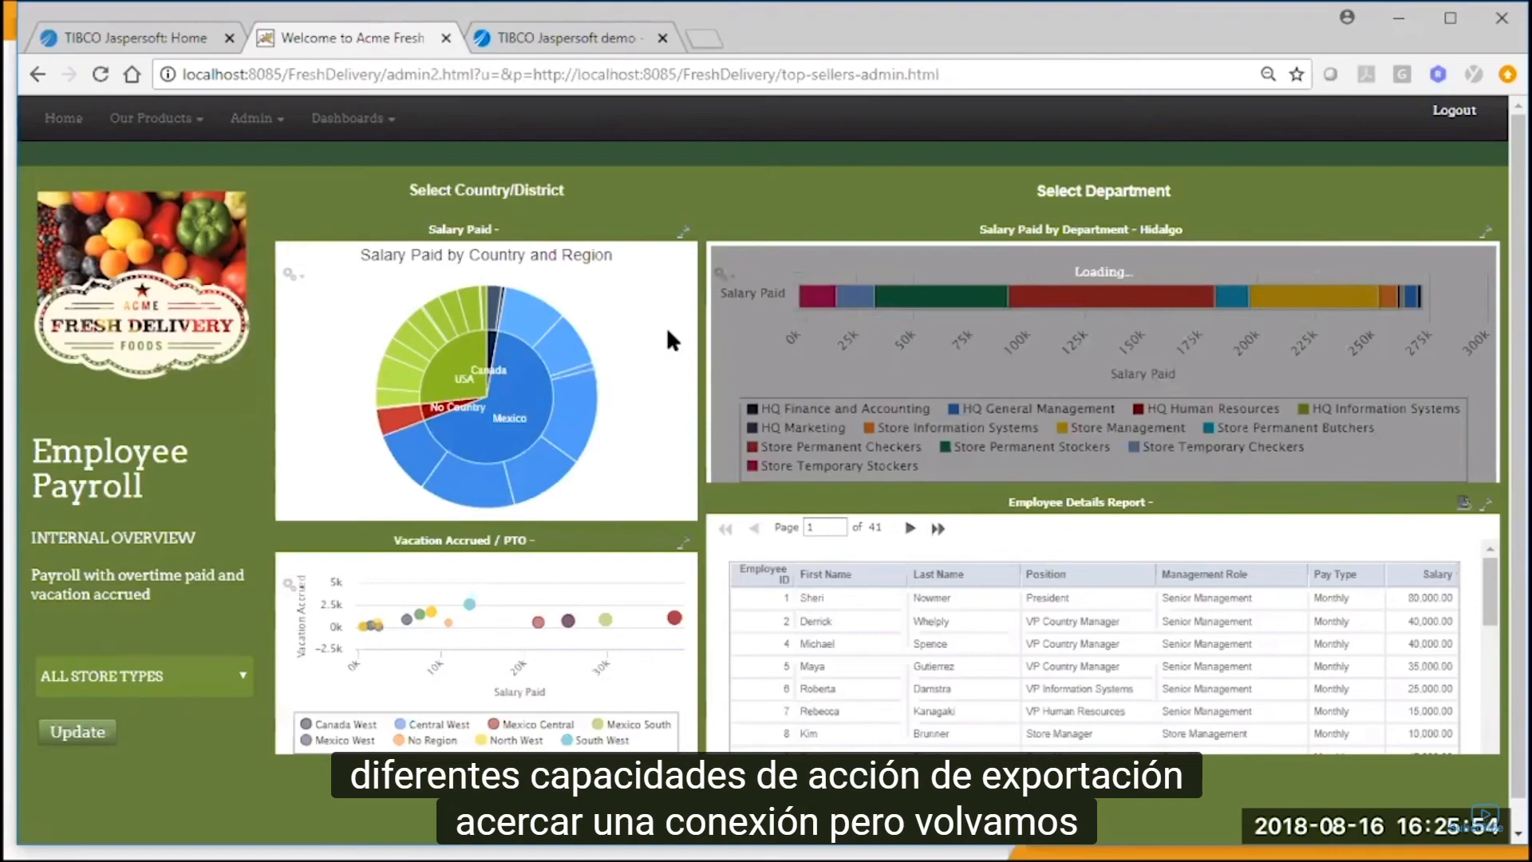
Start a new Ad Hoc view from the TIBCO Jaspersoft home page and search the available data for super.
left_click(160, 38)
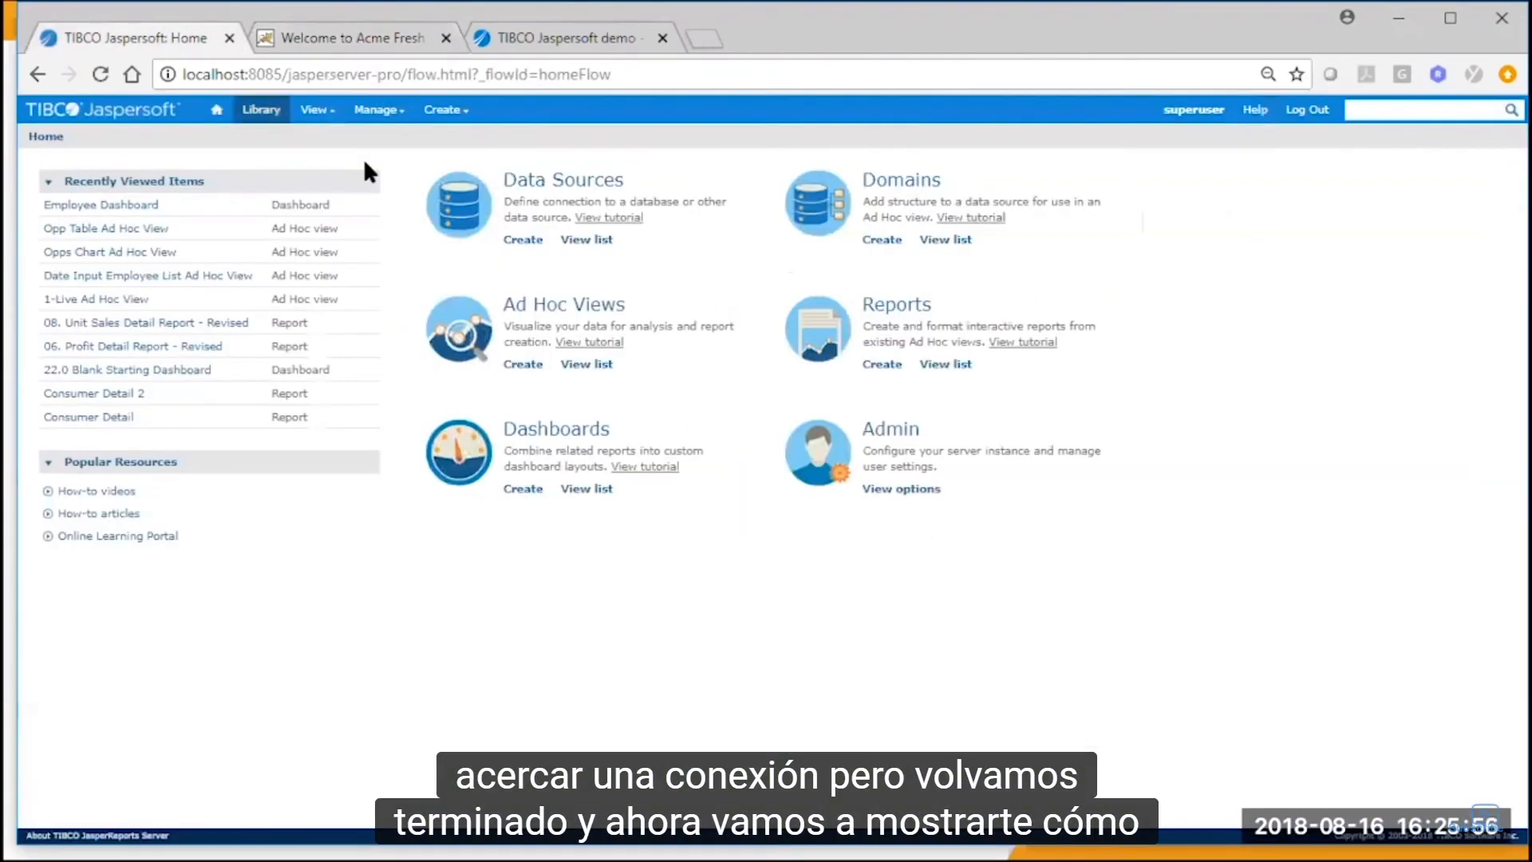
mouse_move(445, 110)
left_click(470, 138)
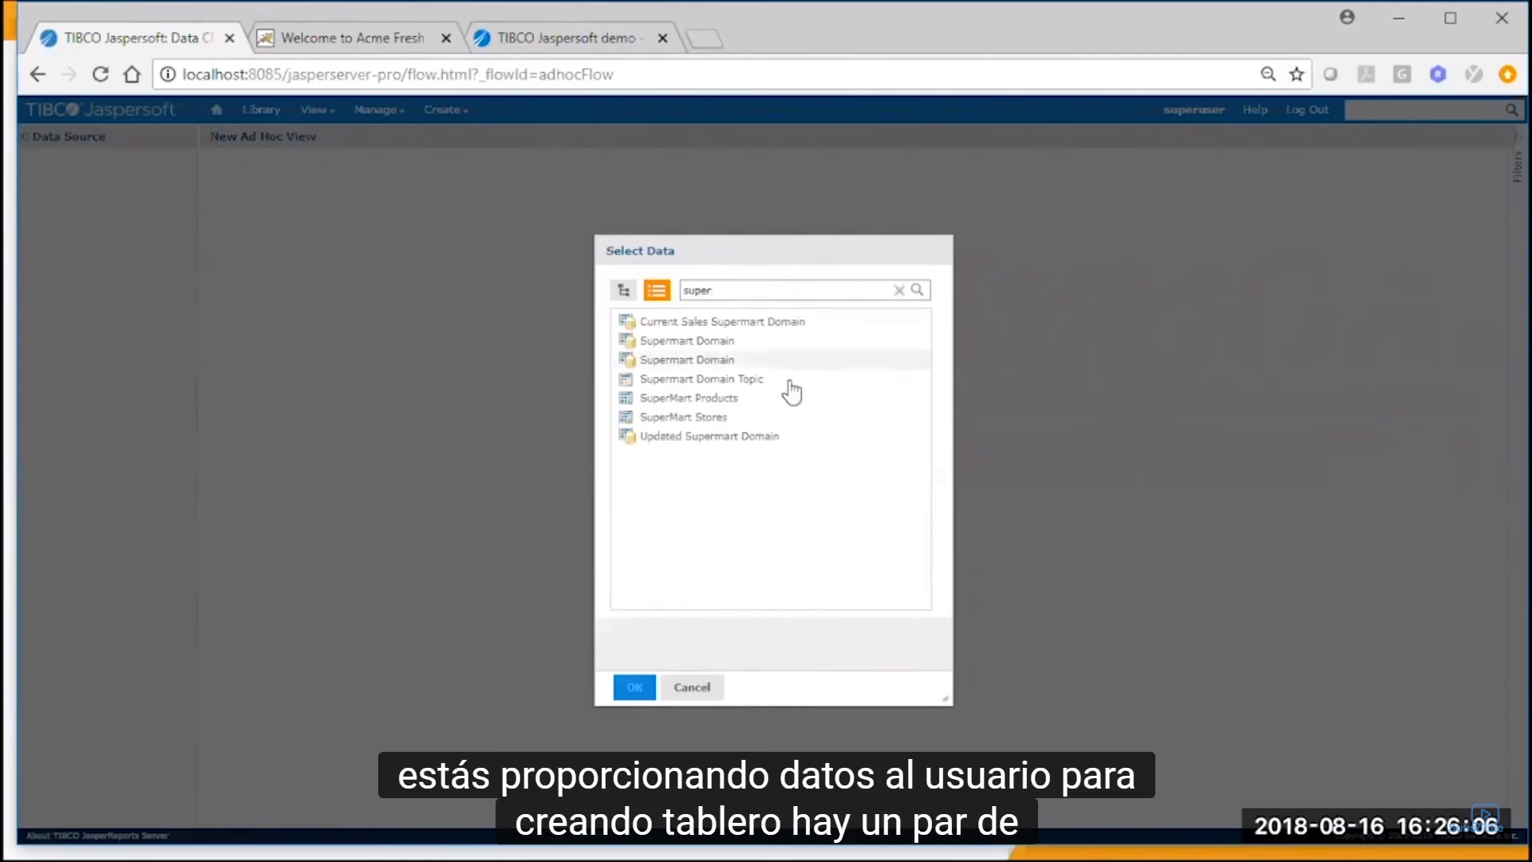
Choose the second Supermart Domain as the data and load its Sales set as selected fields into the Ad Hoc view.
left_click(746, 403)
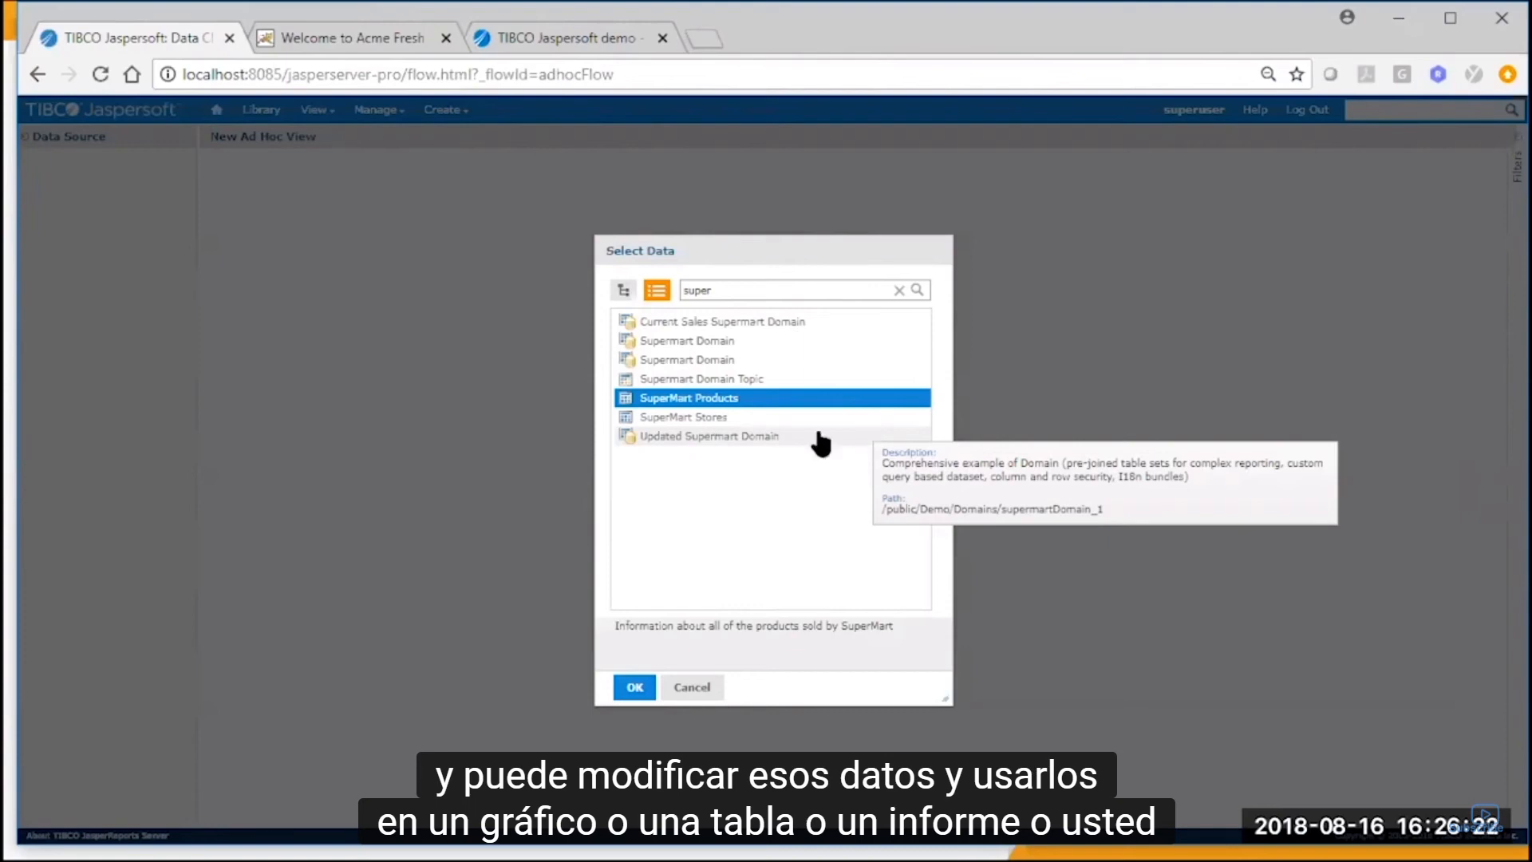
left_click(729, 361)
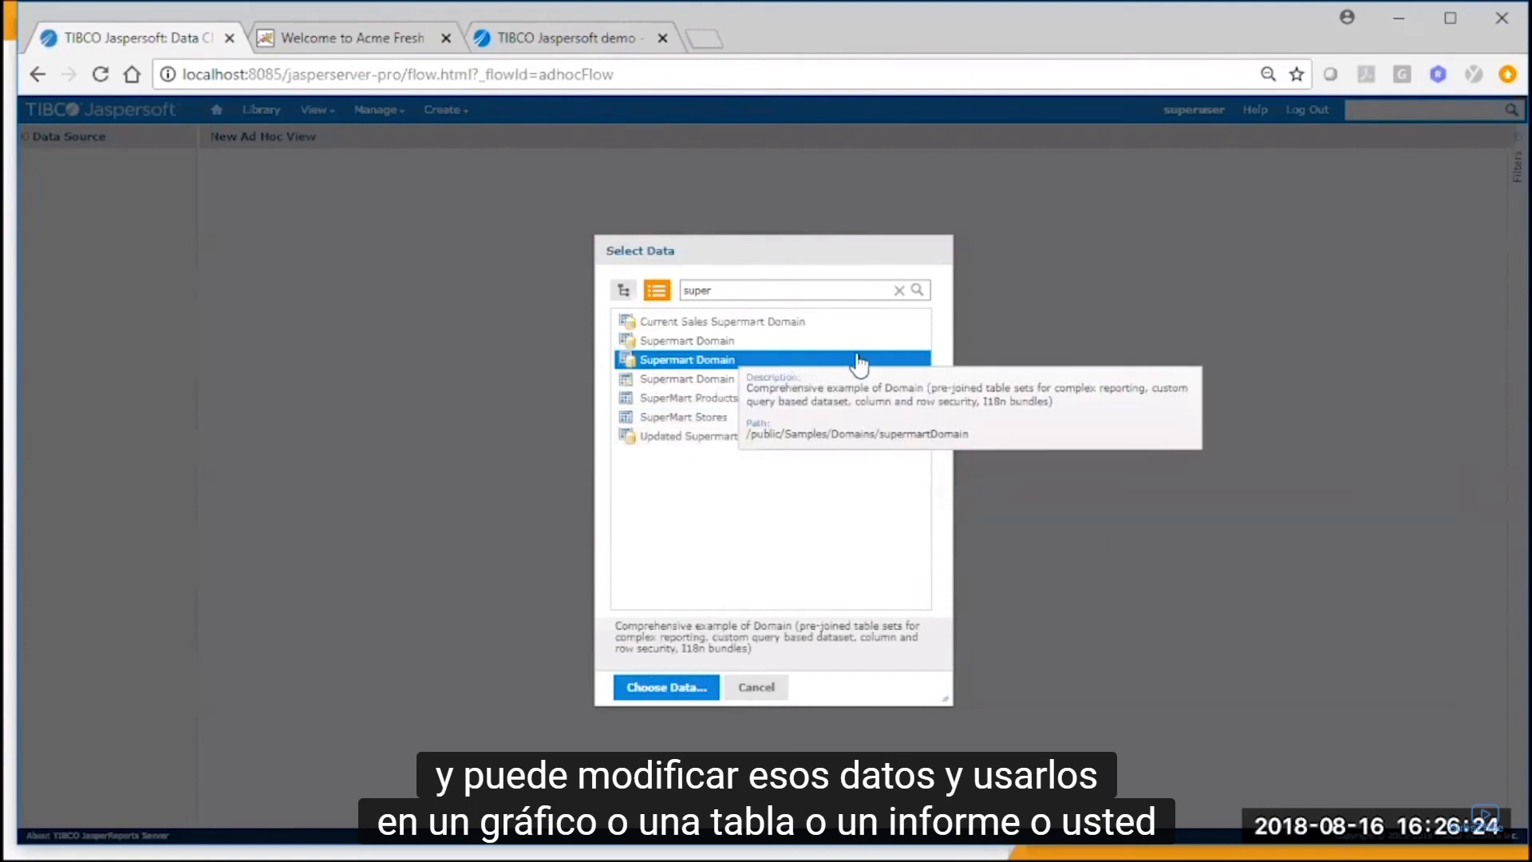
left_click(675, 691)
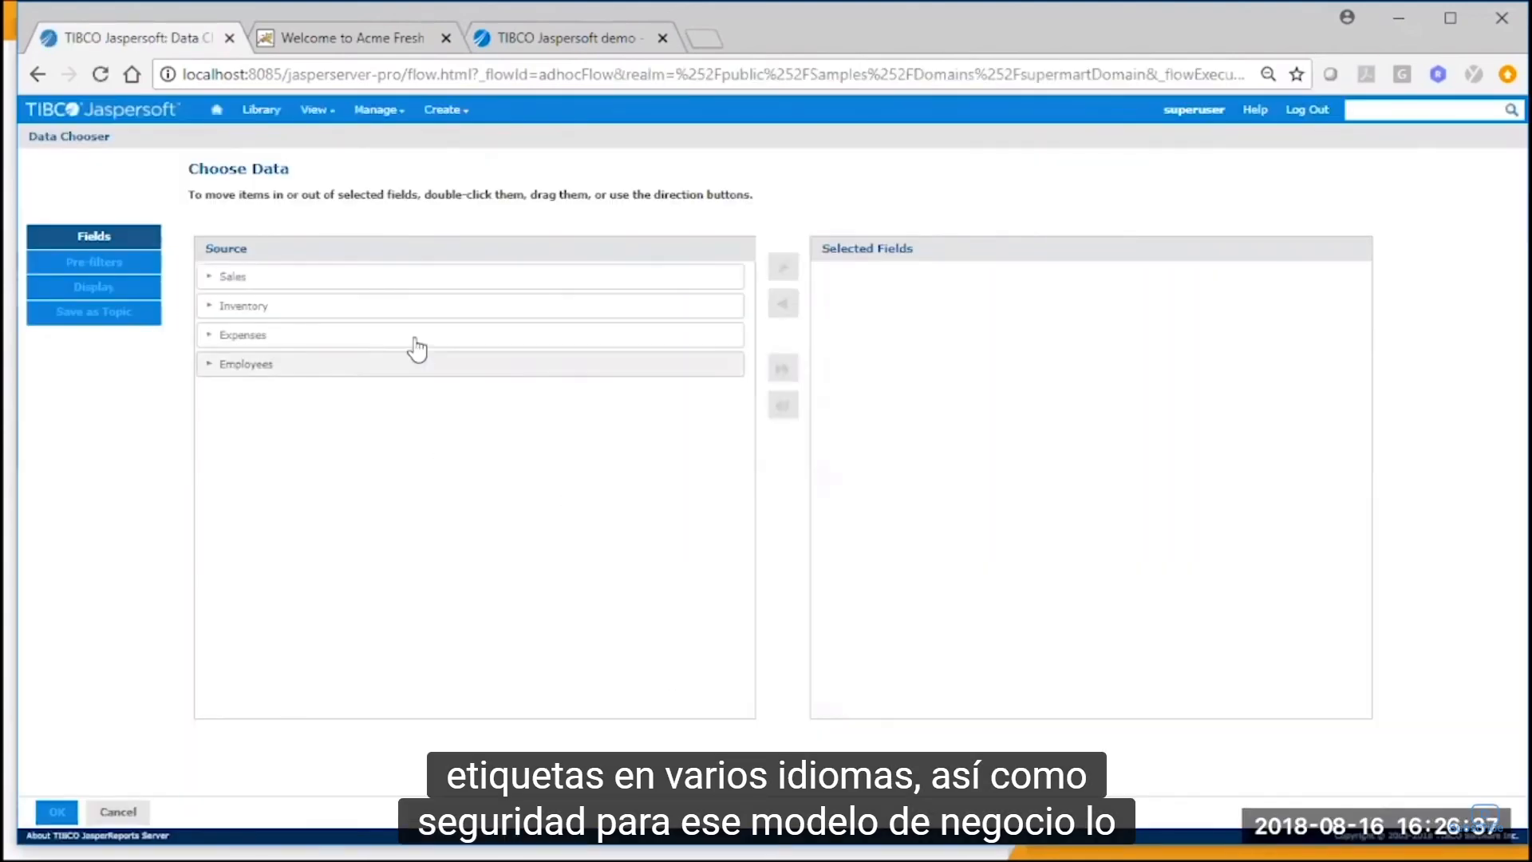
double_click(445, 280)
left_click(61, 814)
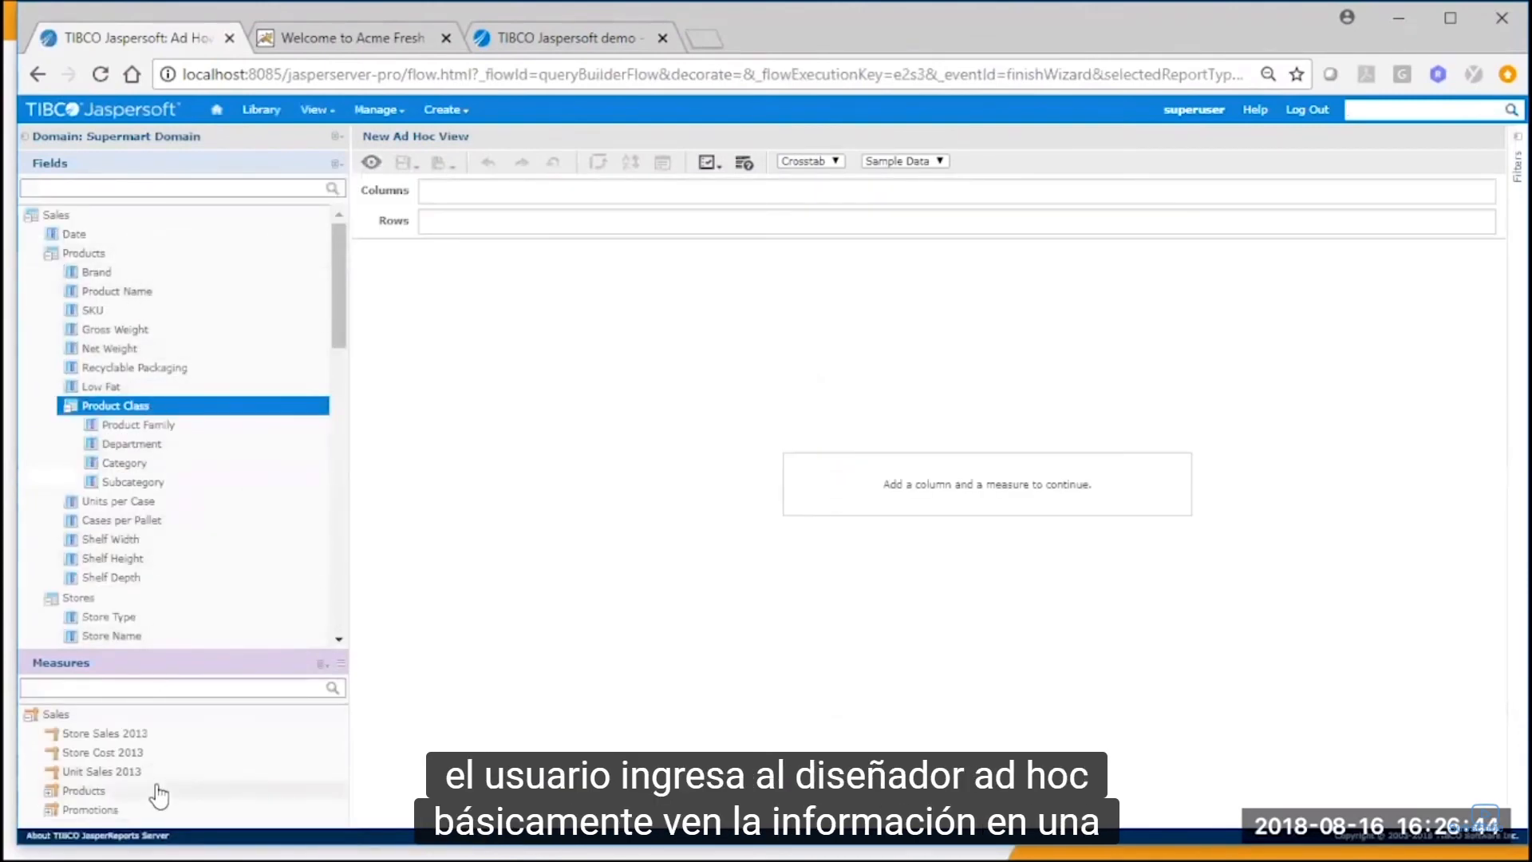
Add the measures Store Sales 2013 and Store Cost 2013 as columns of the crosstab.
left_click(150, 736)
left_click_drag(158, 740, 449, 202)
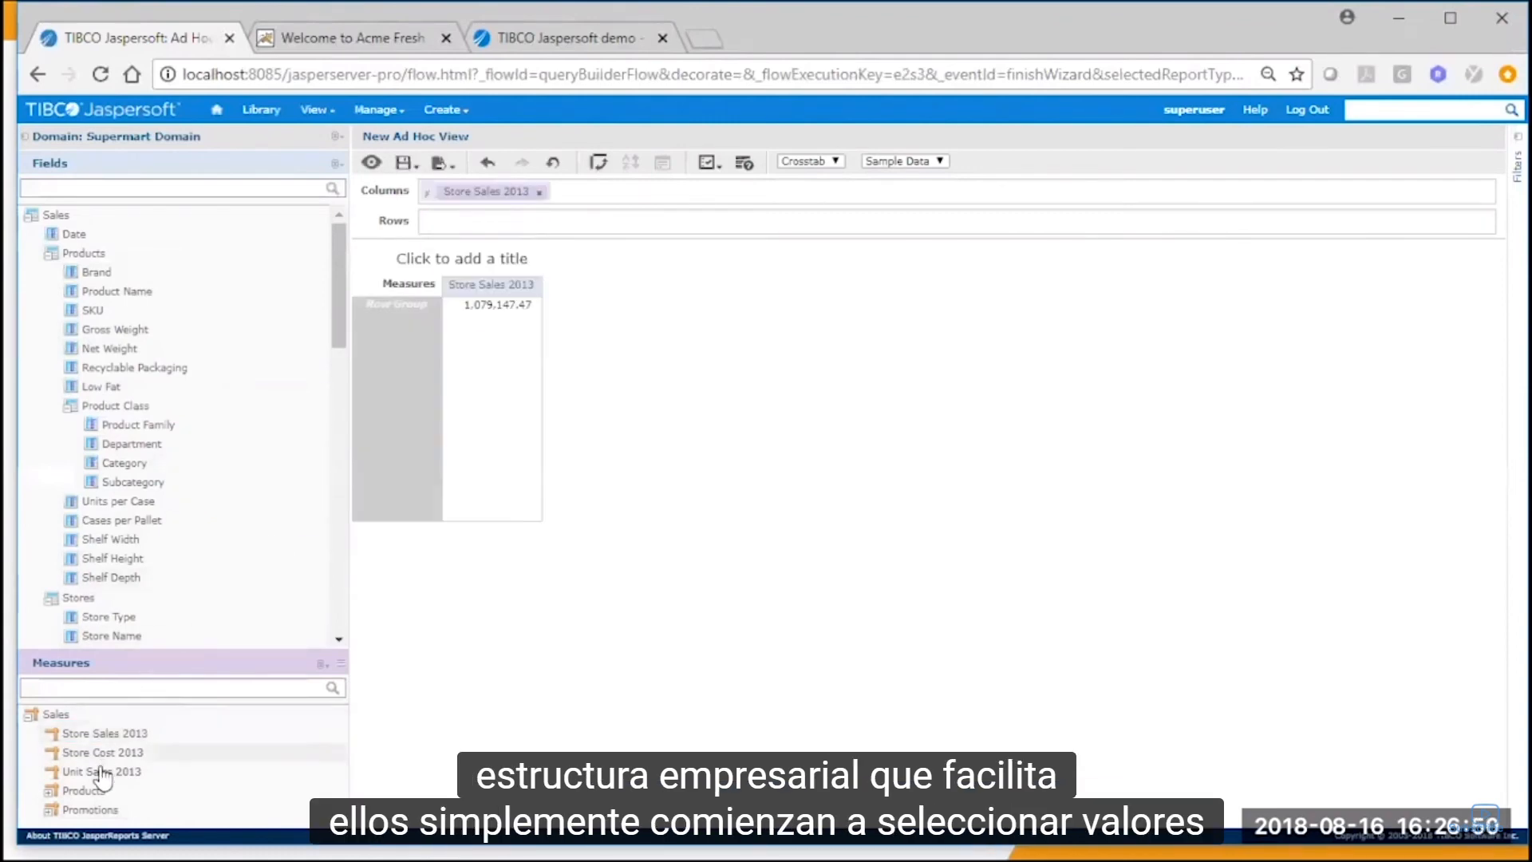
left_click_drag(104, 753, 599, 209)
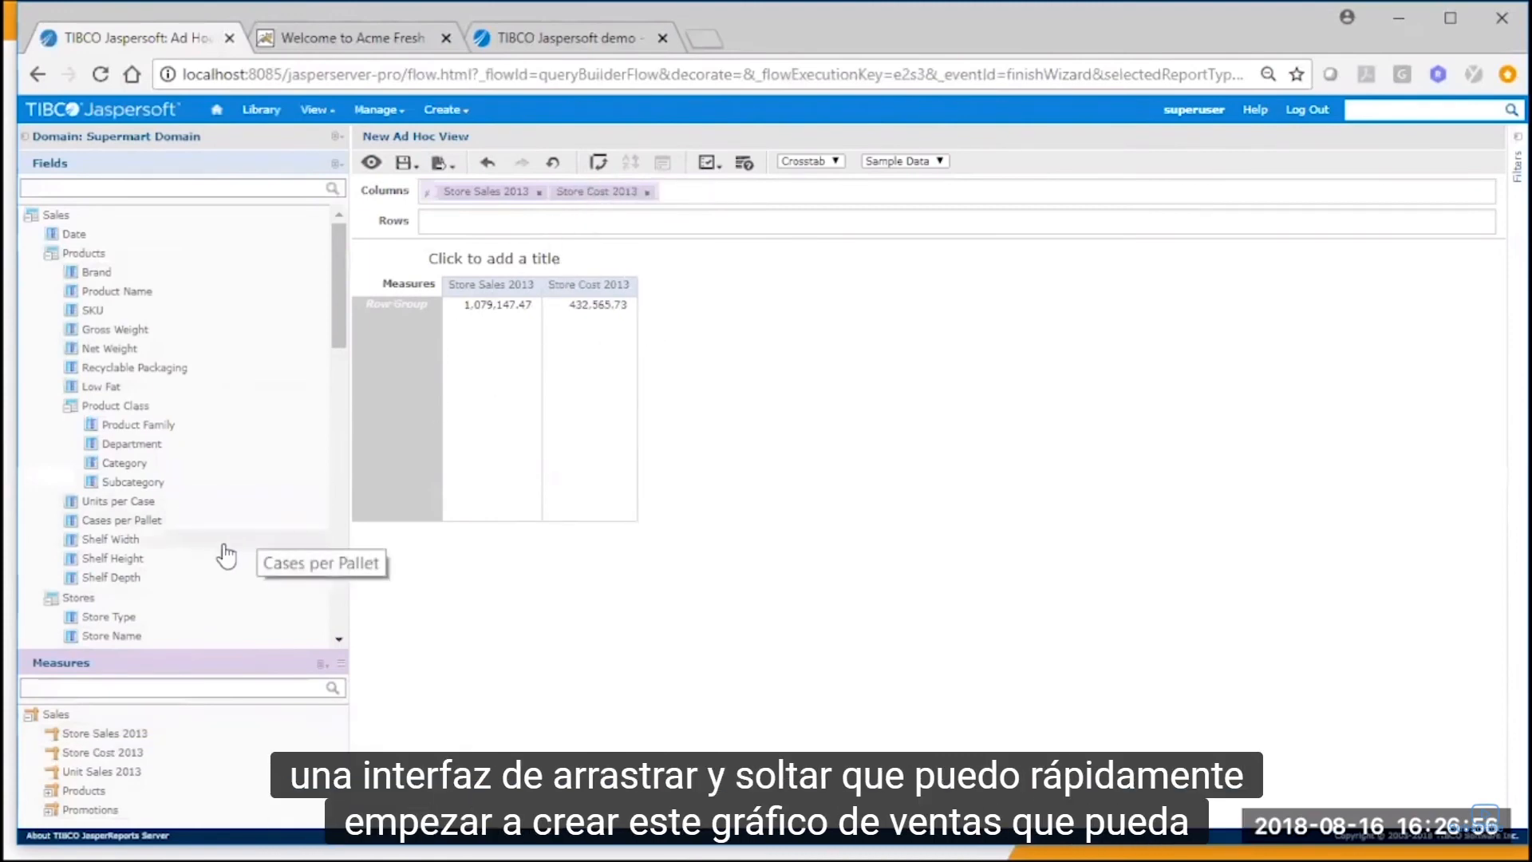
Add Country and State from the Regions fields as row groups of the crosstab.
scroll(219, 554, "down", 3)
scroll(199, 573, "down", 3)
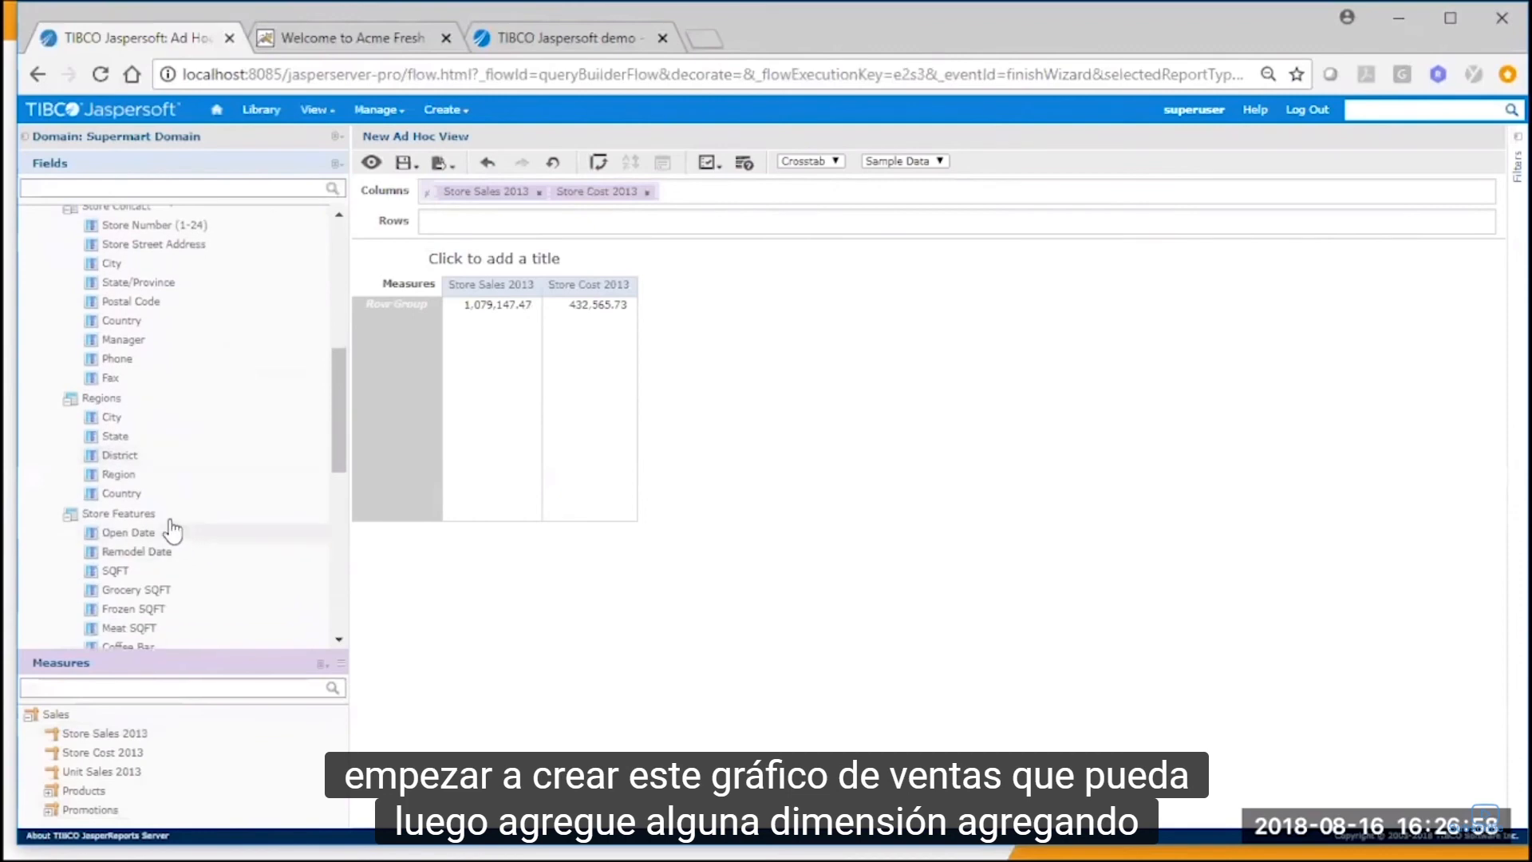
left_click_drag(154, 495, 511, 228)
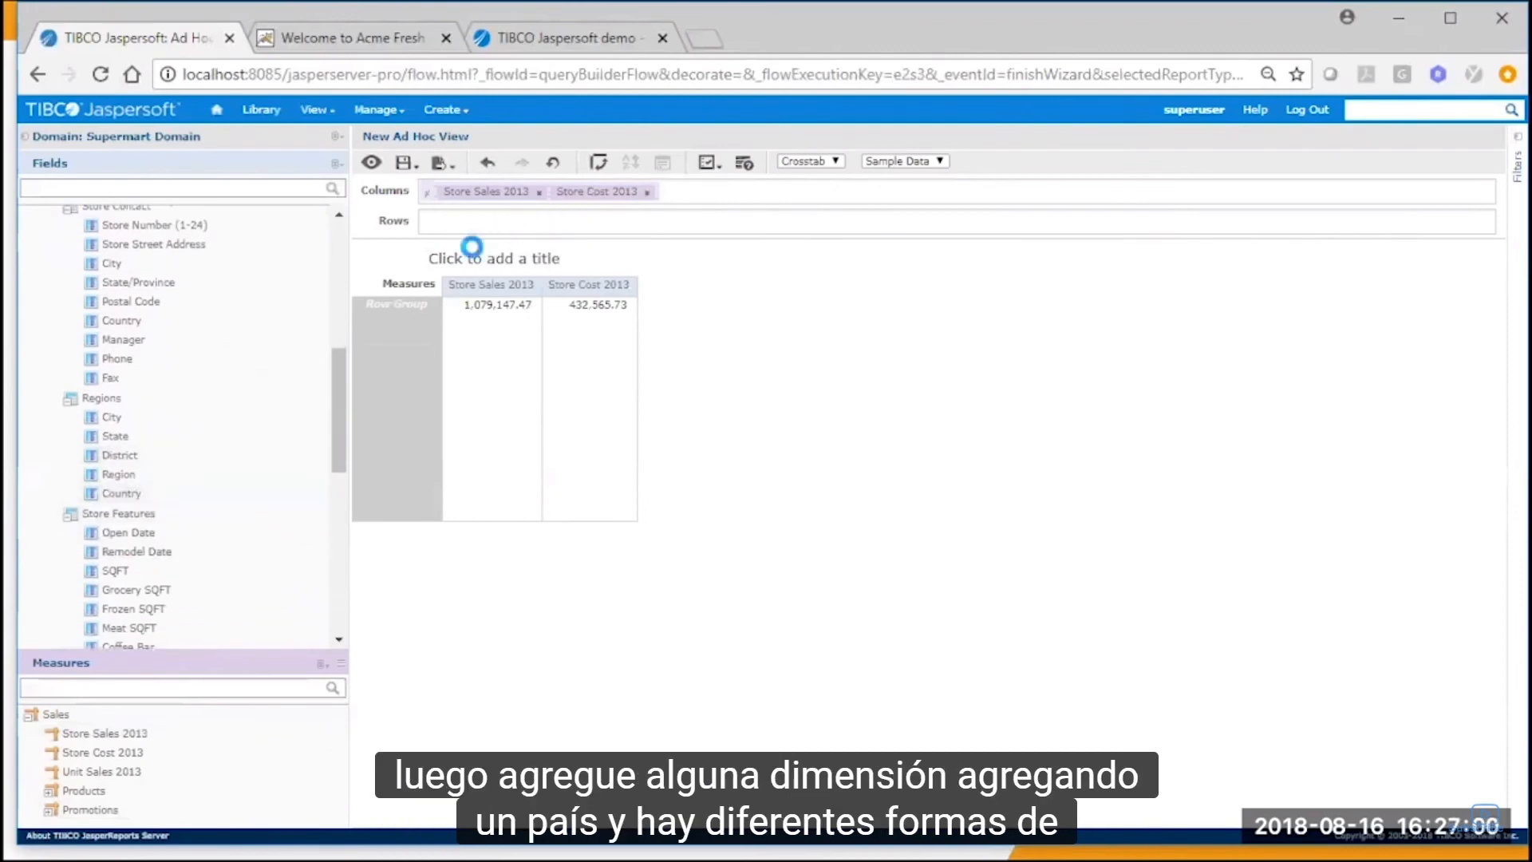
right_click(115, 439)
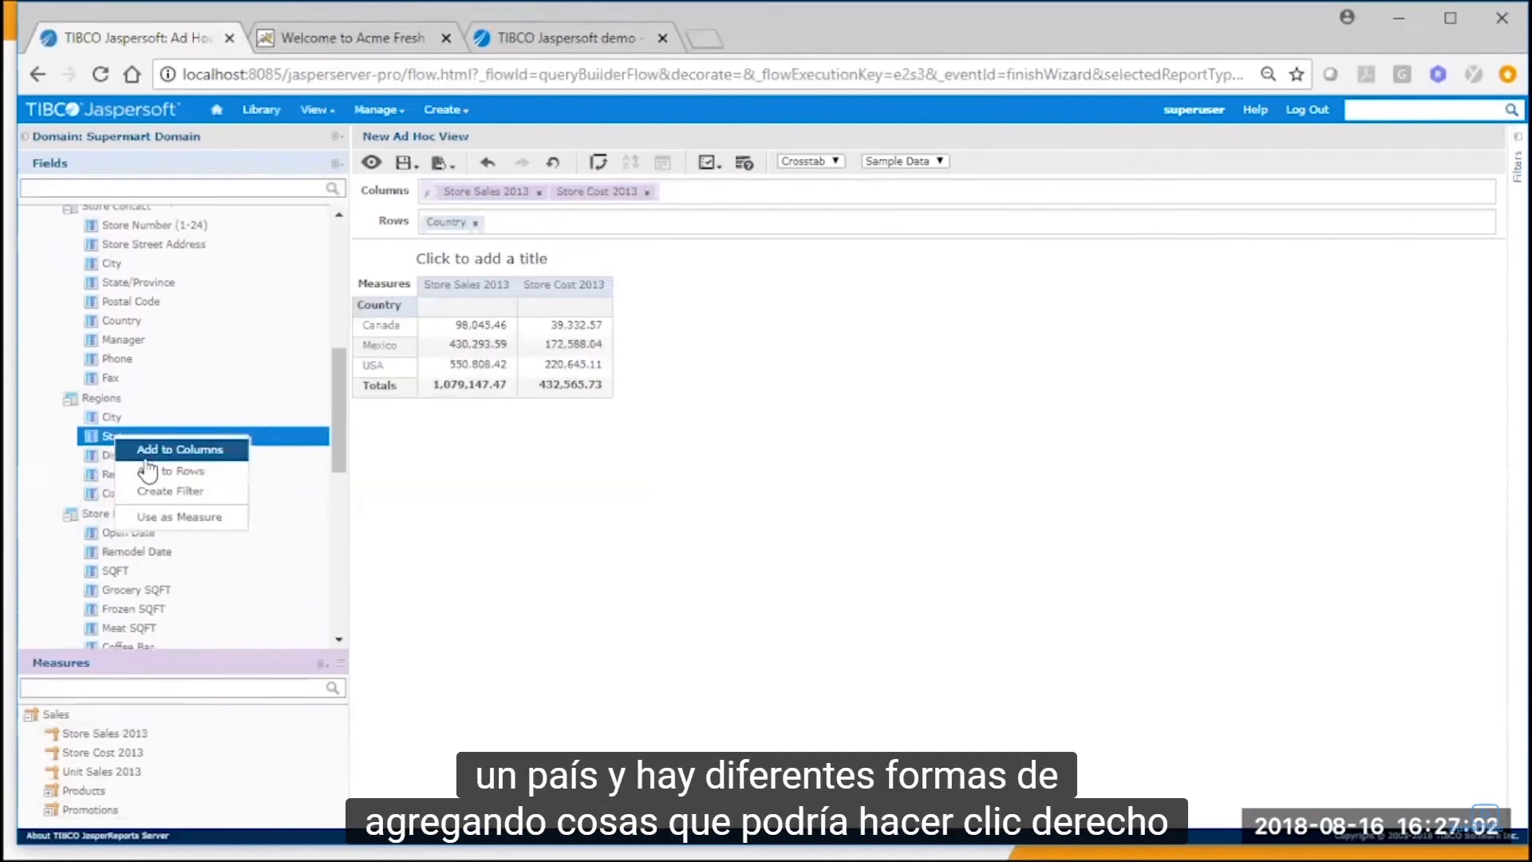
left_click(155, 471)
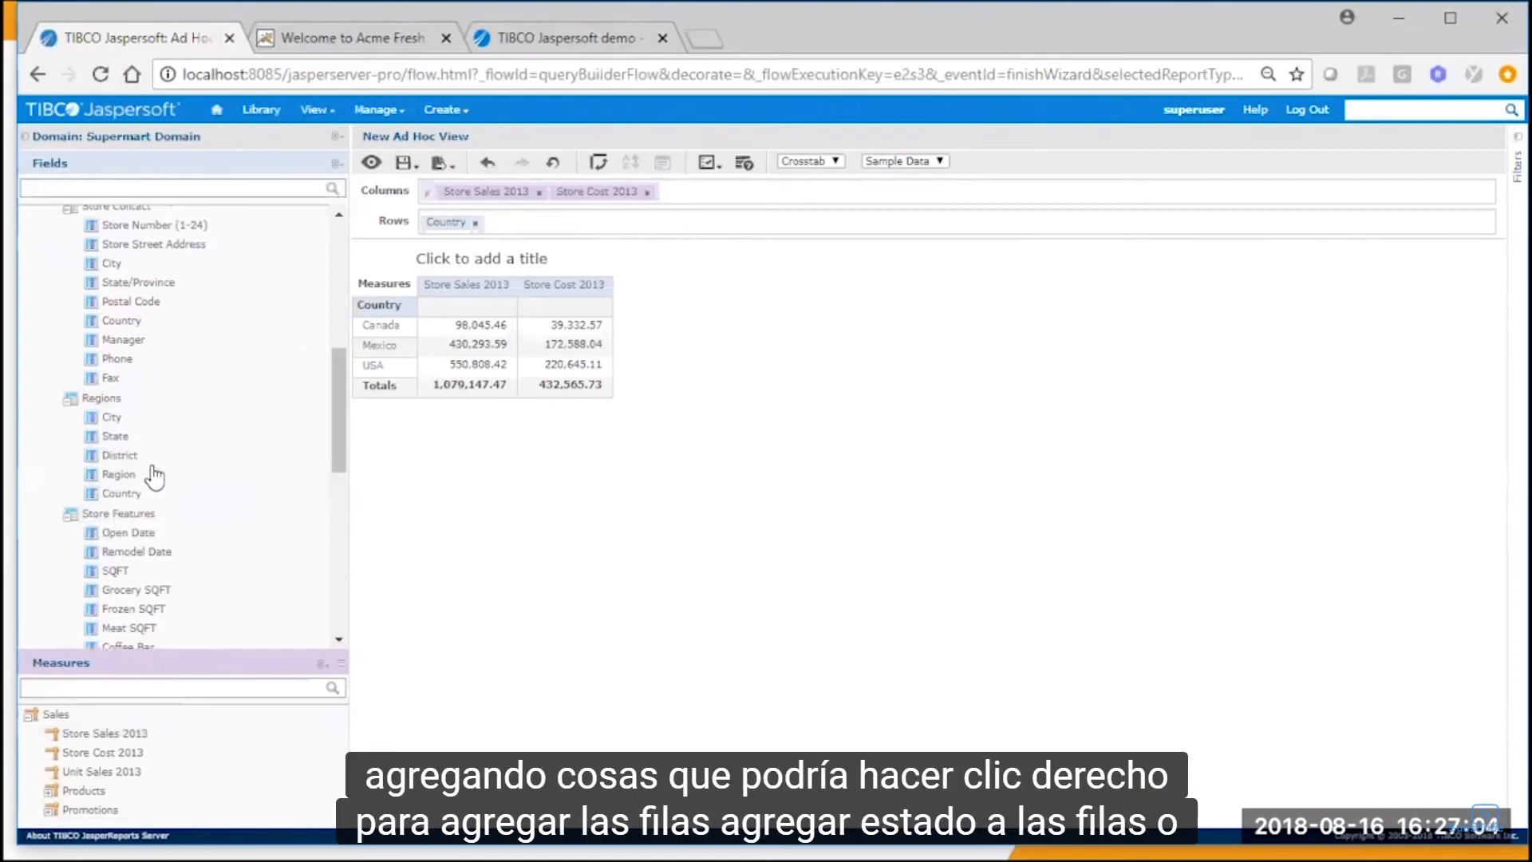
Add Store Name to the crosstab rows and expand the State level down to individual stores.
scroll(134, 367, "up", 4)
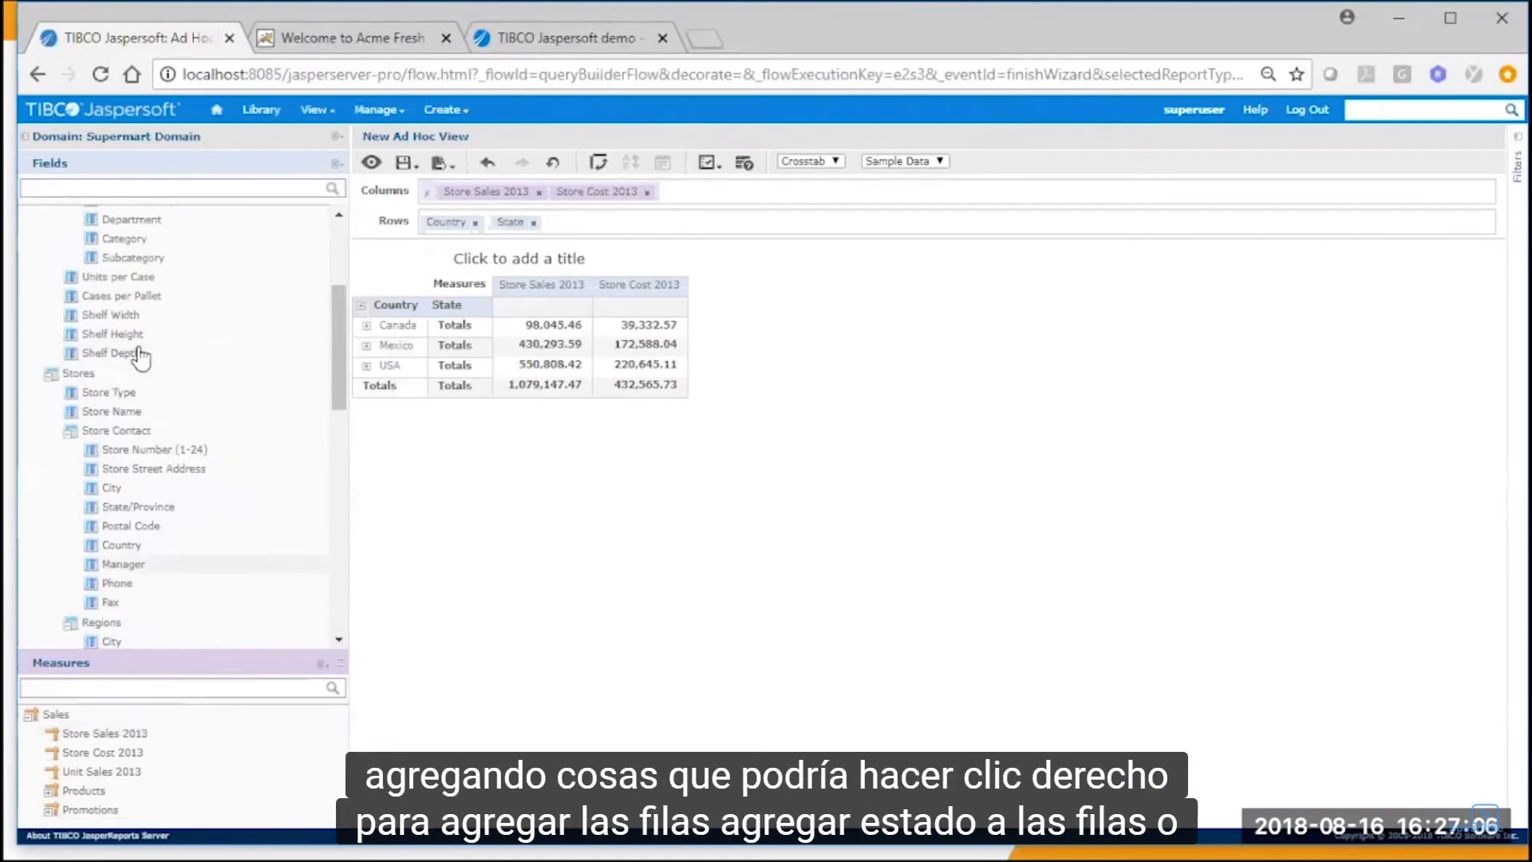
double_click(120, 412)
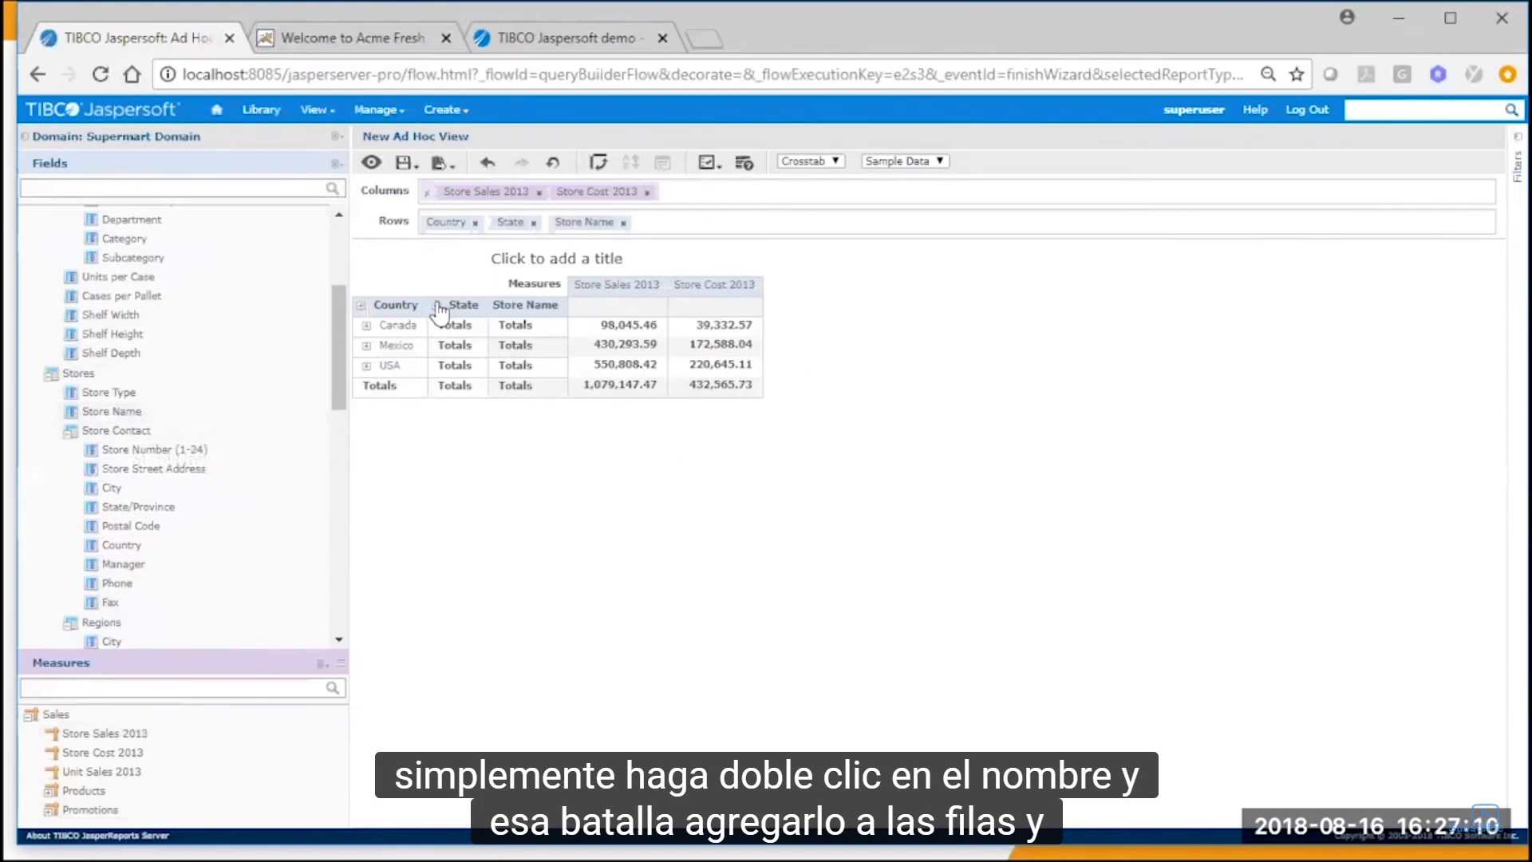
left_click(437, 307)
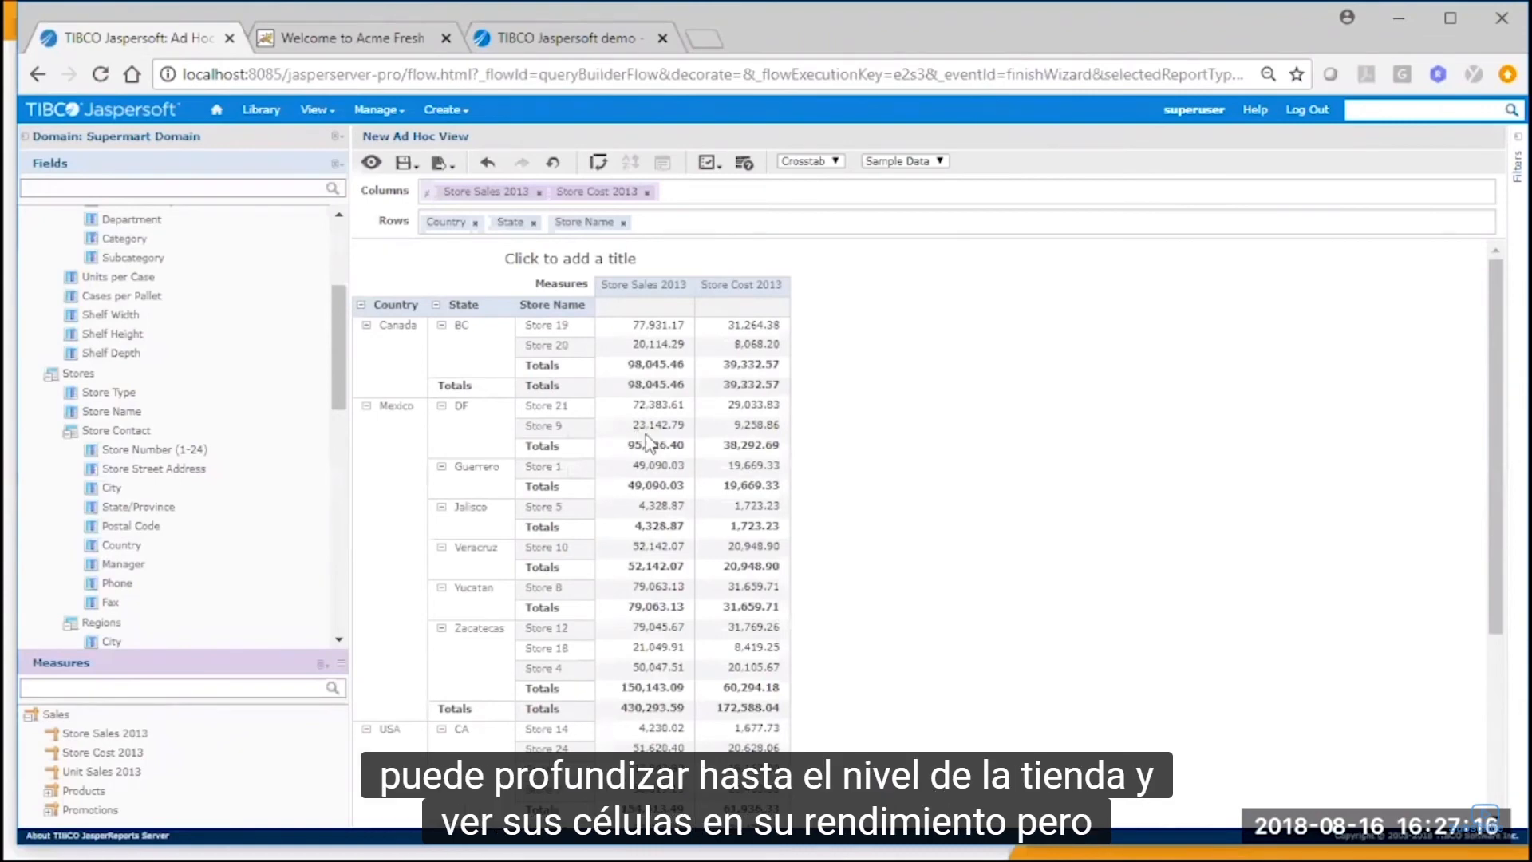
Filter Store Sales 2013 to the top 3 values, applied across all row groups with the aggregate of unranked values shown.
right_click(621, 289)
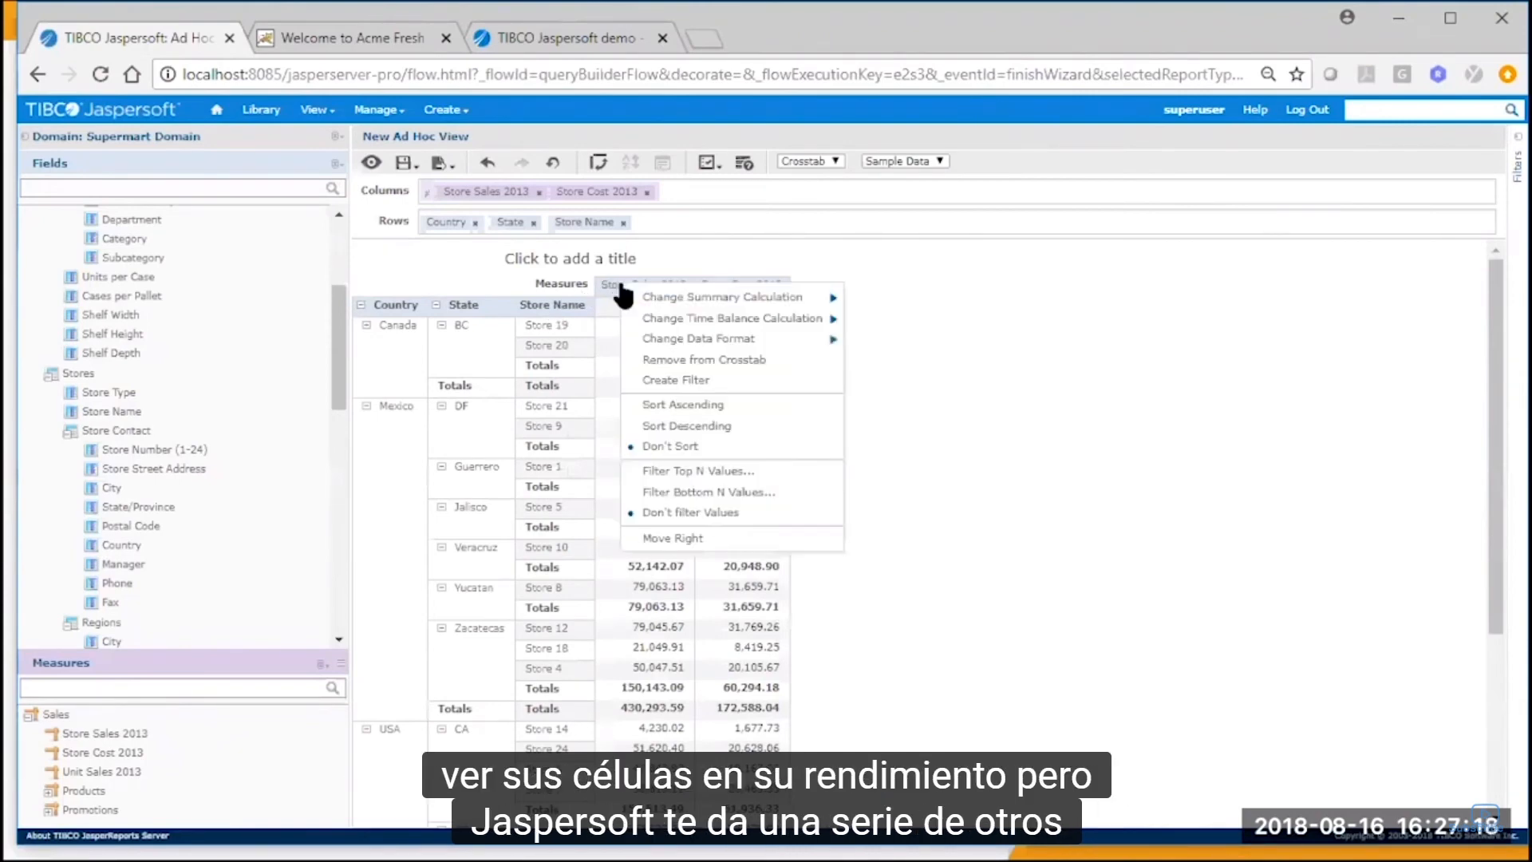
mouse_move(636, 300)
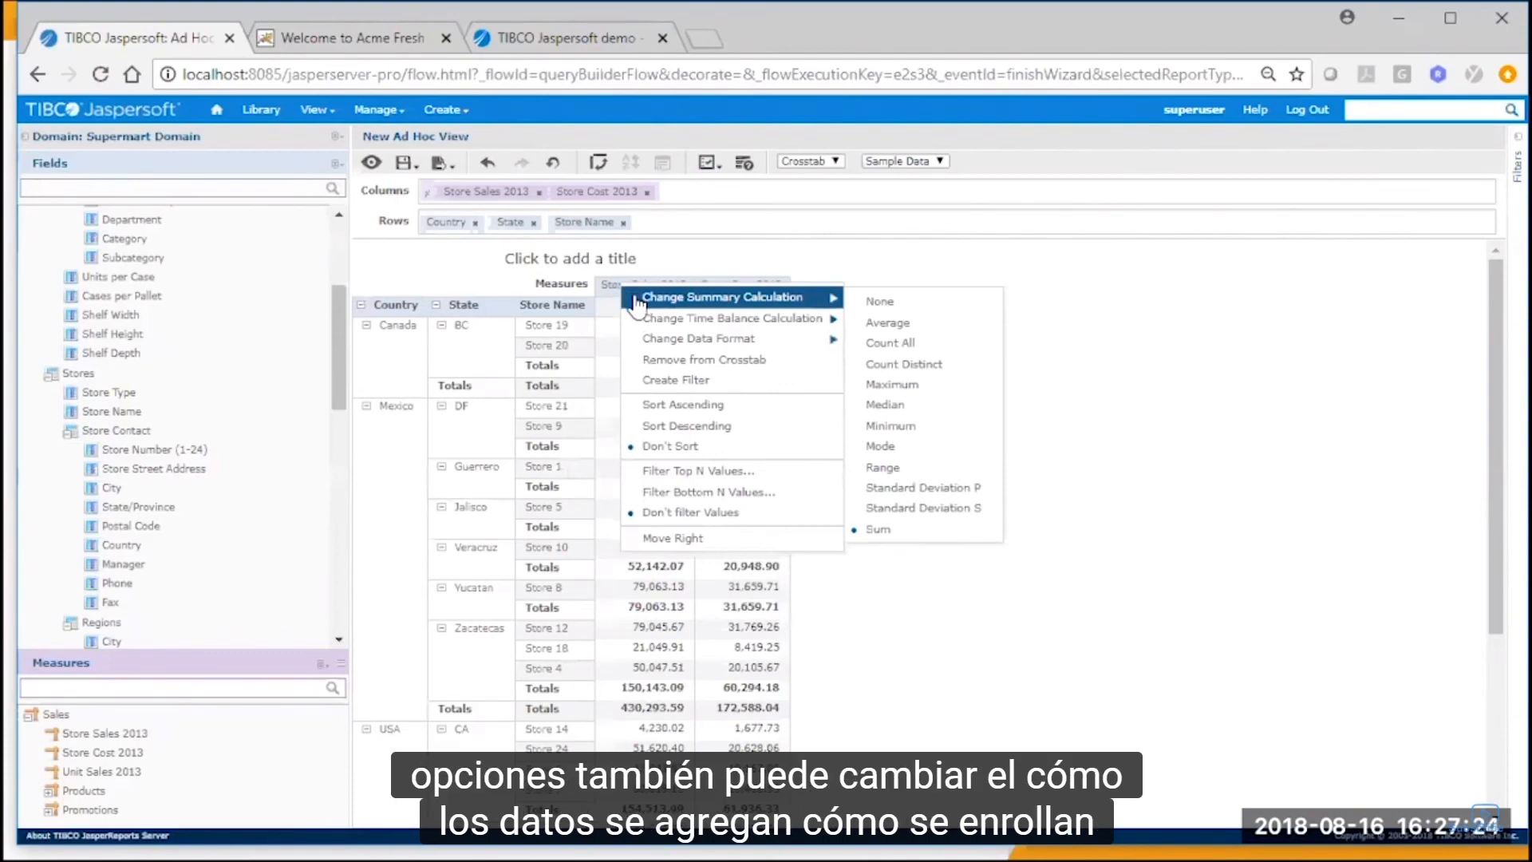
right_click(648, 292)
mouse_move(664, 312)
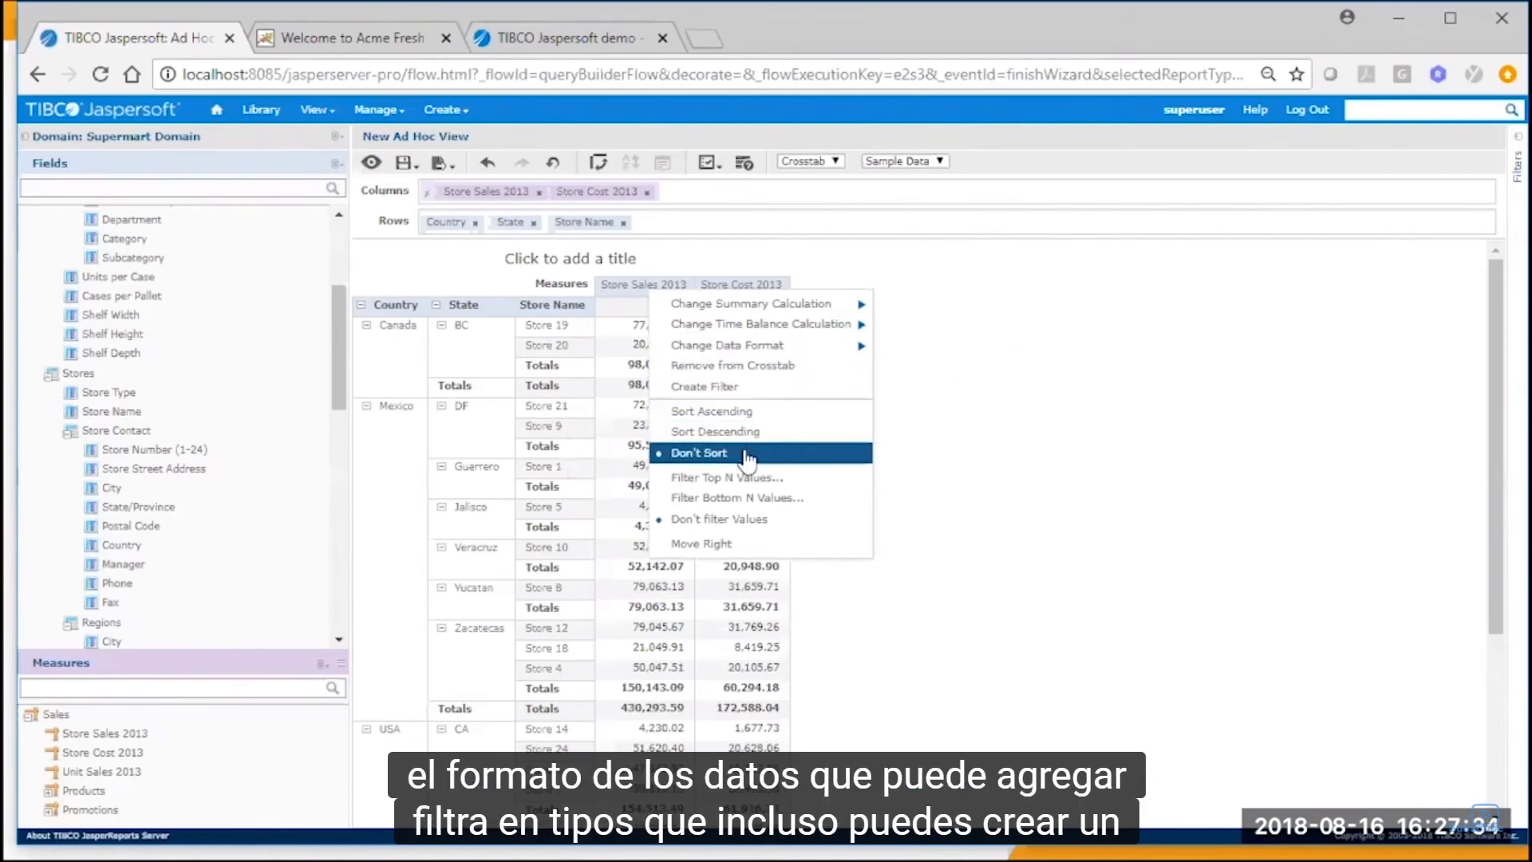
left_click(738, 477)
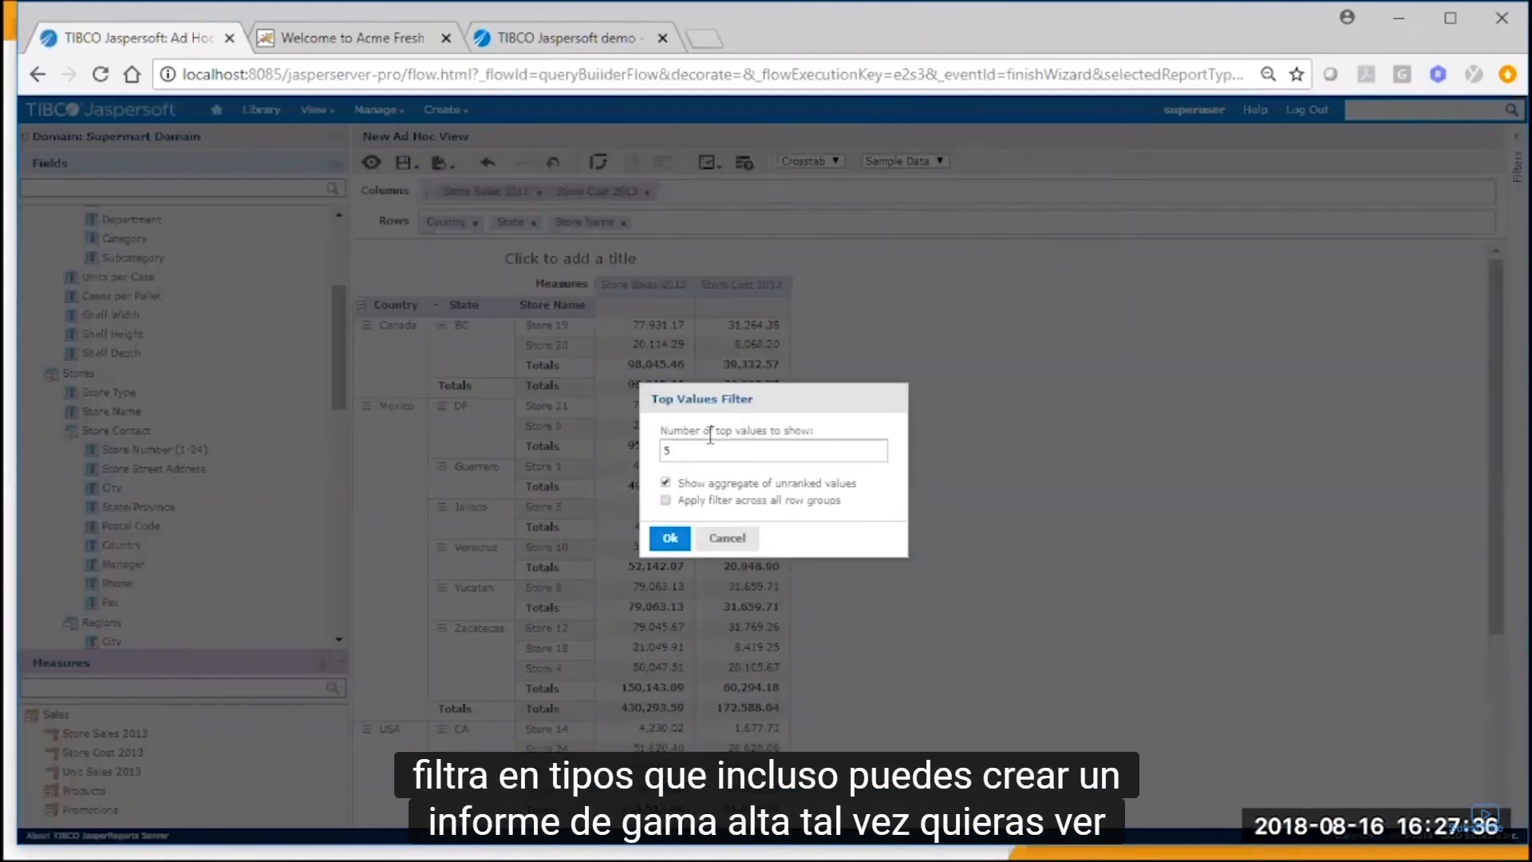
double_click(664, 452)
type("3")
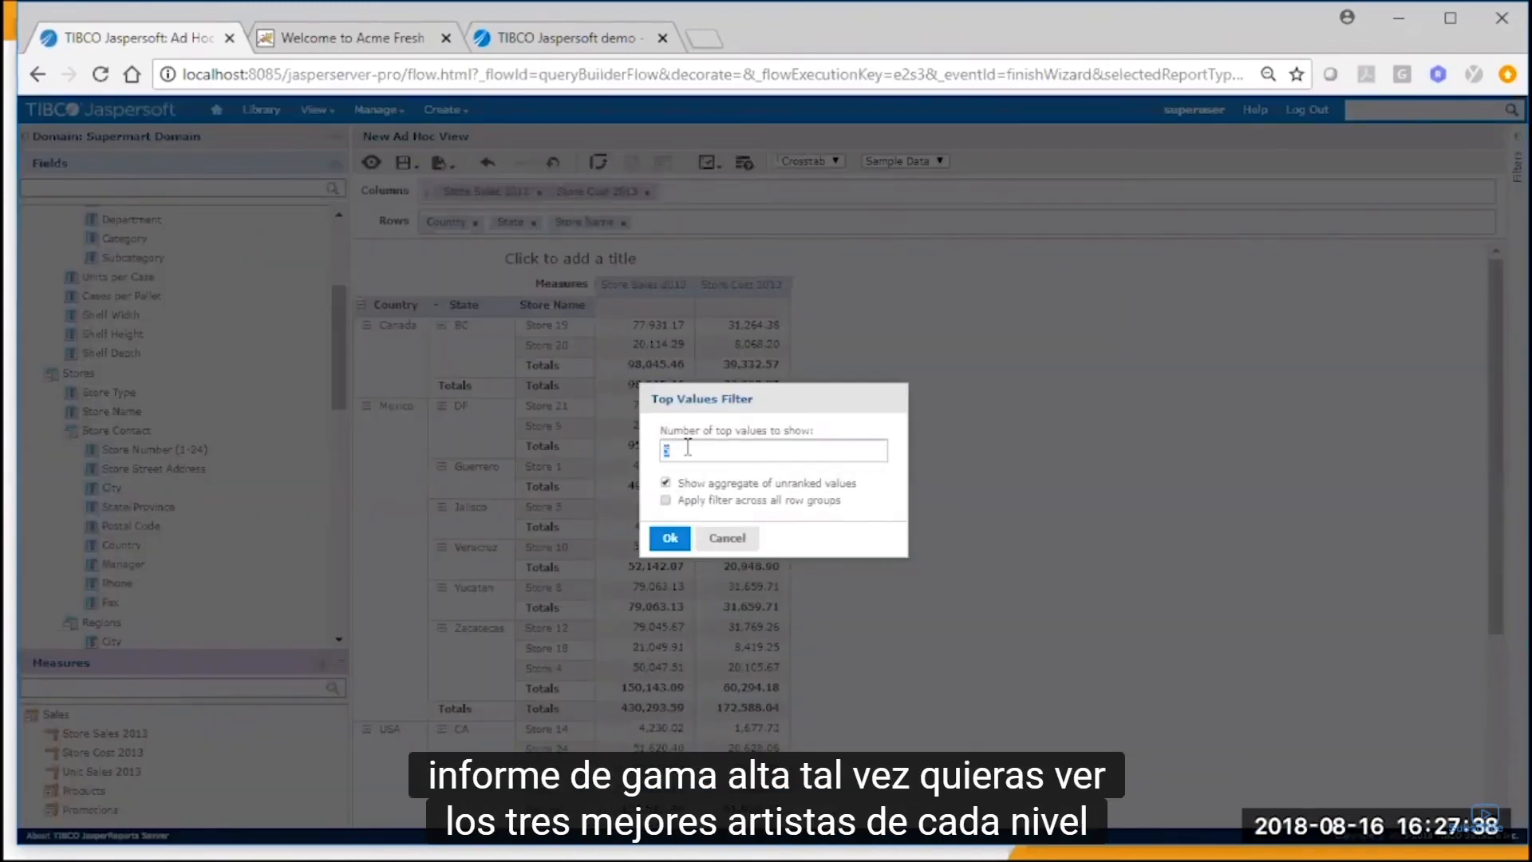
left_click(665, 500)
left_click(671, 539)
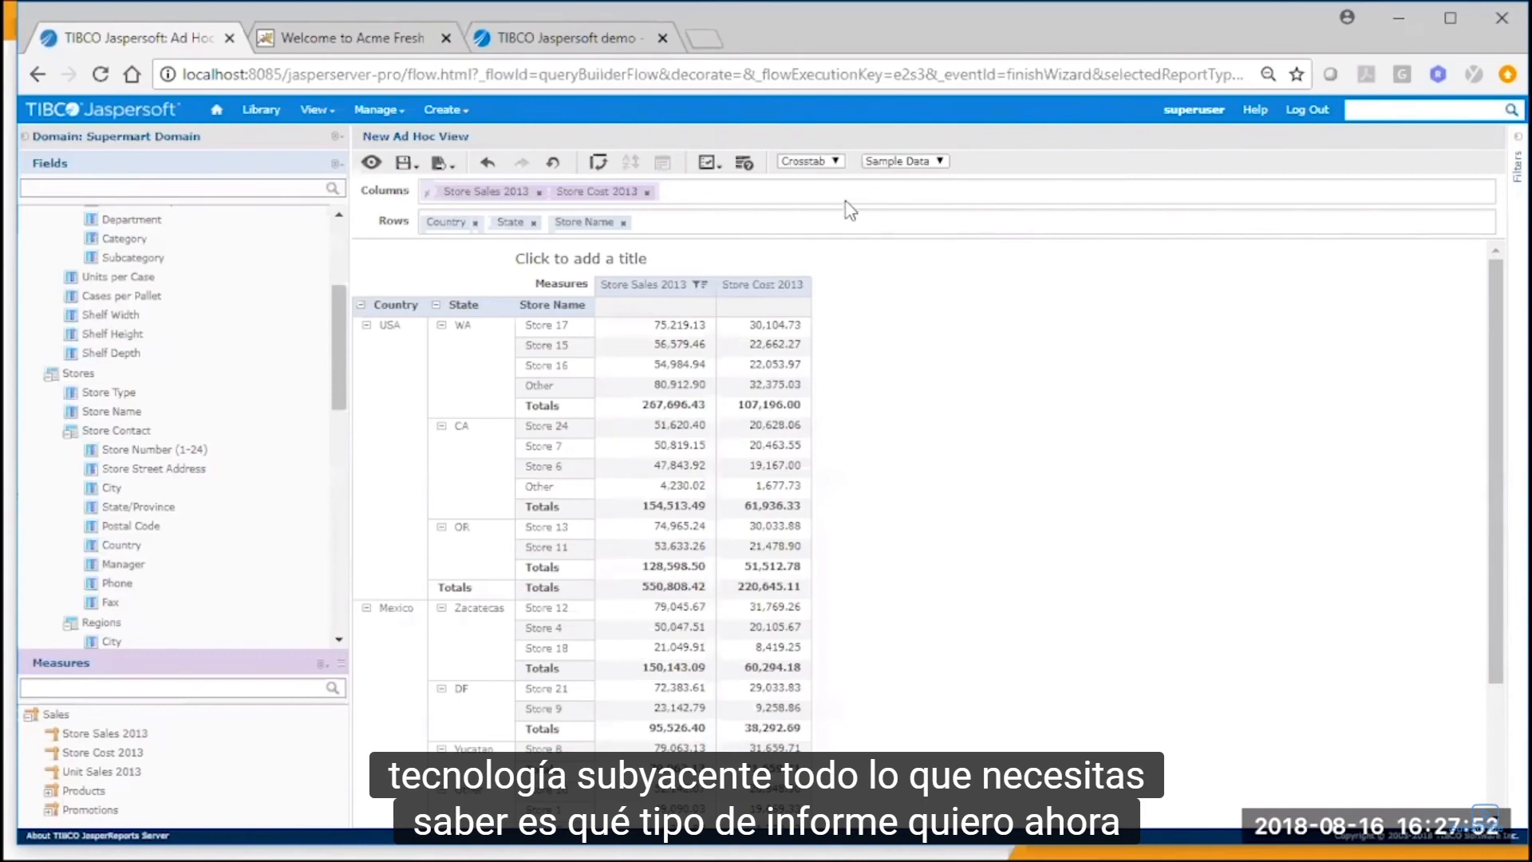
Switch the crosstab to the Table view type and change it on to Chart.
left_click(835, 161)
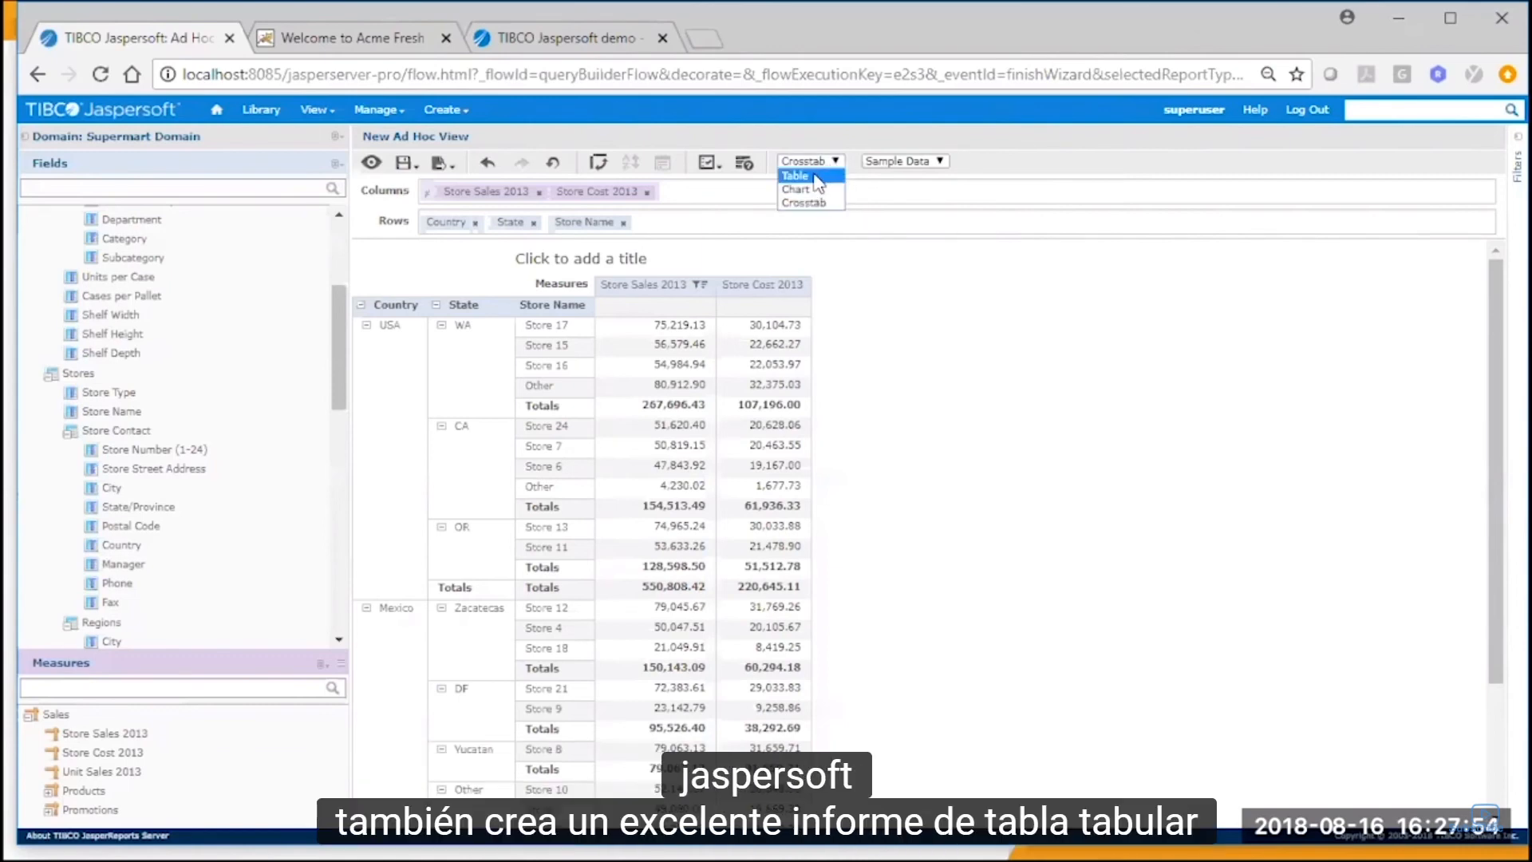
left_click(814, 176)
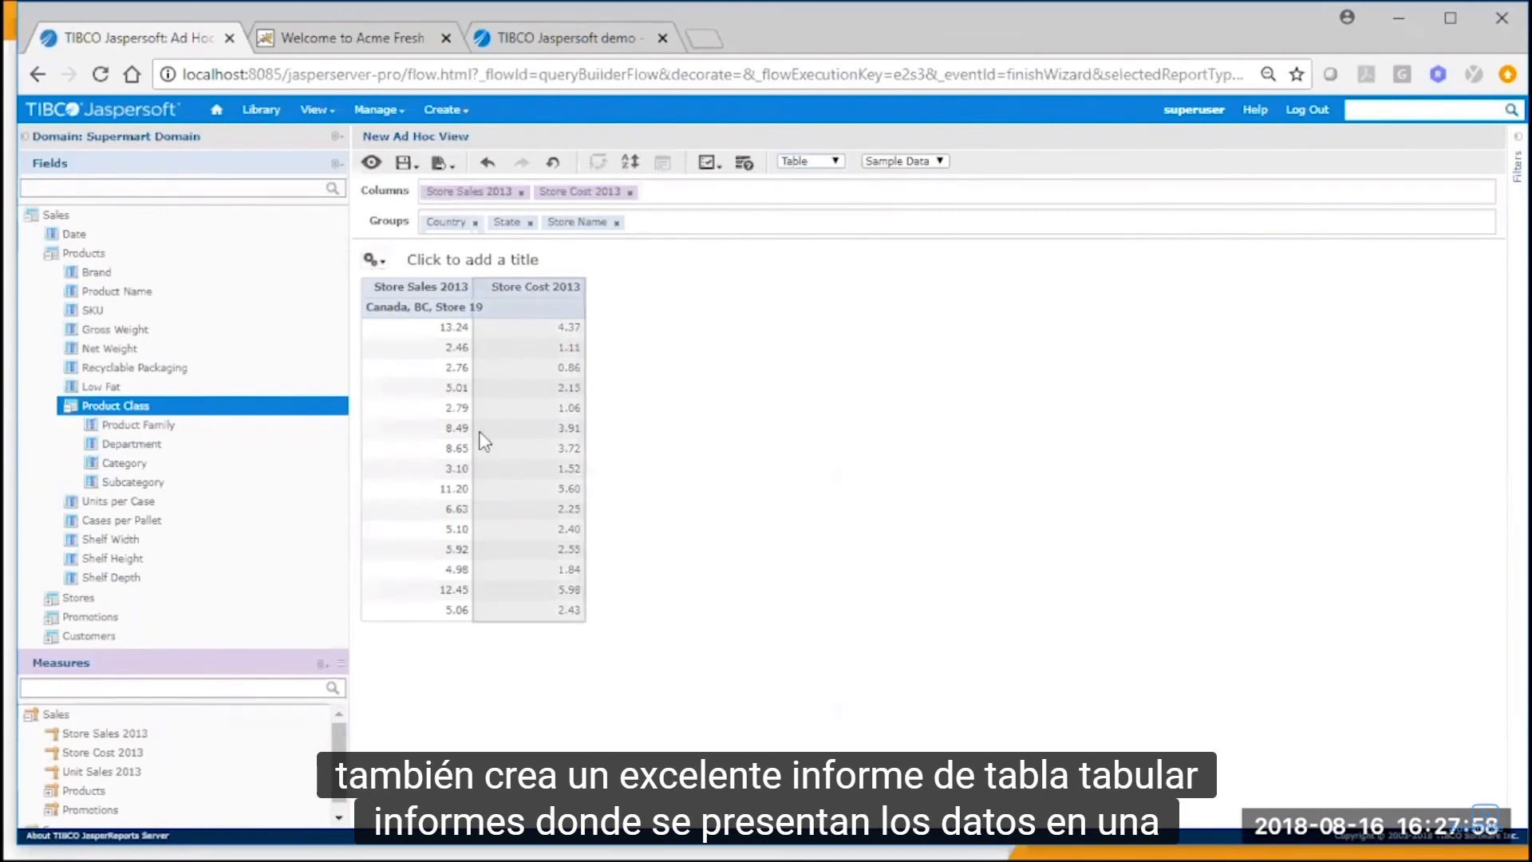
left_click(826, 163)
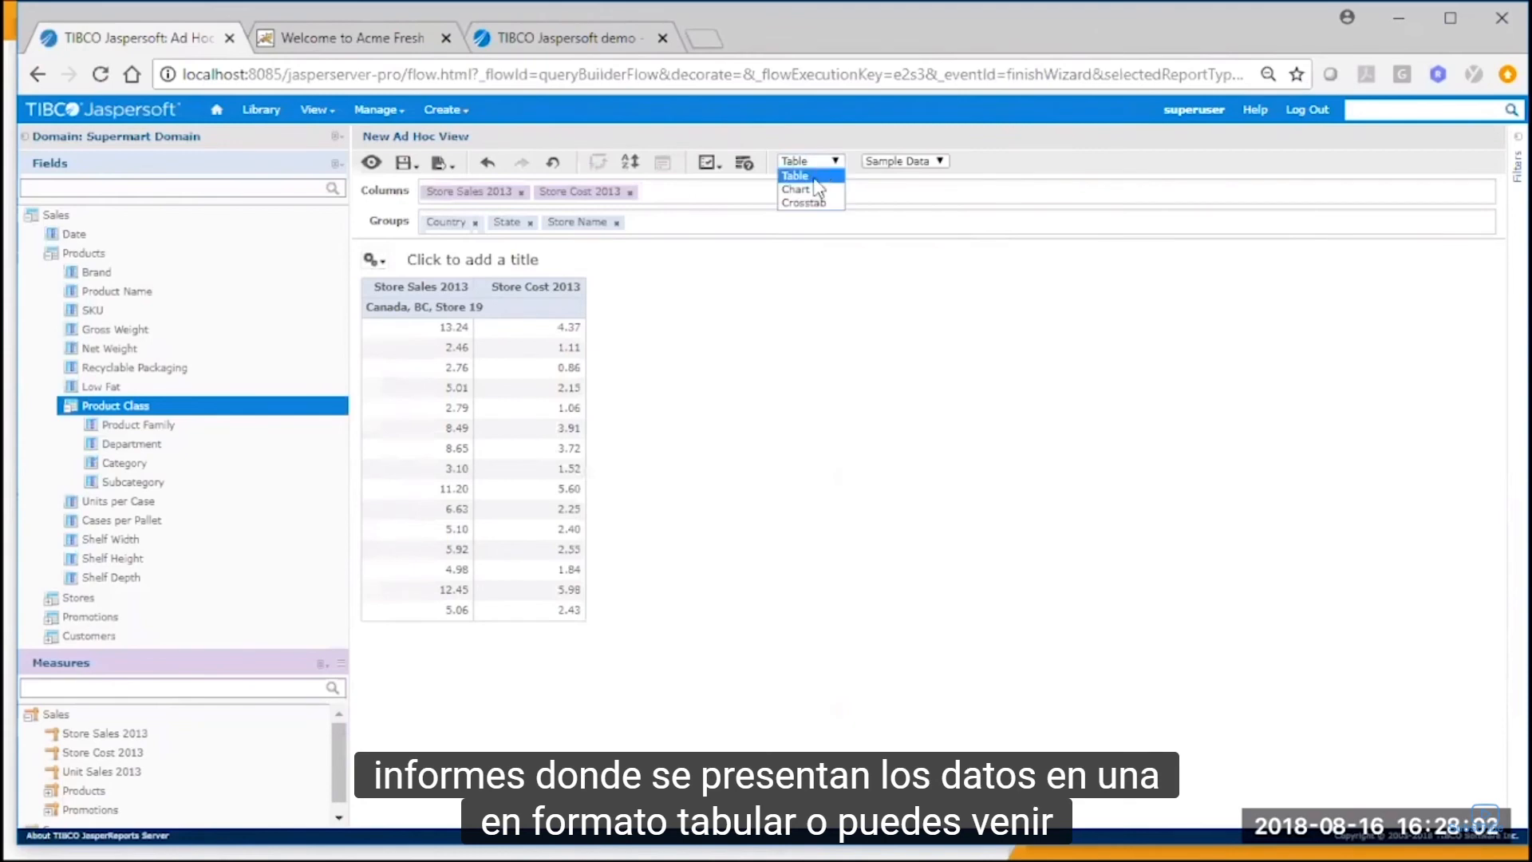
left_click(811, 183)
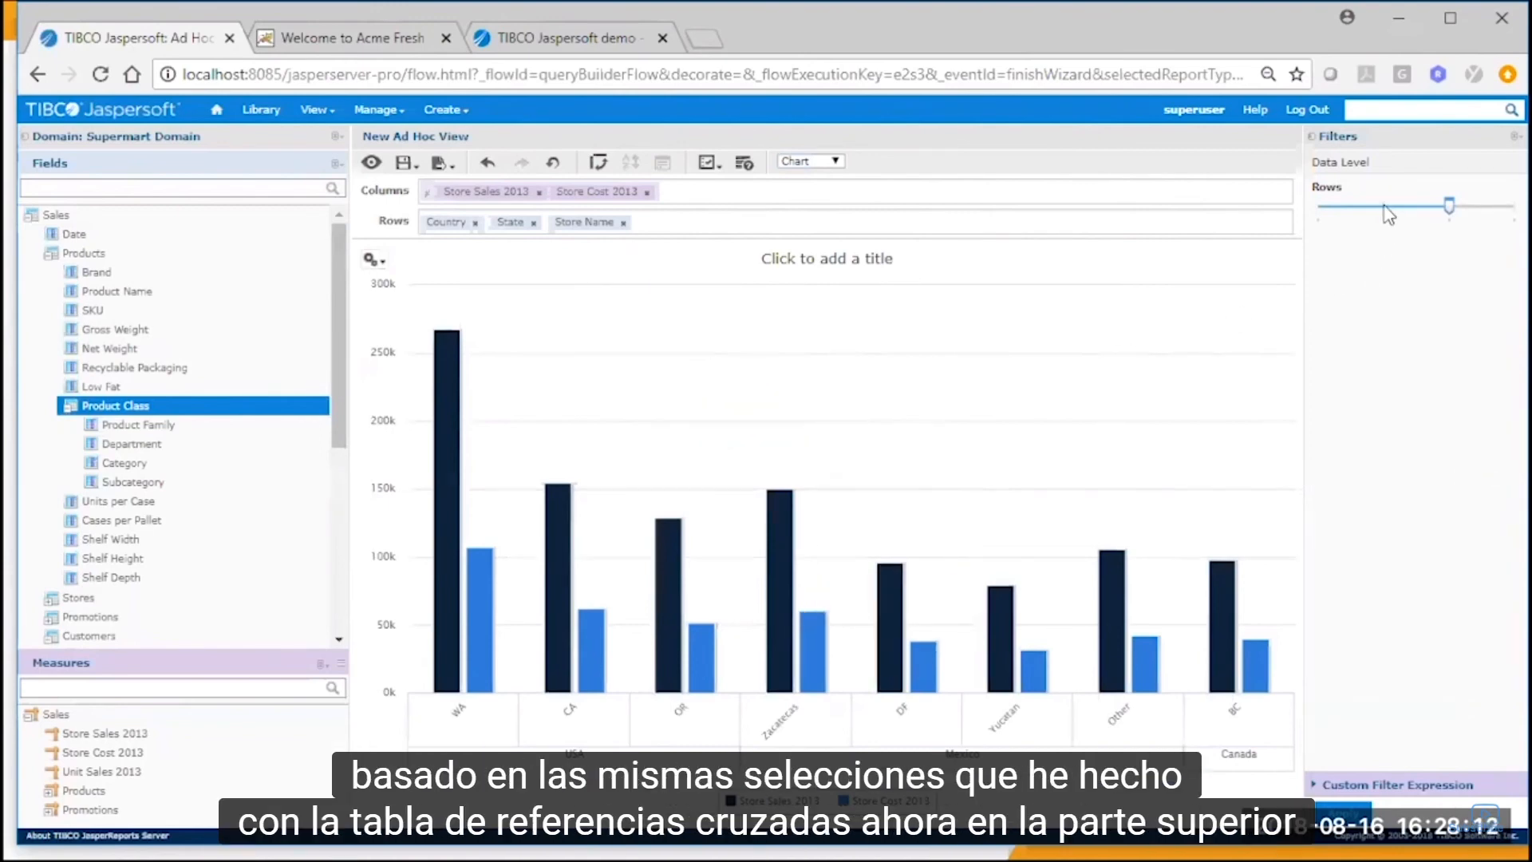
Roll up the chart's row data level and drill it down to the individual Store Name level.
left_click(1323, 208)
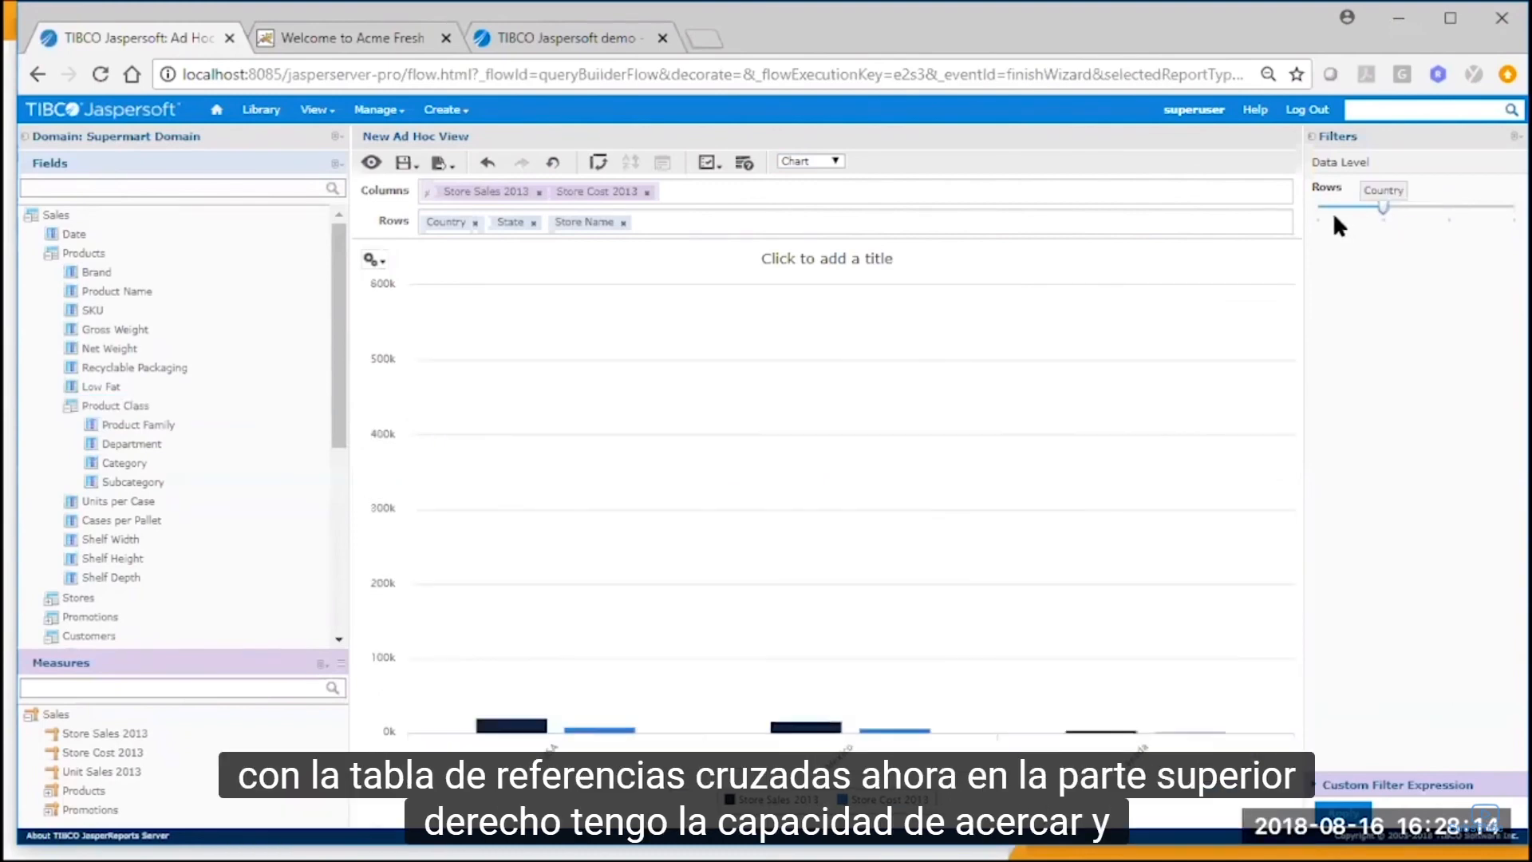
left_click(1494, 207)
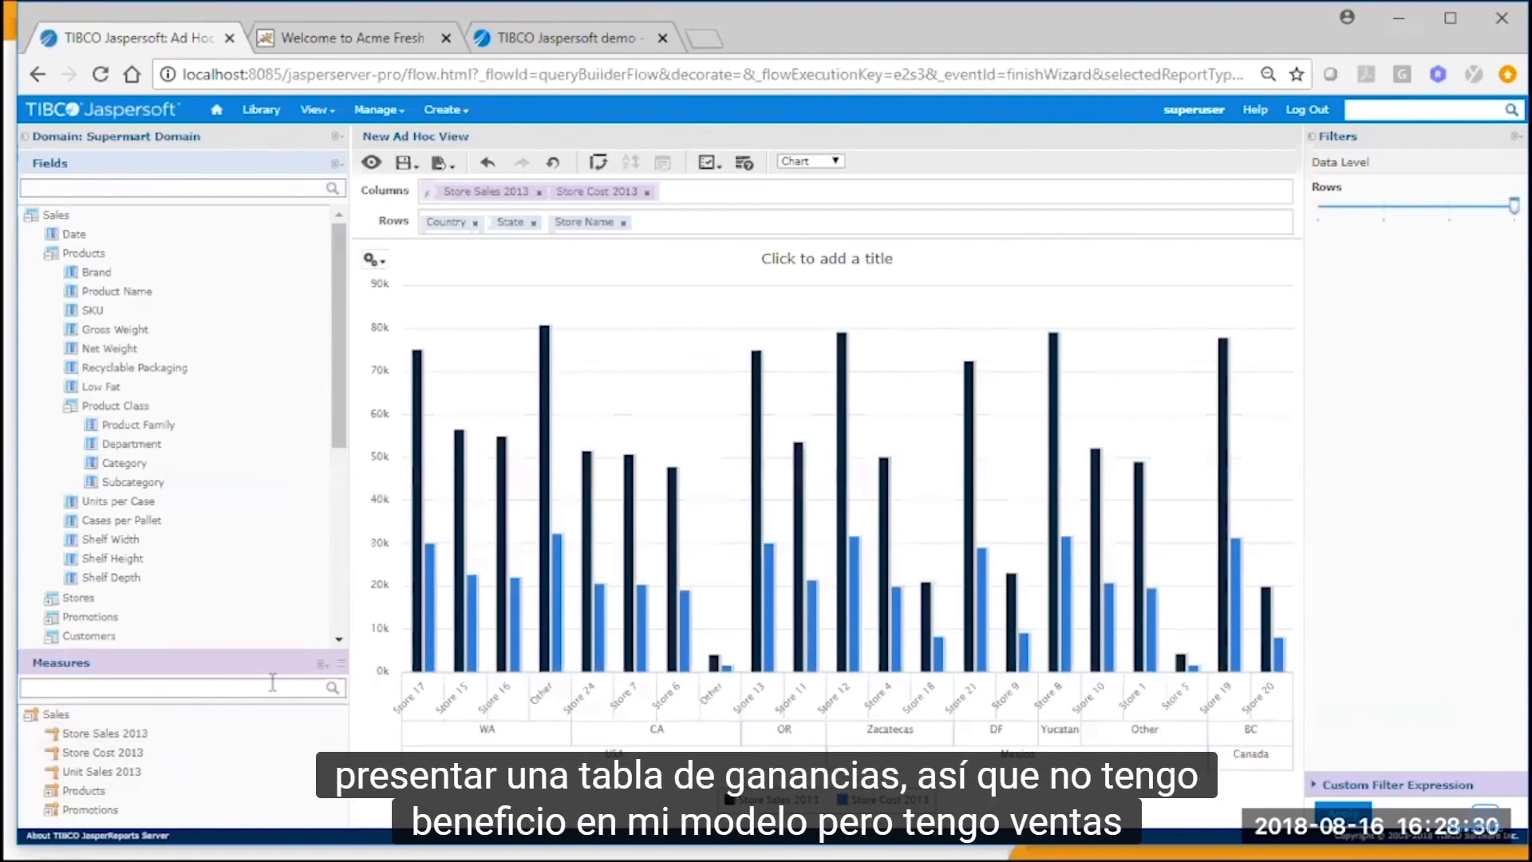
Start a new calculated measure and name it Profit.
left_click(322, 663)
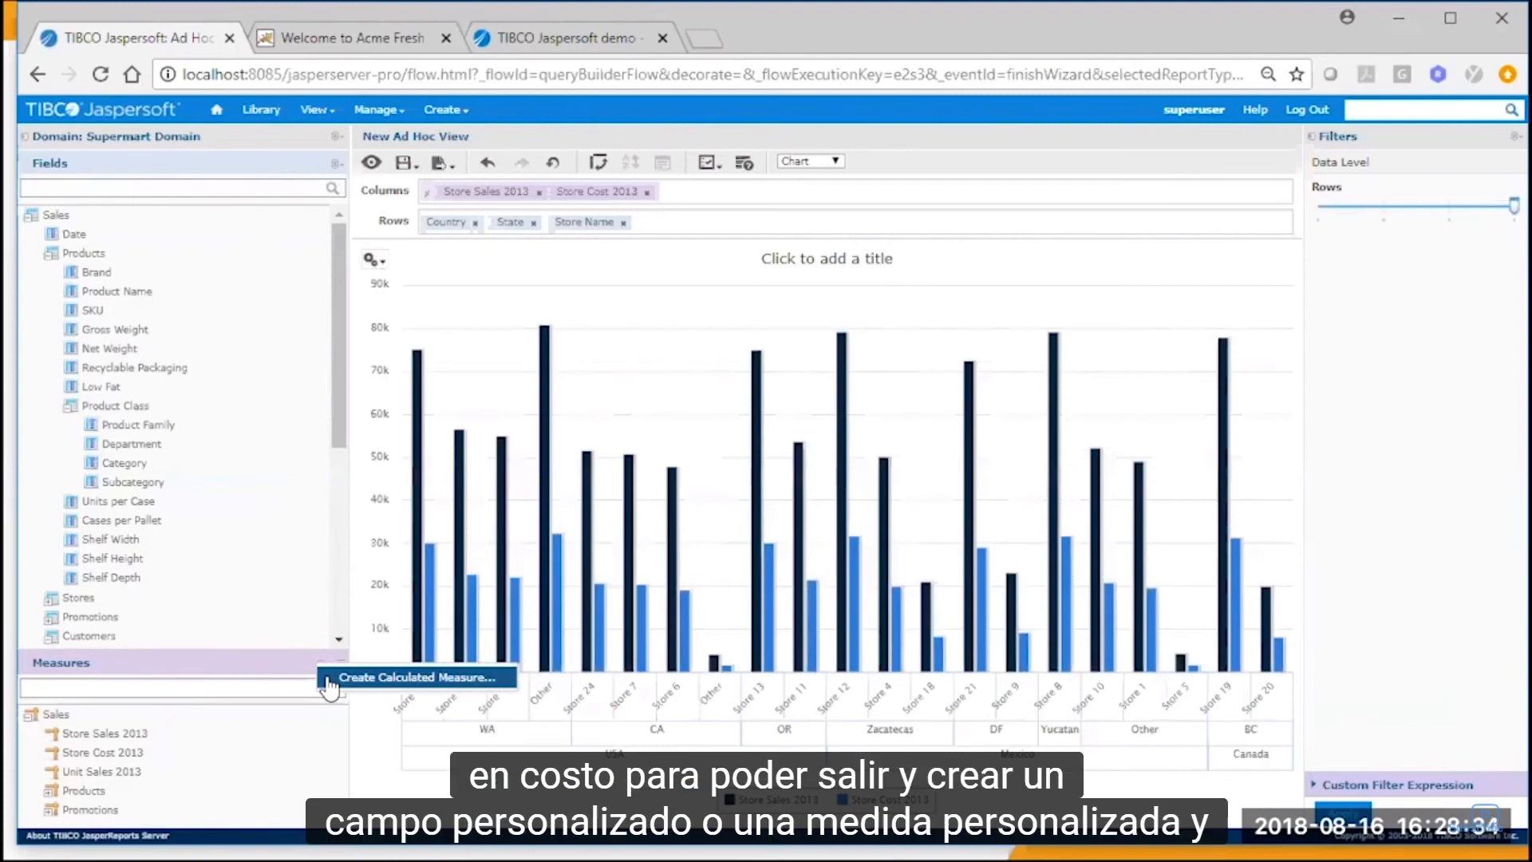
left_click(328, 679)
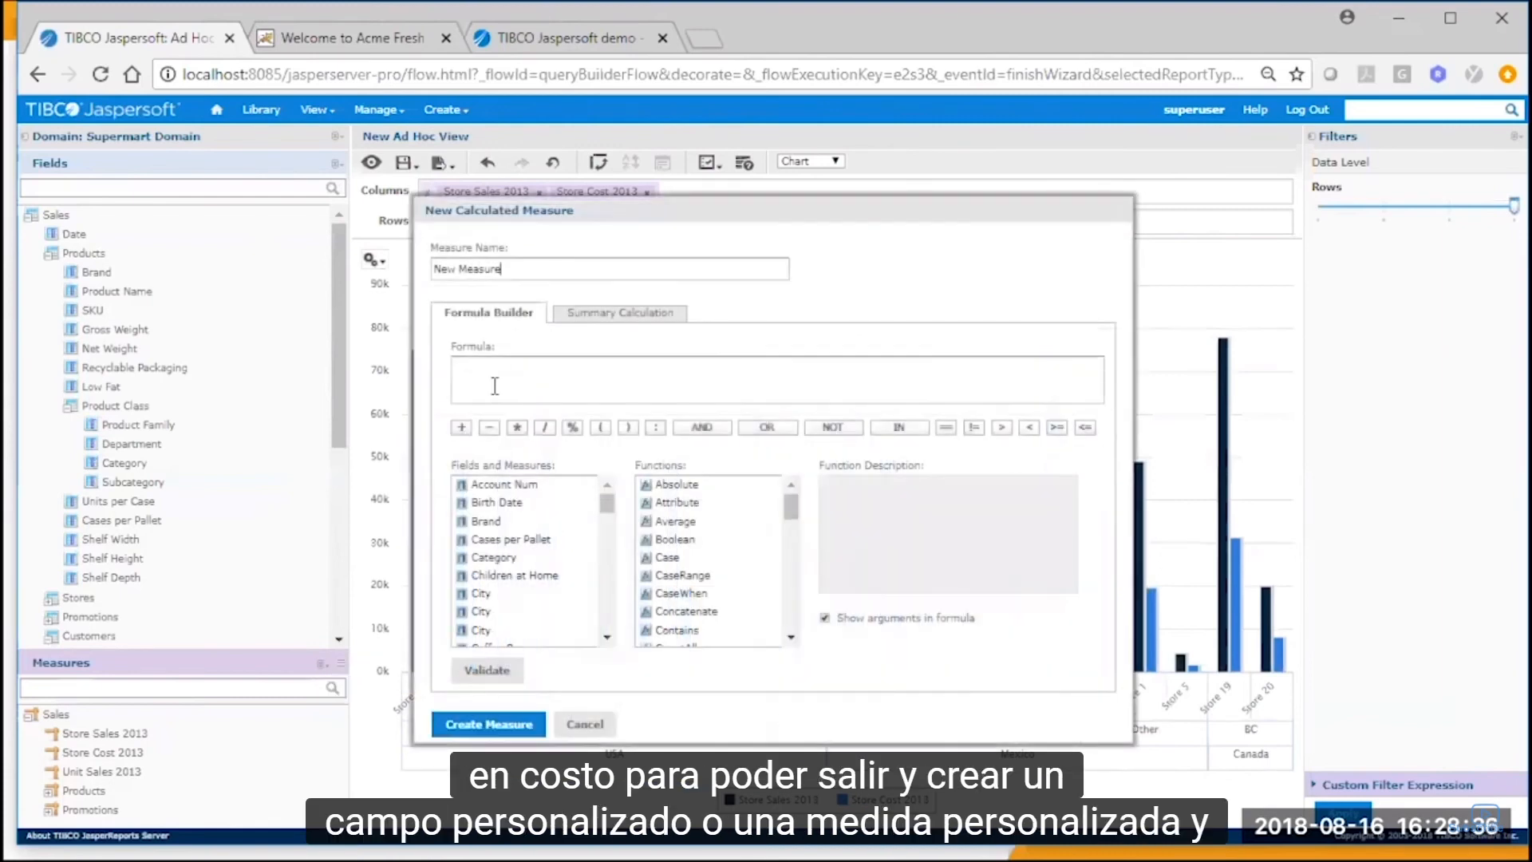
left_click_drag(501, 270, 432, 271)
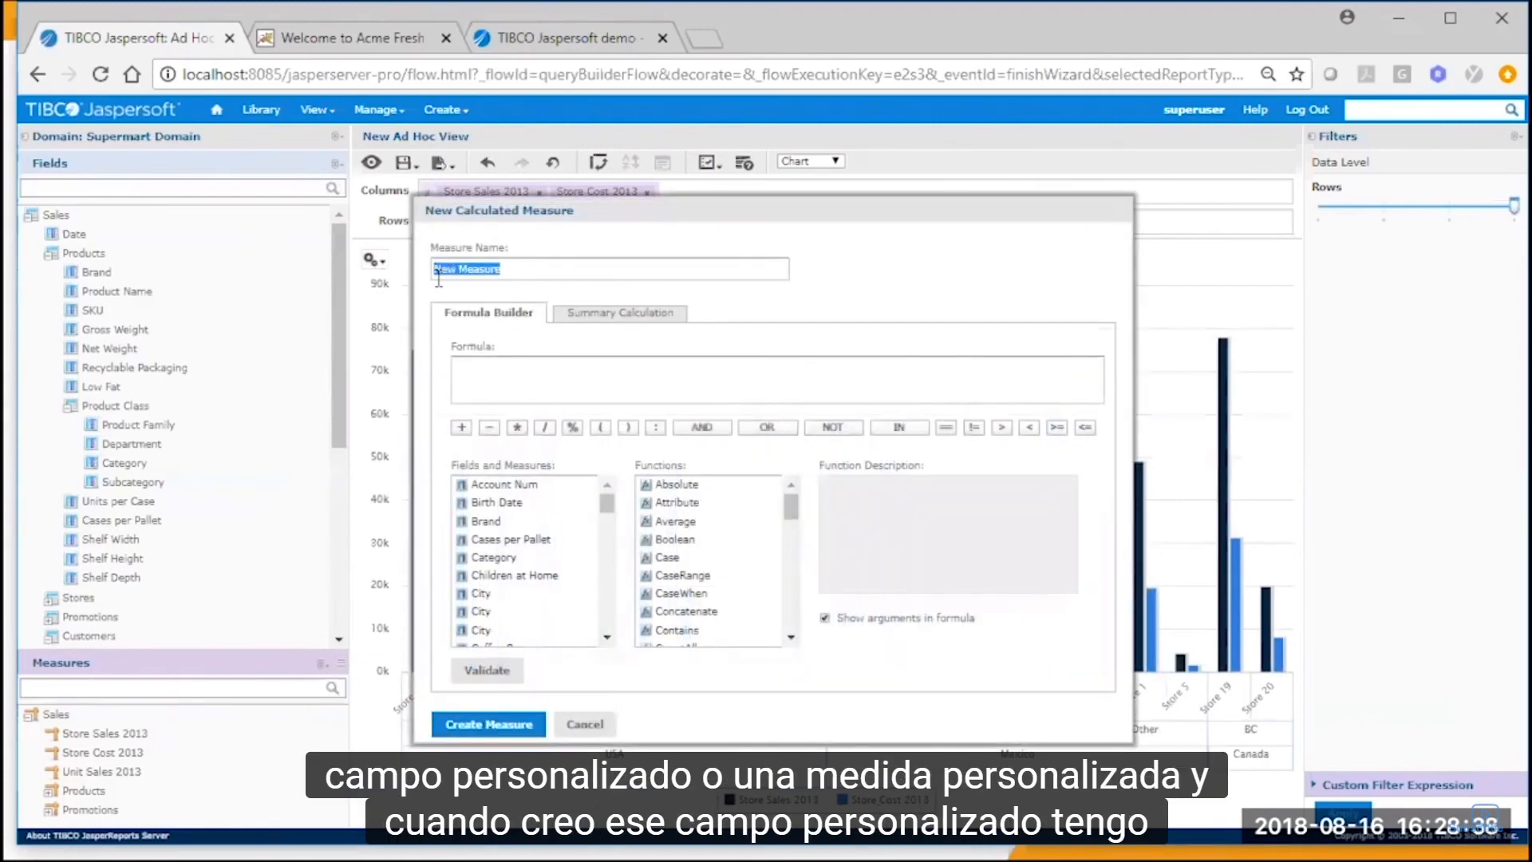
type("Profit")
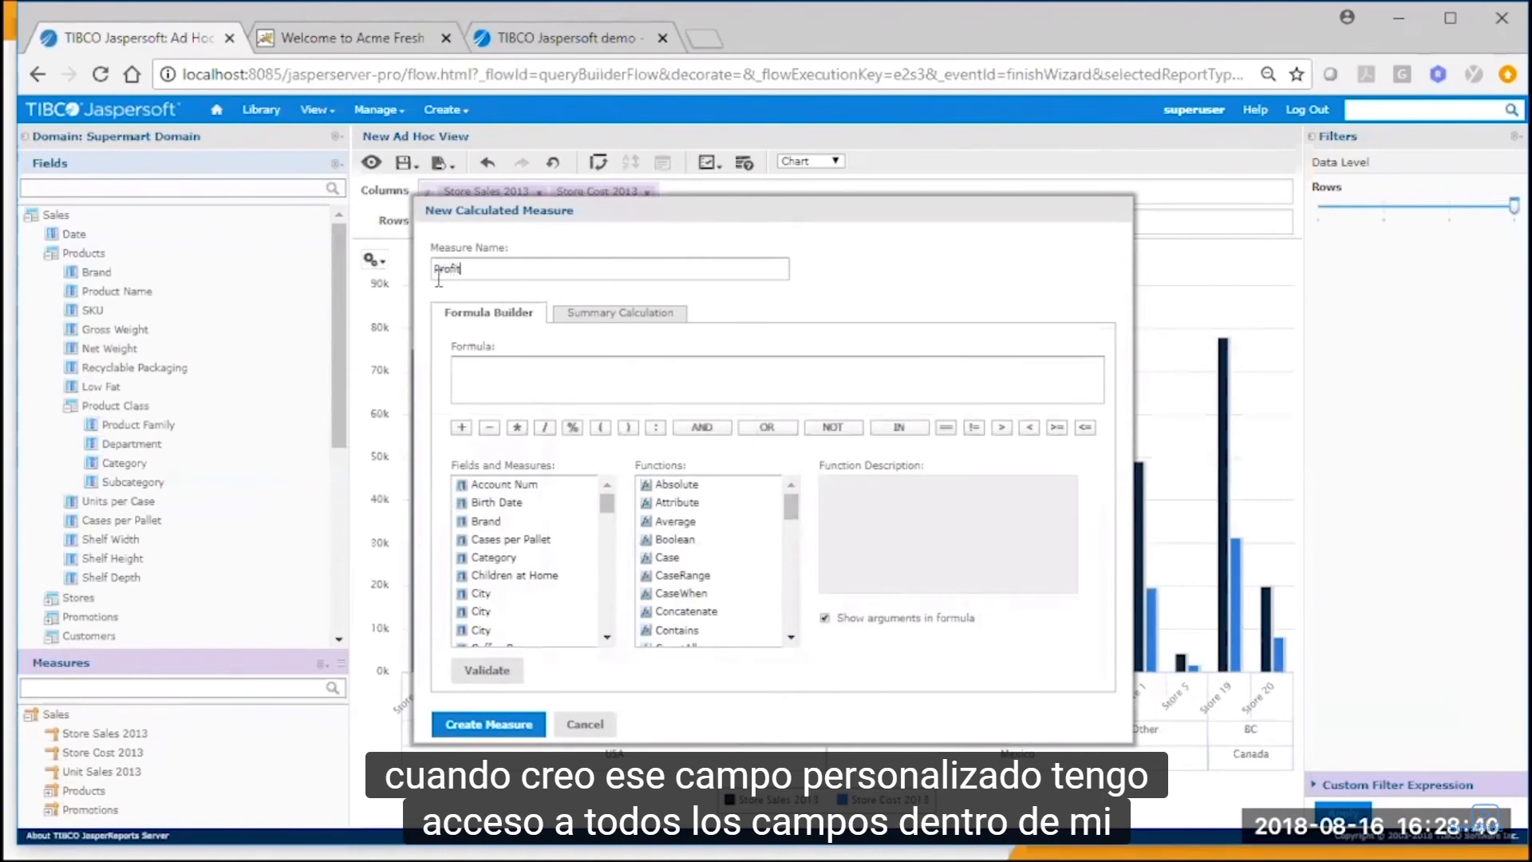
Build the Profit formula as "Store Sales 2013" - "Store Cost 2013".
scroll(611, 598, "down", 5)
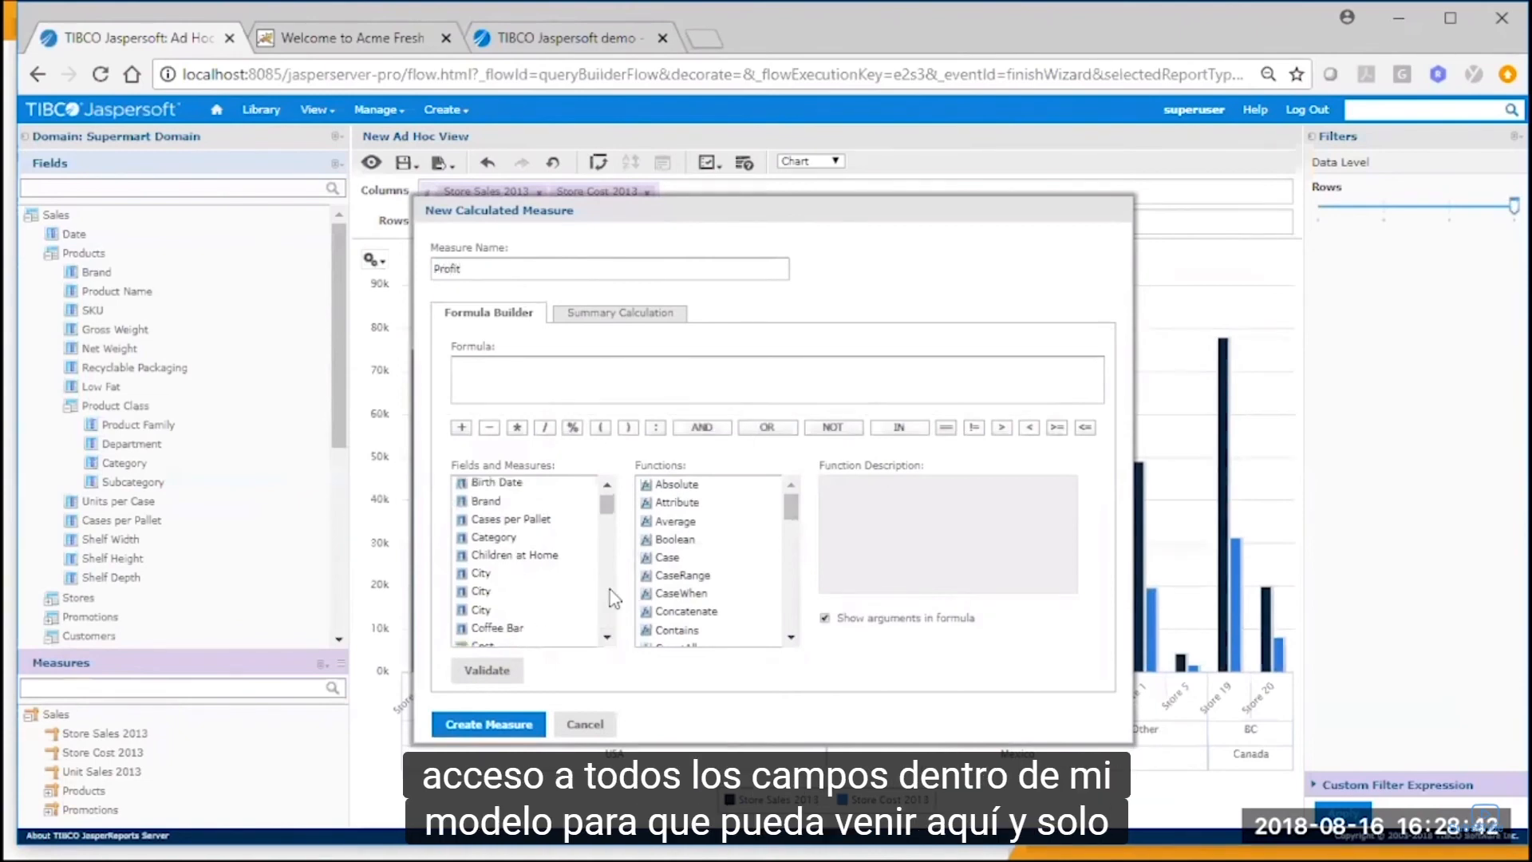
scroll(611, 602, "down", 8)
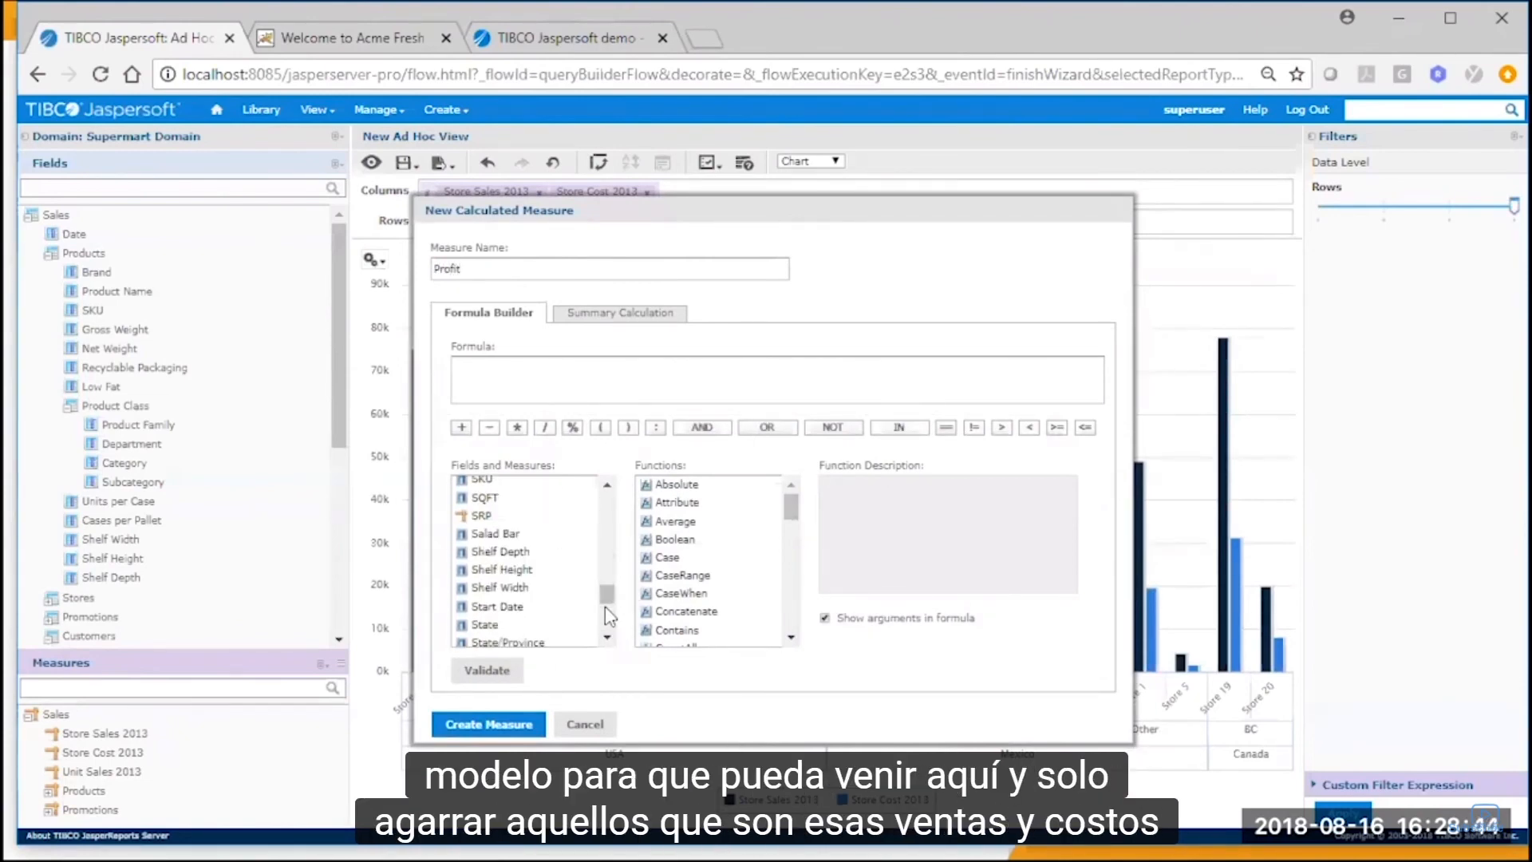
double_click(549, 583)
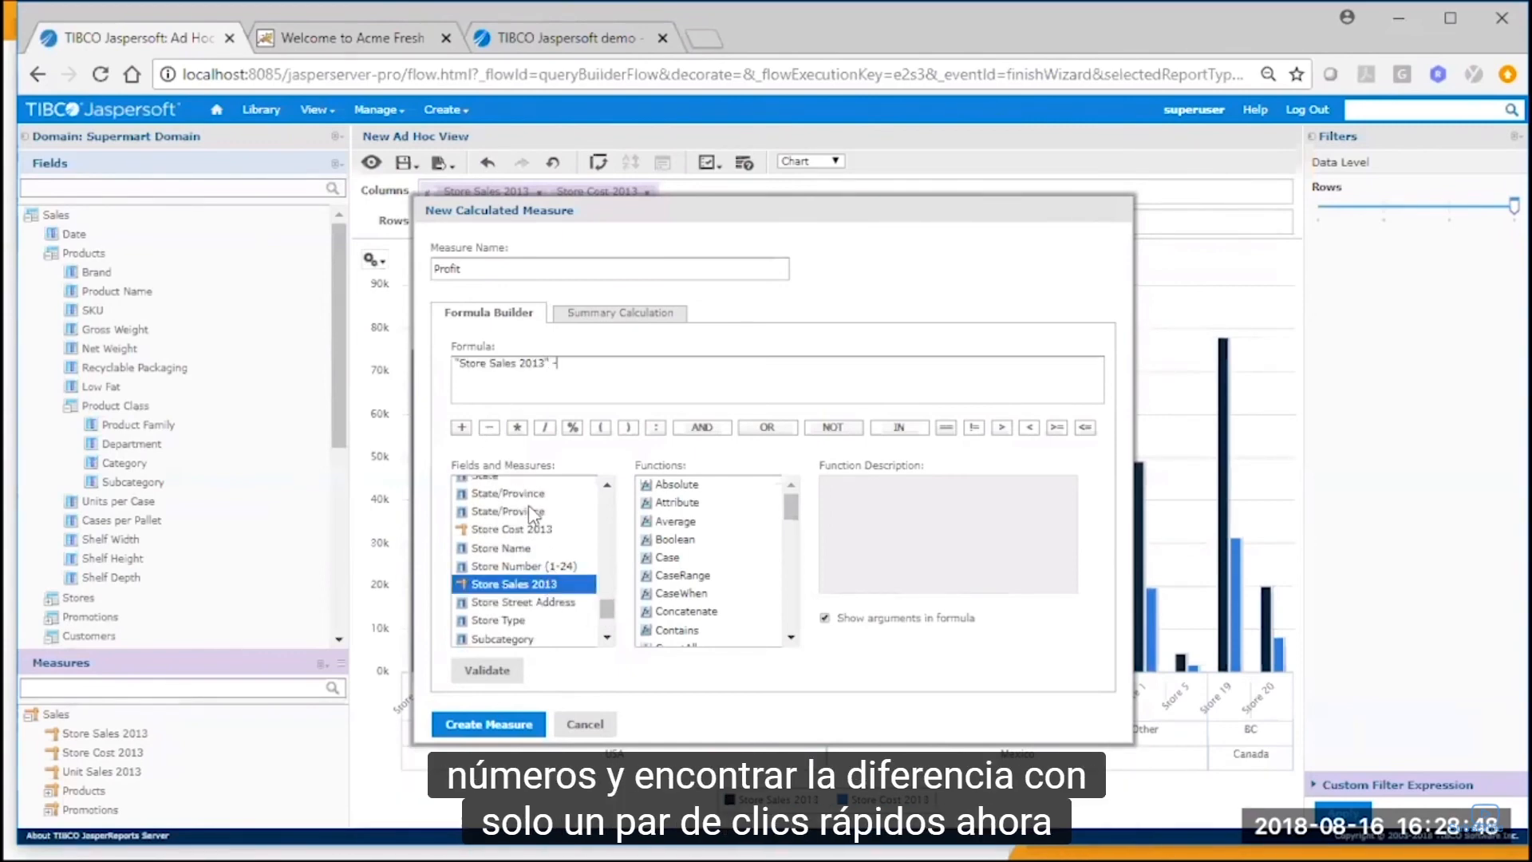
double_click(537, 530)
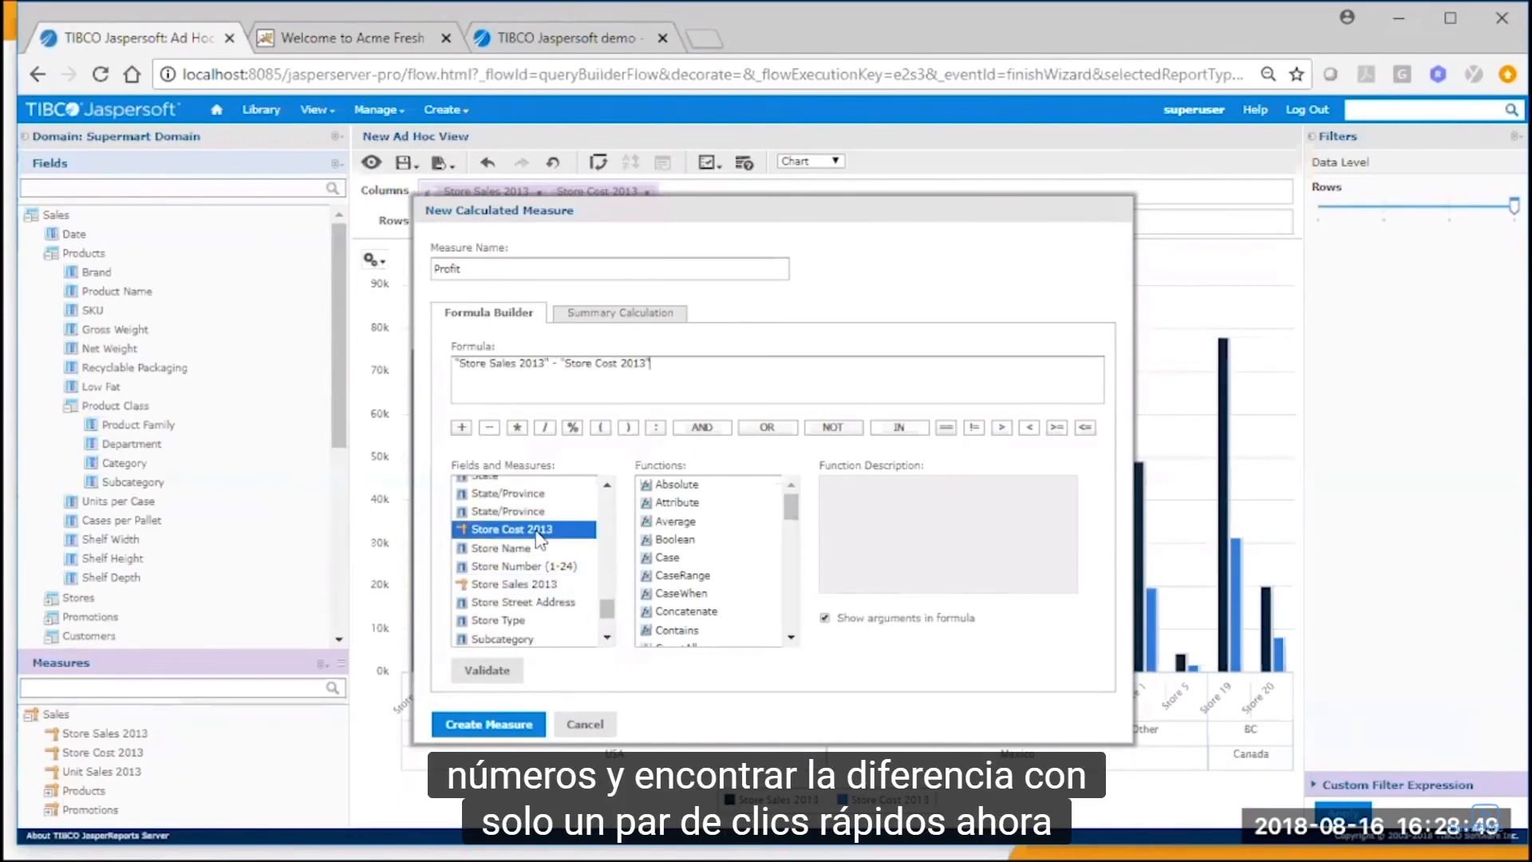
Examine the descriptions of the Absolute, Concatenate, Date, IF and Max functions available for formulas.
left_click(702, 487)
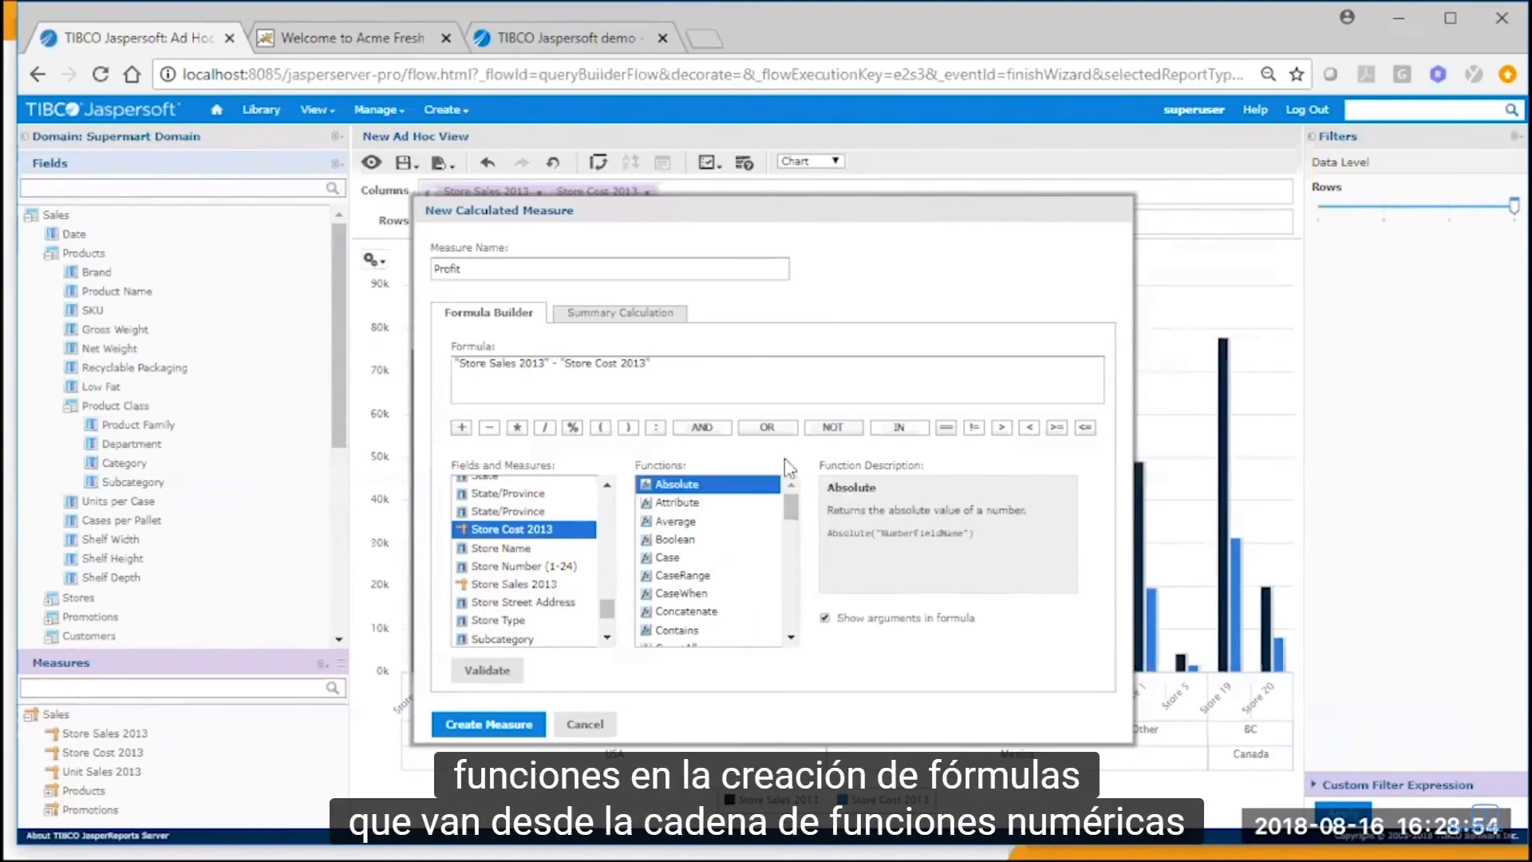
left_click(772, 612)
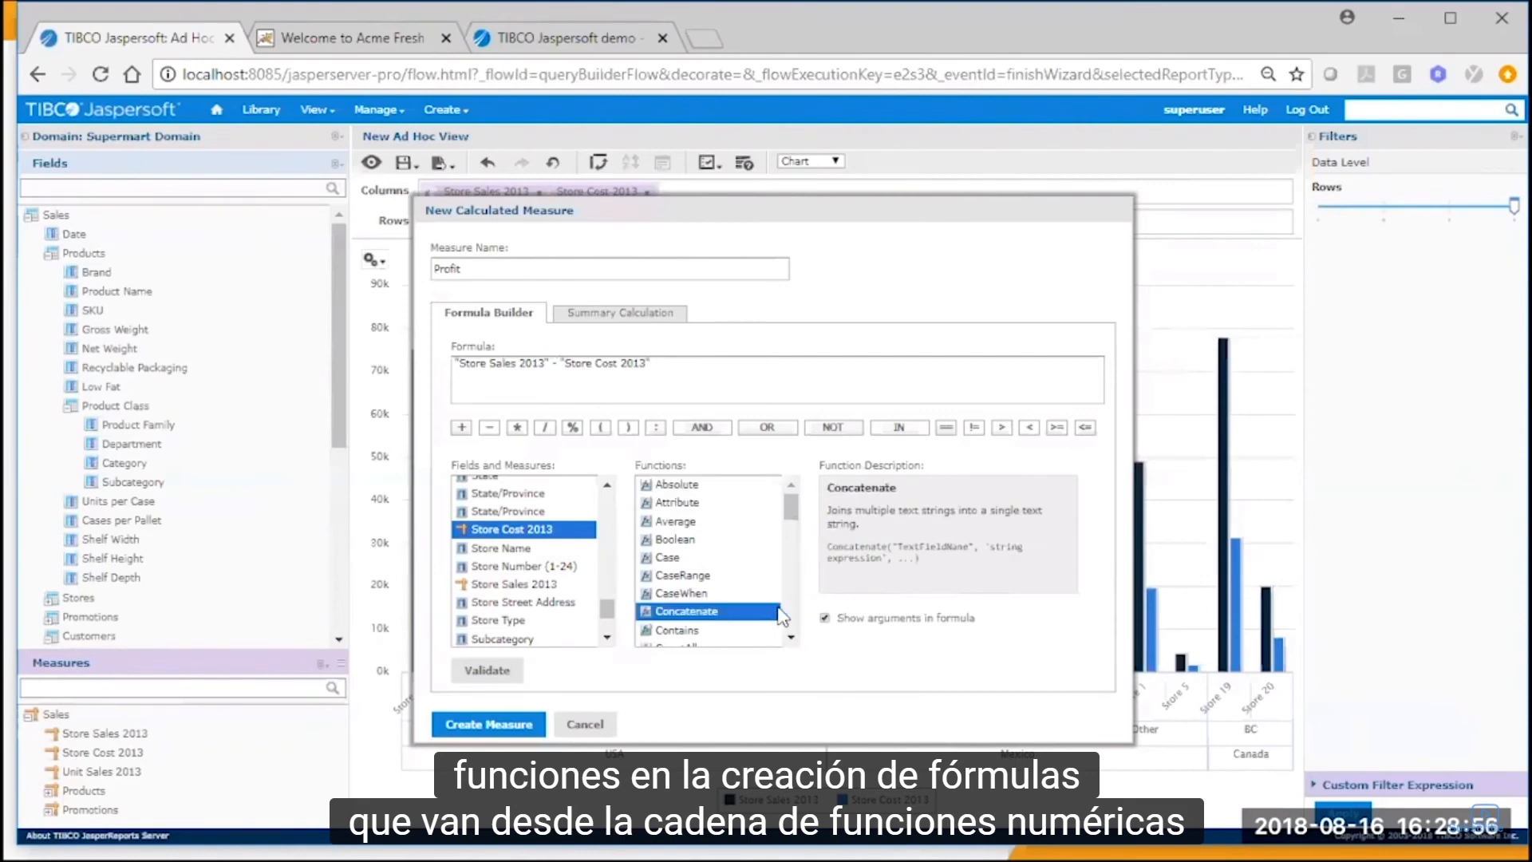
scroll(780, 612, "down", 2)
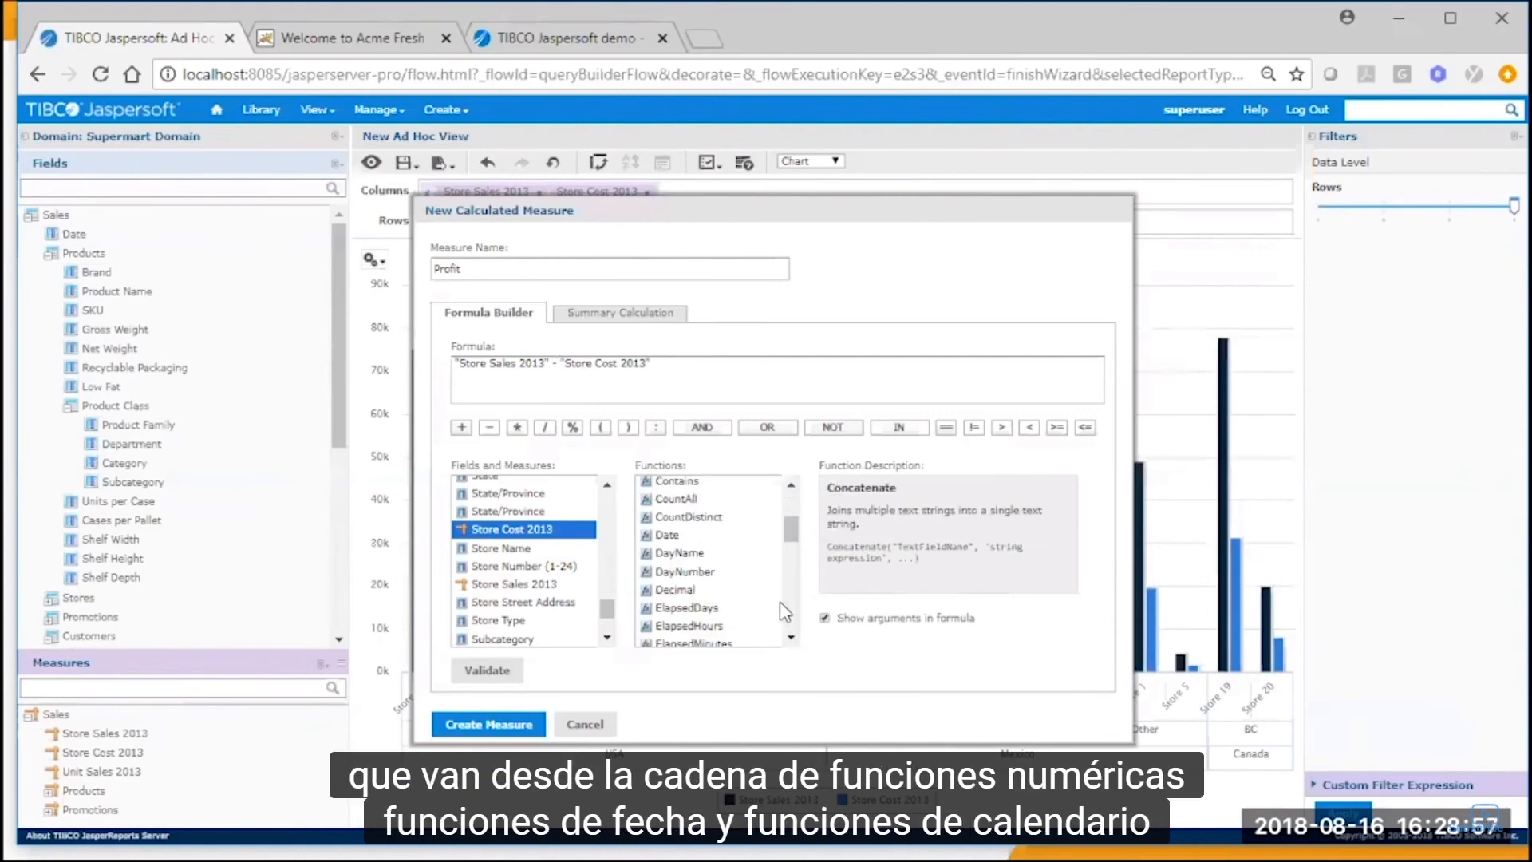
left_click(680, 537)
scroll(702, 631, "down", 3)
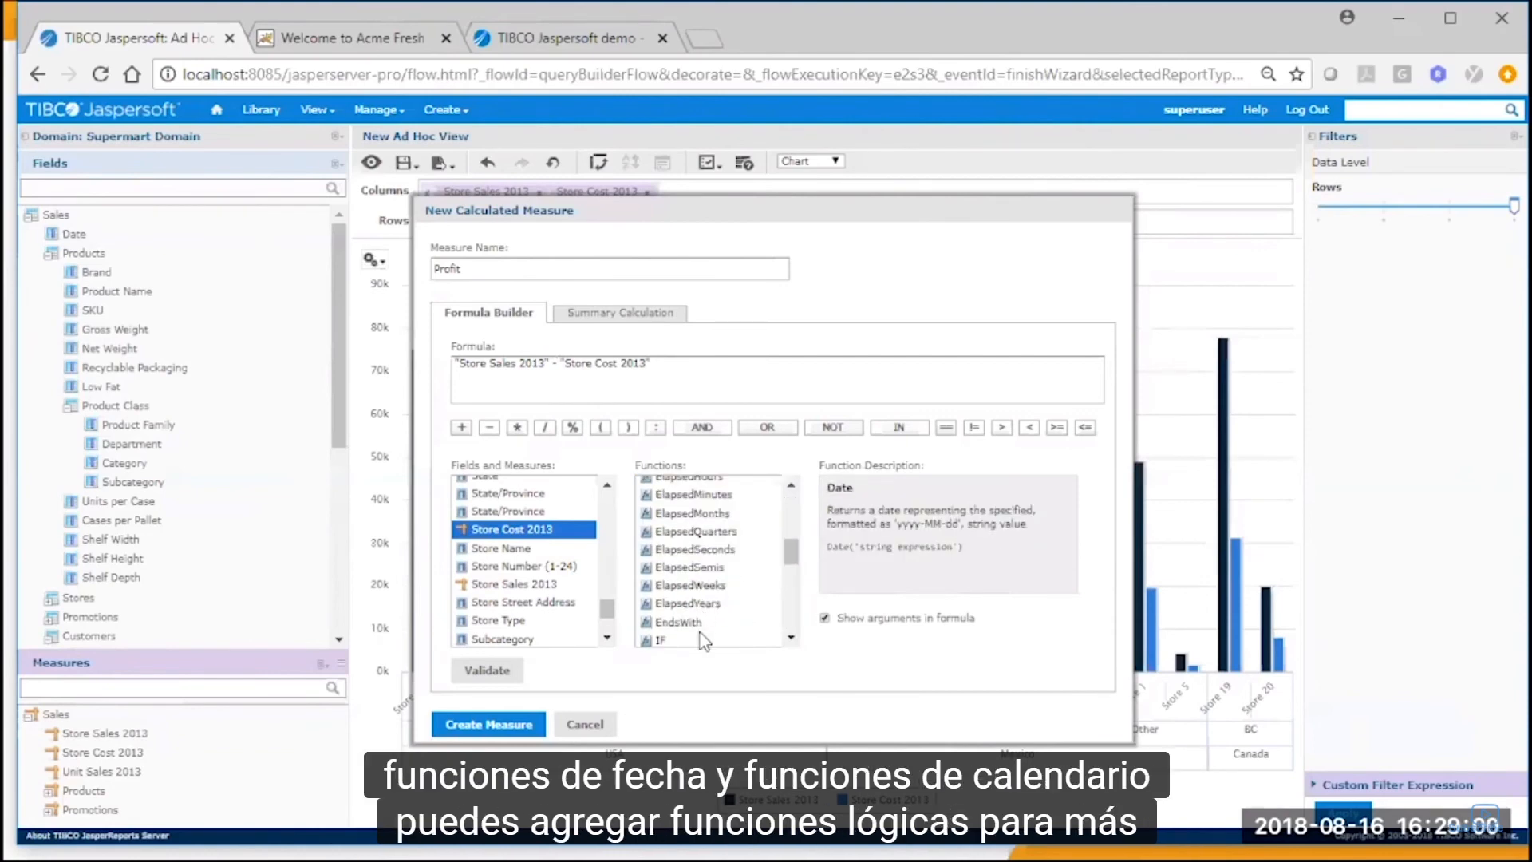
left_click(702, 640)
scroll(791, 618, "down", 3)
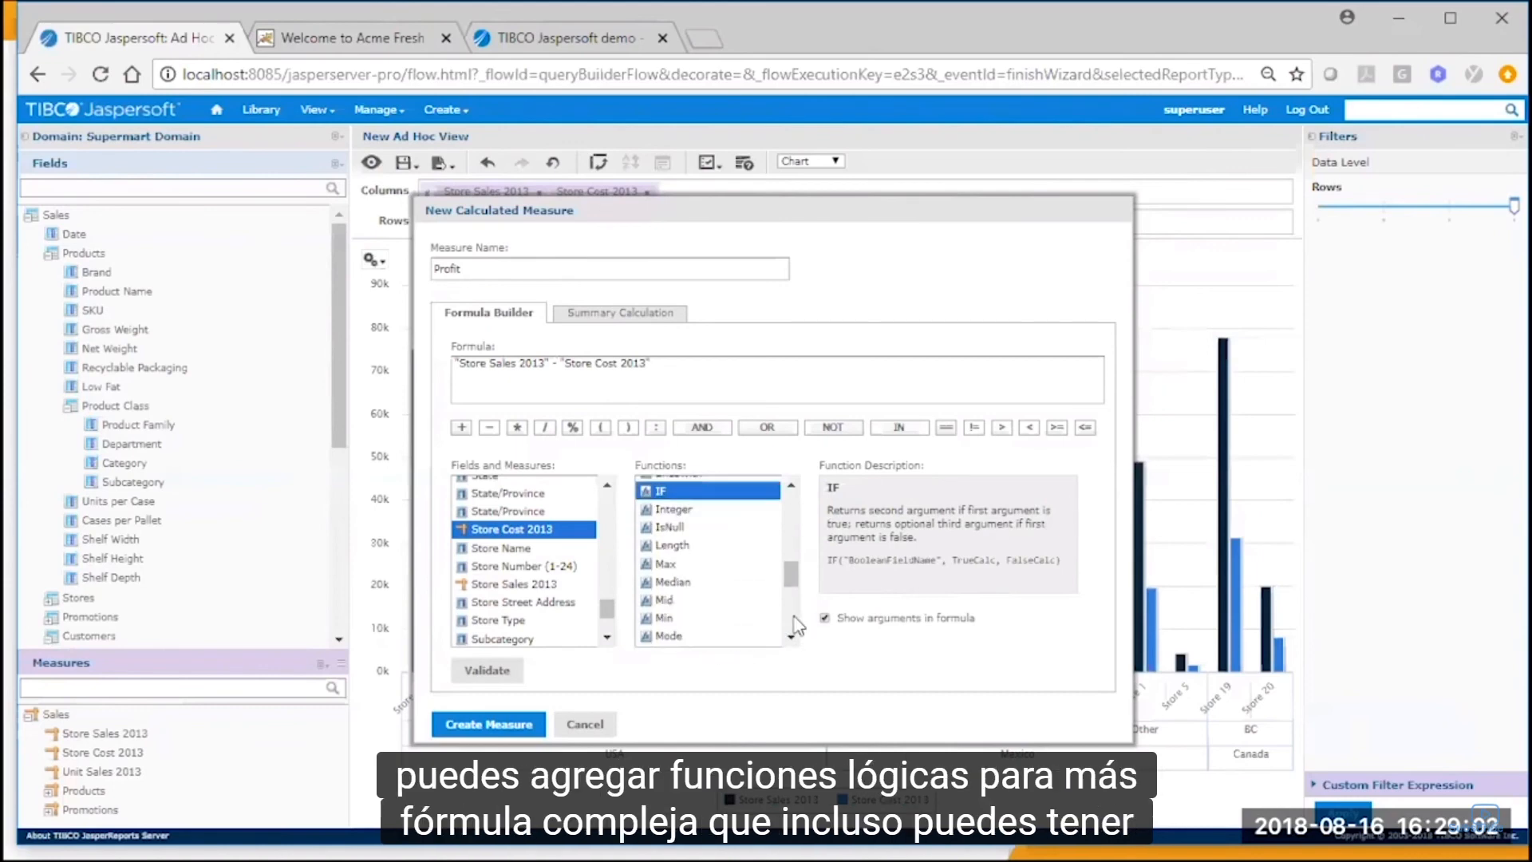
left_click(673, 566)
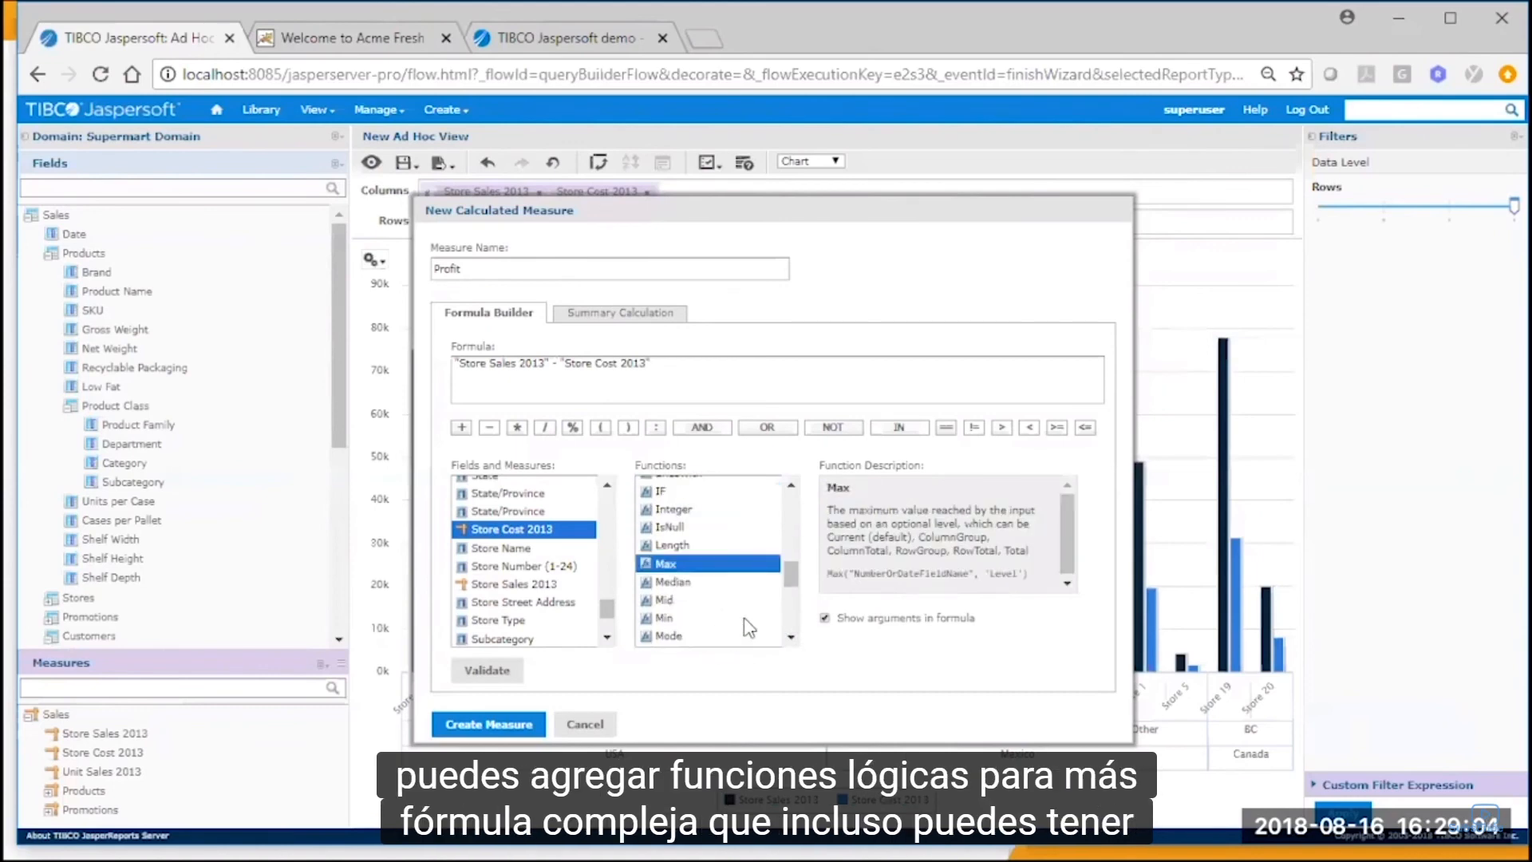
Create the Profit measure and save it with its summary calculation changed to Average.
left_click(509, 727)
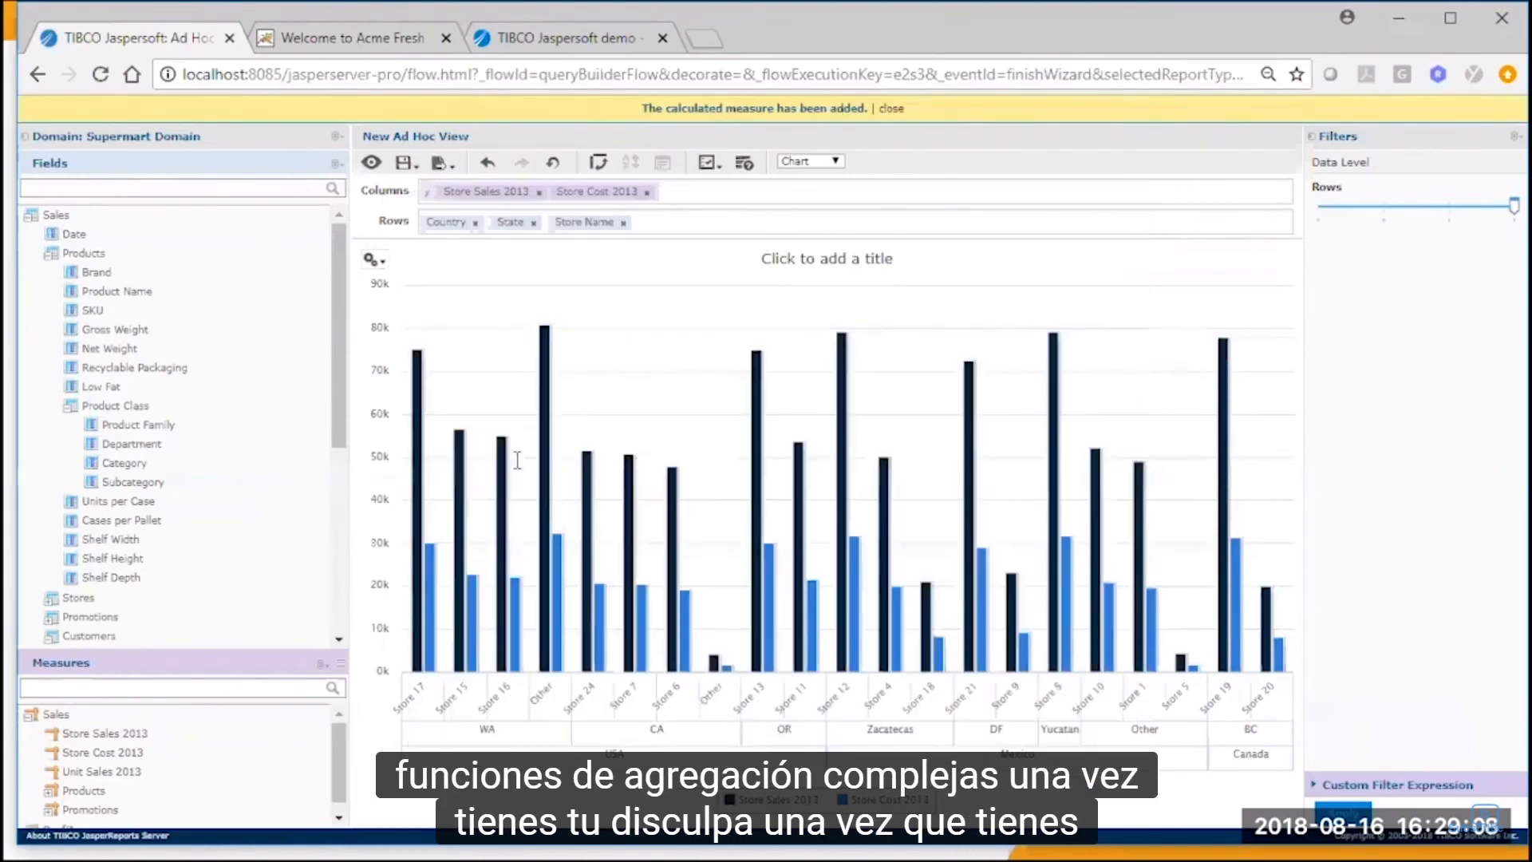
scroll(168, 826, "down", 1)
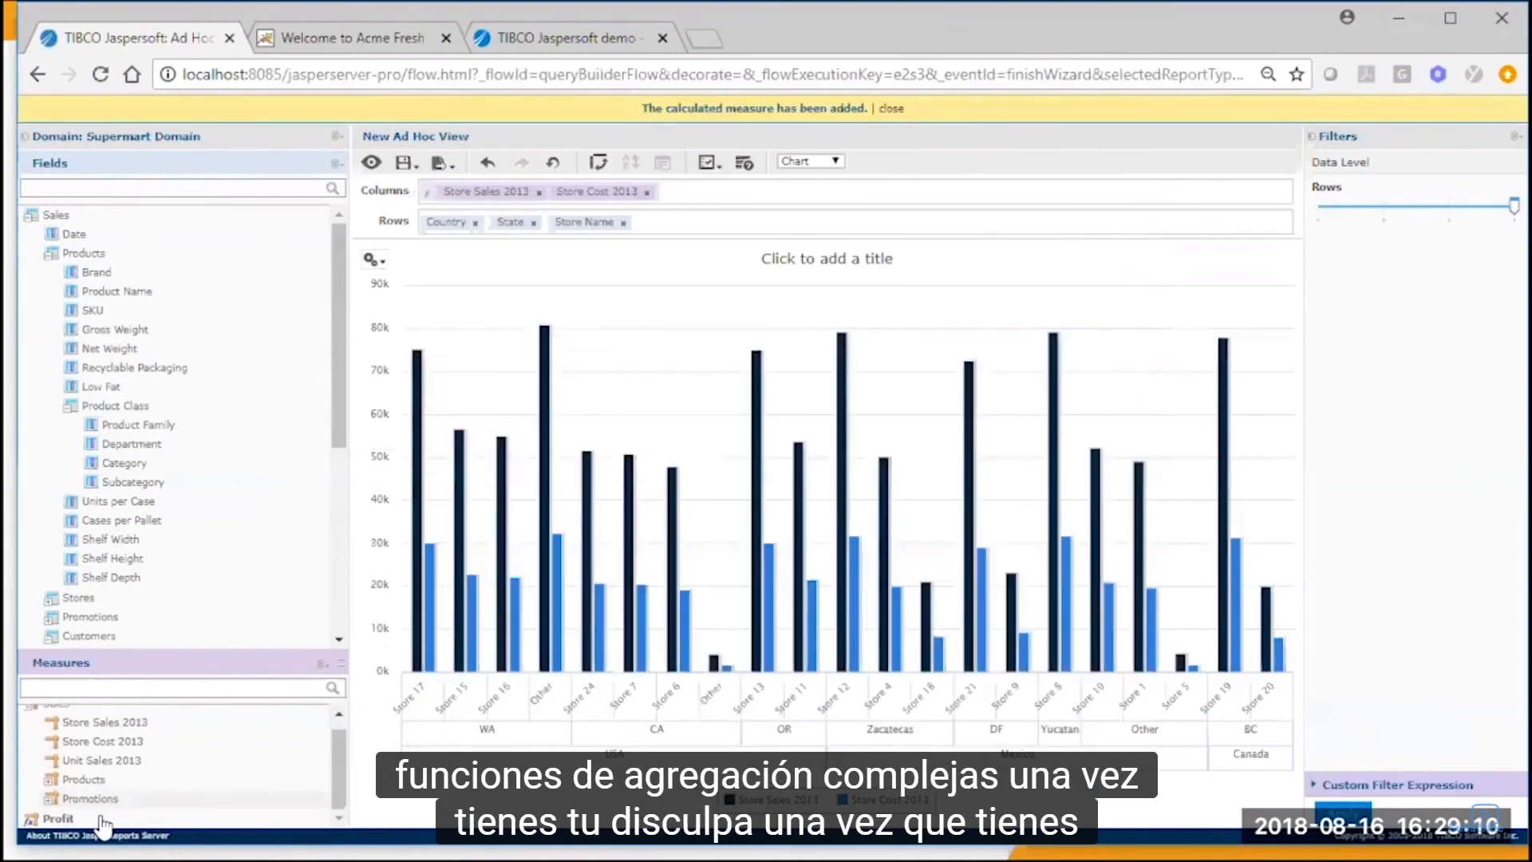
right_click(160, 818)
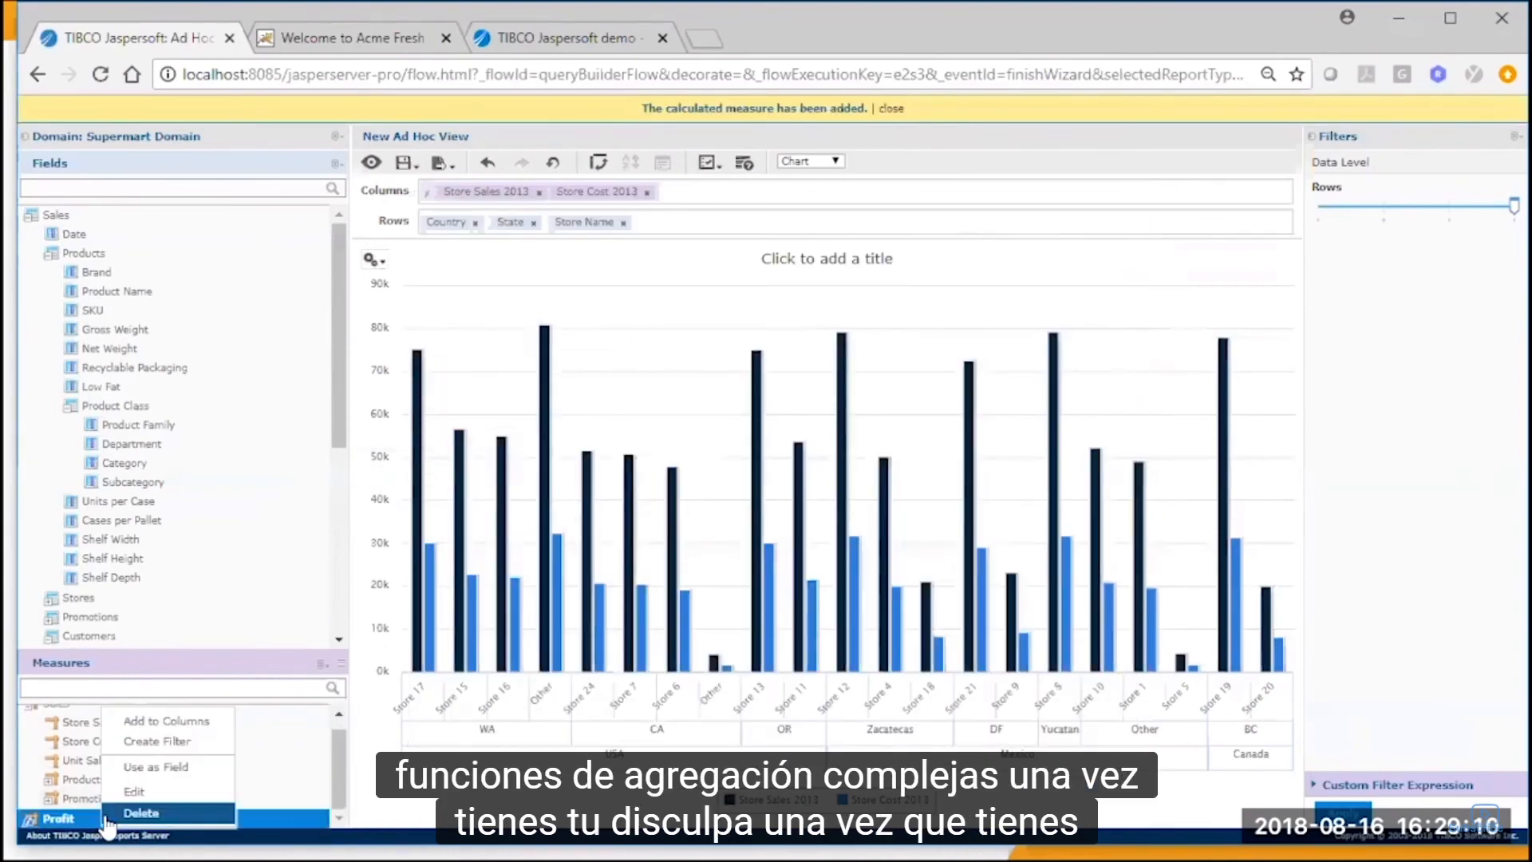
left_click(165, 793)
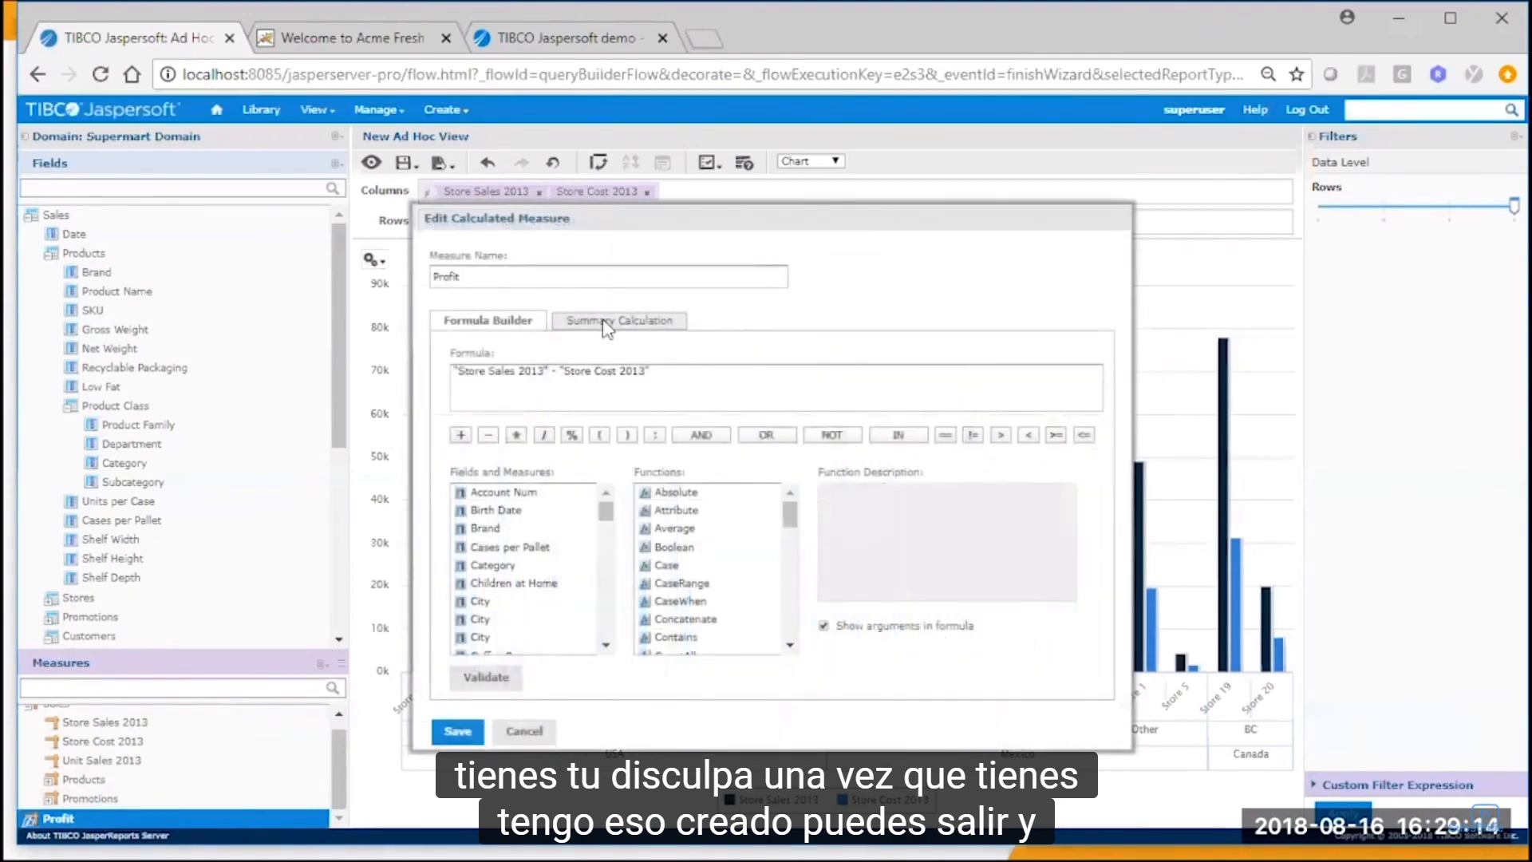
left_click(607, 322)
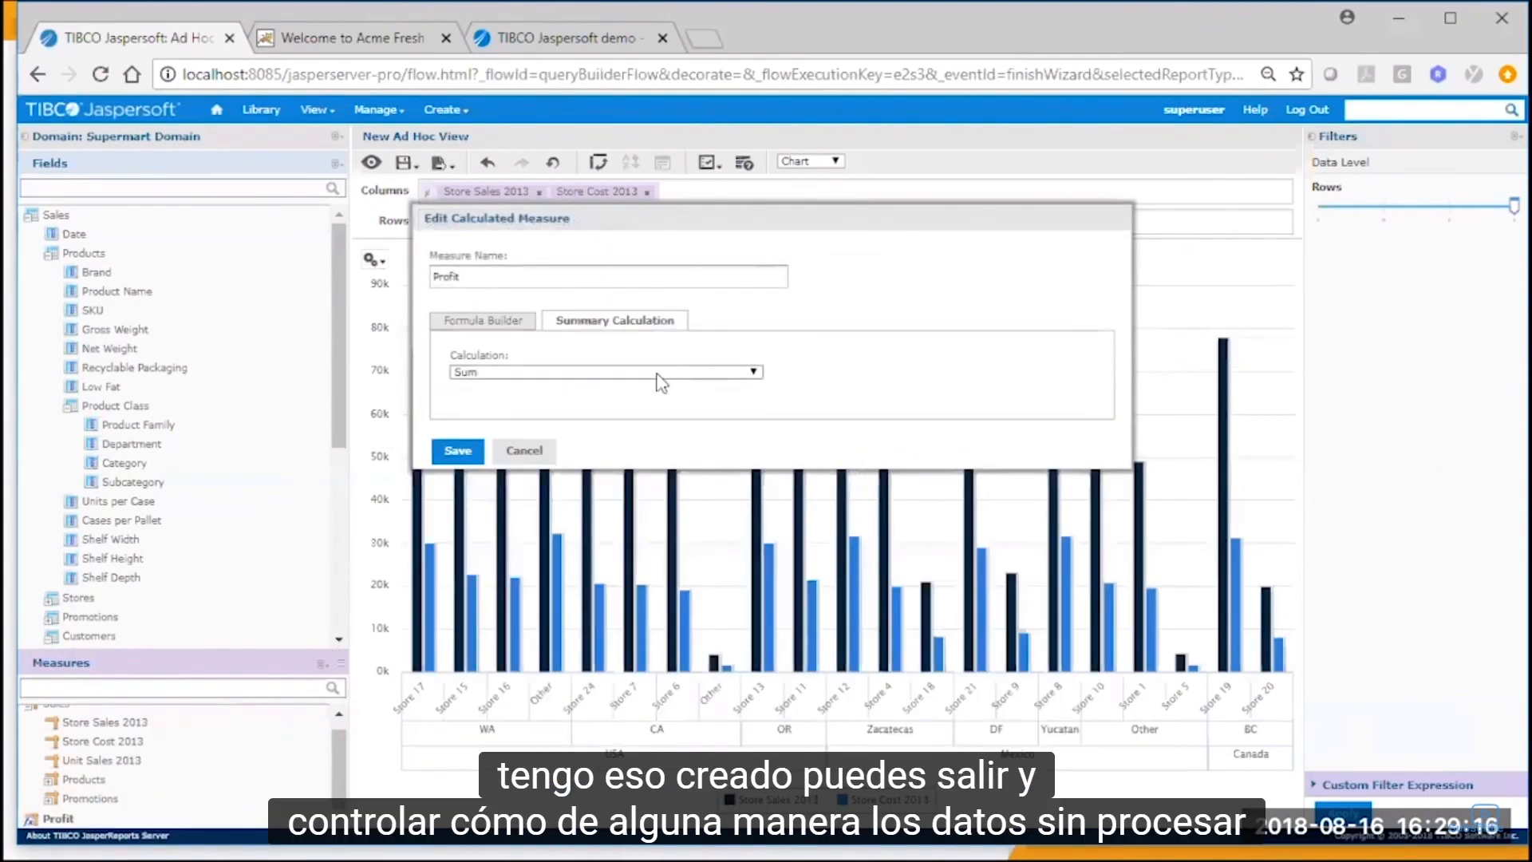
left_click(658, 375)
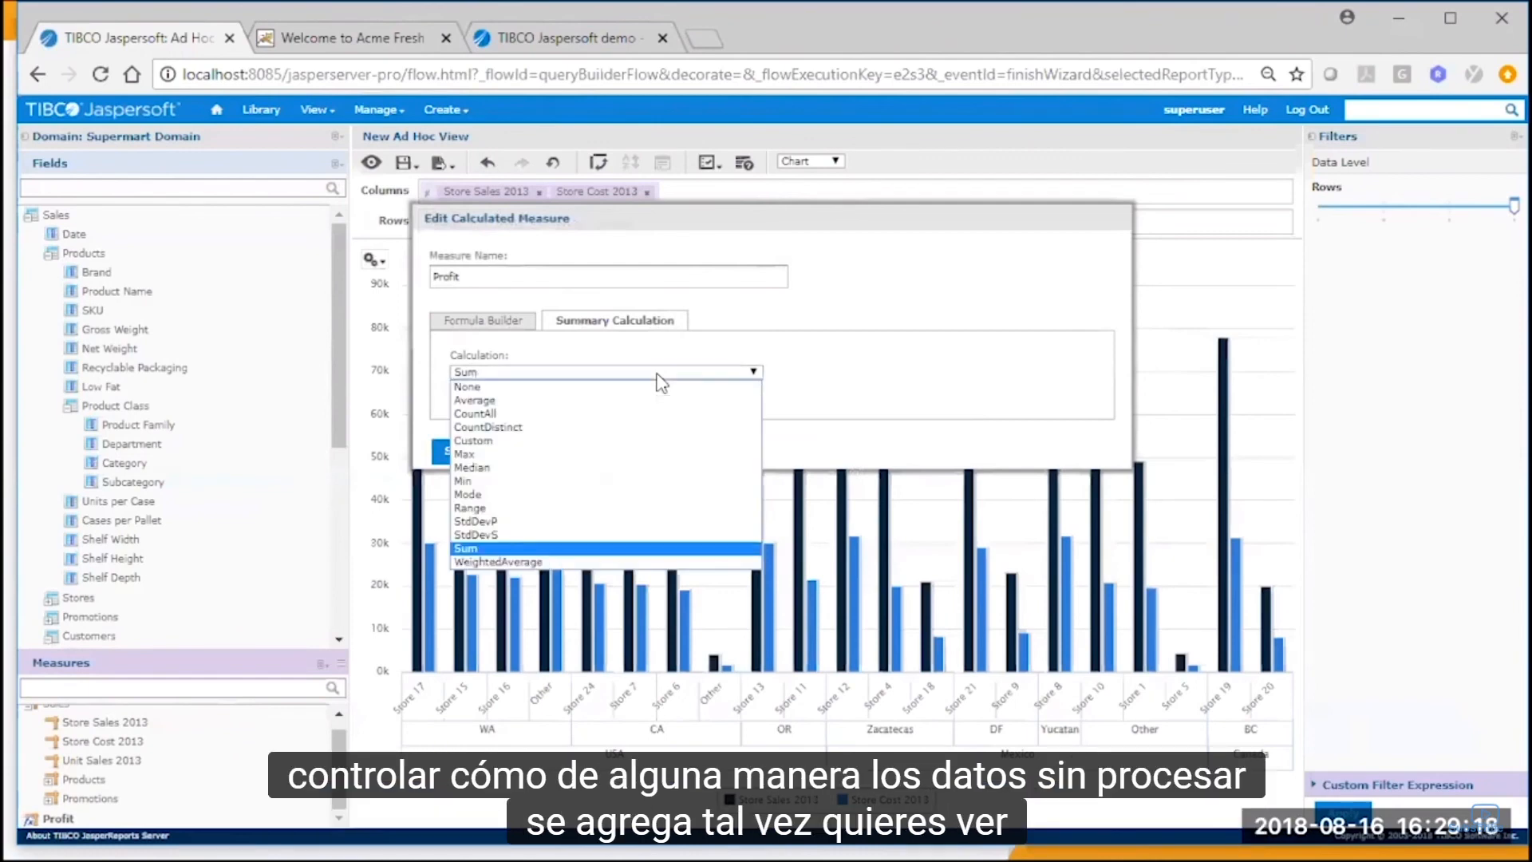
left_click(634, 398)
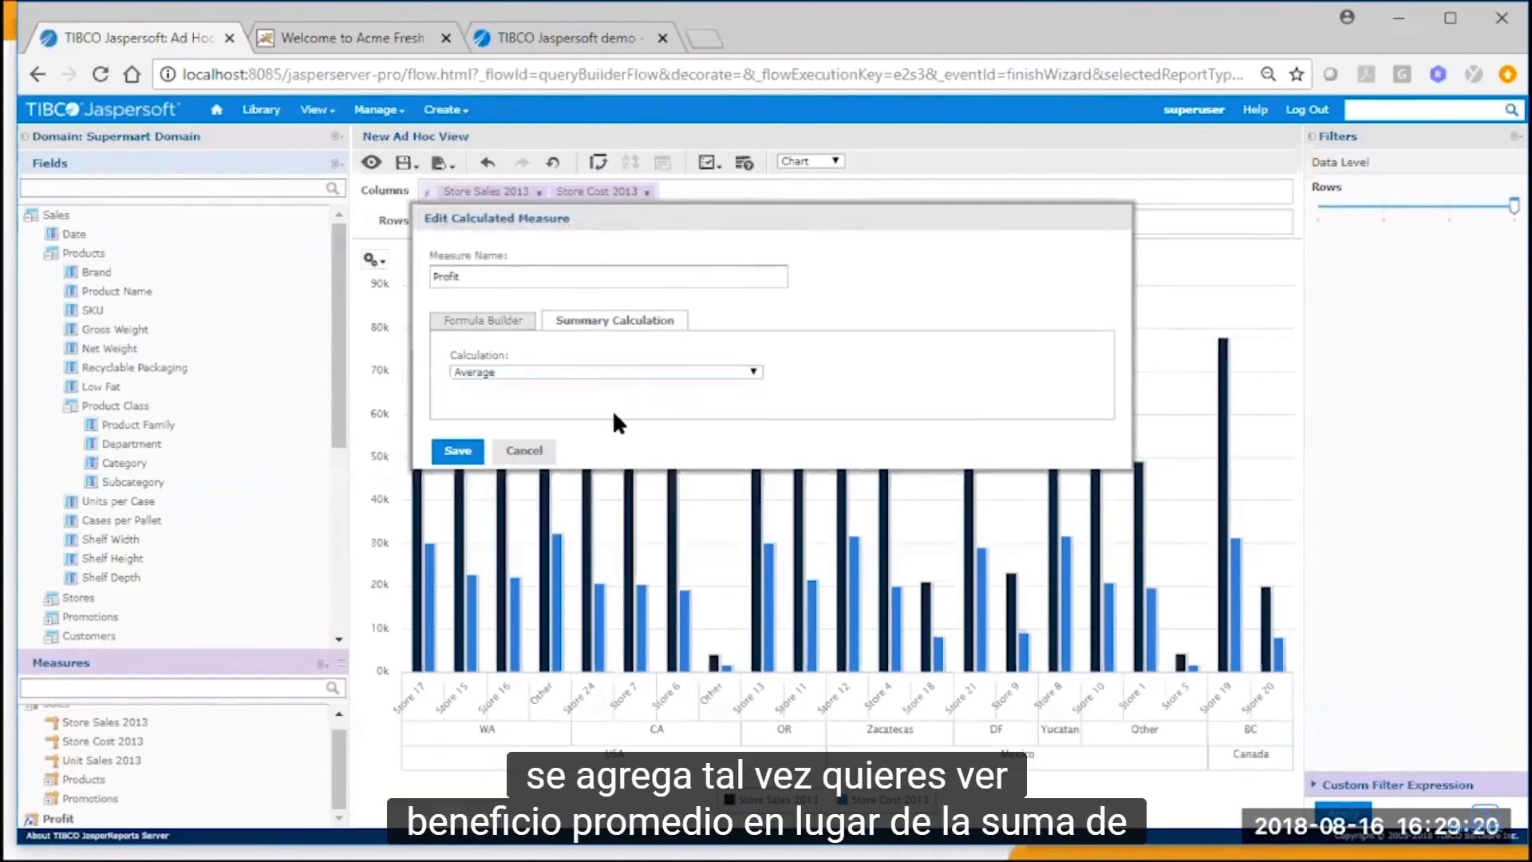
left_click(461, 455)
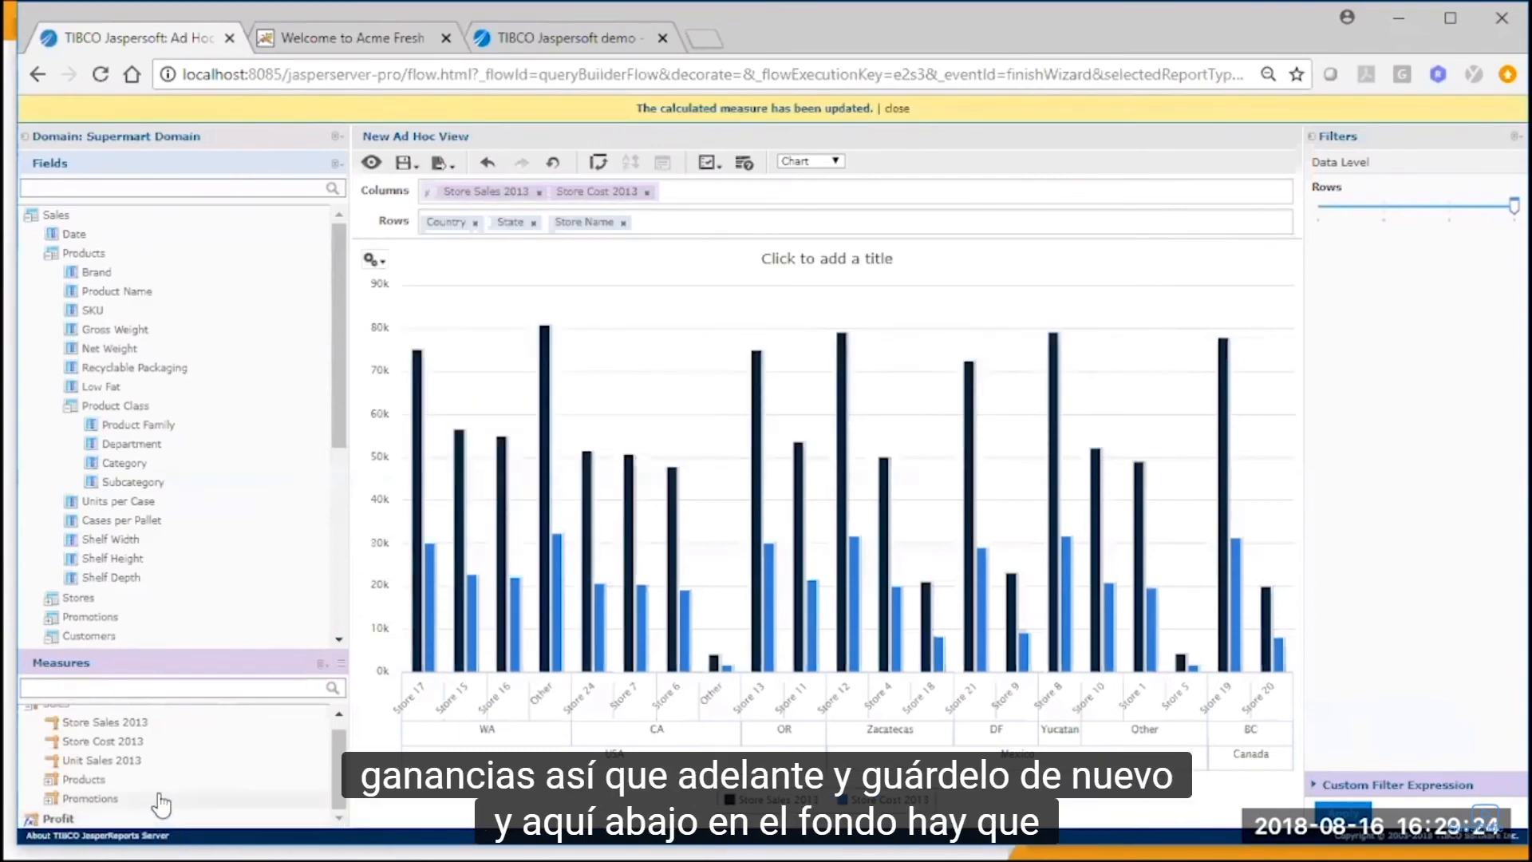
Add the Profit measure to the chart alongside Store Sales 2013 and Store Cost 2013.
left_click(123, 819)
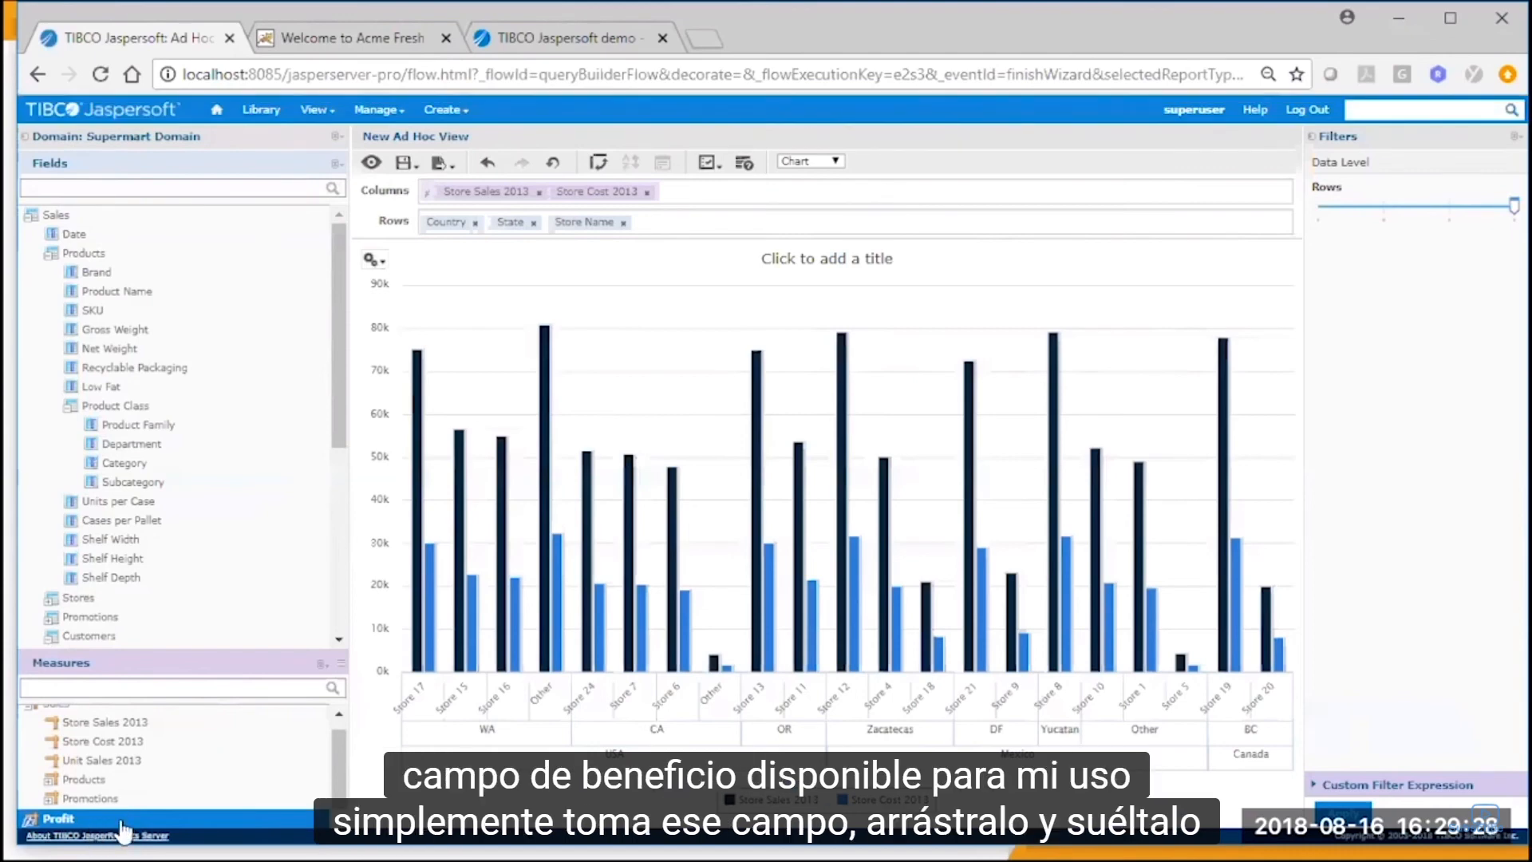
left_click_drag(123, 819, 866, 400)
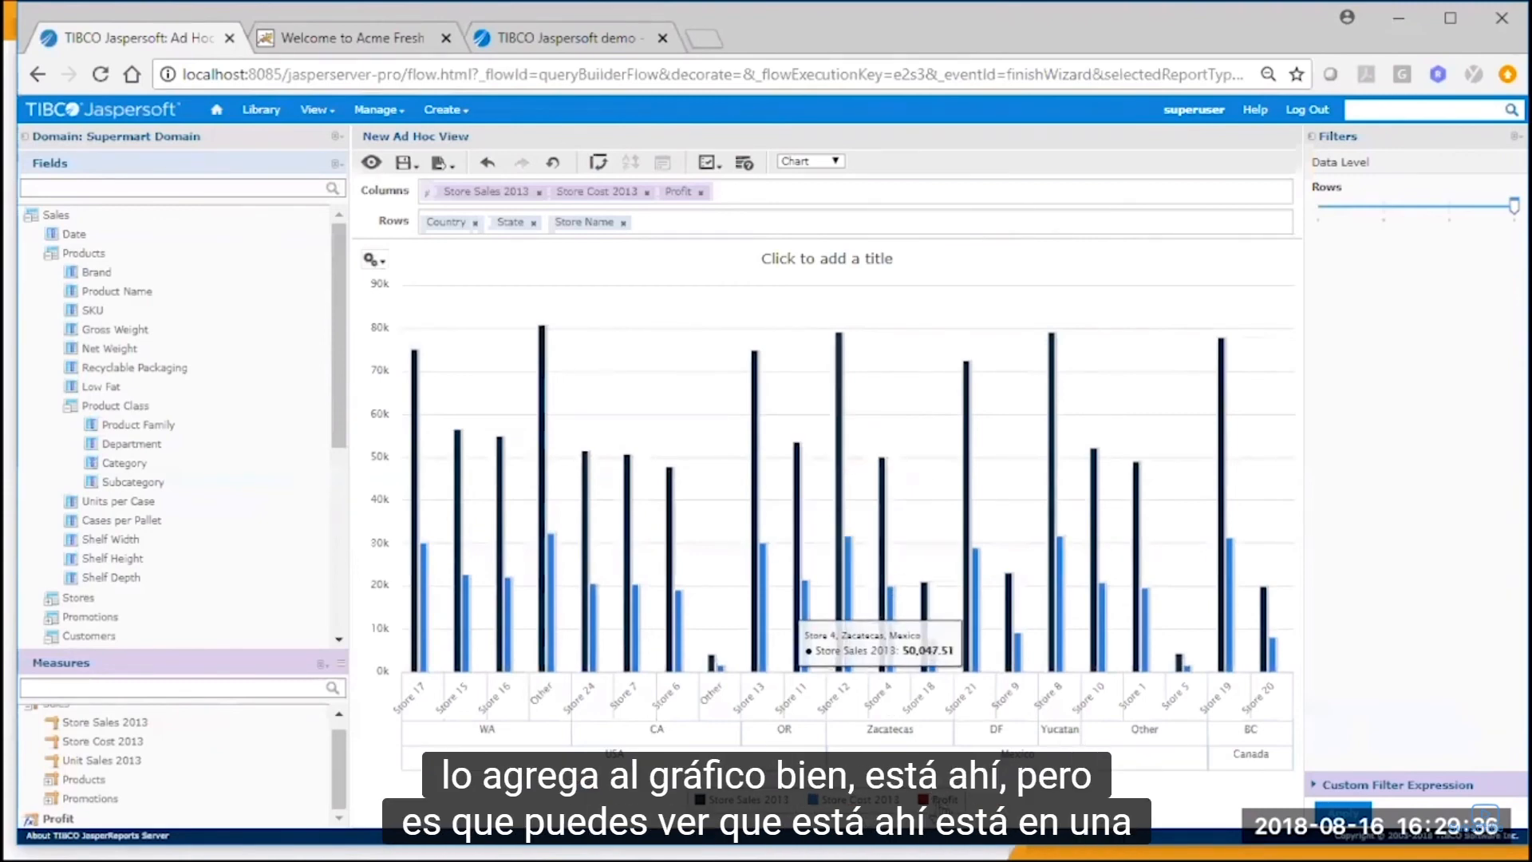
Zoom in repeatedly on the base of the chart's columns to examine the Profit bars, and reset the zoom.
left_click_drag(677, 644, 843, 718)
left_click_drag(735, 582, 924, 745)
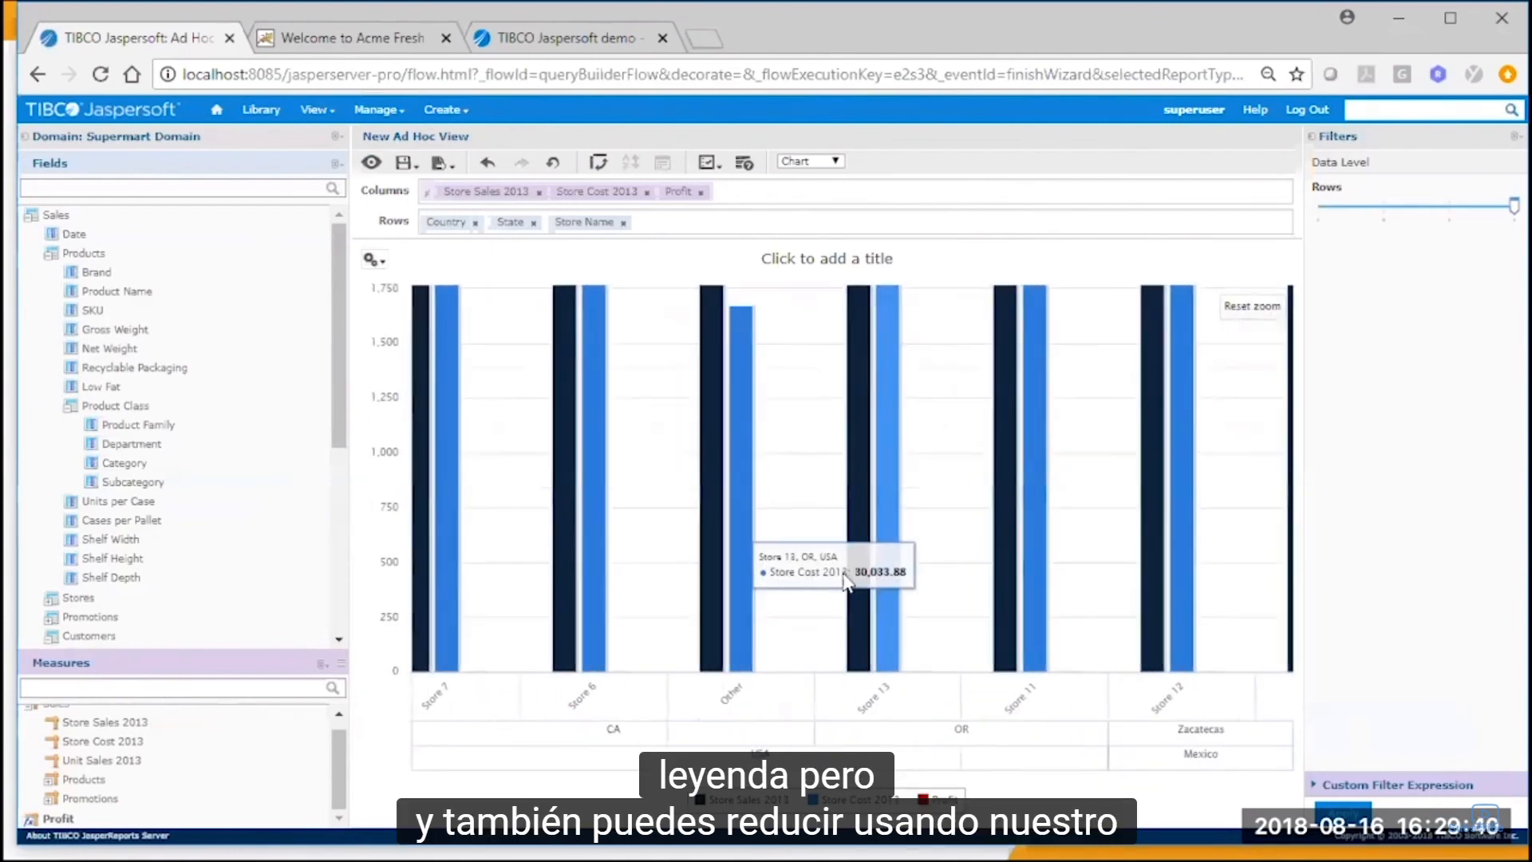
left_click_drag(899, 577, 1101, 747)
left_click_drag(811, 643, 887, 717)
mouse_move(837, 668)
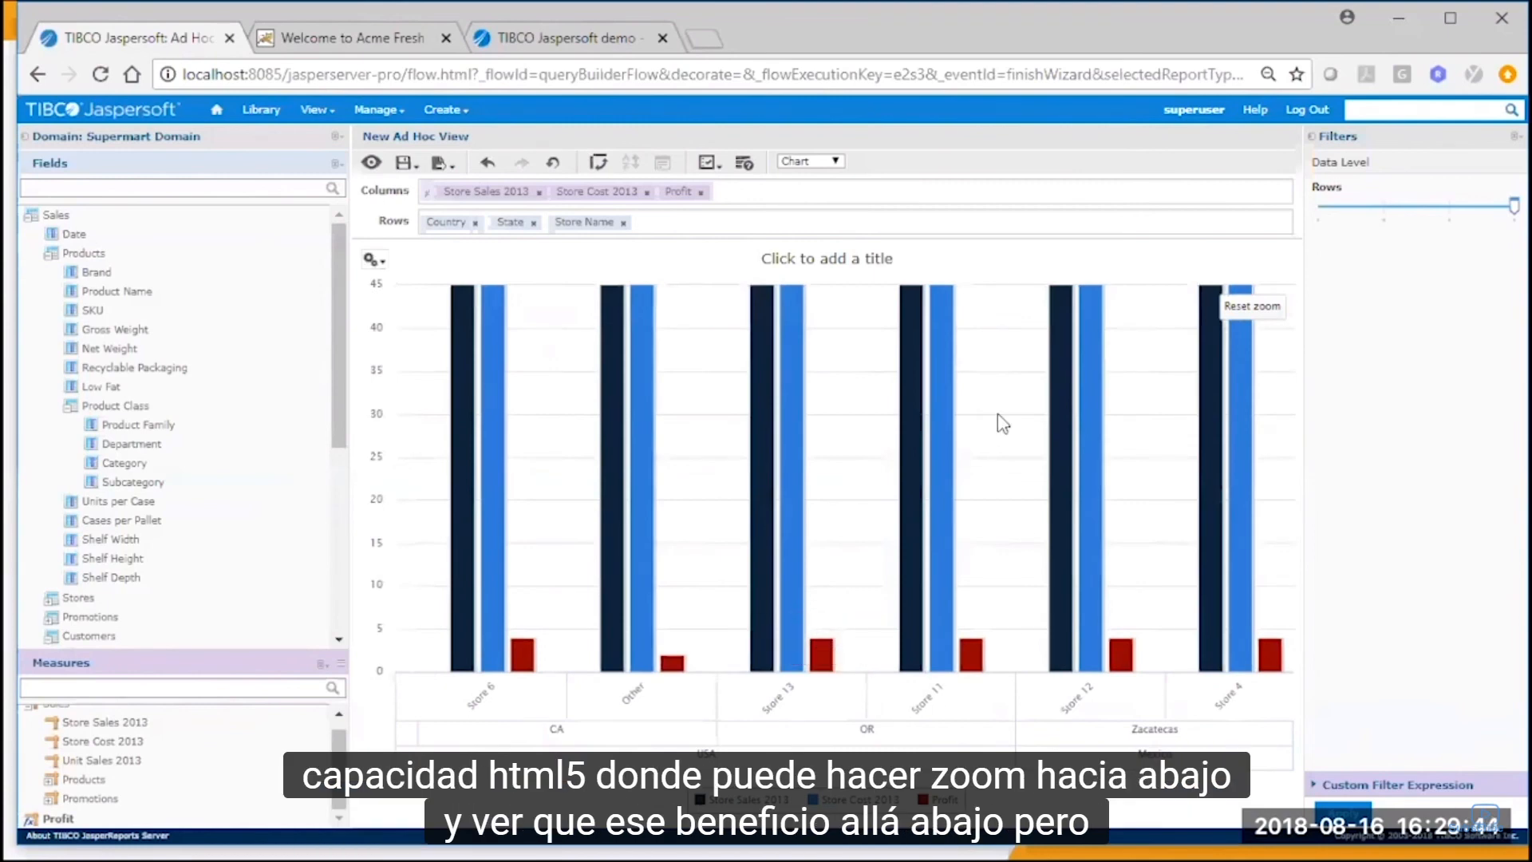
left_click(1249, 307)
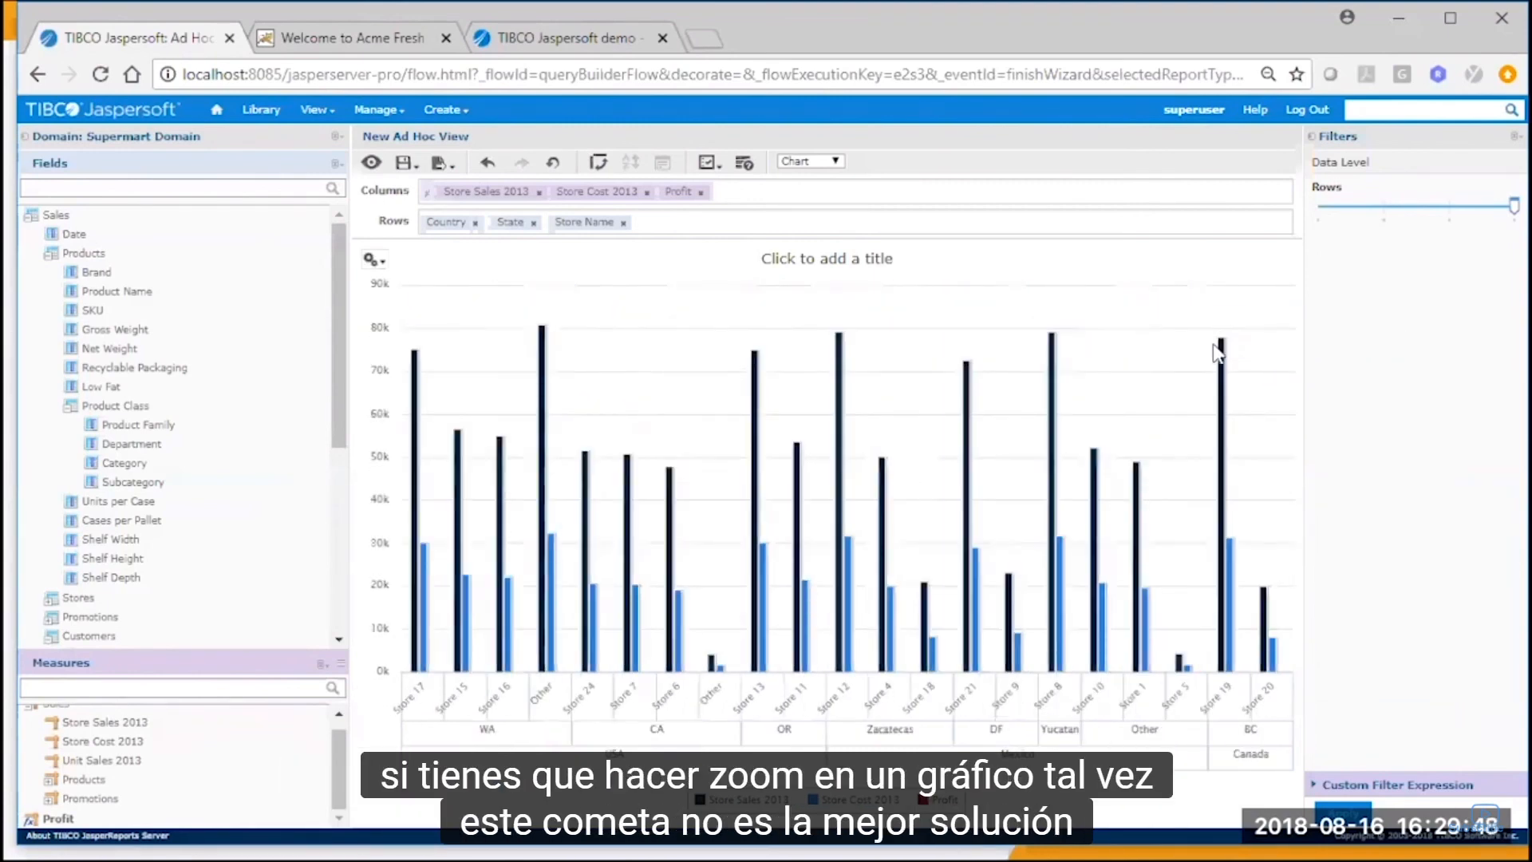
Change the chart type to the dual-axis variant that combines columns with a smooth curved line.
left_click(373, 260)
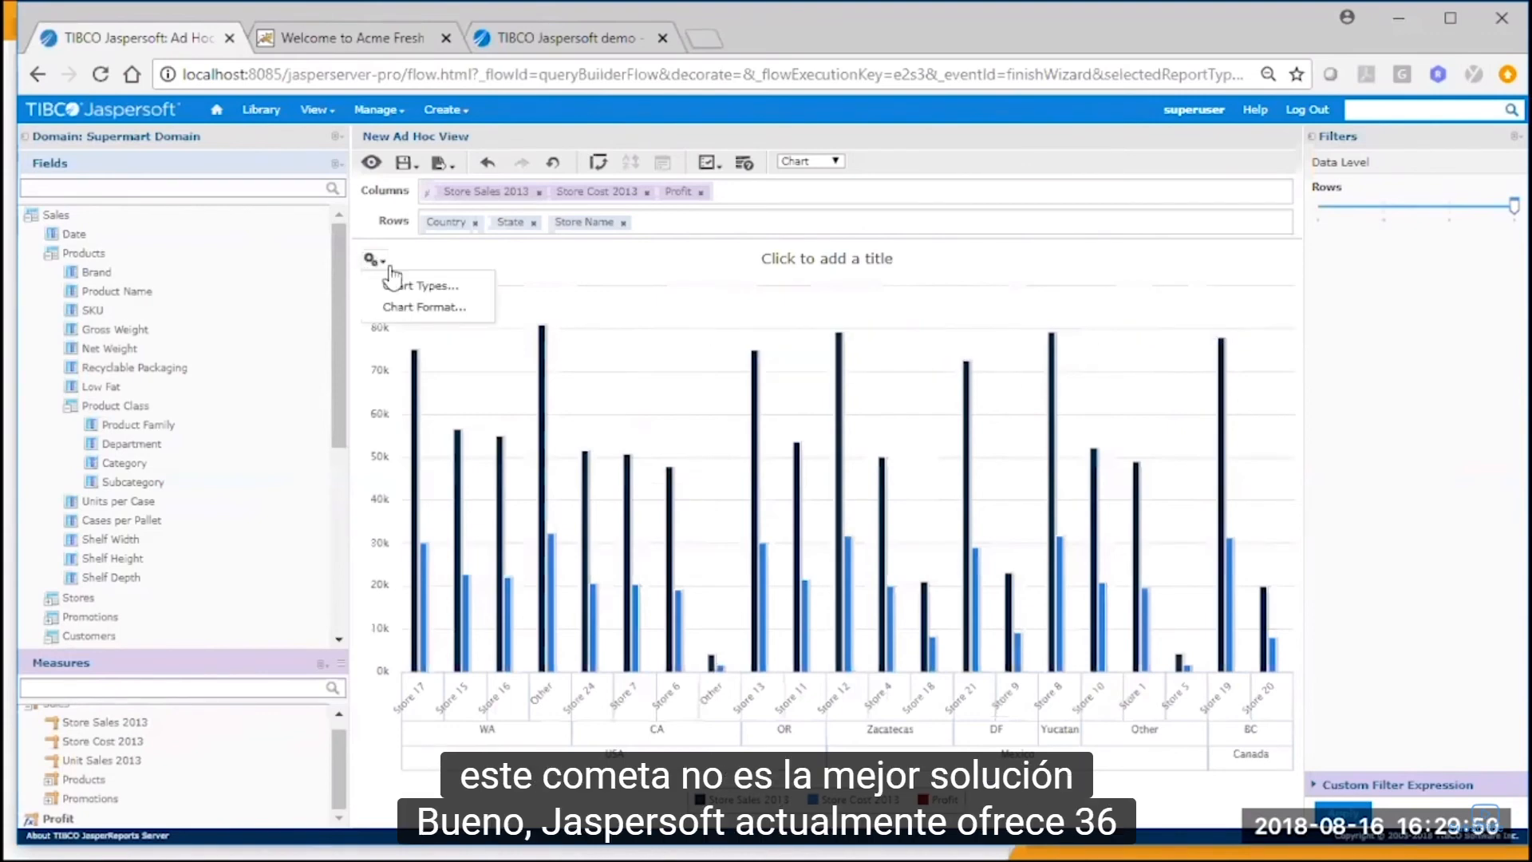
left_click(411, 289)
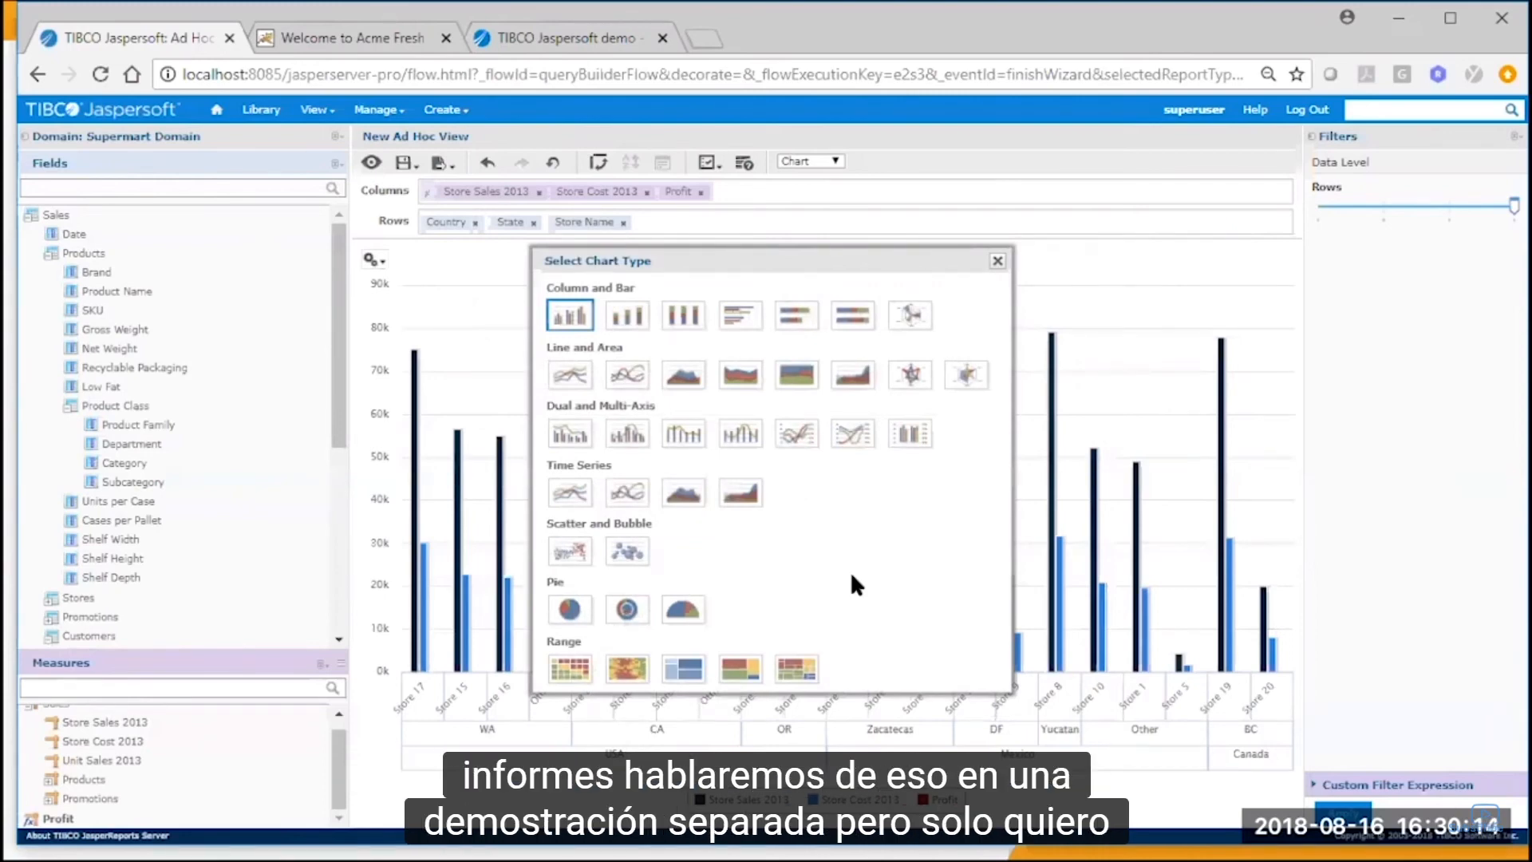
left_click(625, 435)
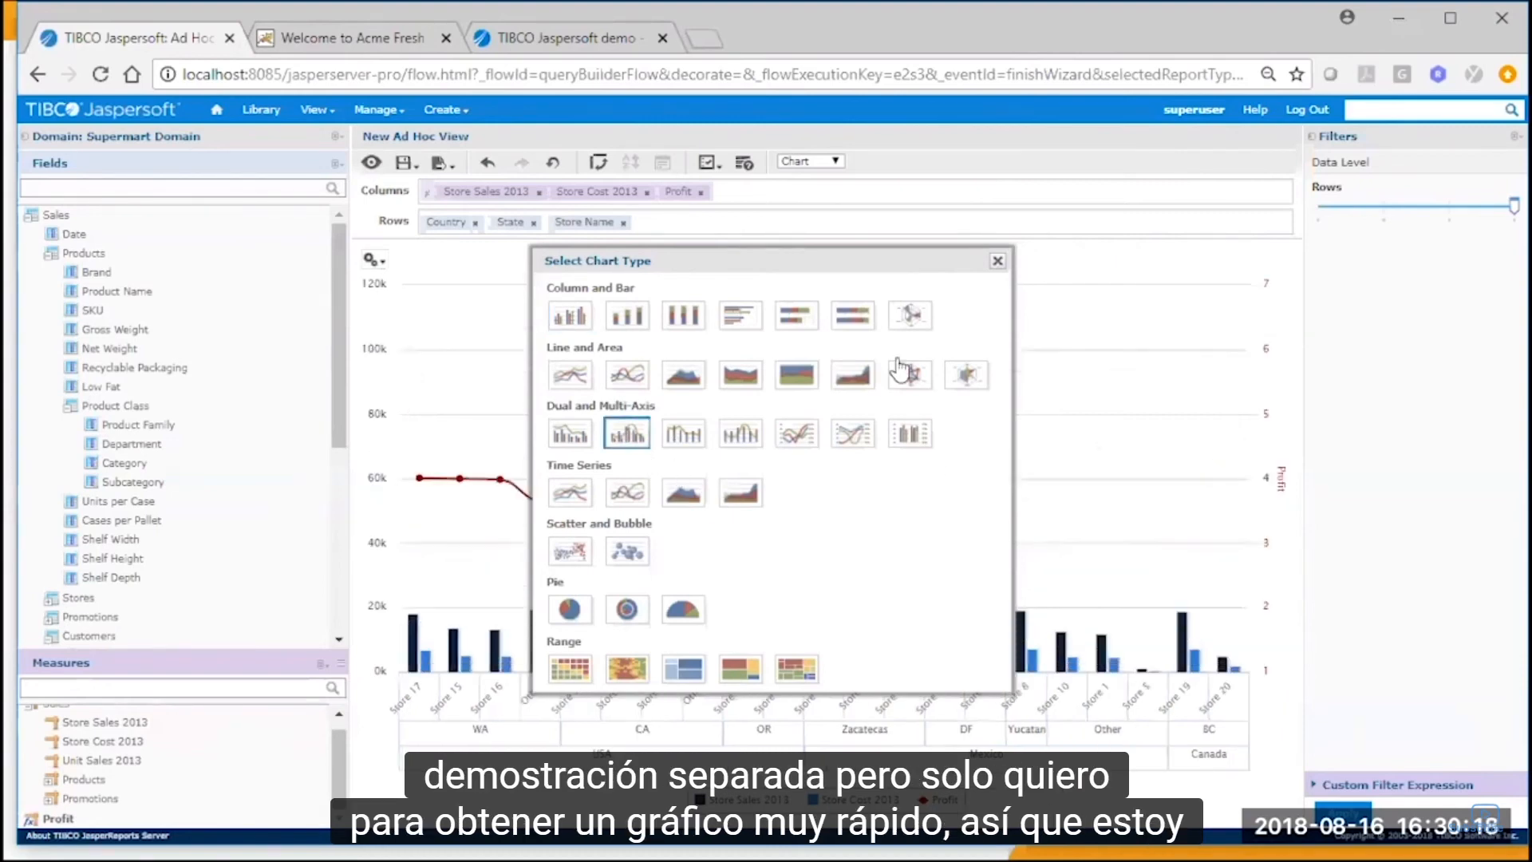
left_click(997, 261)
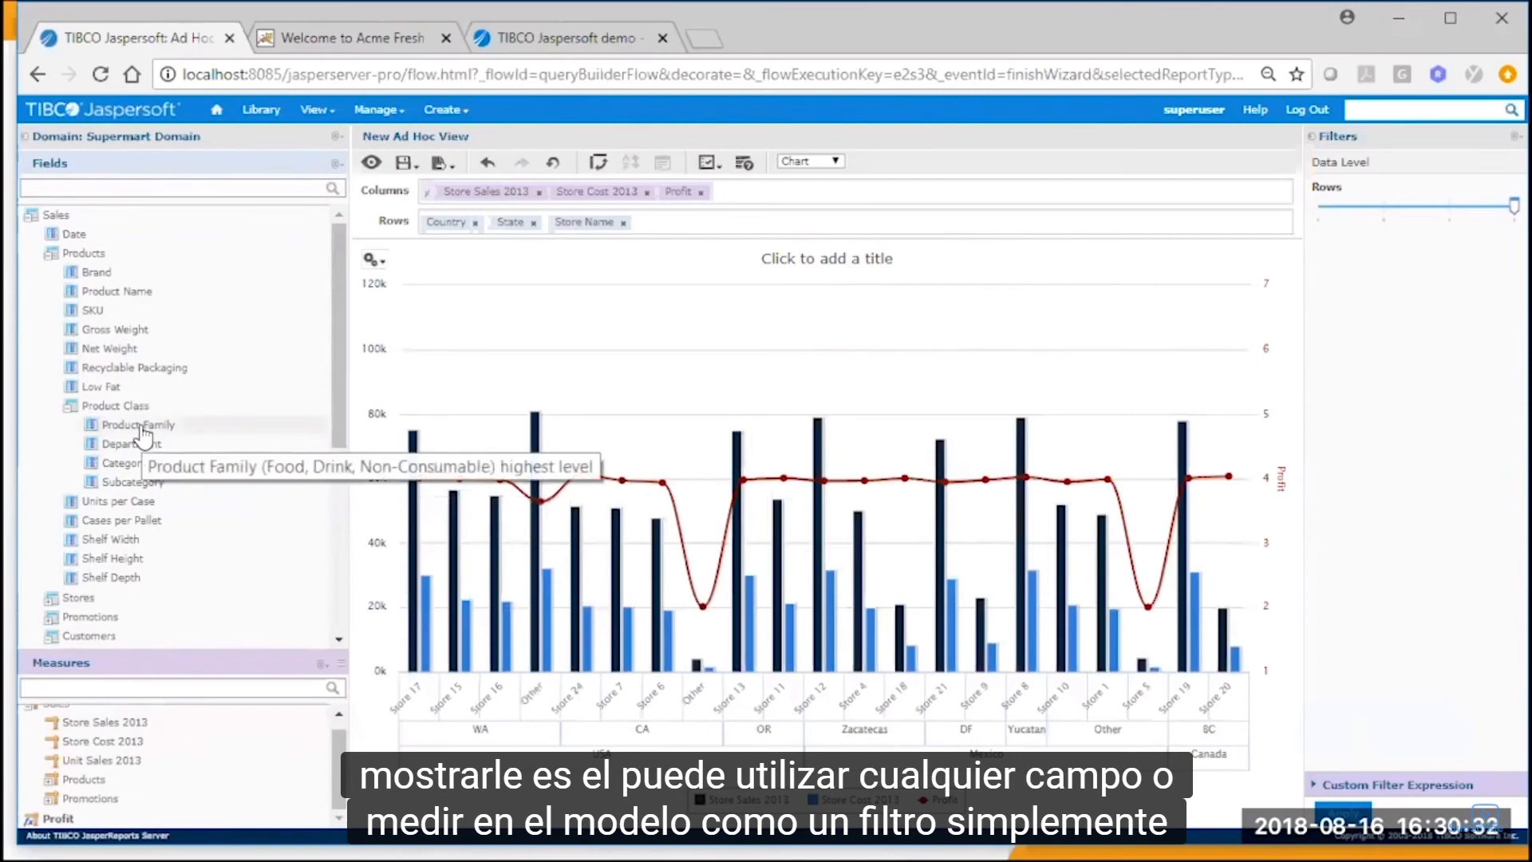
Add a Product Family filter using "is one of" with Drink and Food selected, and apply it.
left_click_drag(142, 430, 1379, 306)
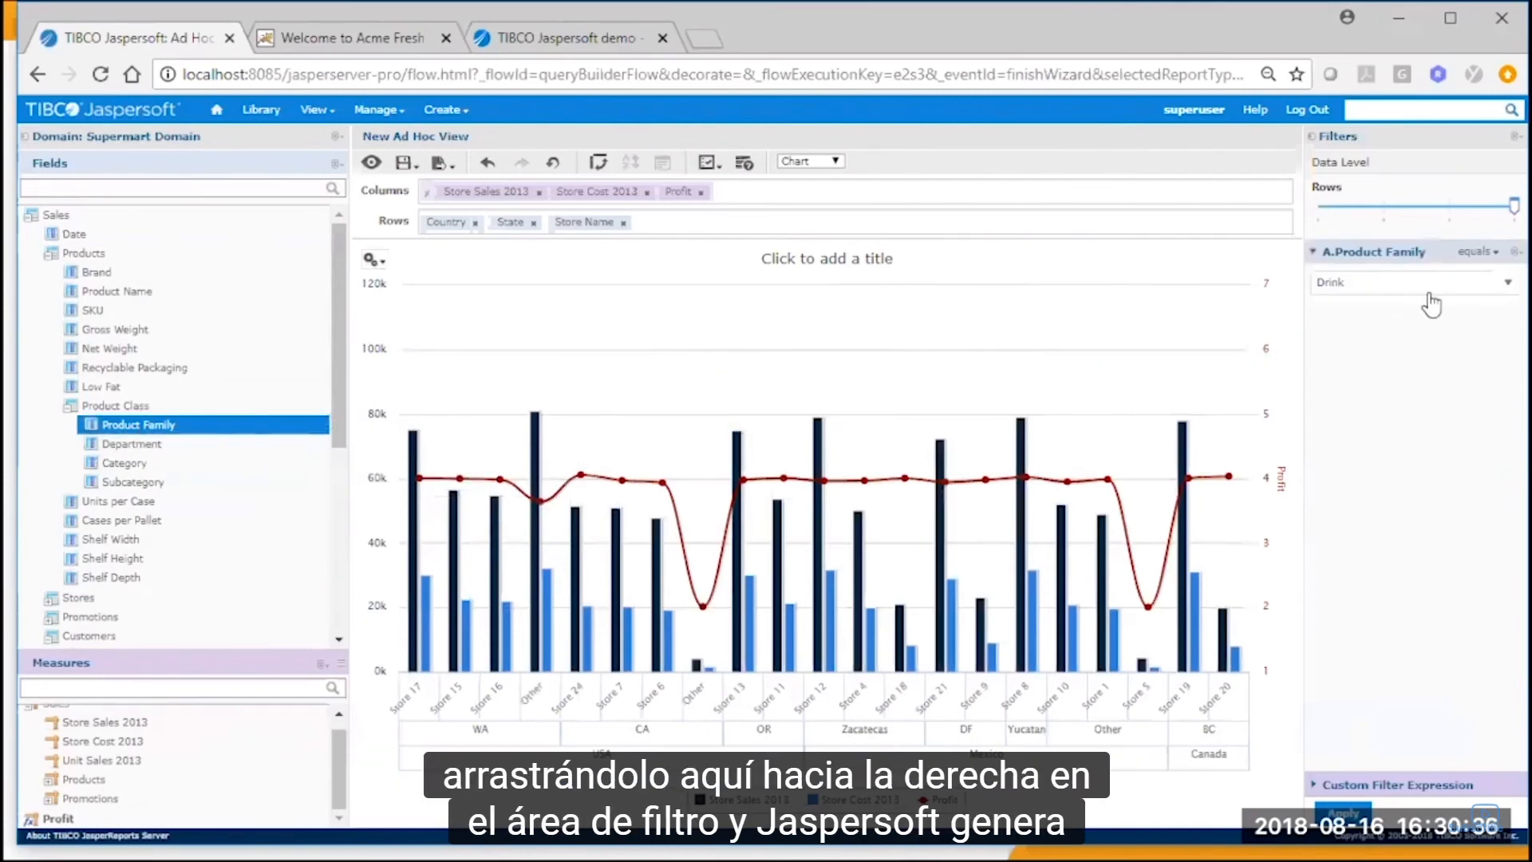
left_click(1434, 286)
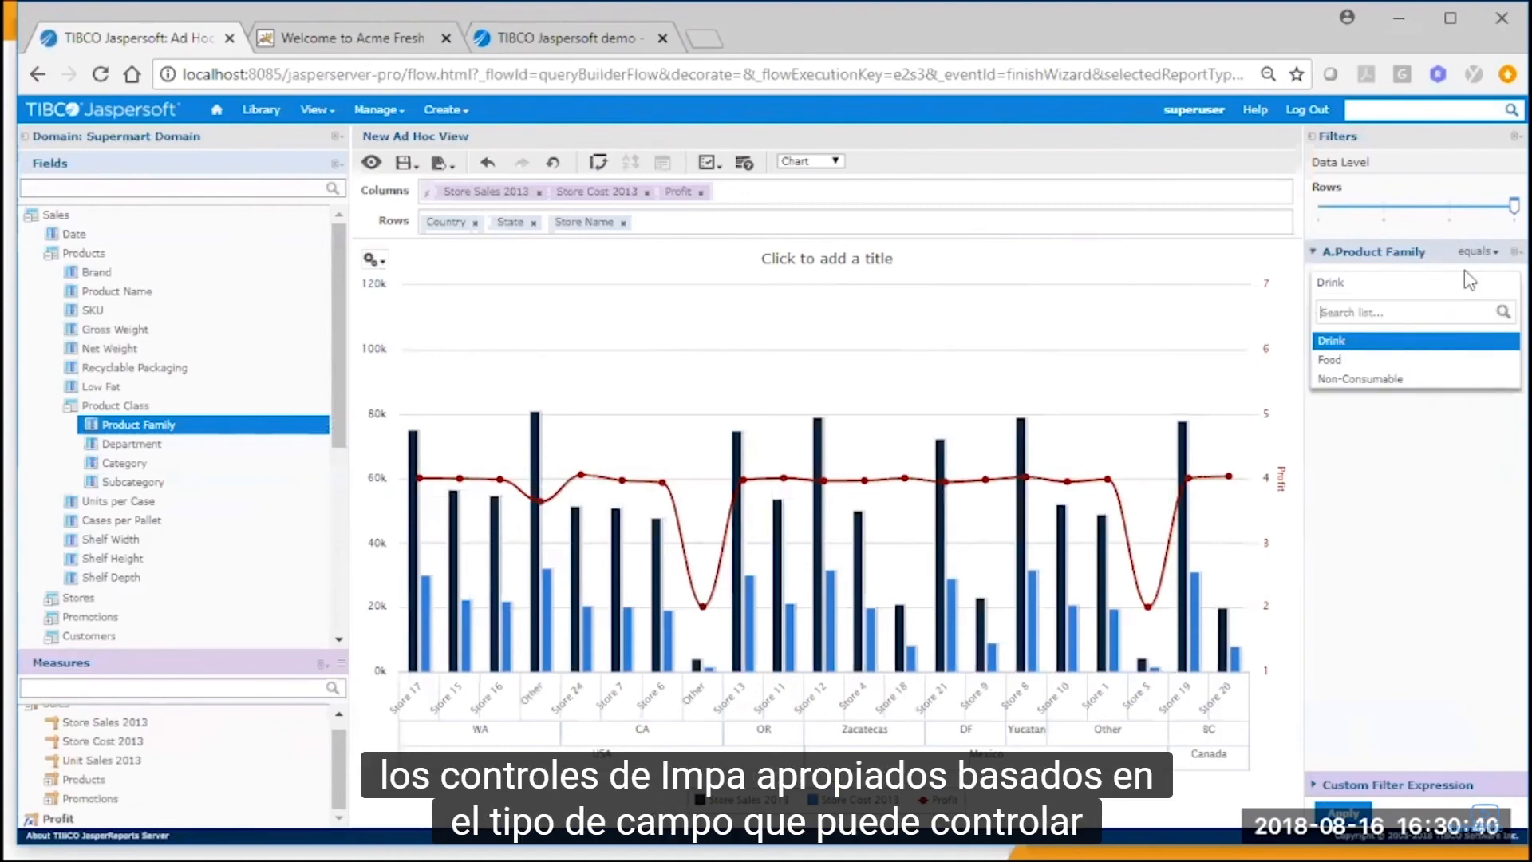
left_click(1478, 252)
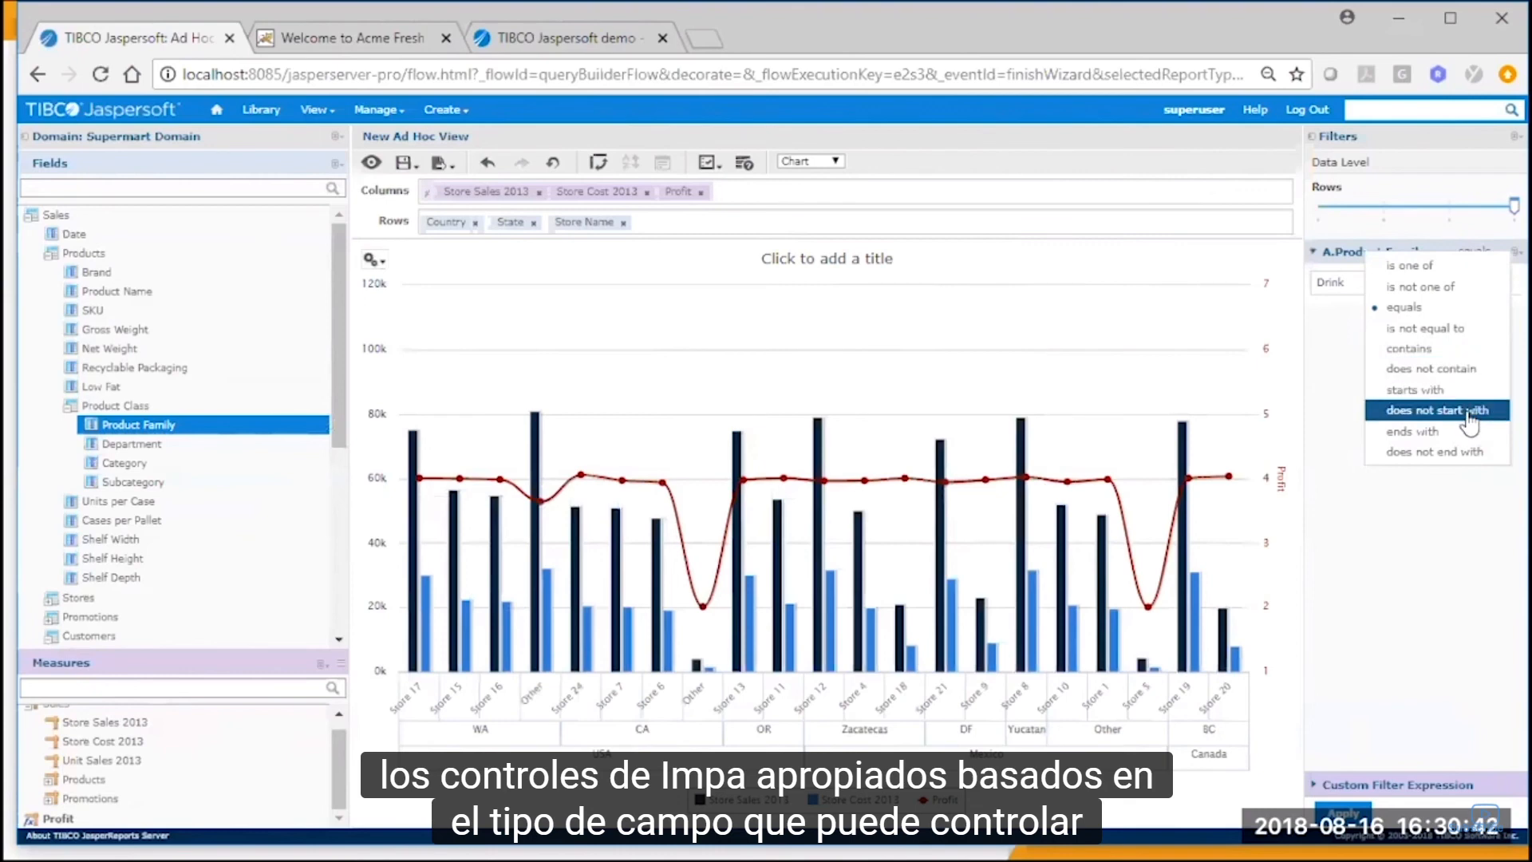
left_click(1458, 271)
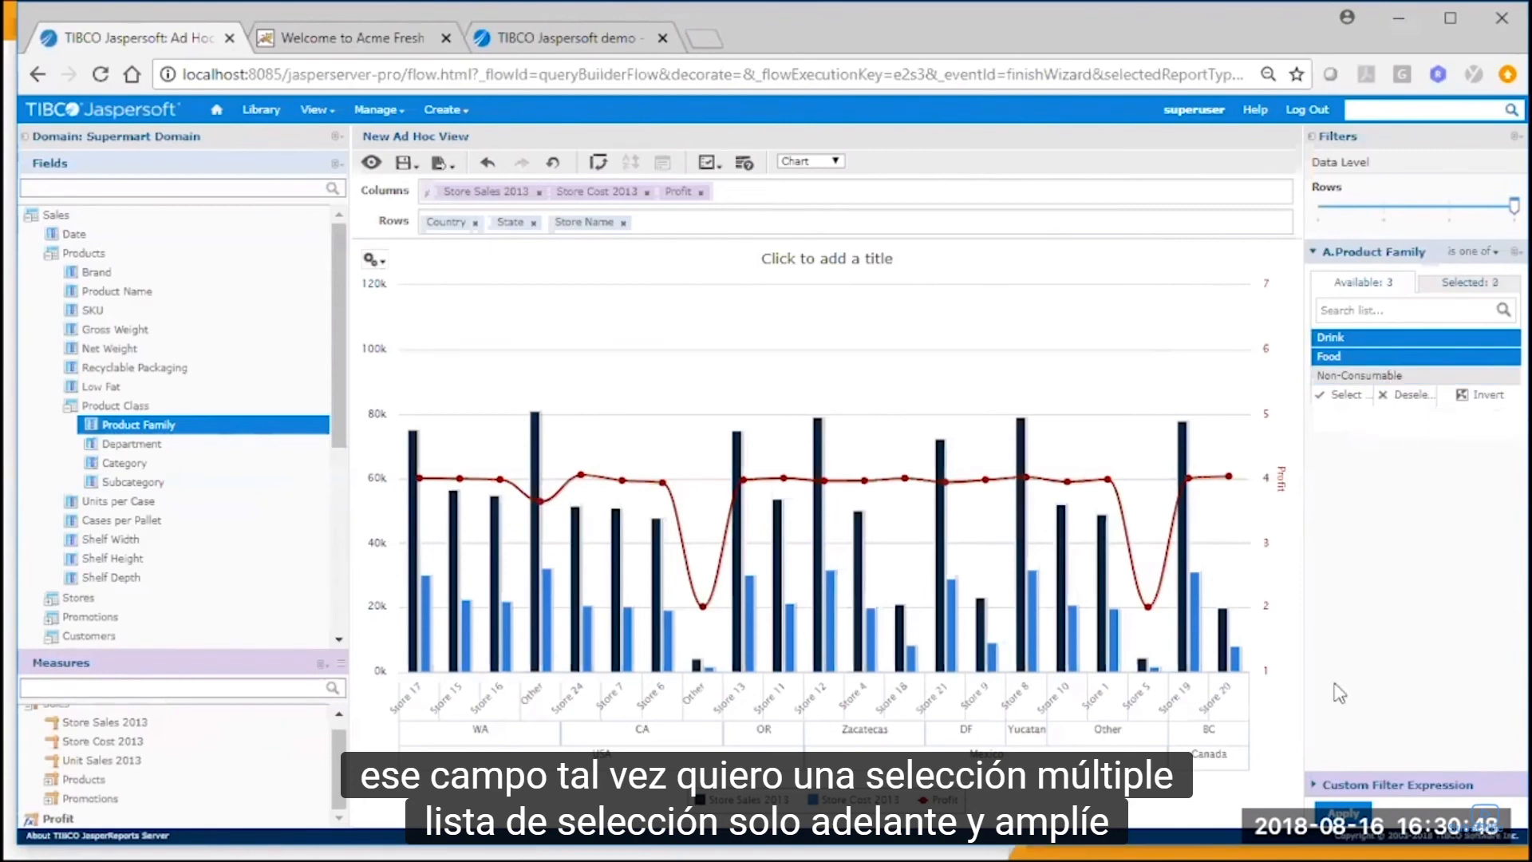
left_click(1348, 809)
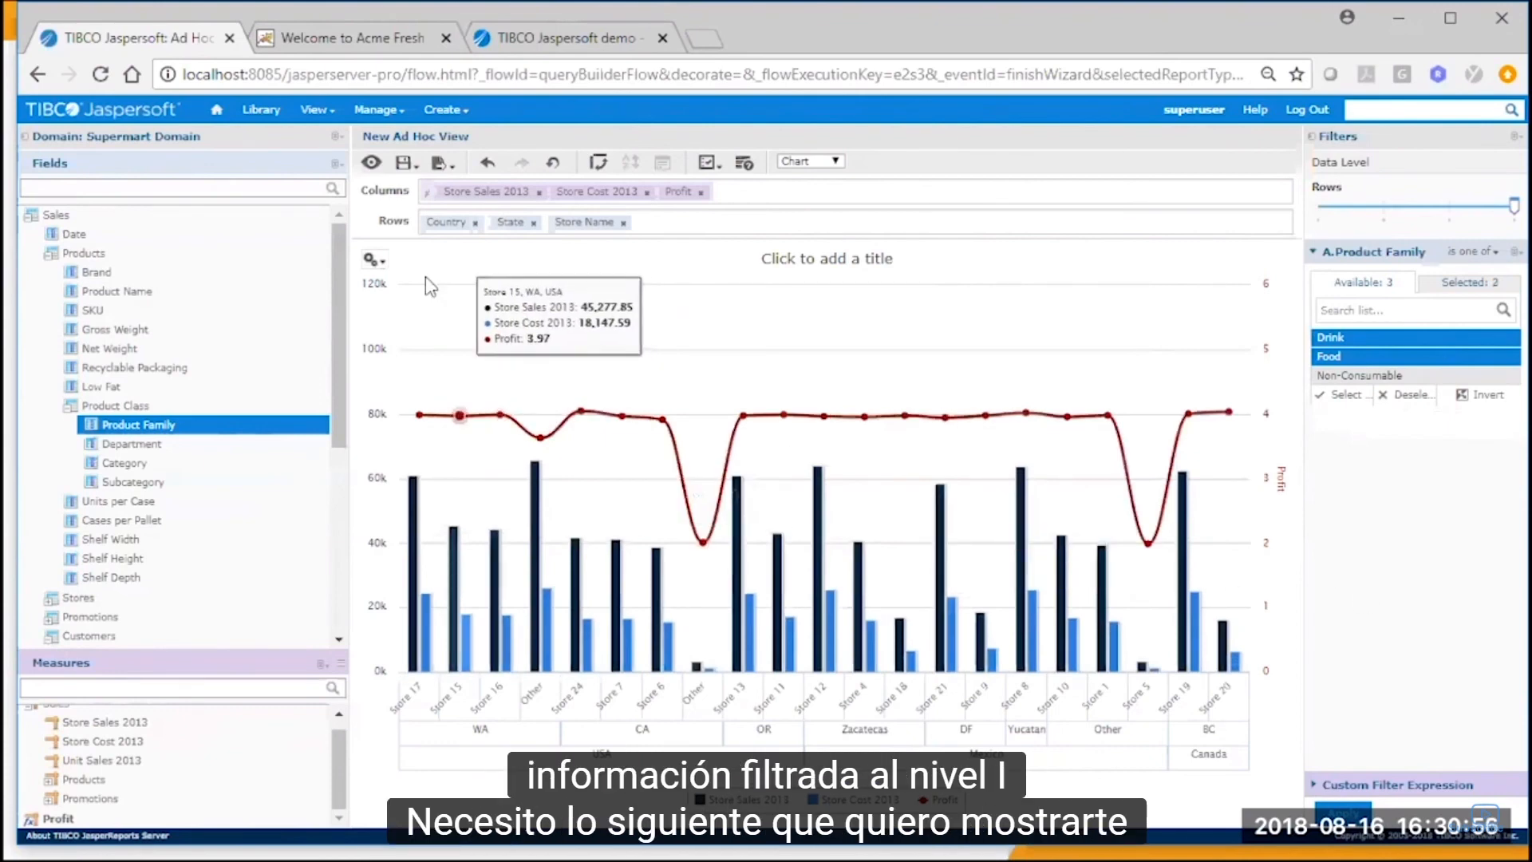
Open the chart's format settings and review its axis, label and appearance options.
left_click(372, 260)
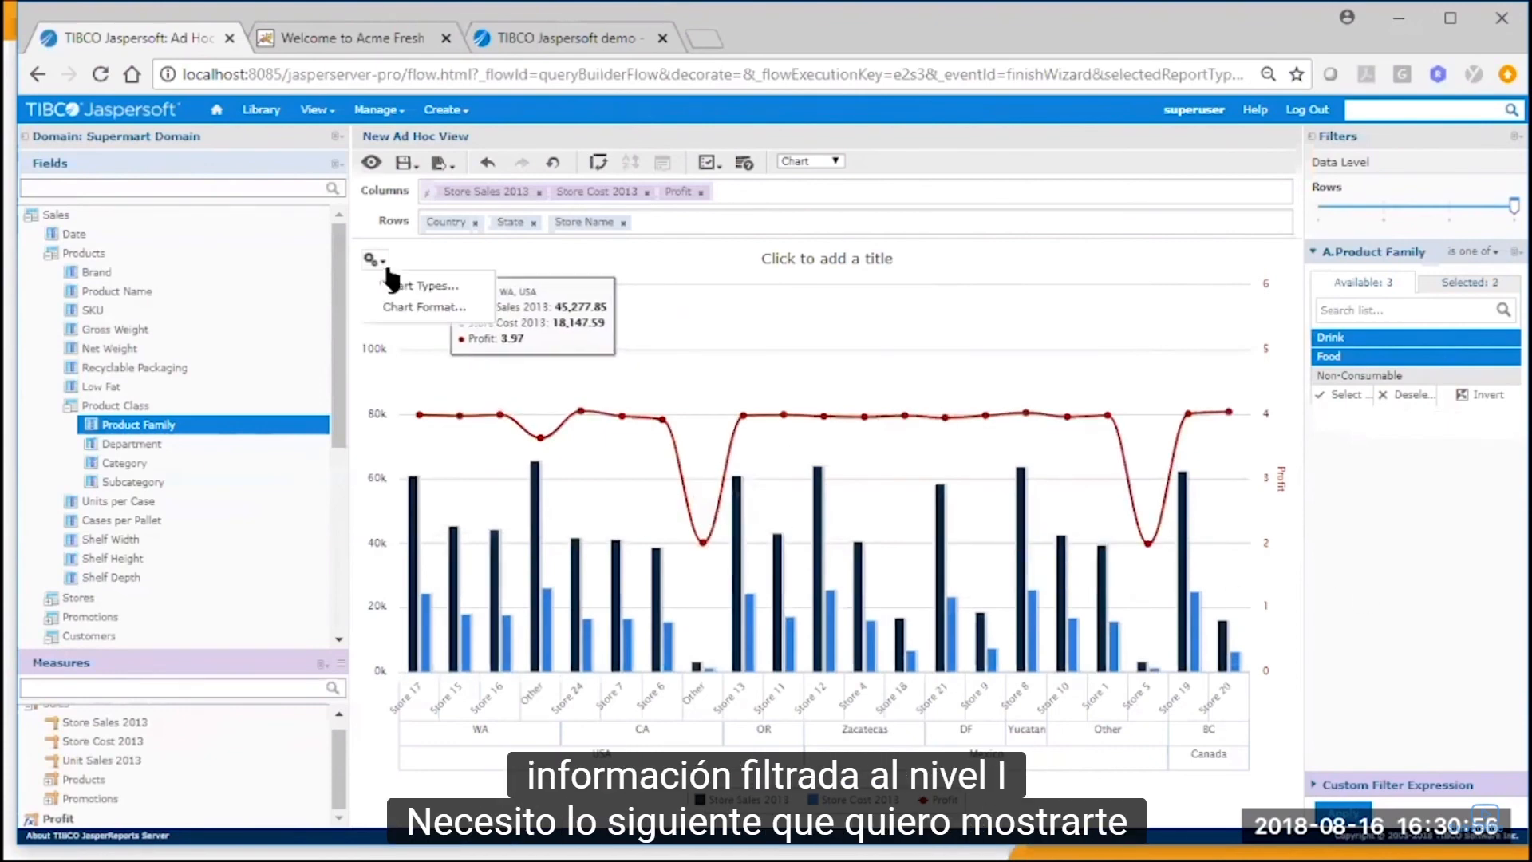
left_click(398, 310)
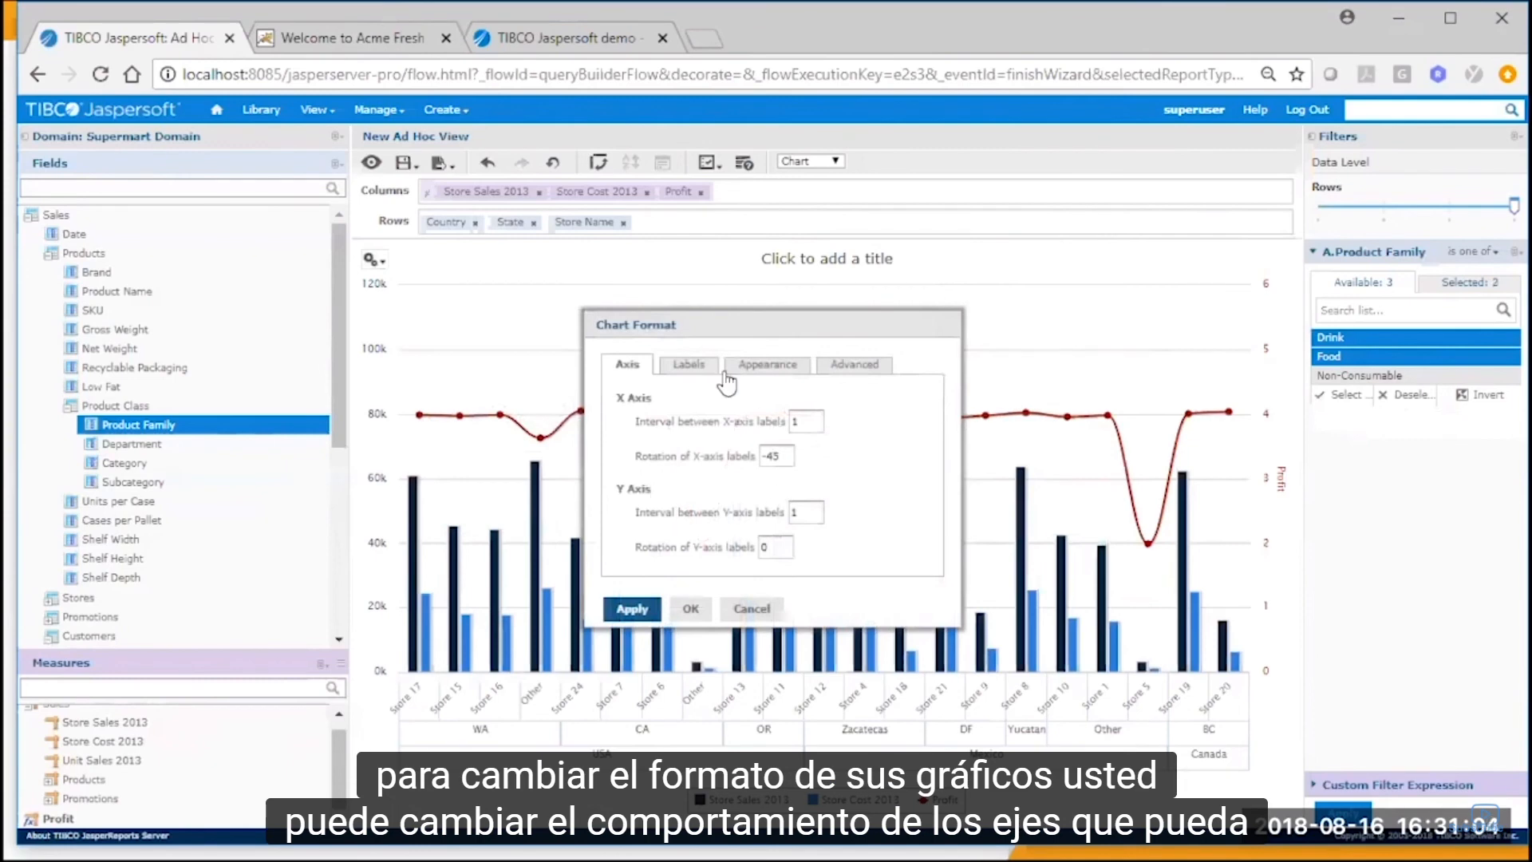
left_click(689, 364)
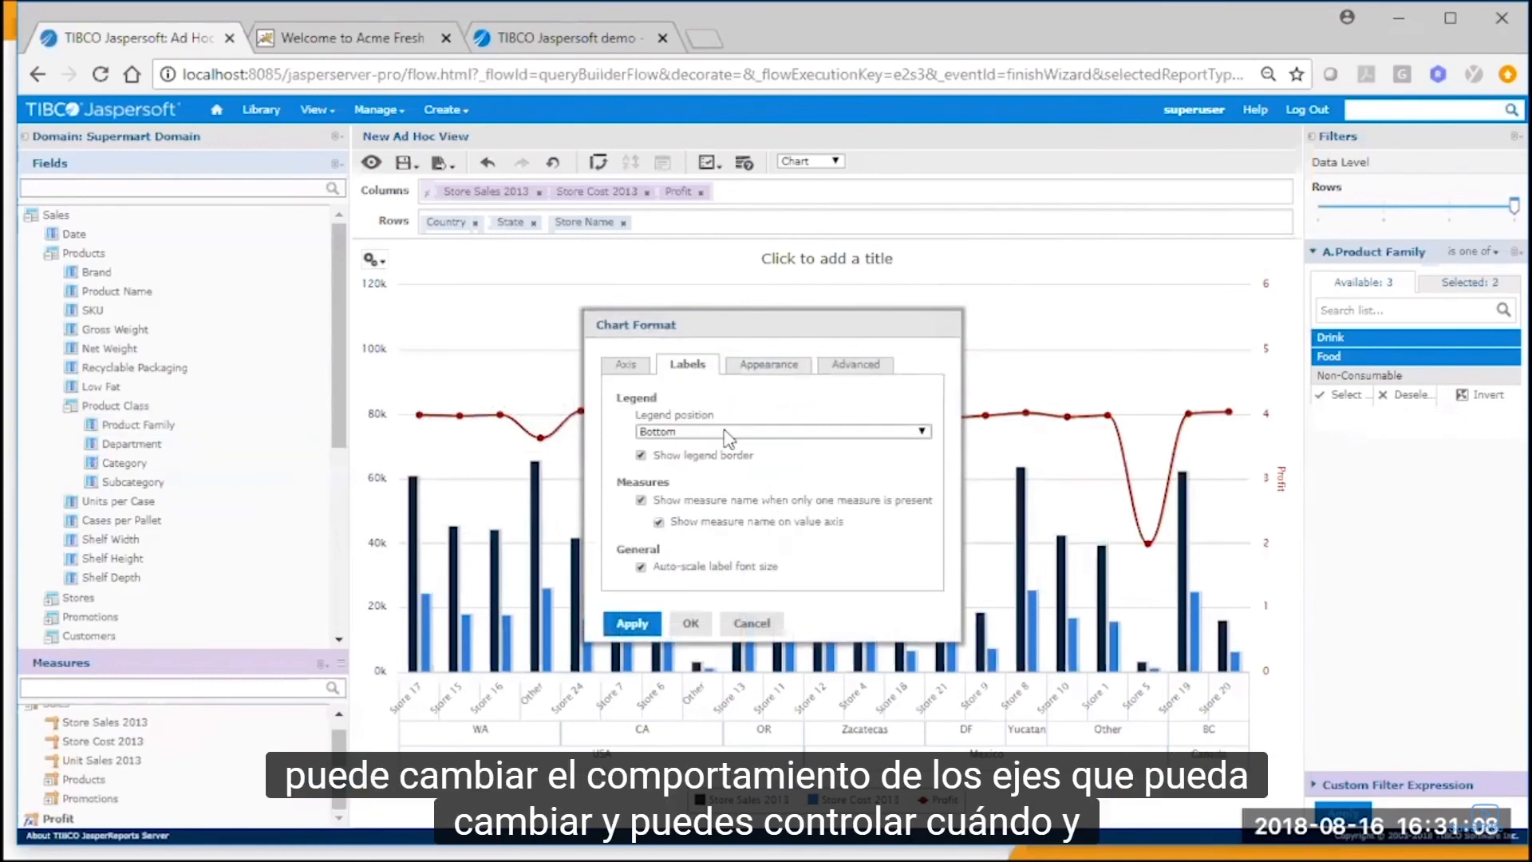
left_click(763, 365)
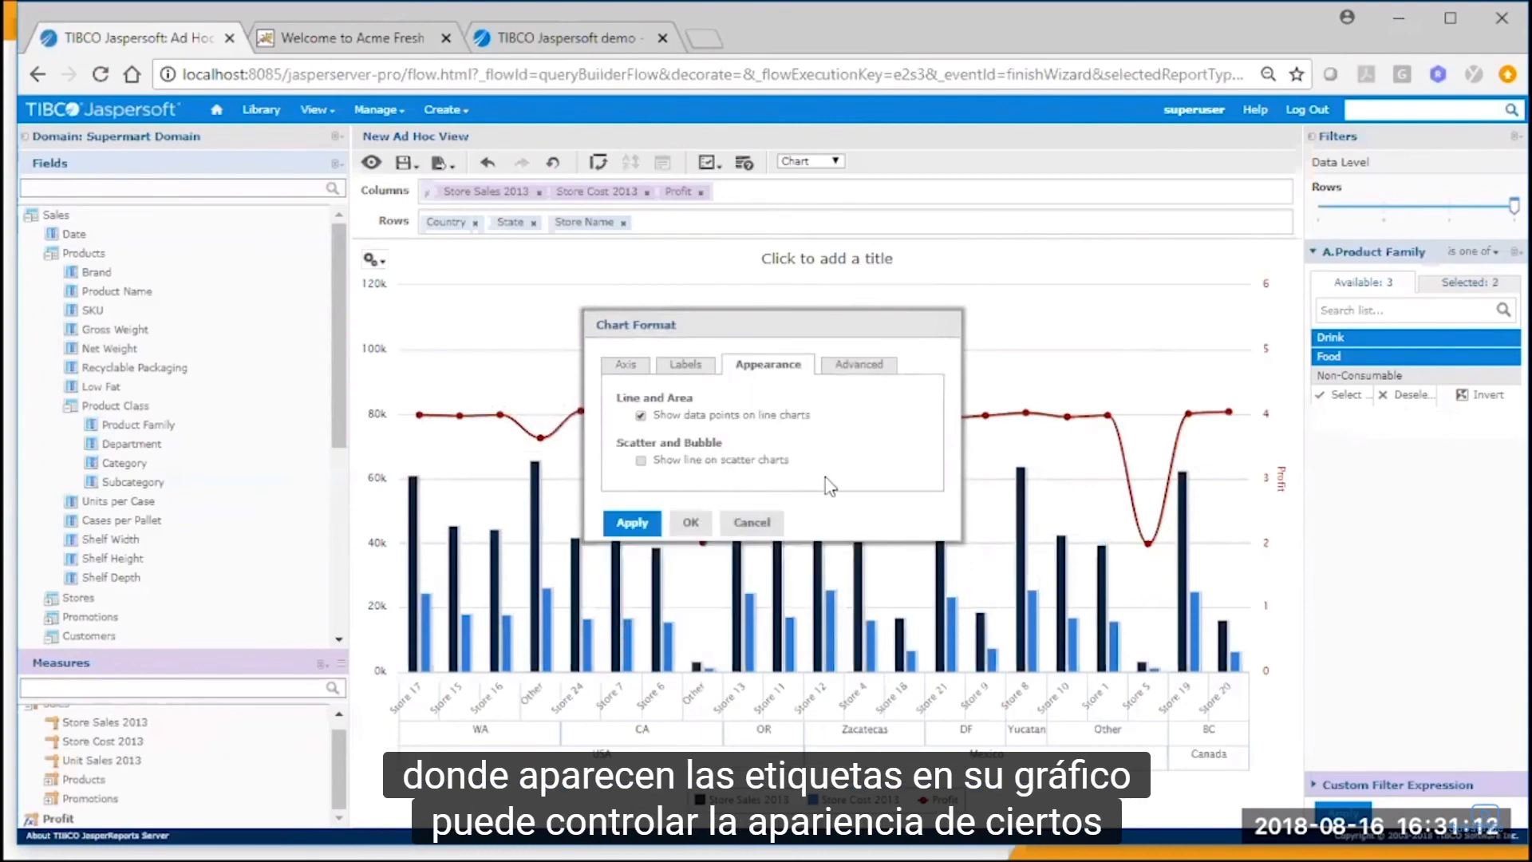
Add an advanced chart format property "colors" with the value ["darkgreen", "blue", "darkred"] and apply it to the chart.
left_click(870, 369)
left_click(1141, 647)
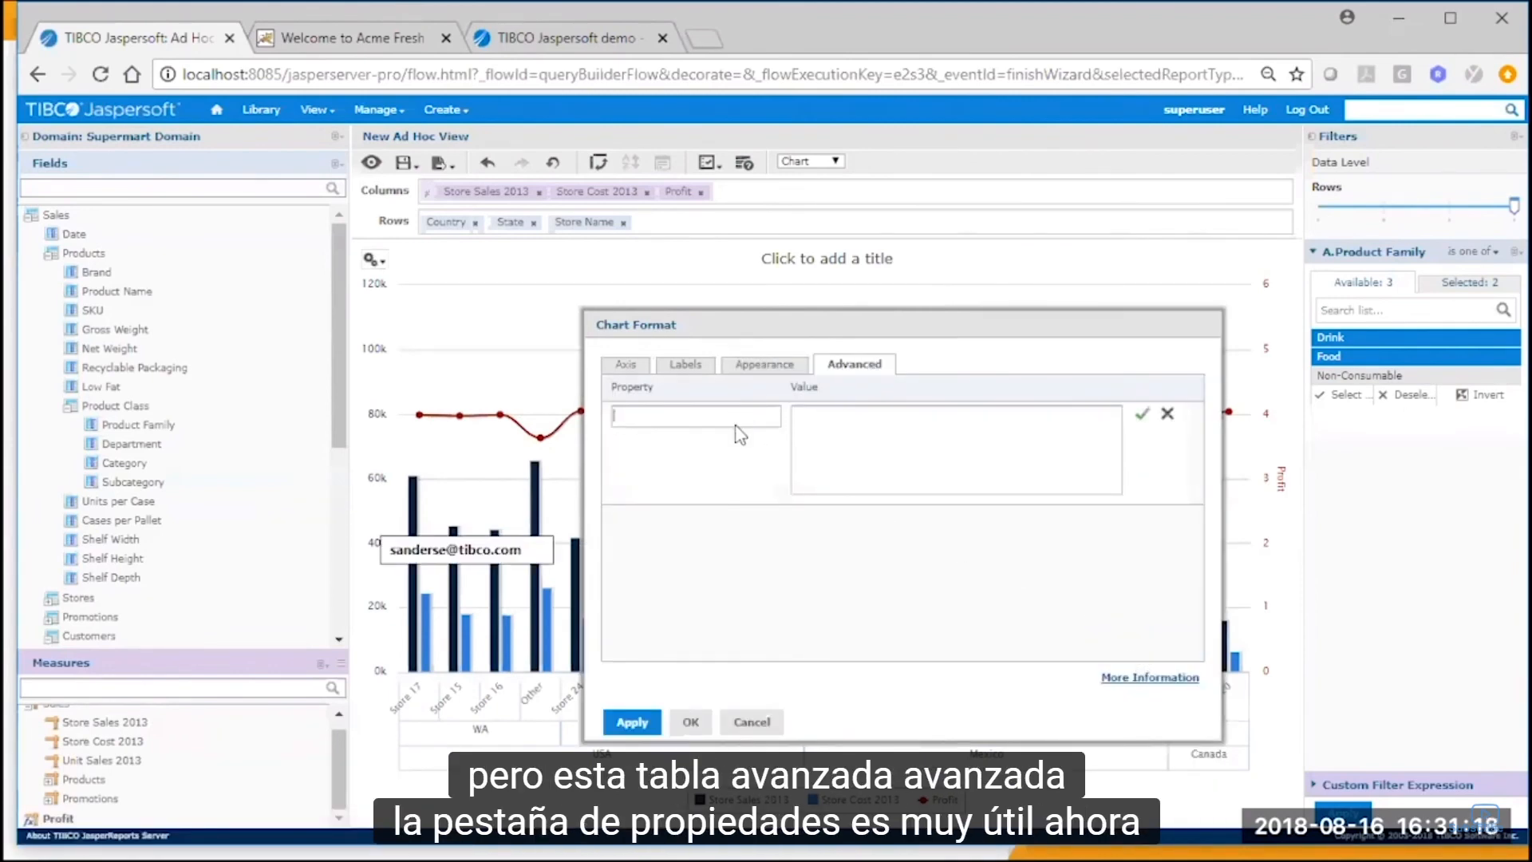
type("dolors")
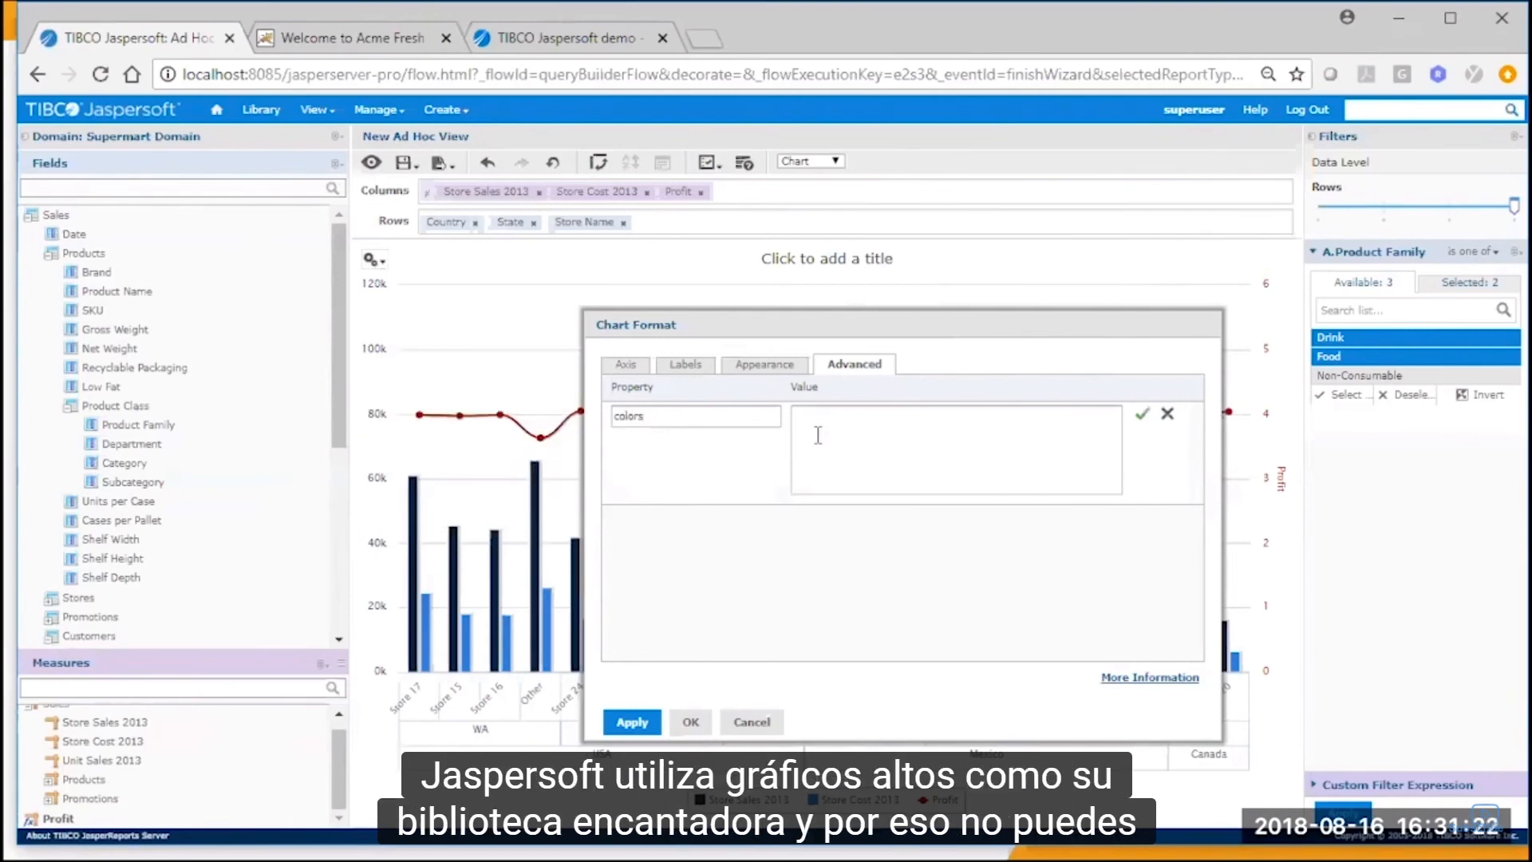
type("[\"darkgreen\", \"blue\", \"darkred\"]")
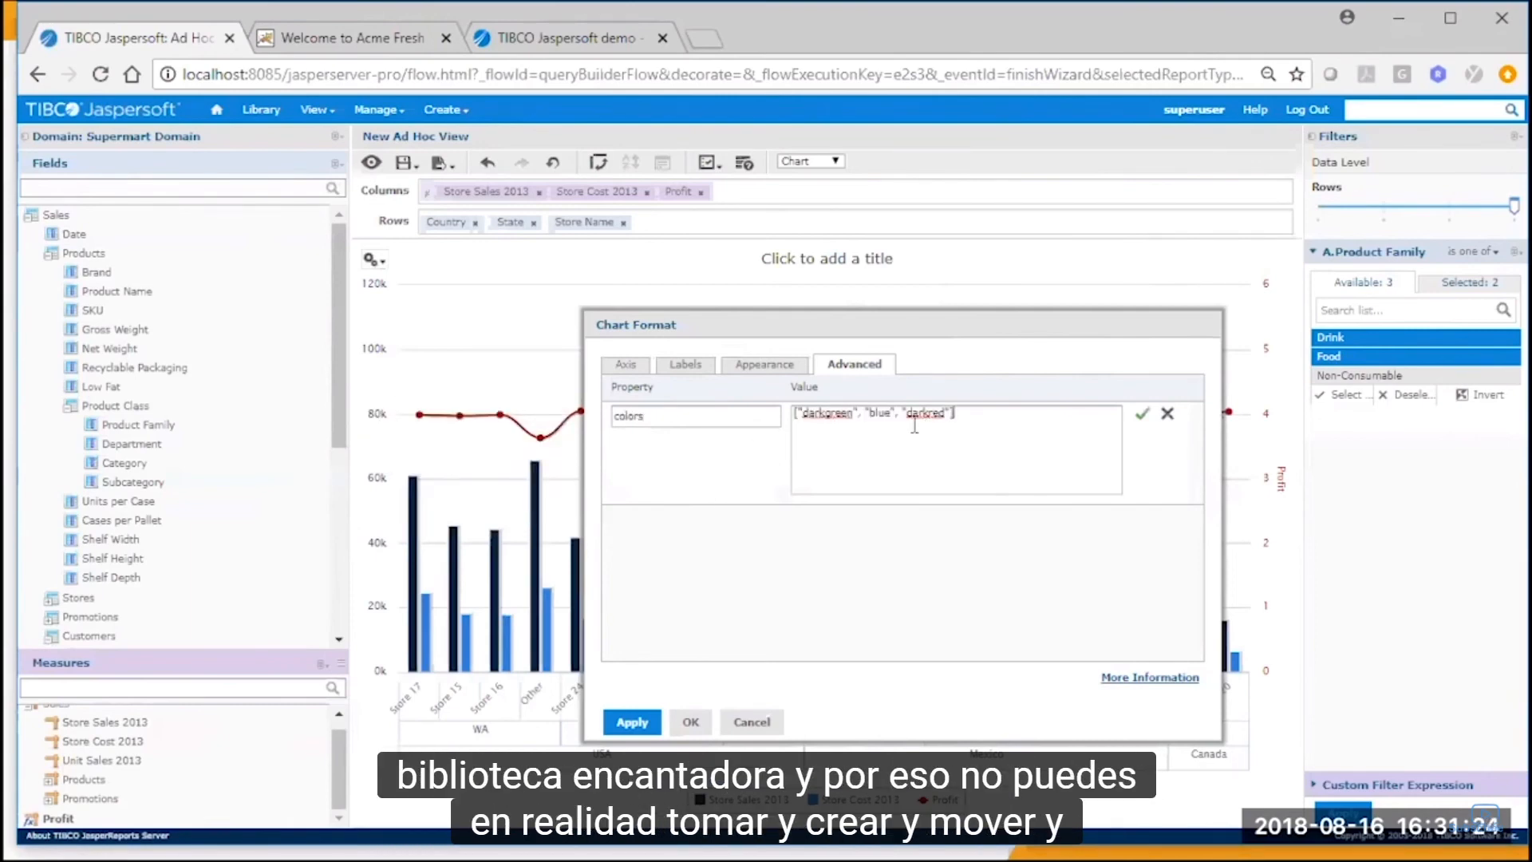
left_click(1142, 415)
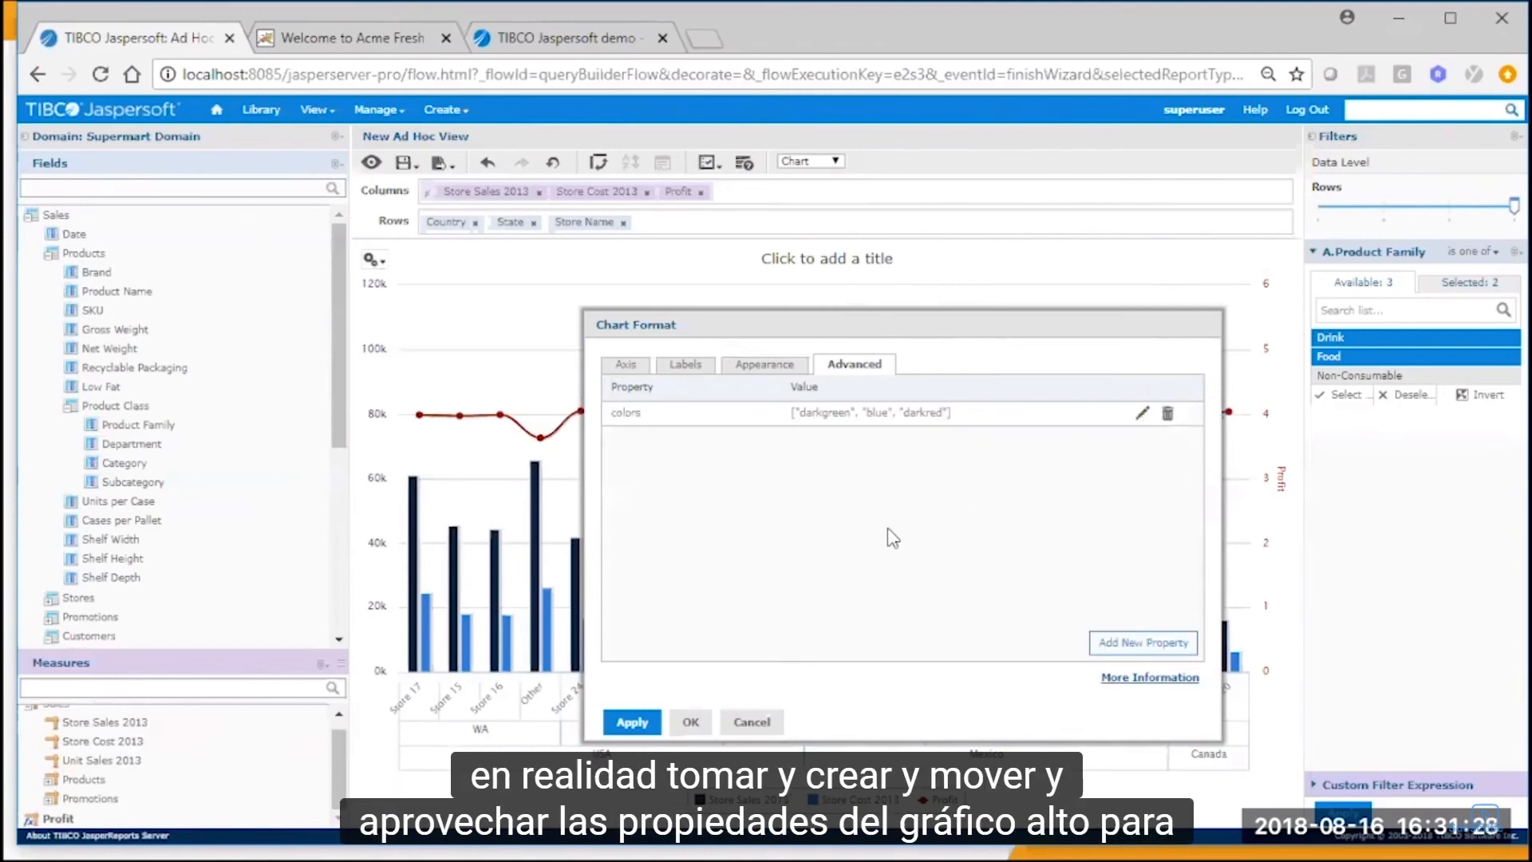
left_click(691, 722)
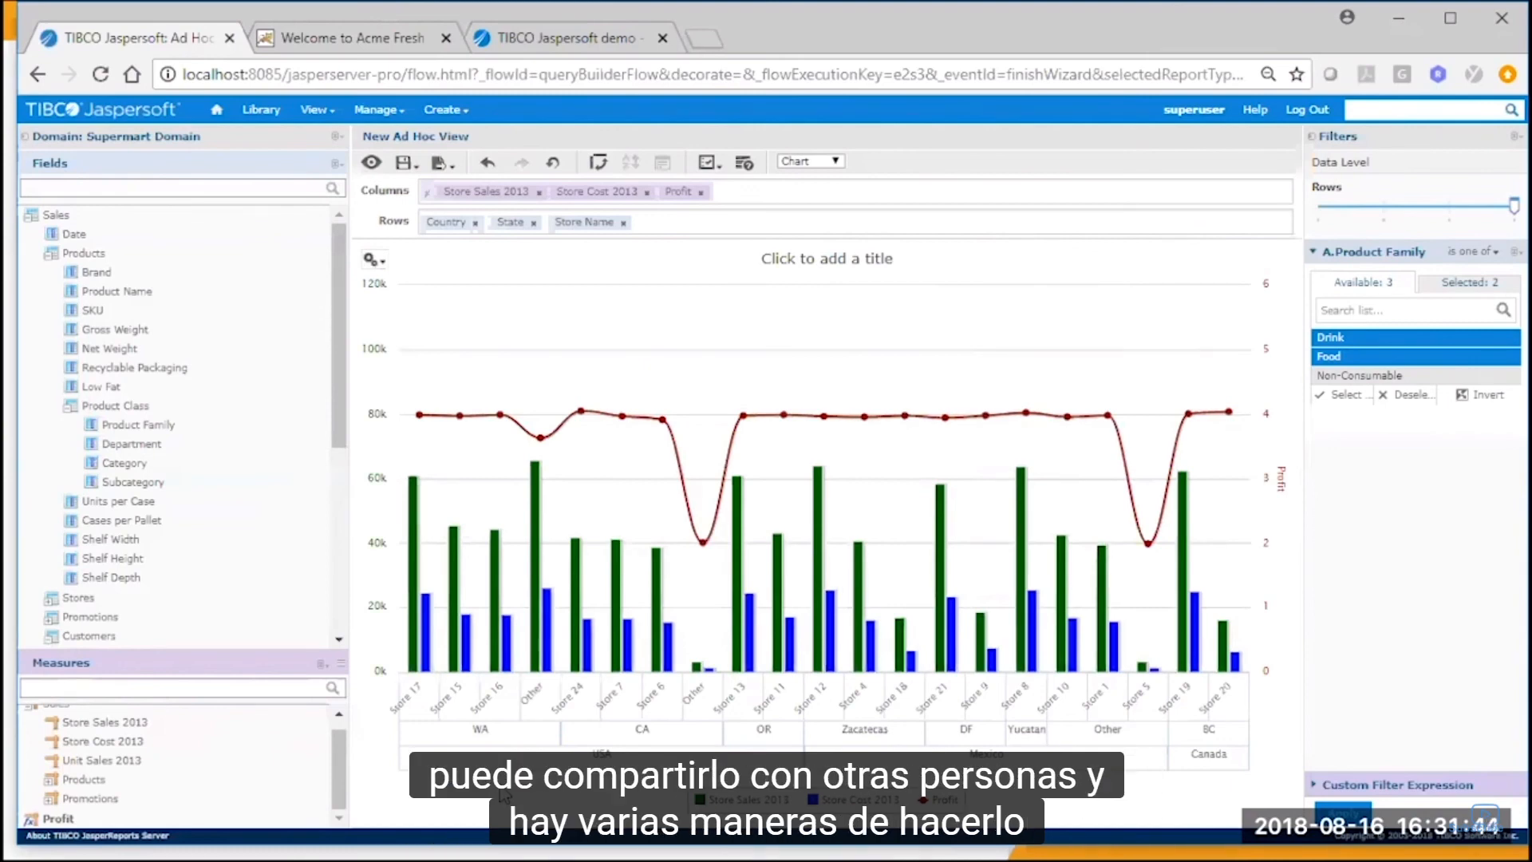
Start saving the Ad Hoc view with a report, naming the view "My Ad Hoc View" in Public > Adhoc Demo > Adhoc Views.
left_click(439, 163)
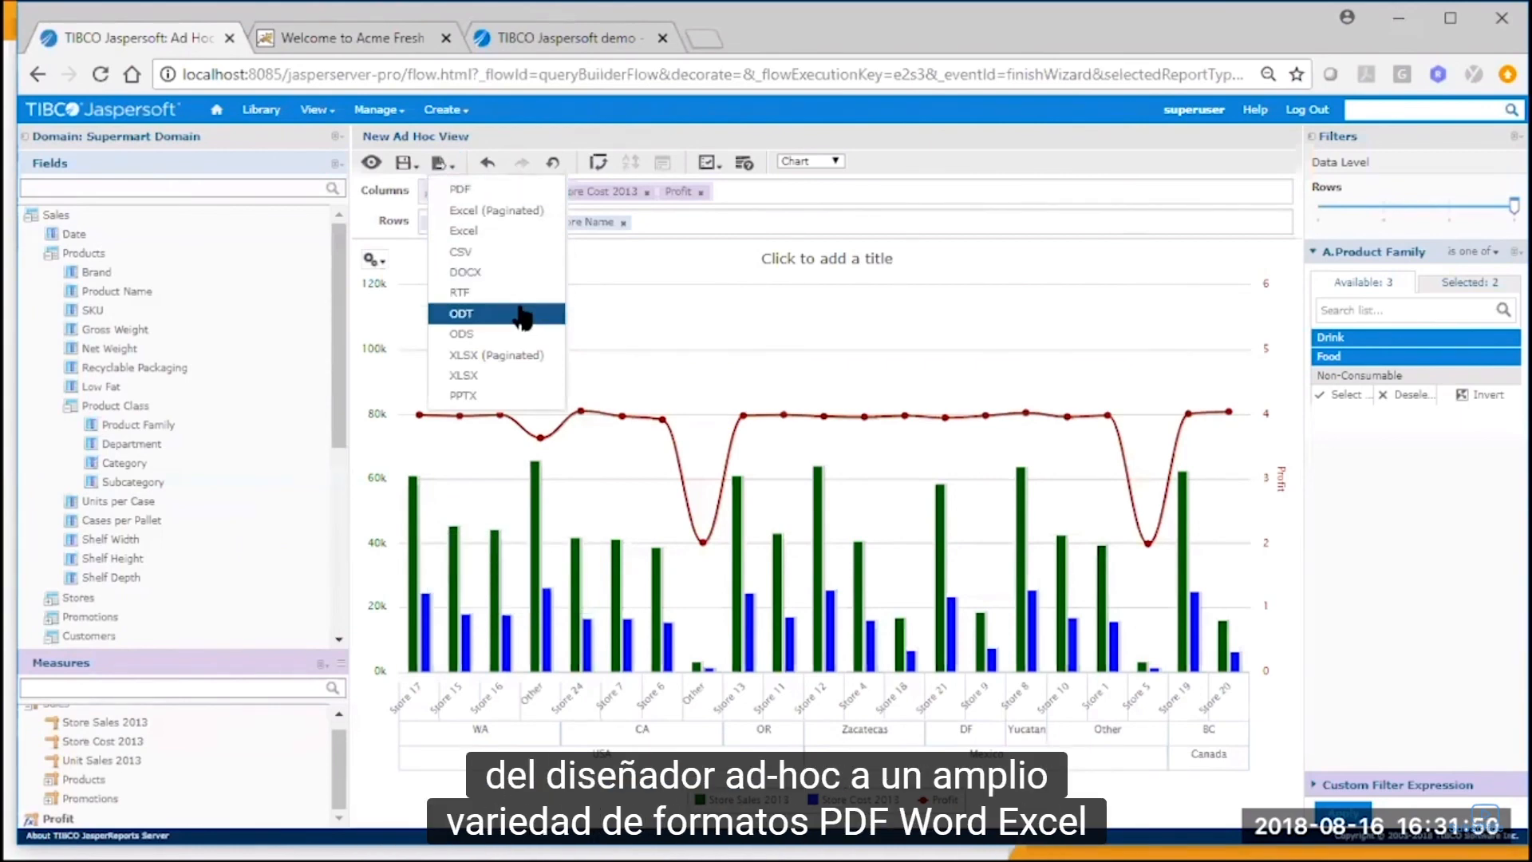
left_click(403, 163)
left_click(428, 230)
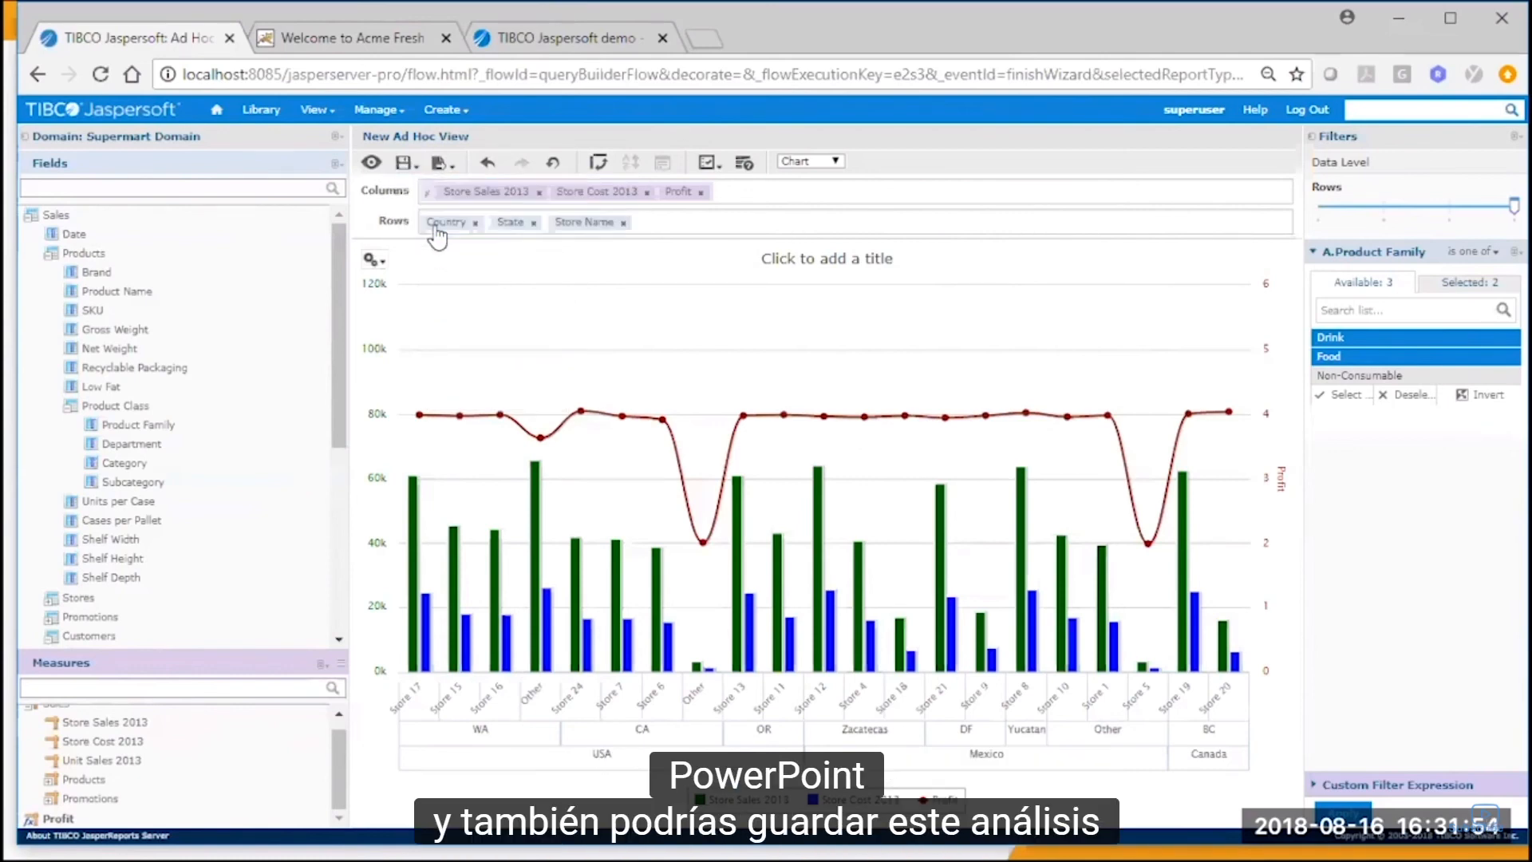
left_click(527, 248)
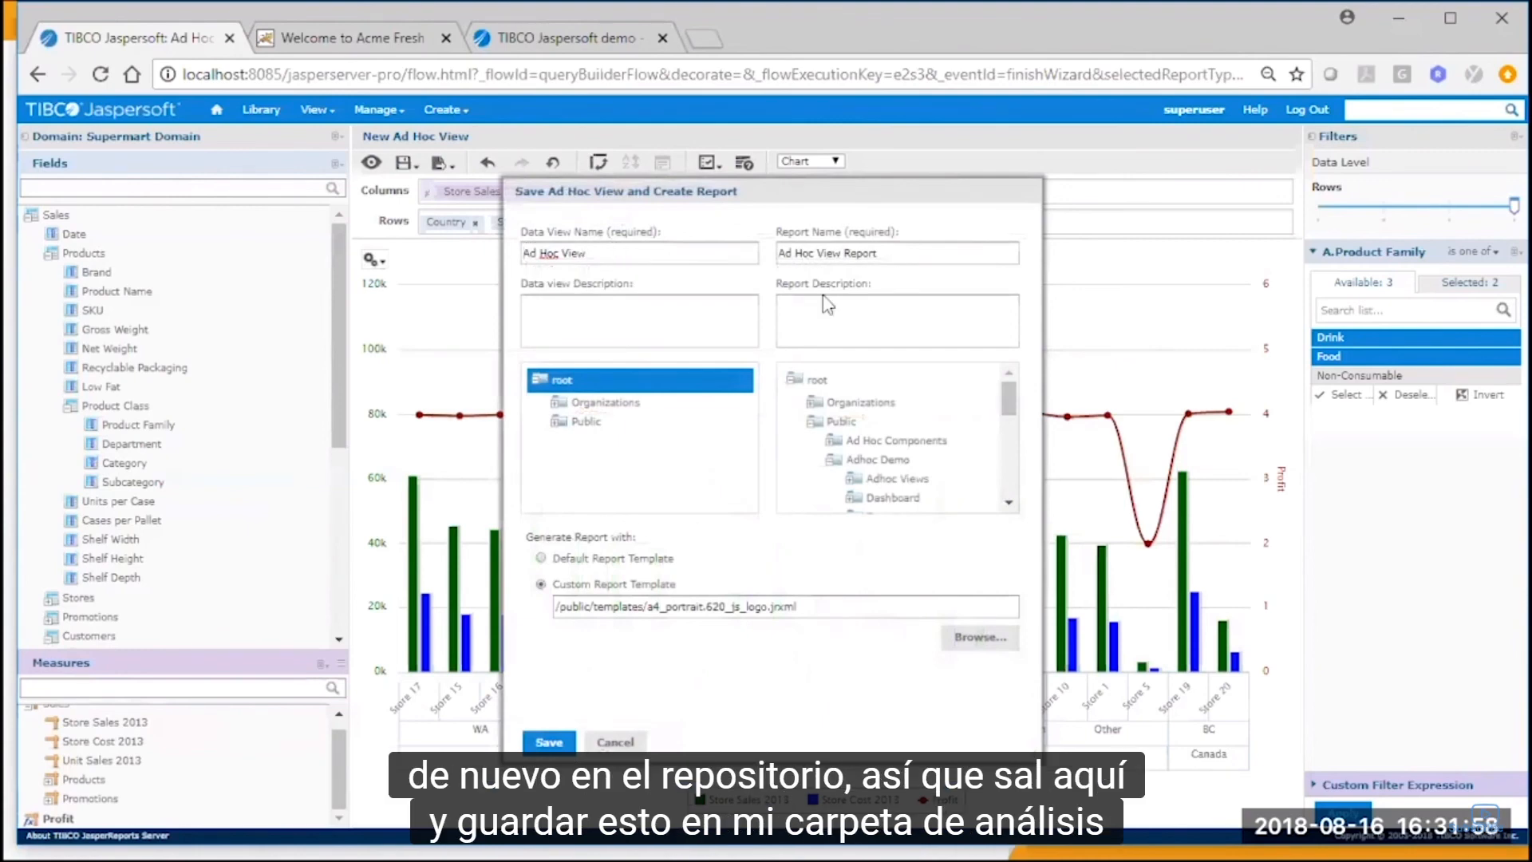
type("My")
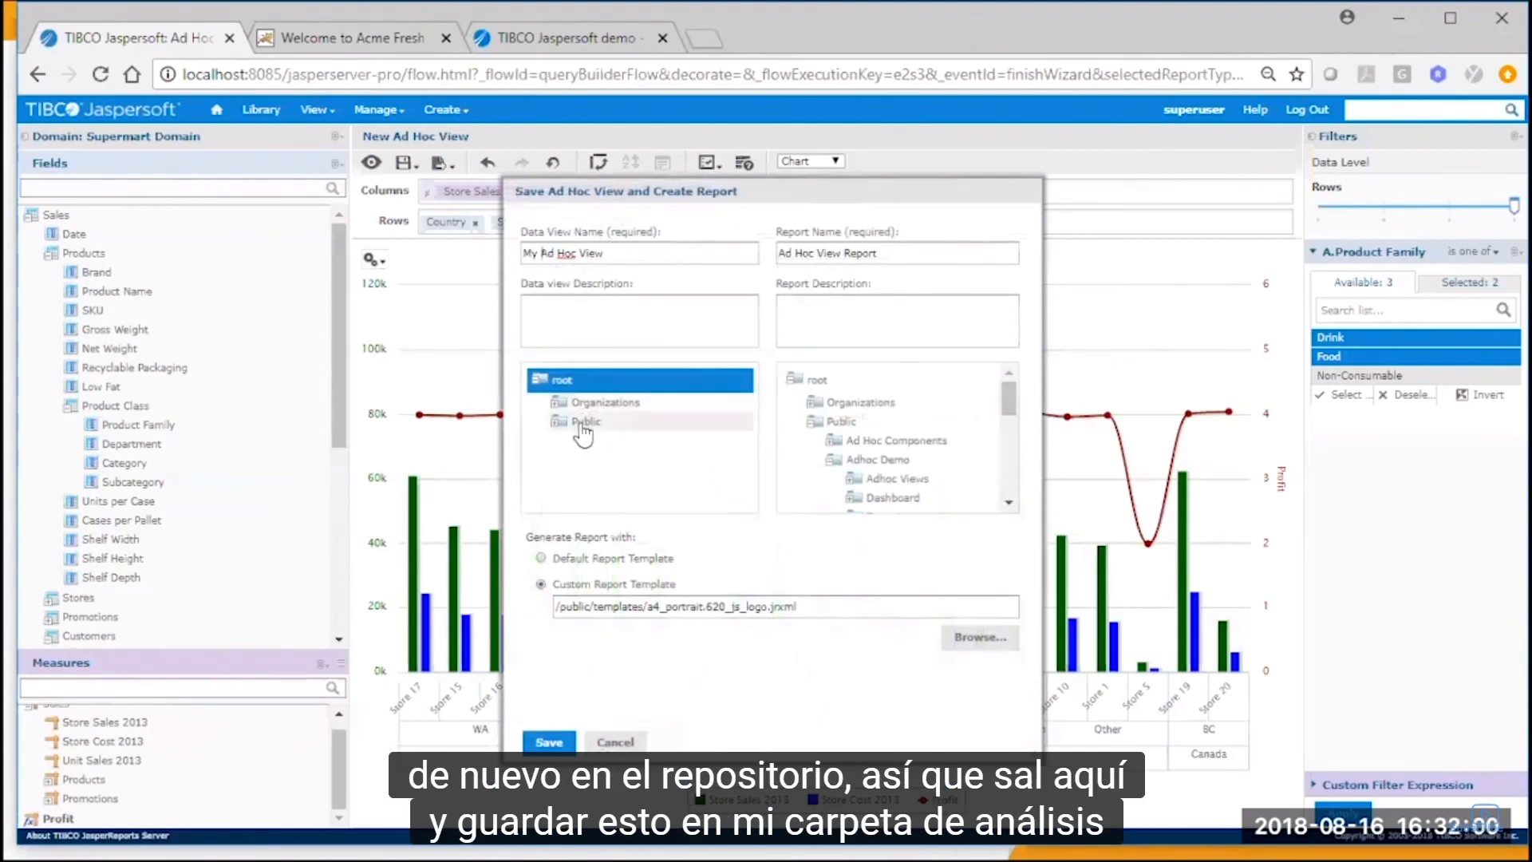
left_click(583, 422)
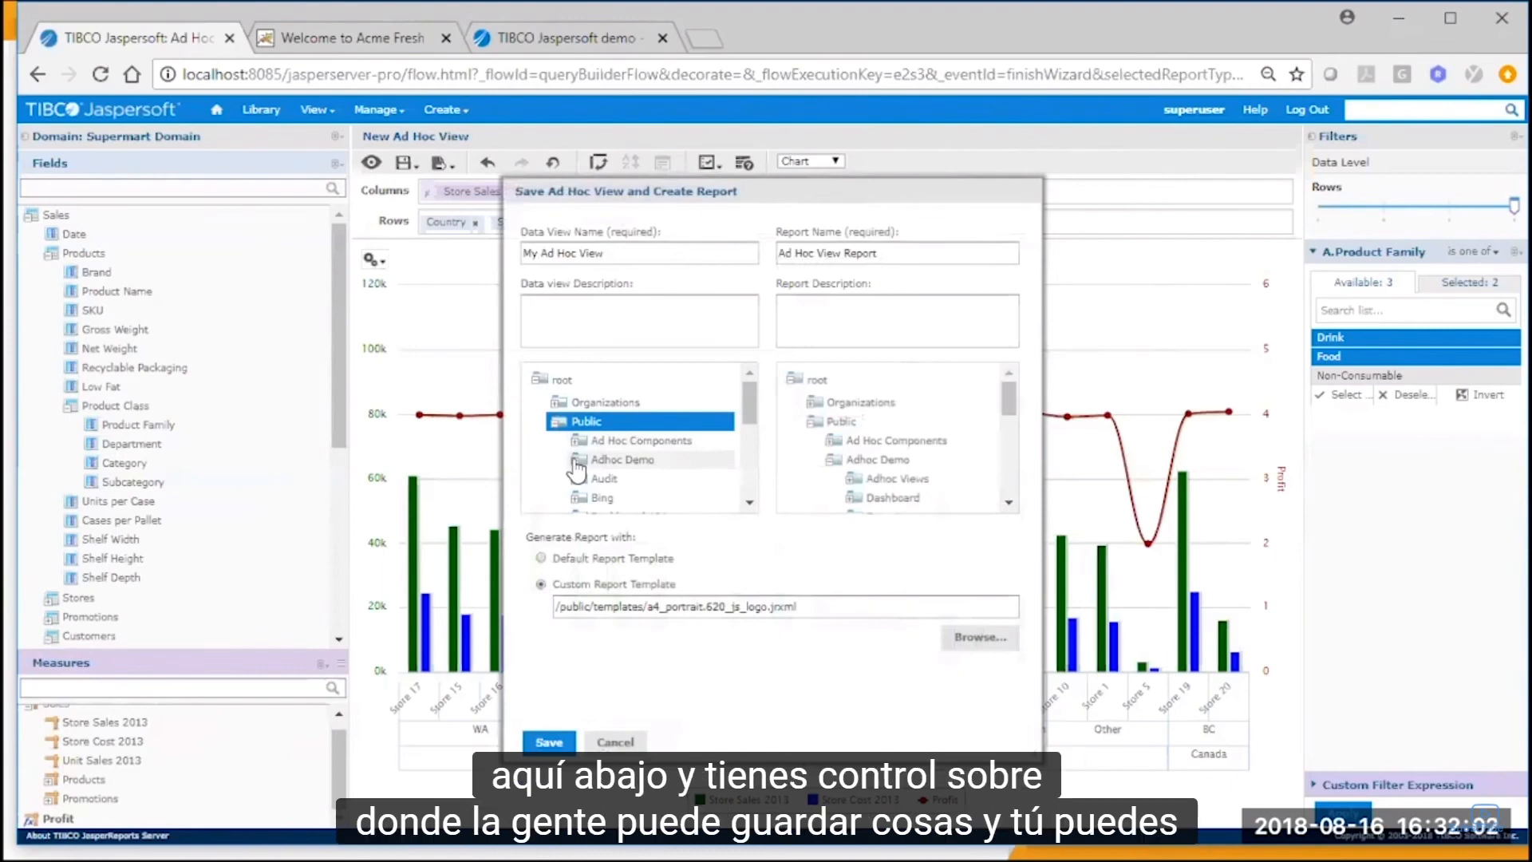
left_click(577, 461)
left_click(650, 479)
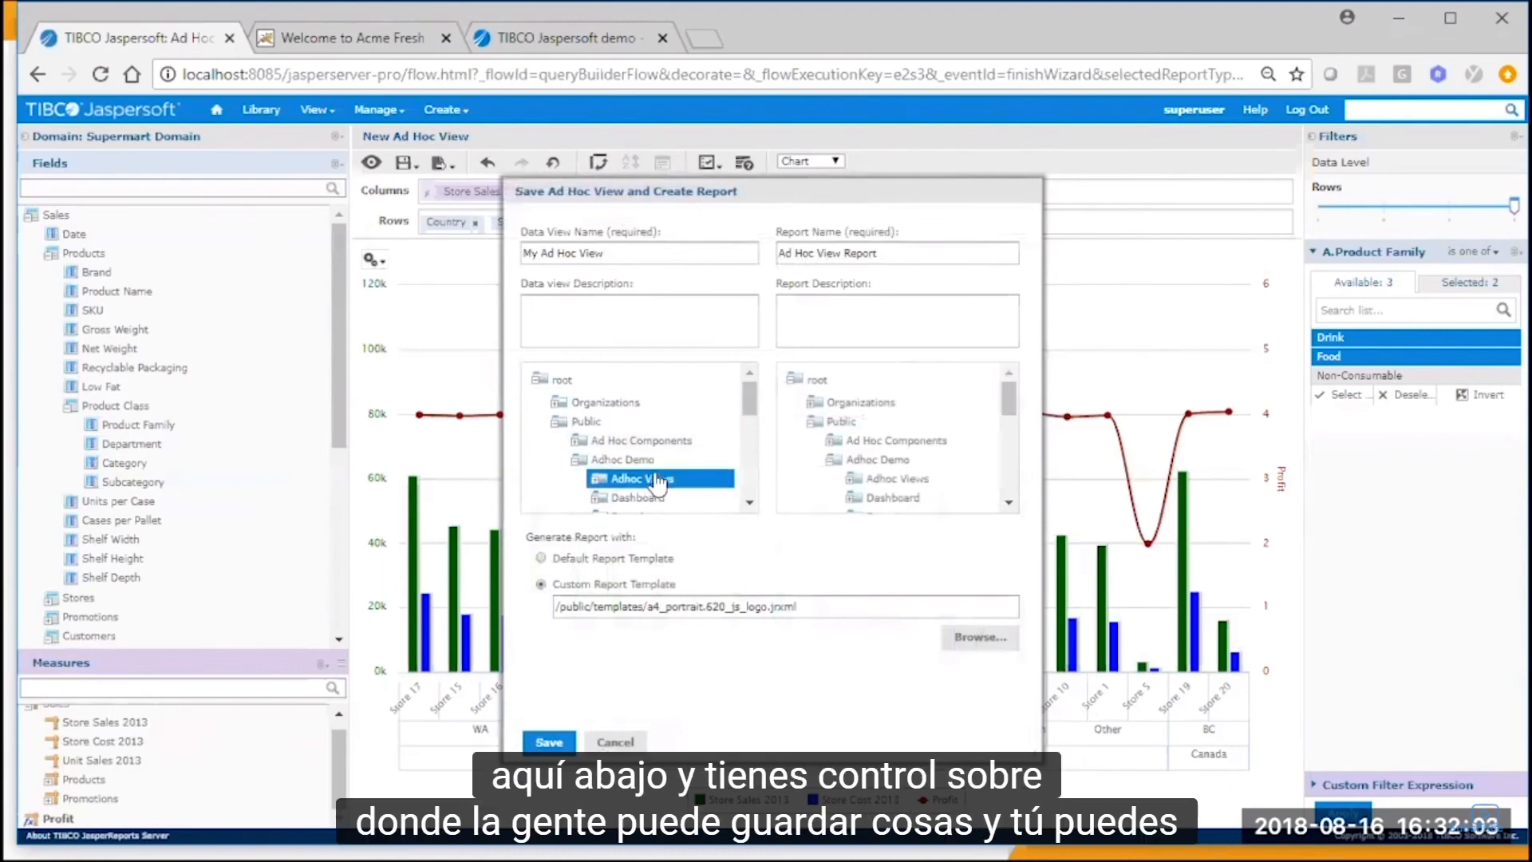
Name the report "My Ad Hoc View Report", choose the Adhoc Demo Reports folder, keep the custom report template and save both.
left_click(775, 254)
type("My")
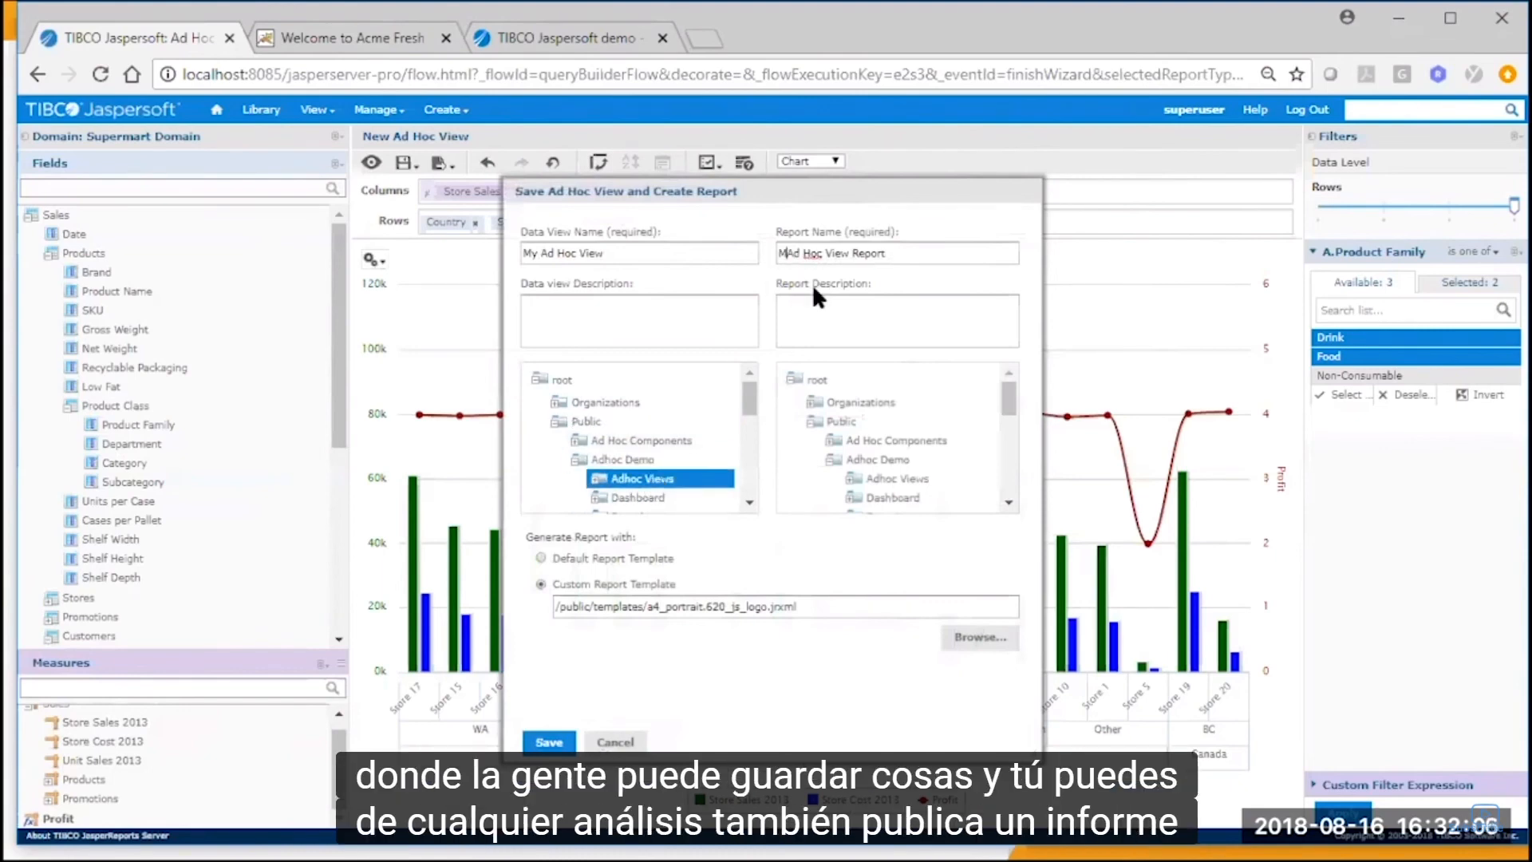
left_click(1011, 479)
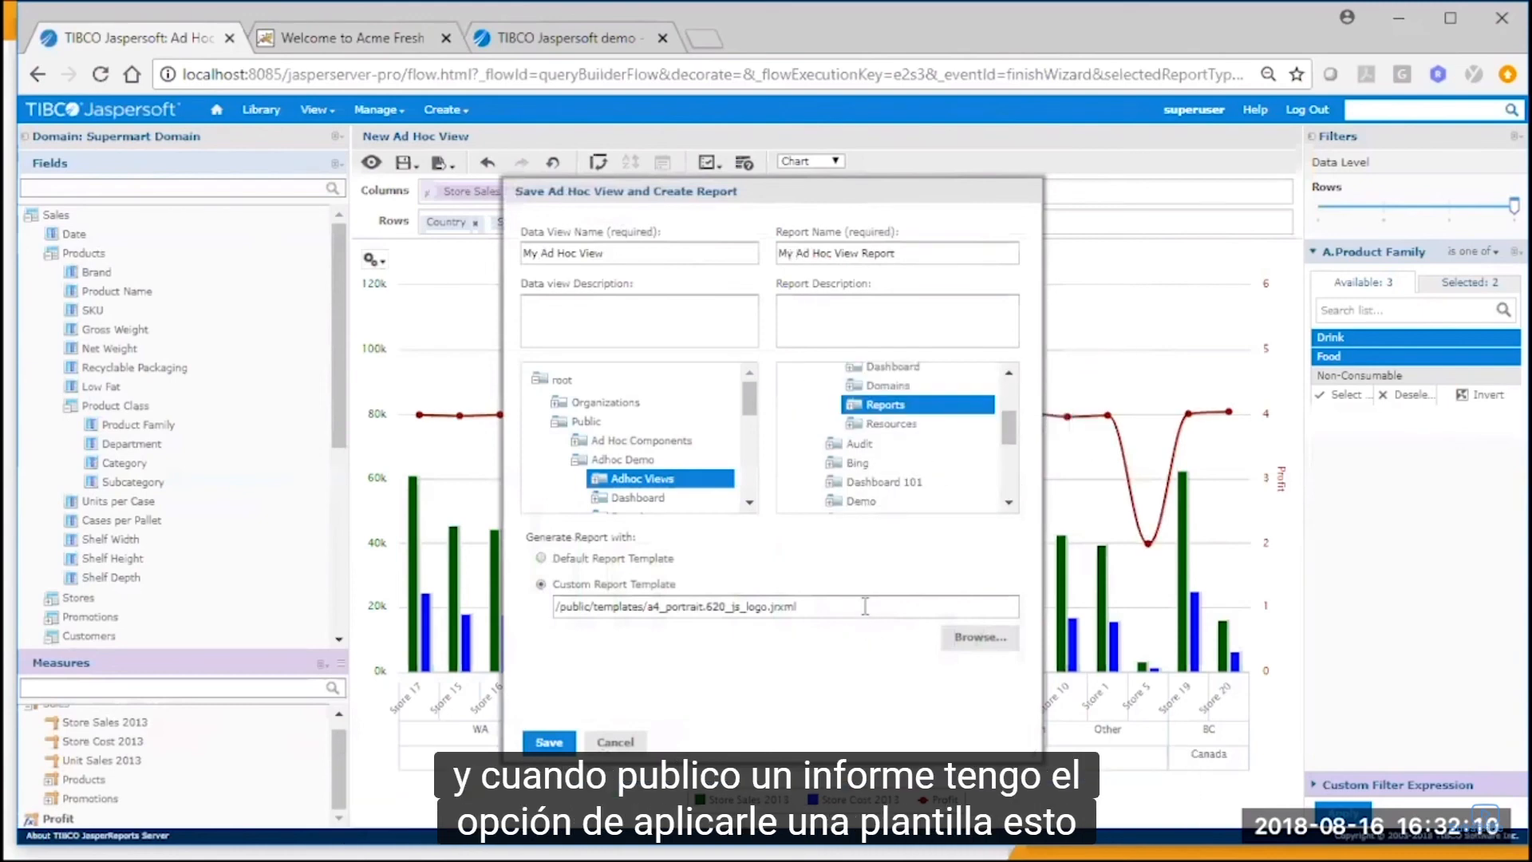
left_click_drag(769, 619, 548, 610)
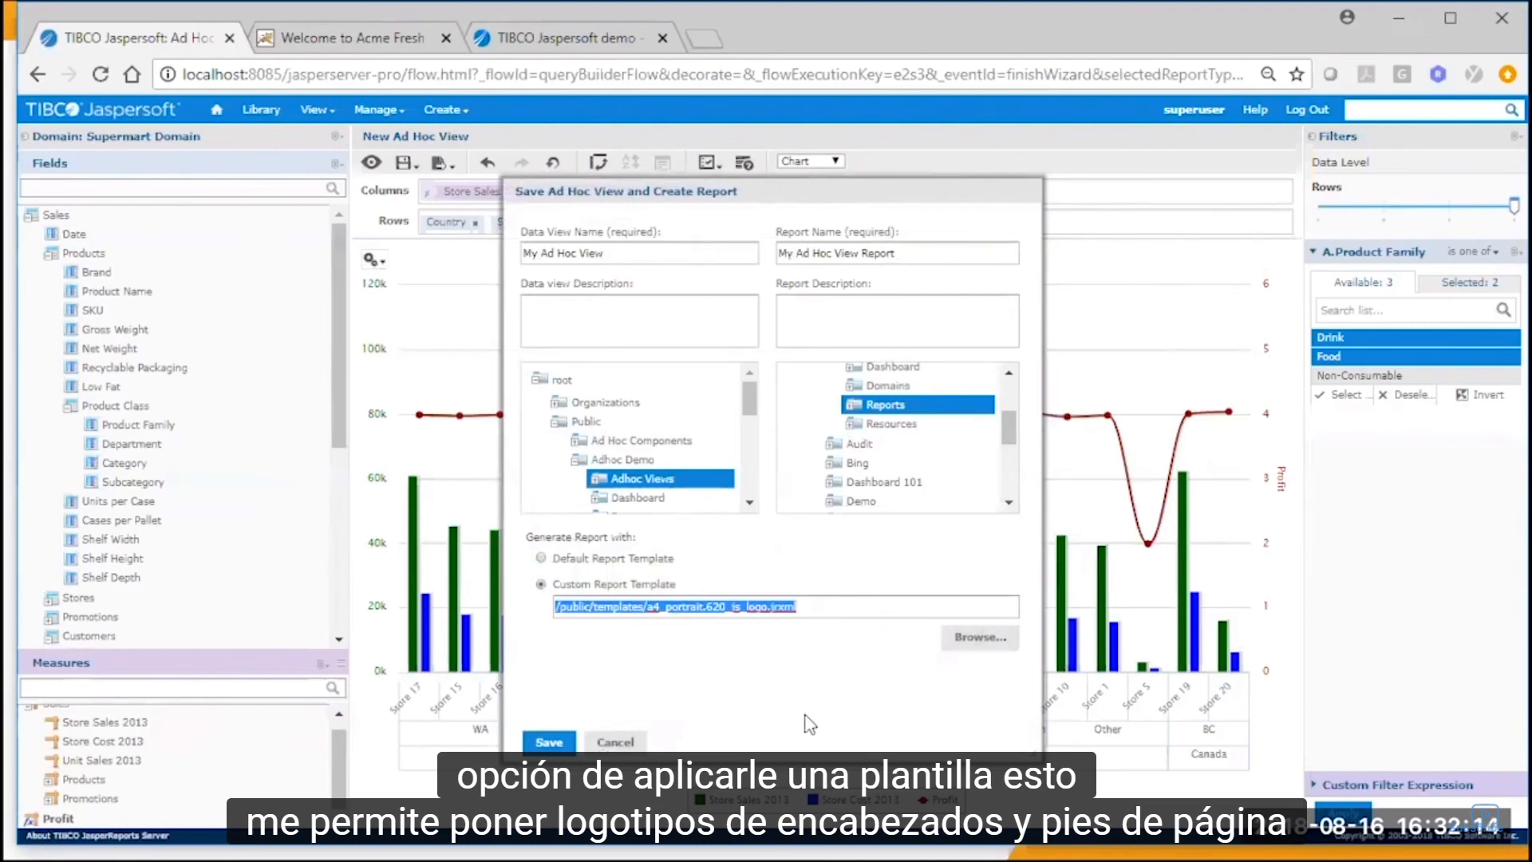
left_click(550, 743)
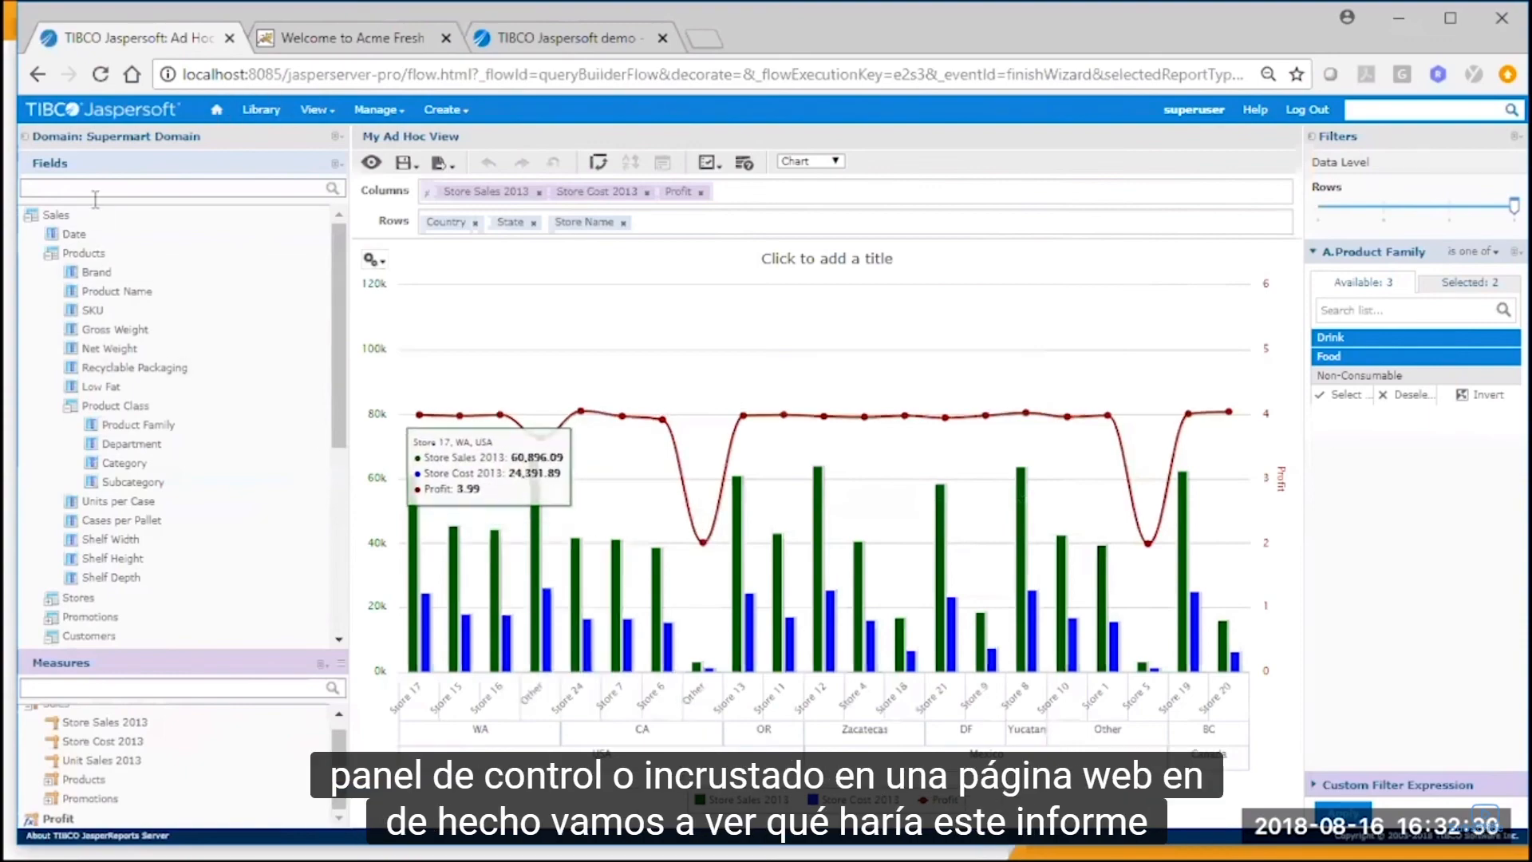
Switch to the Acme Fresh Delivery web application and display My Ad Hoc View on its Embedded Adhoc View page.
left_click(352, 38)
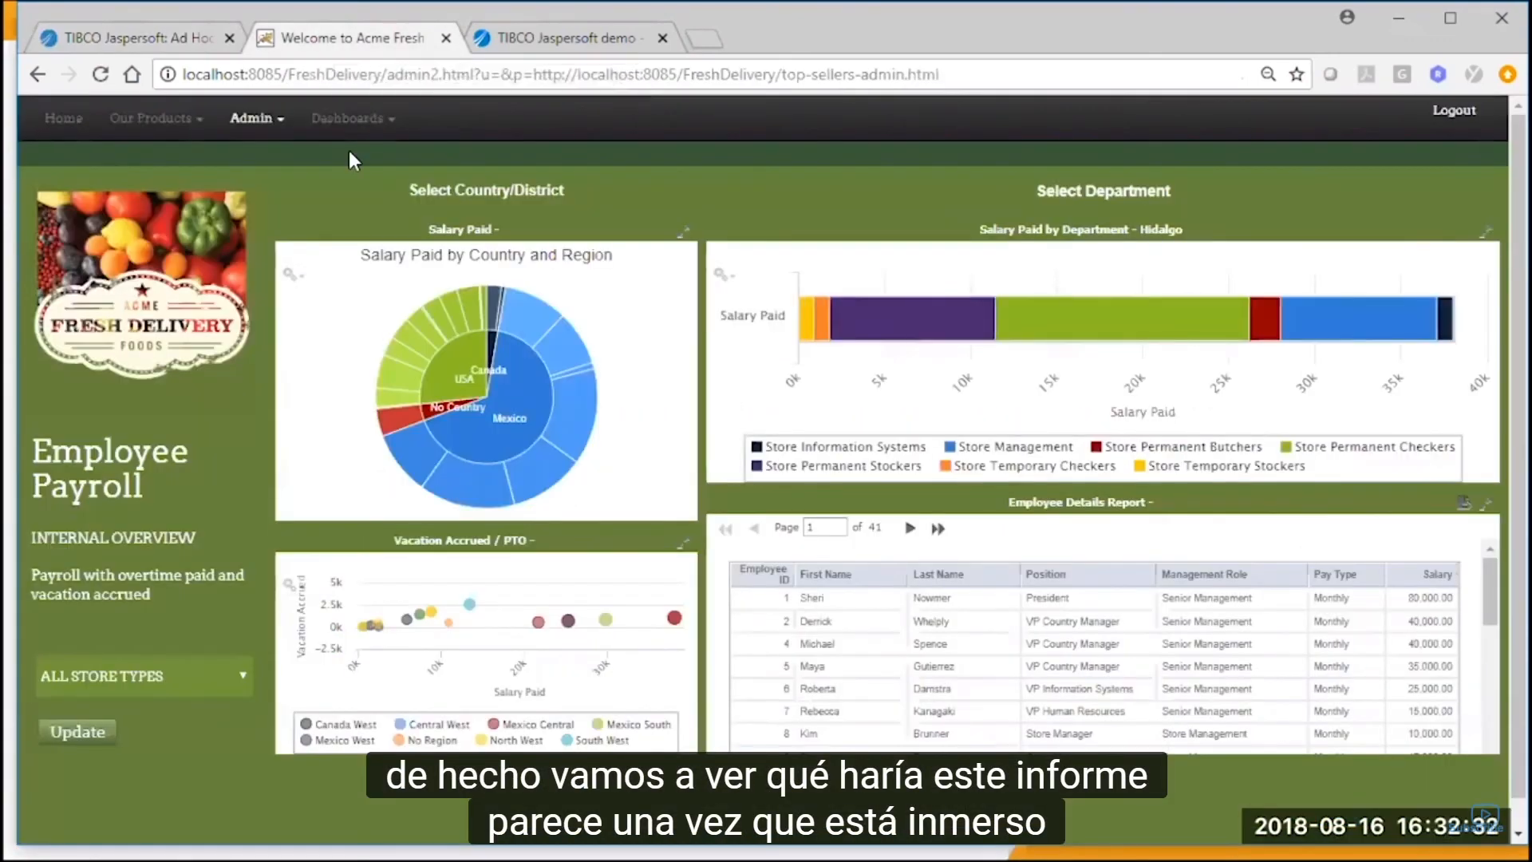
left_click(256, 117)
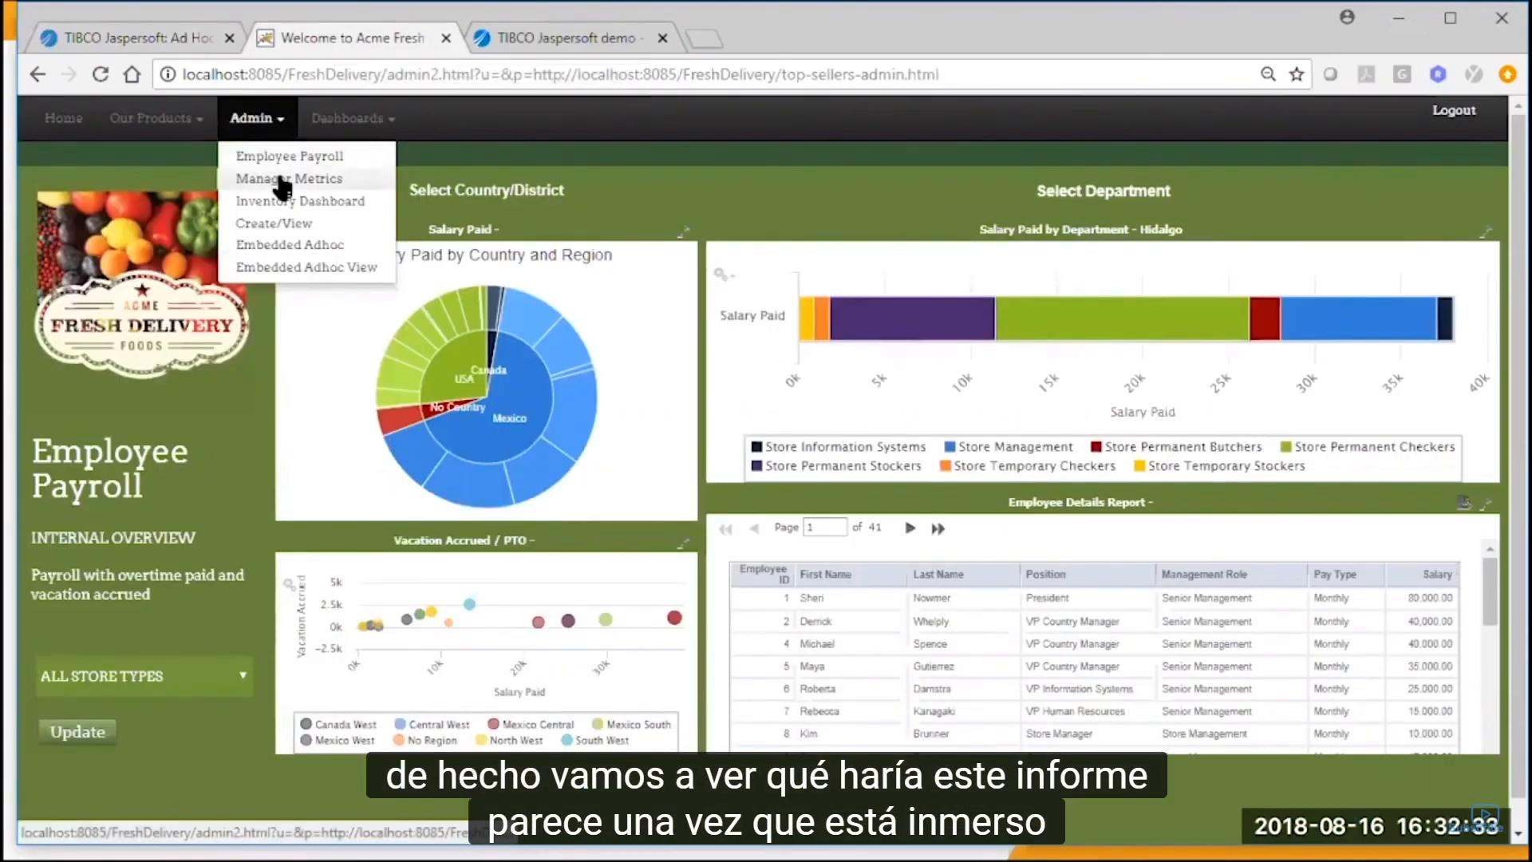
left_click(313, 268)
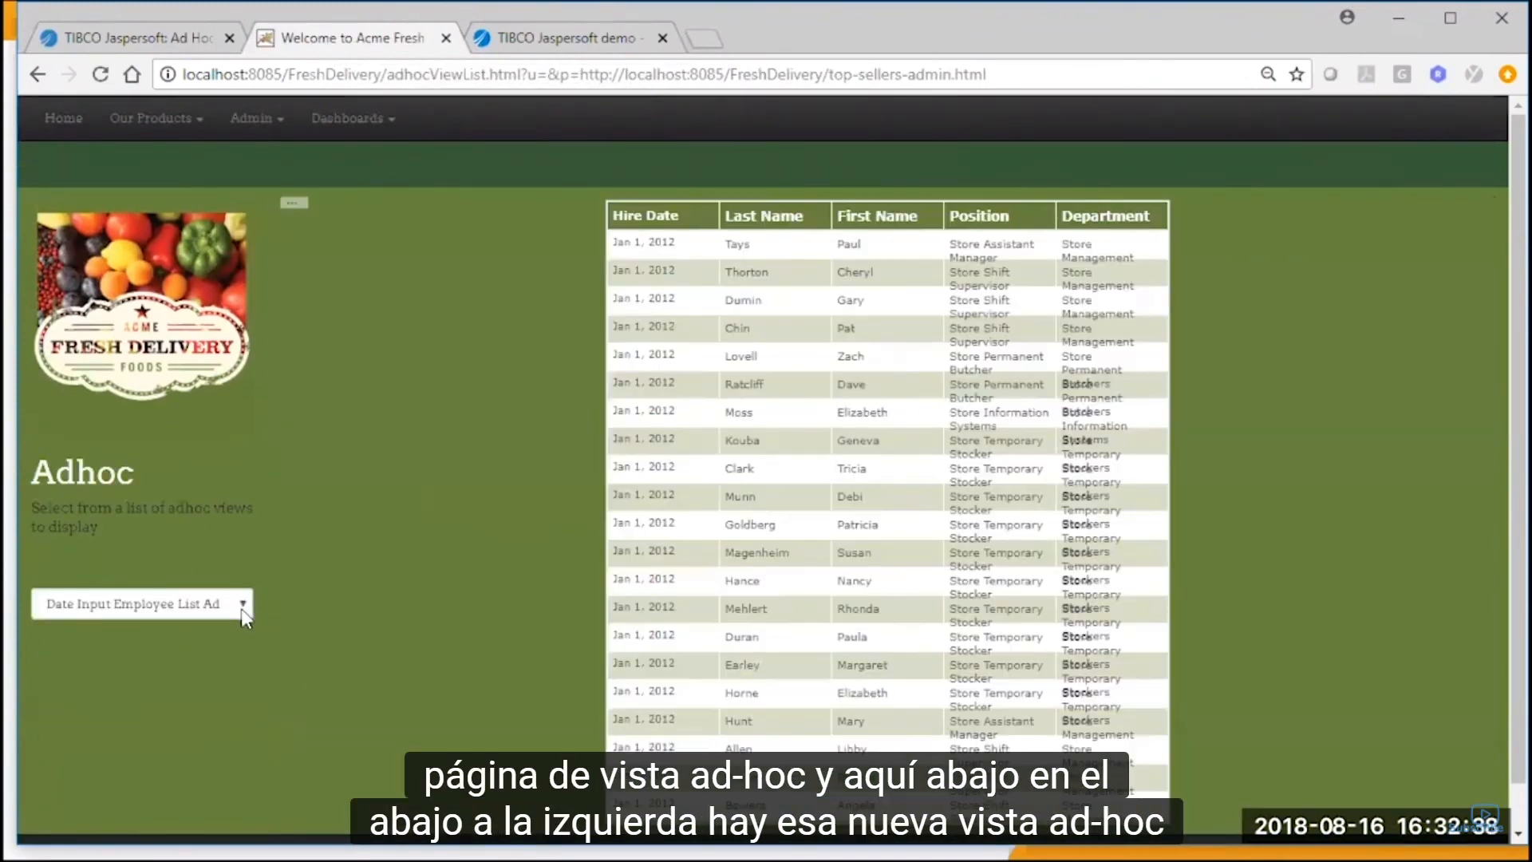
left_click(238, 608)
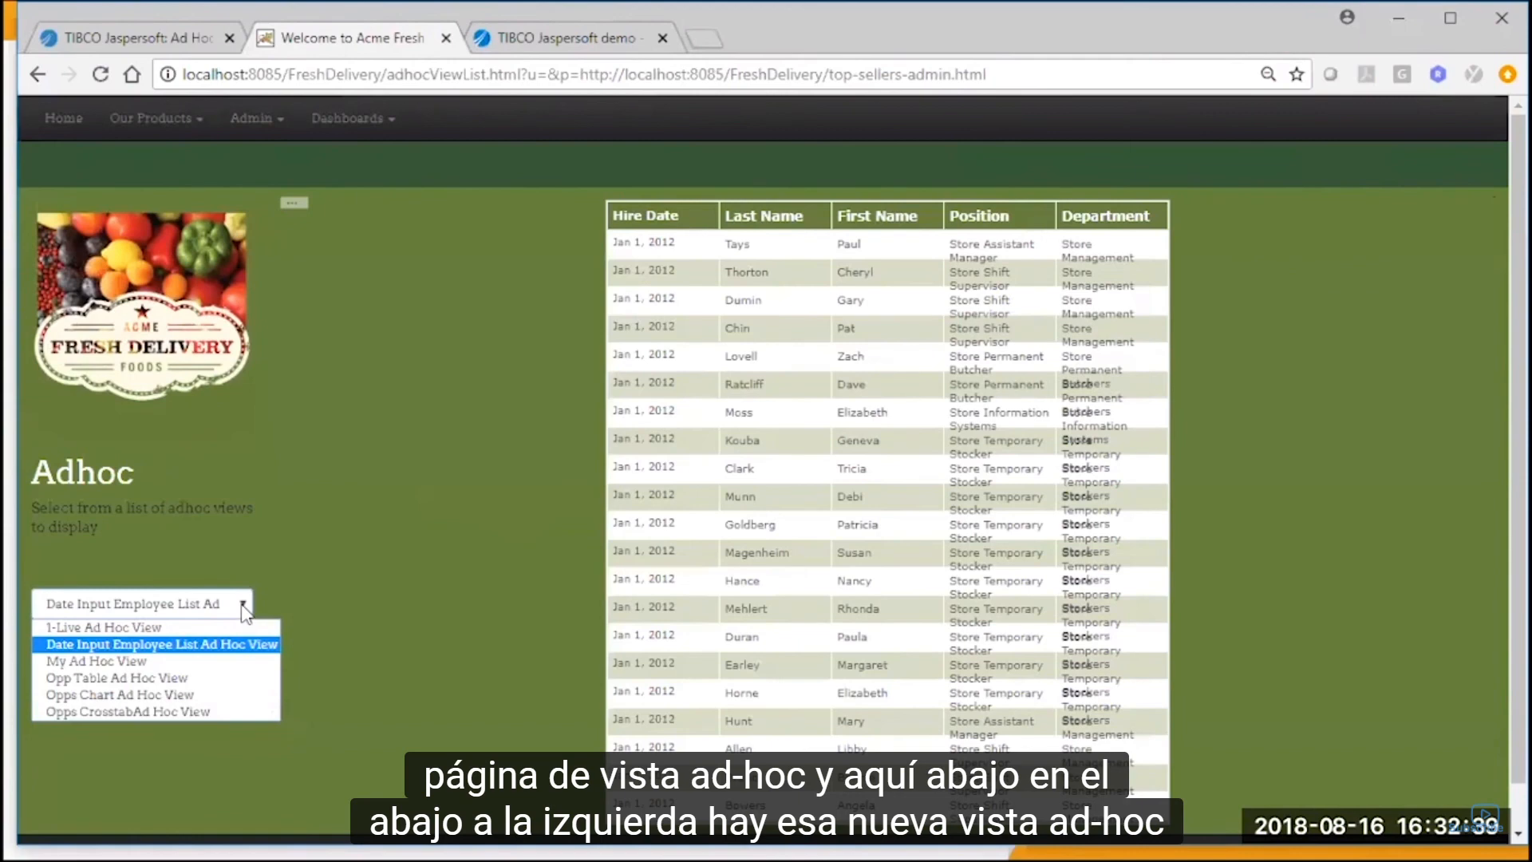
left_click(212, 663)
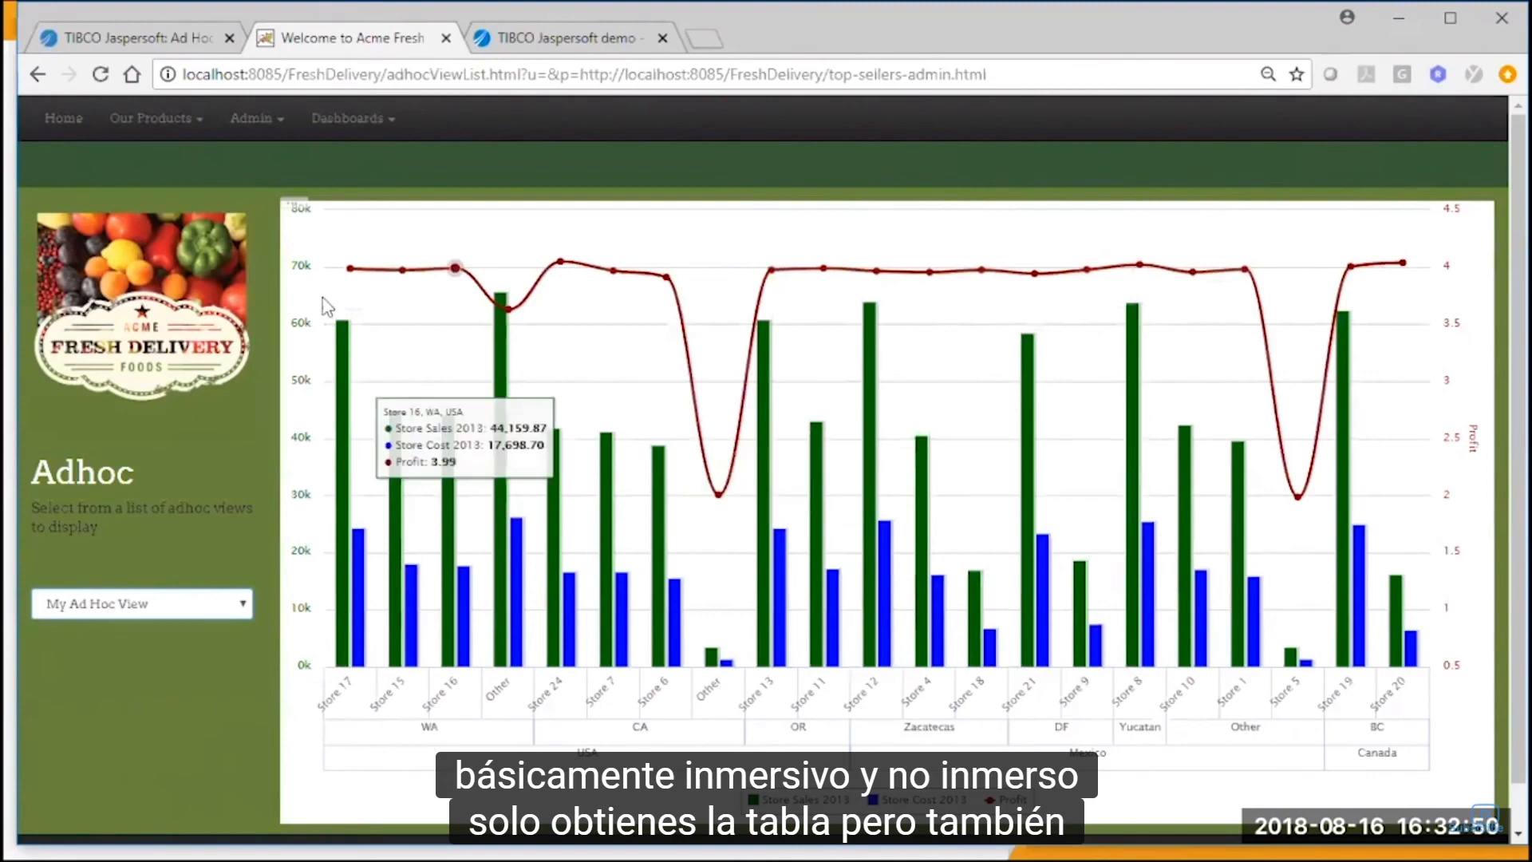
Change the embedded view's visualization type to Crosstab and close the type selector.
left_click(295, 211)
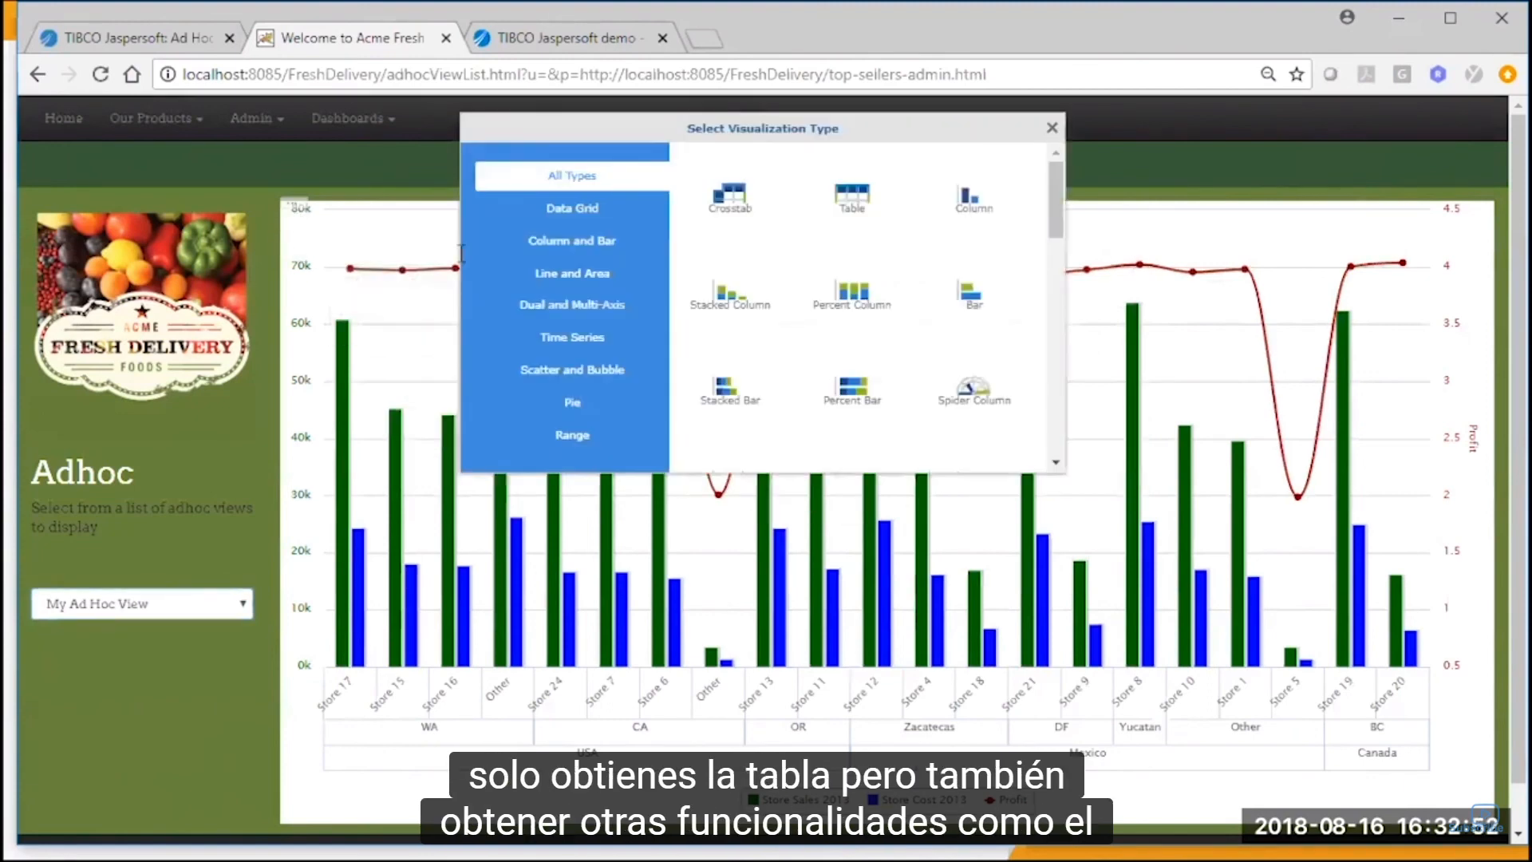
left_click(739, 204)
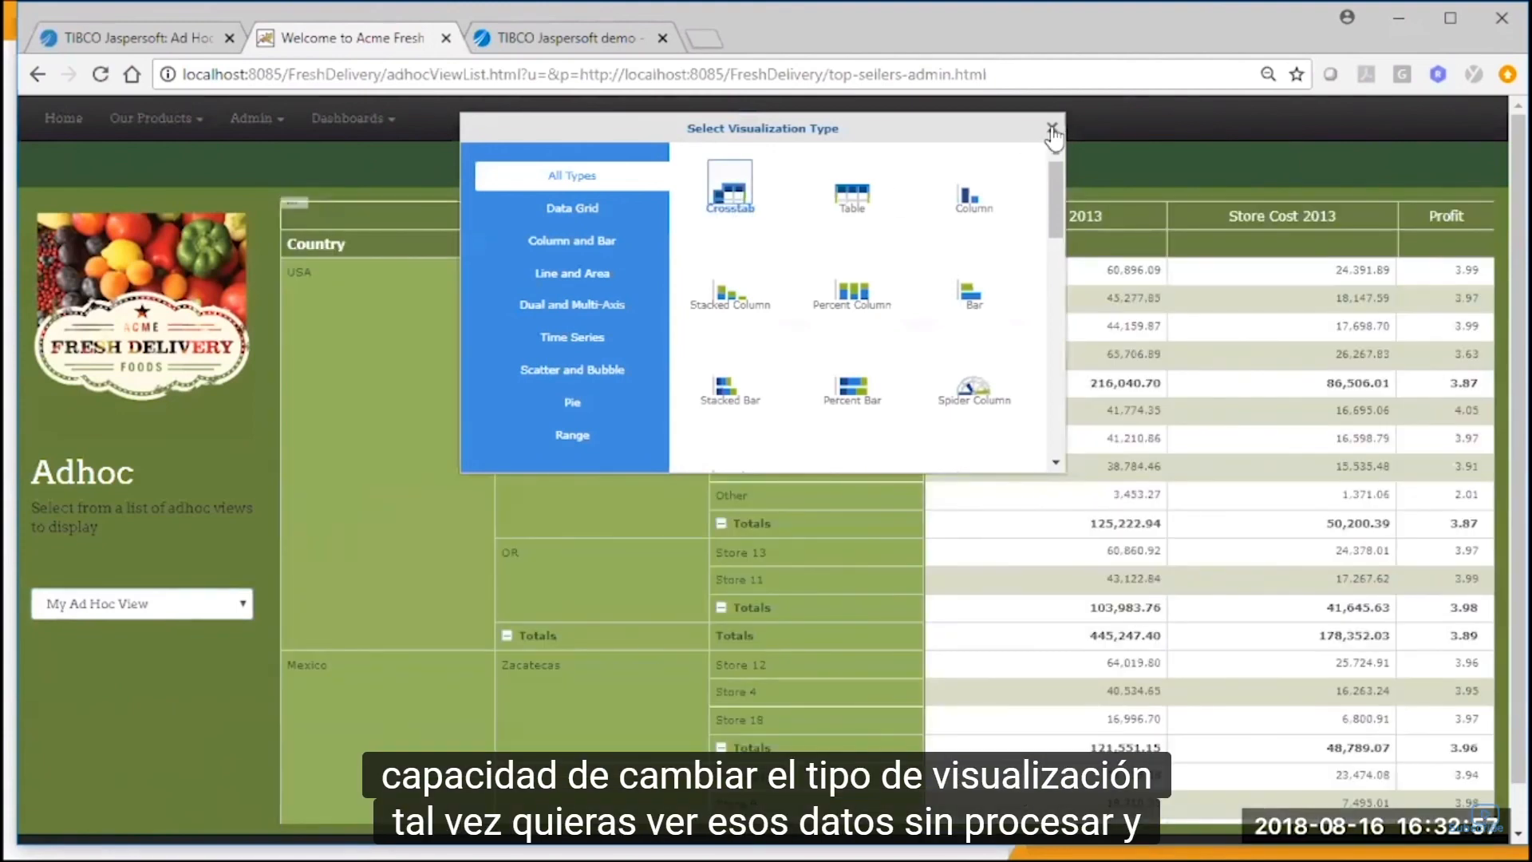
left_click(1051, 130)
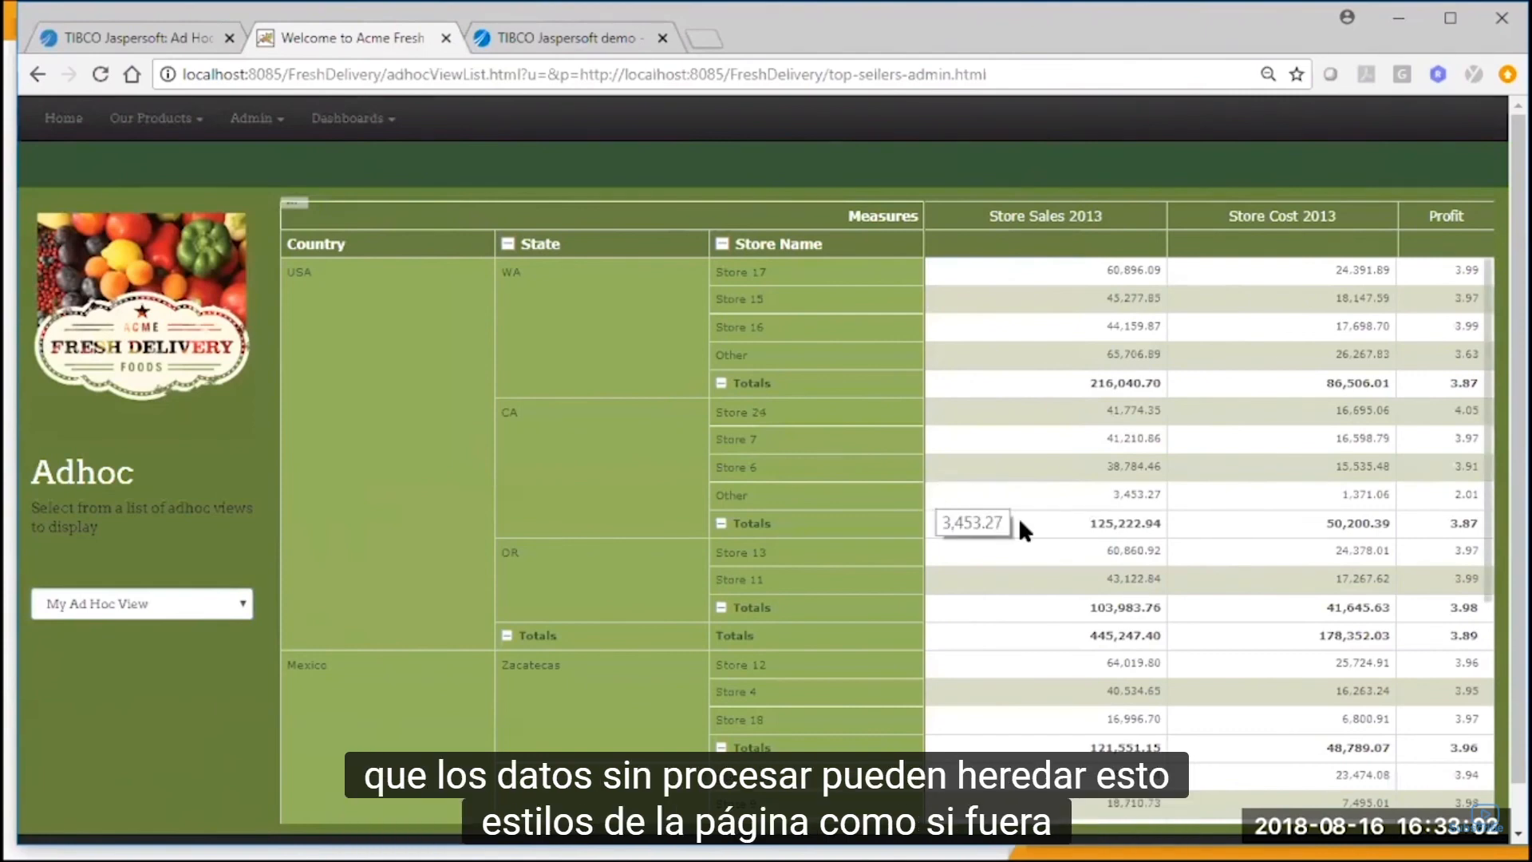
Collapse the USA states in the embedded crosstab, and the whole State level to show only country totals.
scroll(1079, 476, "down", 5)
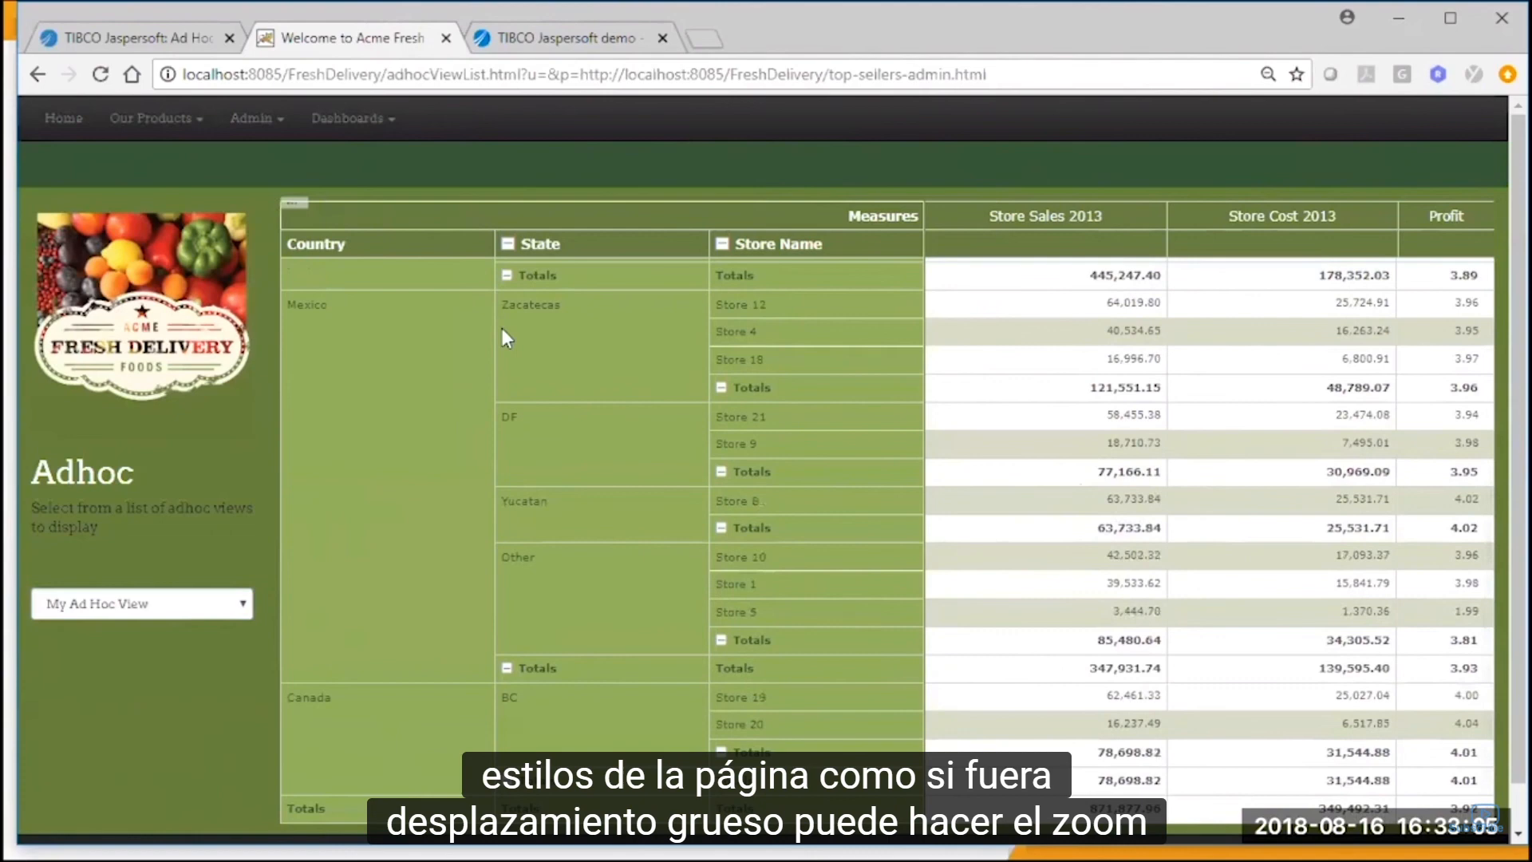
left_click(508, 276)
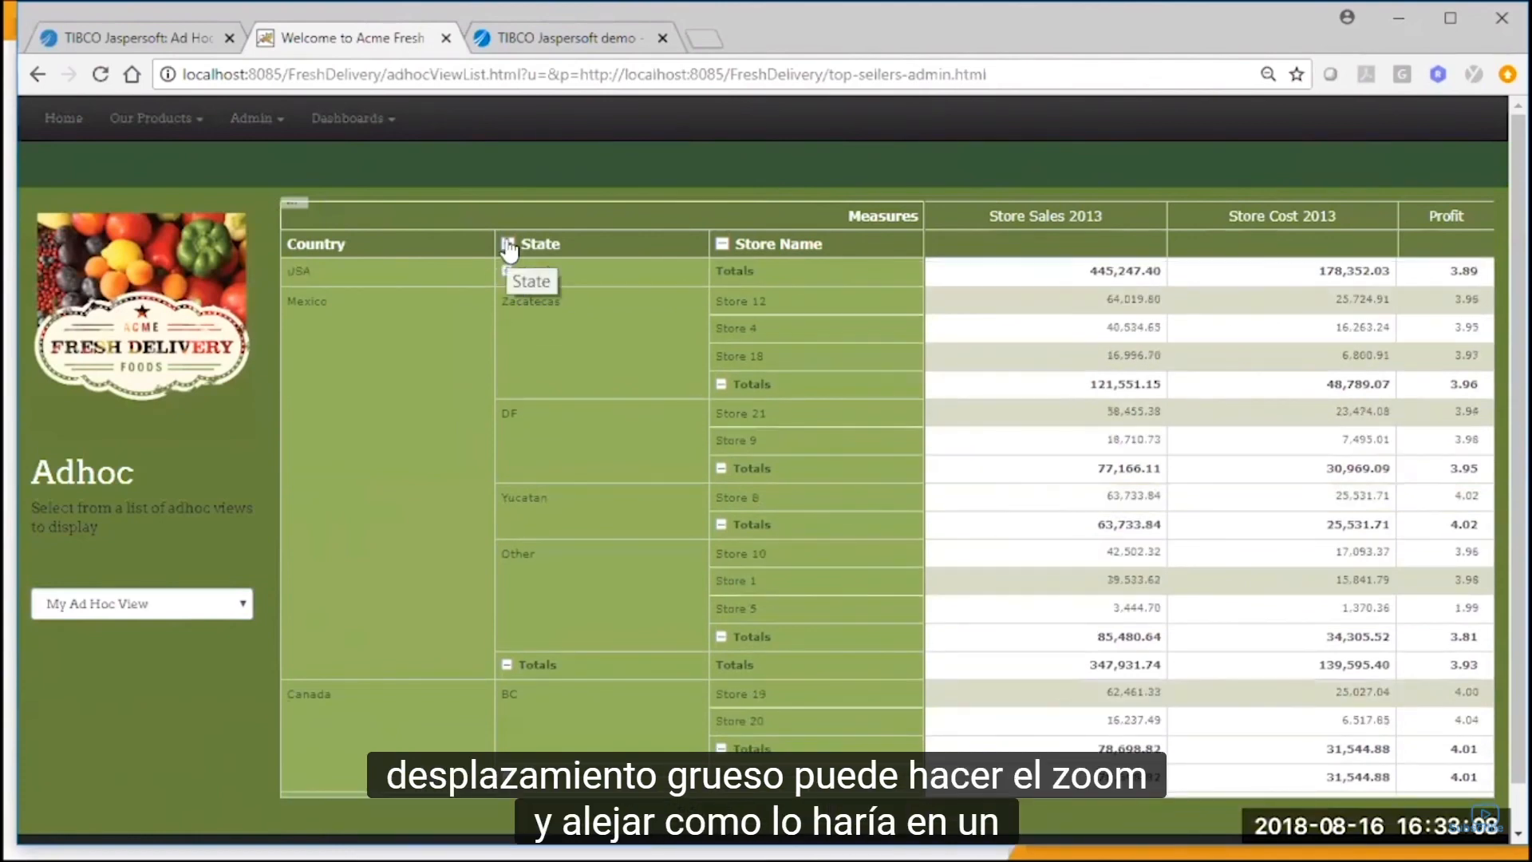
left_click(508, 244)
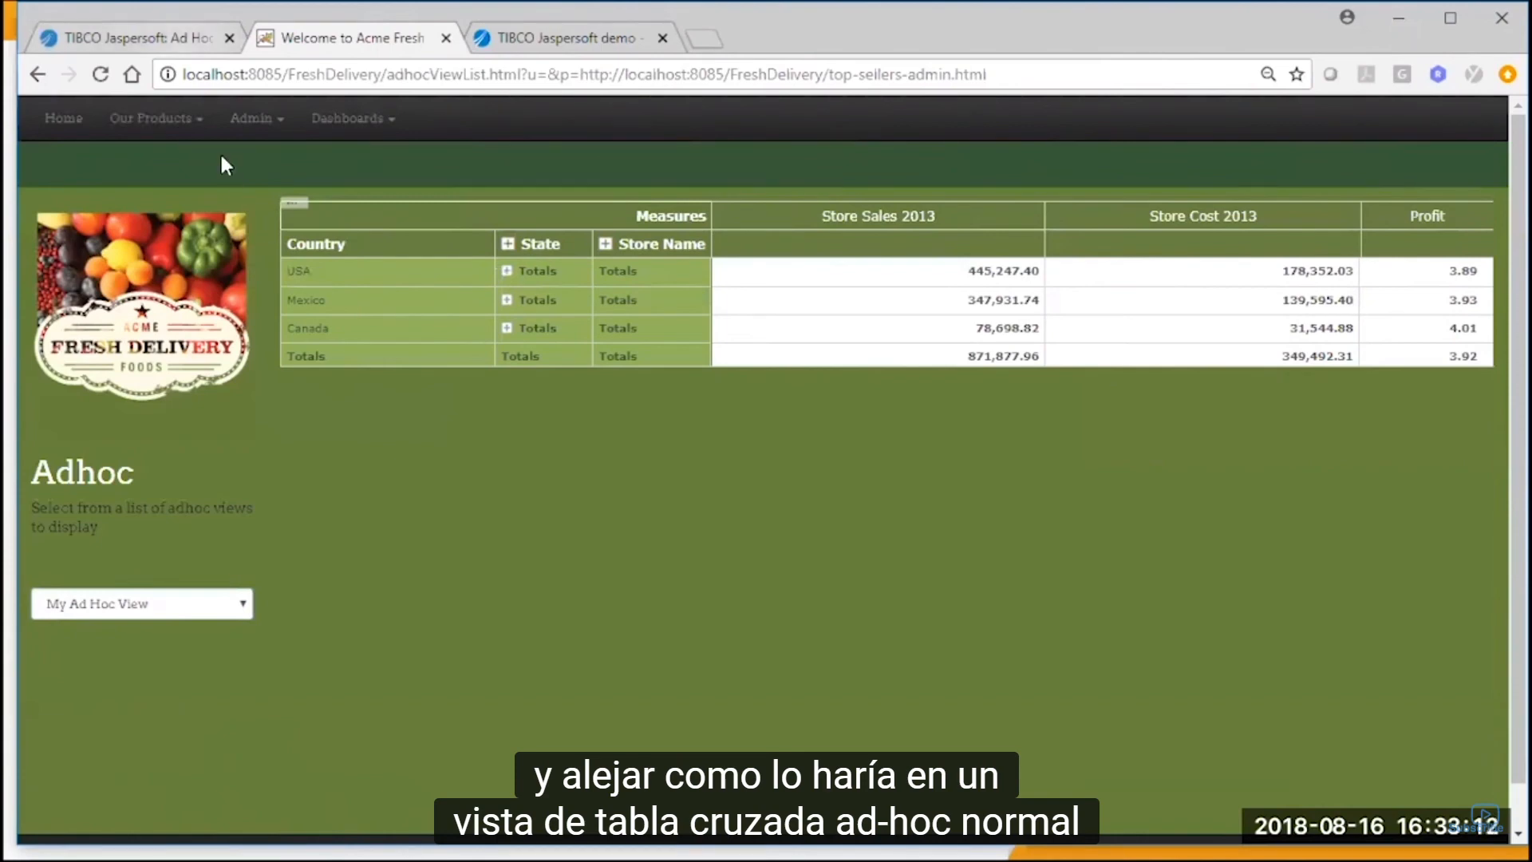
Switch back to Jaspersoft, open the 22.0 Blank Starting Dashboard in the designer and select its title text.
left_click(182, 40)
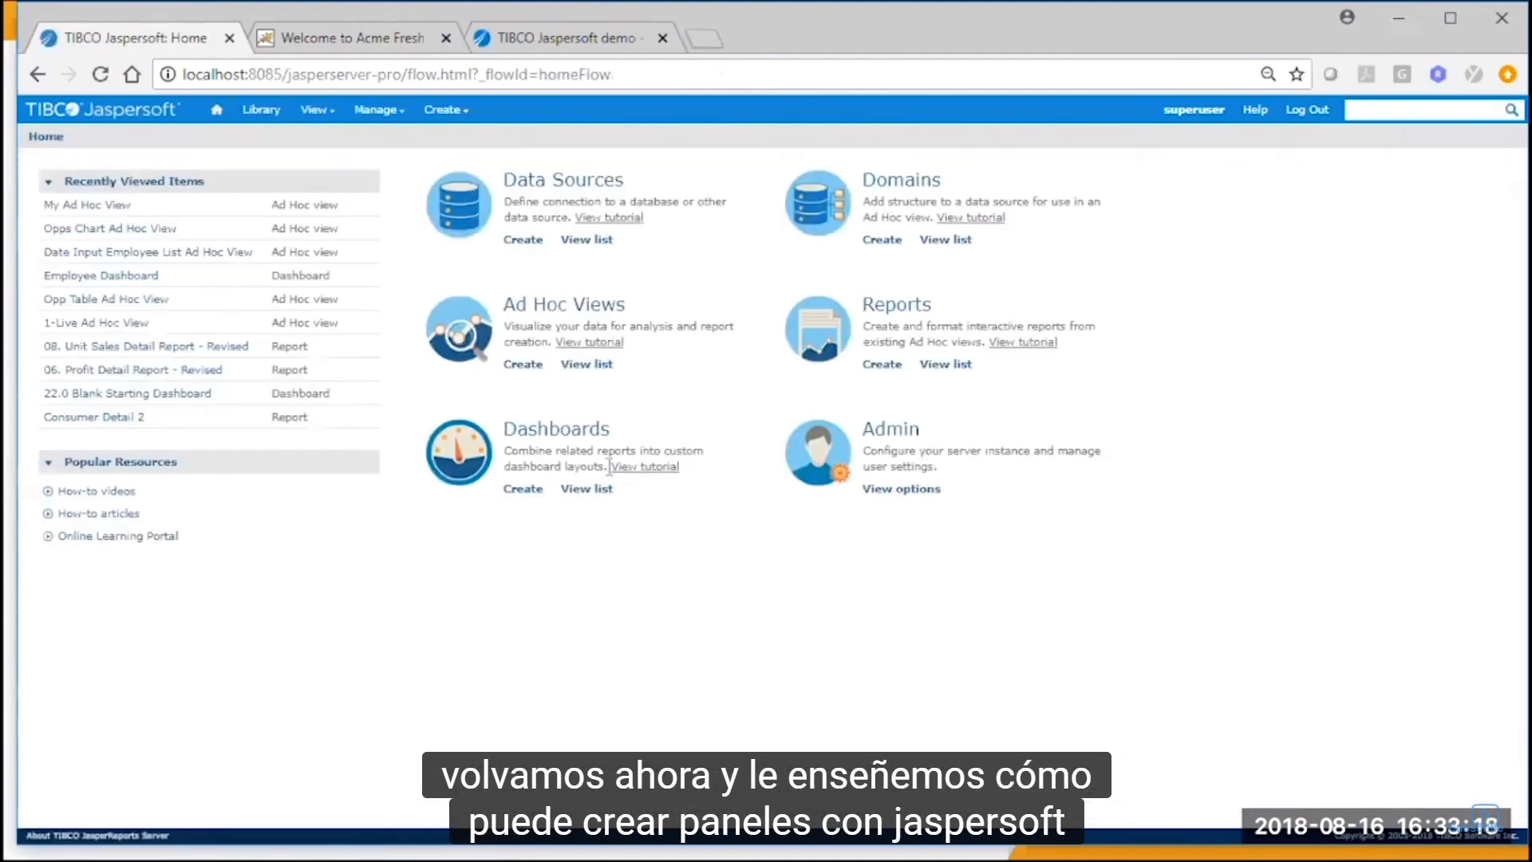
left_click(587, 489)
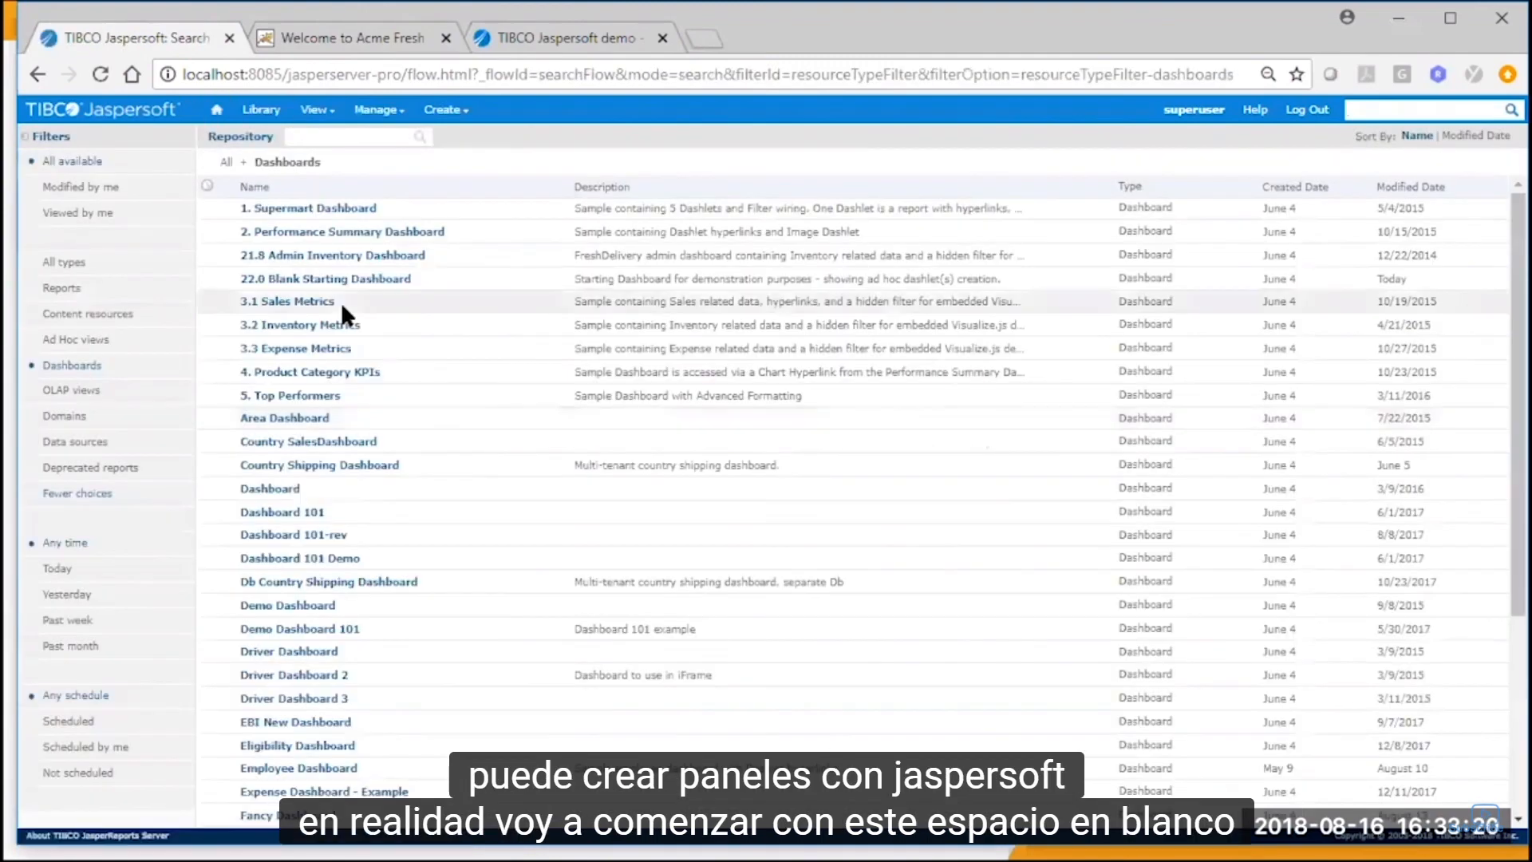
right_click(363, 284)
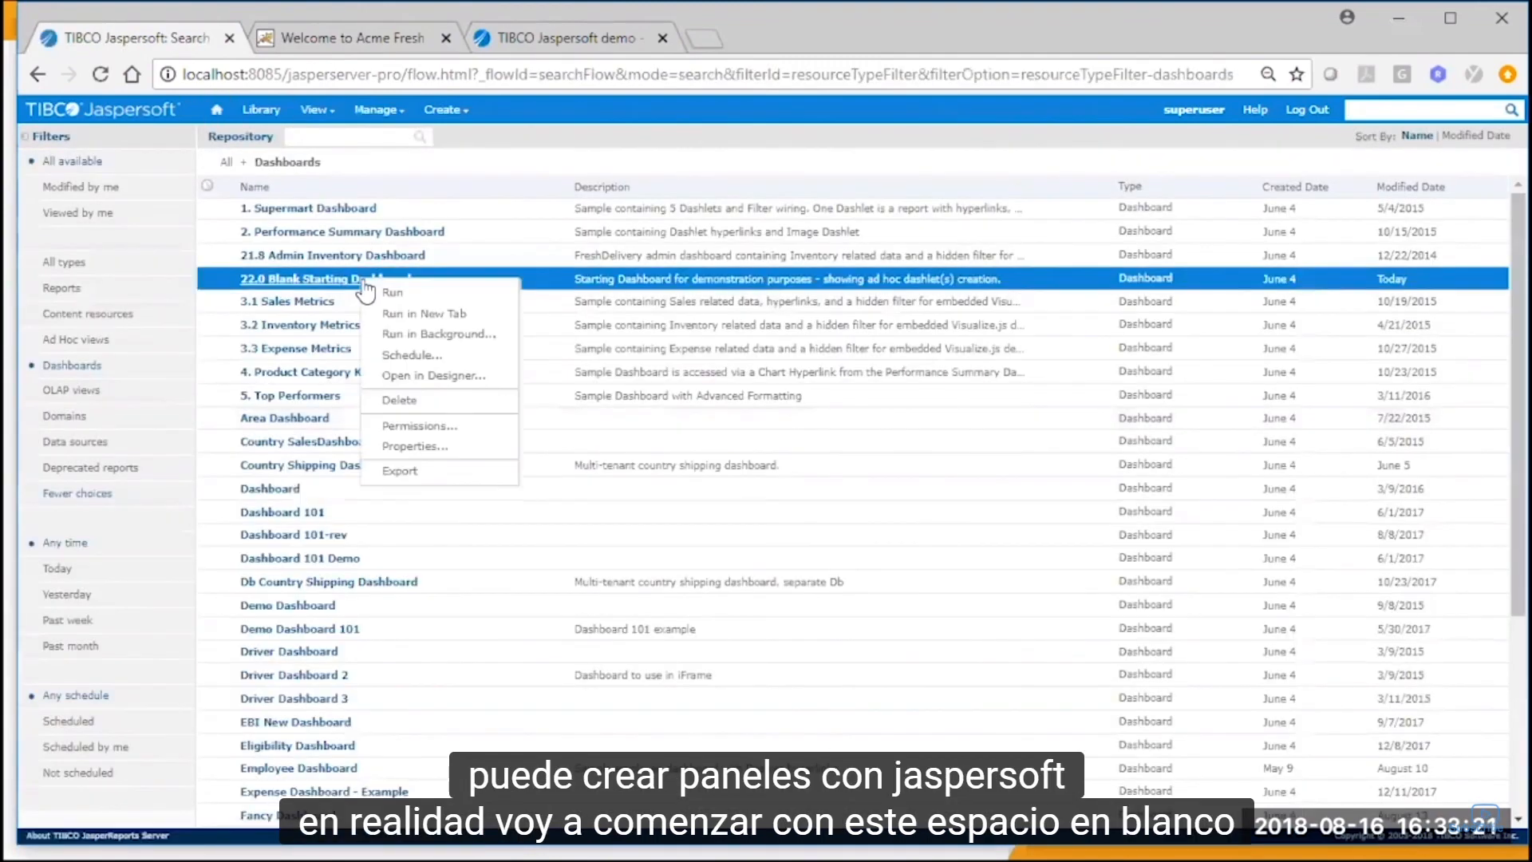
left_click(444, 375)
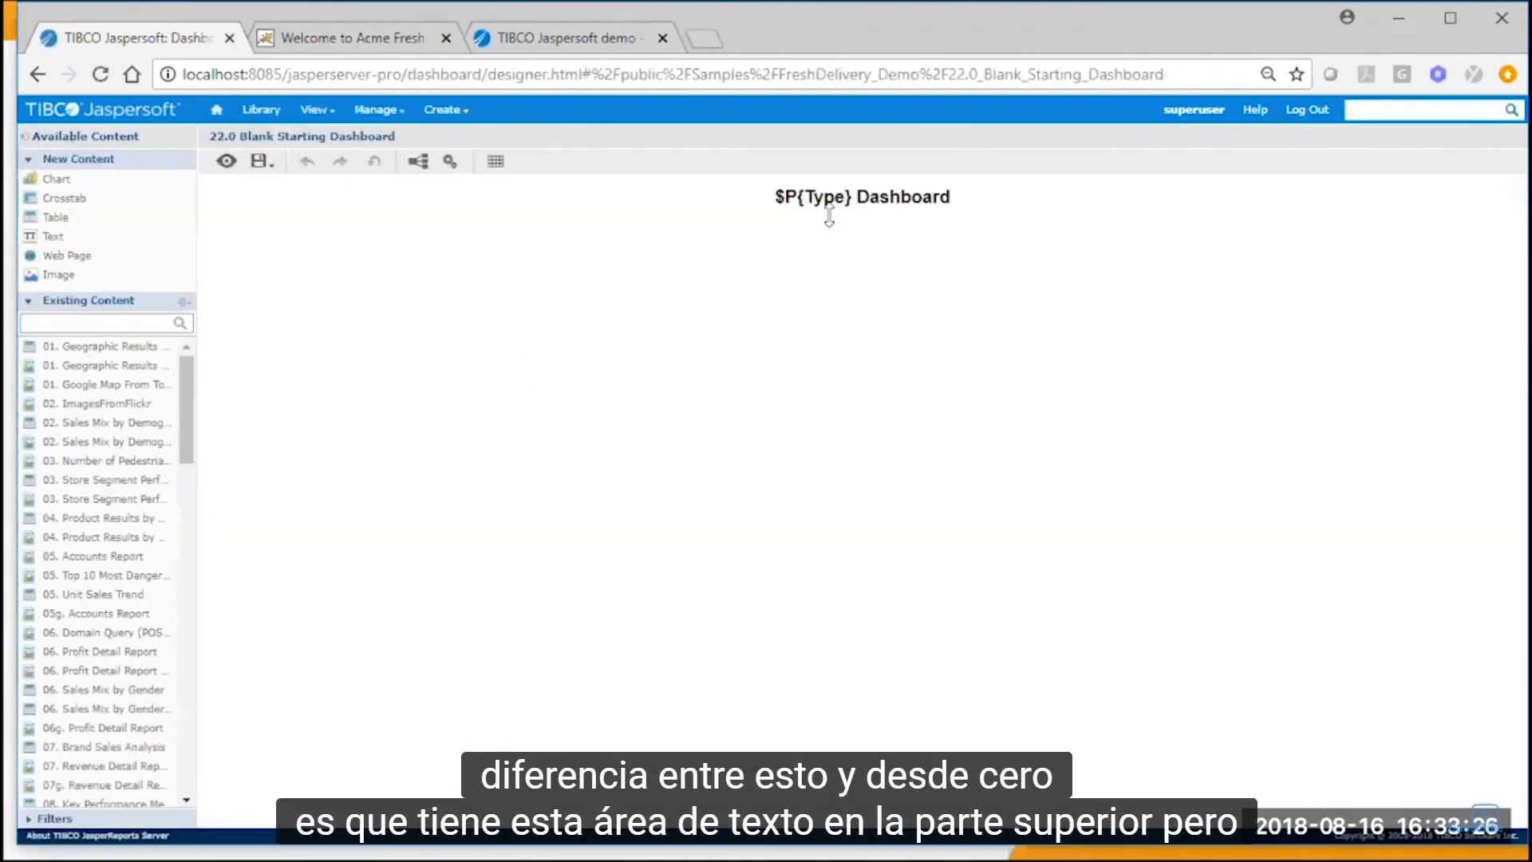
left_click(830, 209)
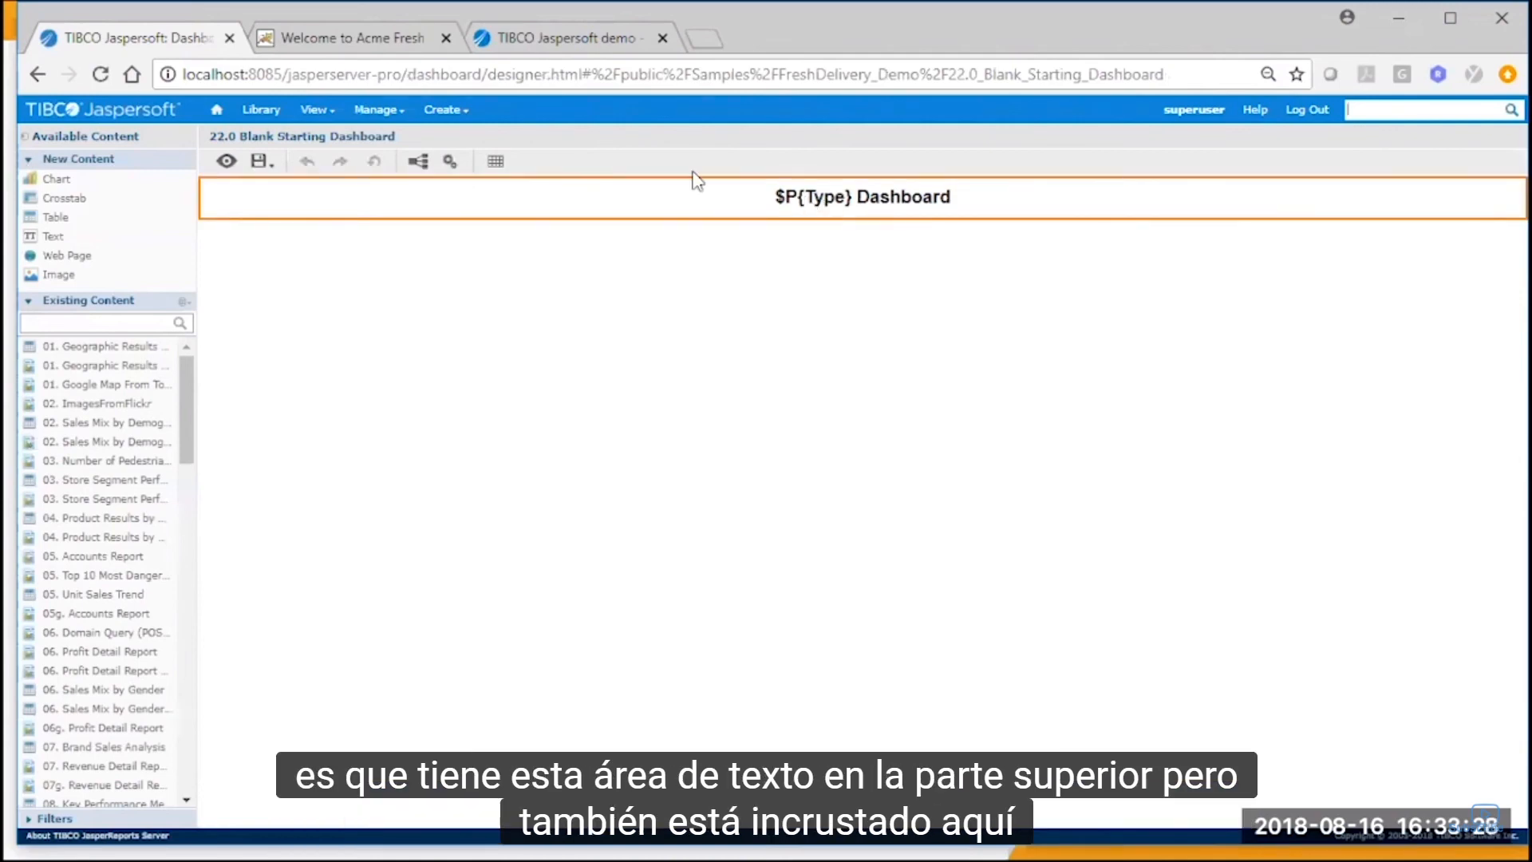
Switch to the Acme Fresh Delivery application to view its embedded New Dashboard (blank) page, and return to the Jaspersoft dashboard designer.
key("ctrl+Tab")
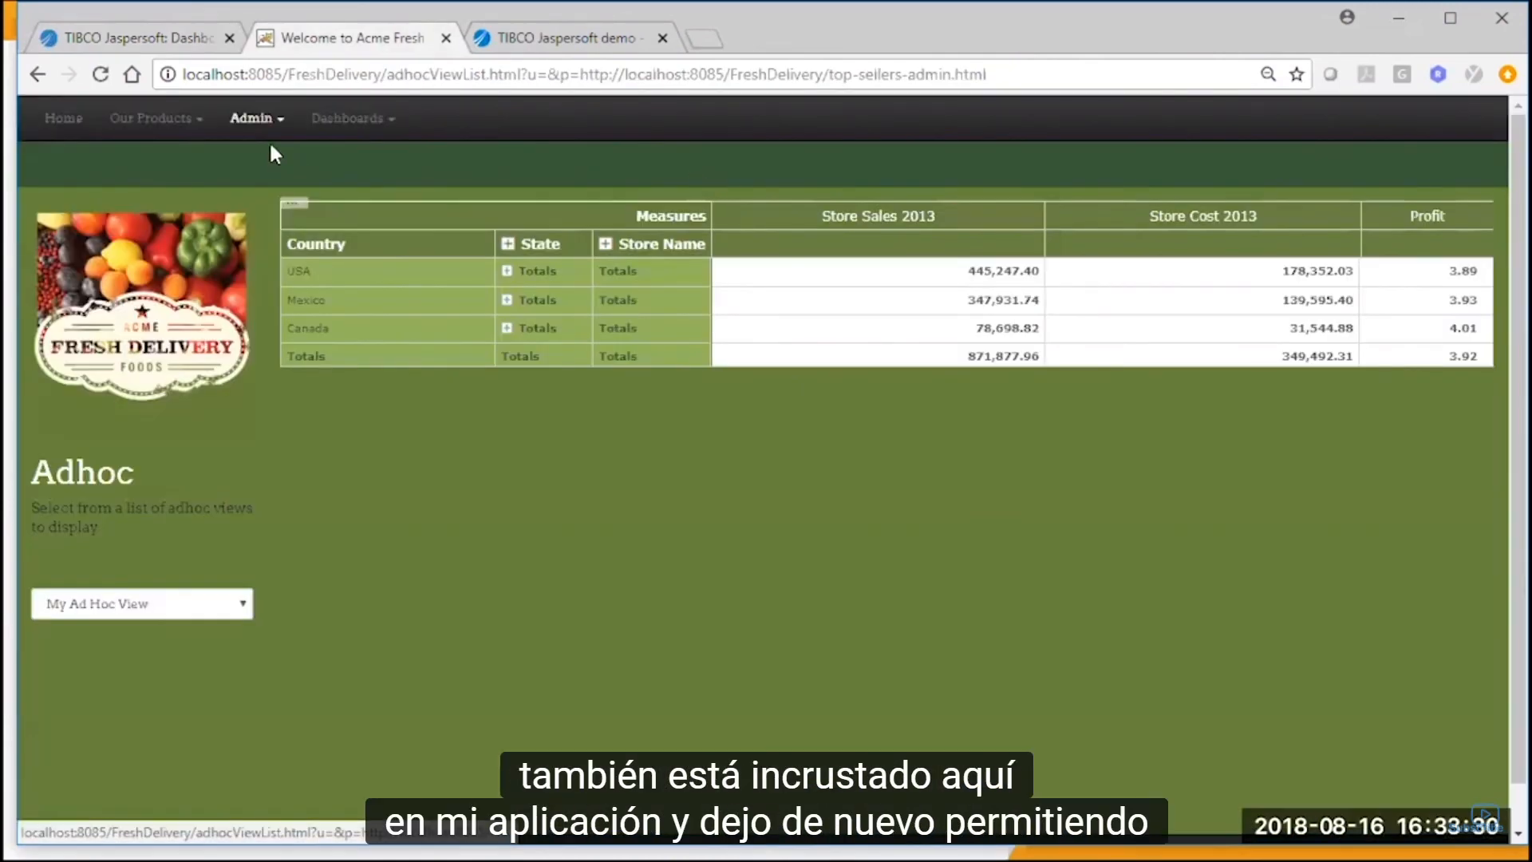
left_click(351, 118)
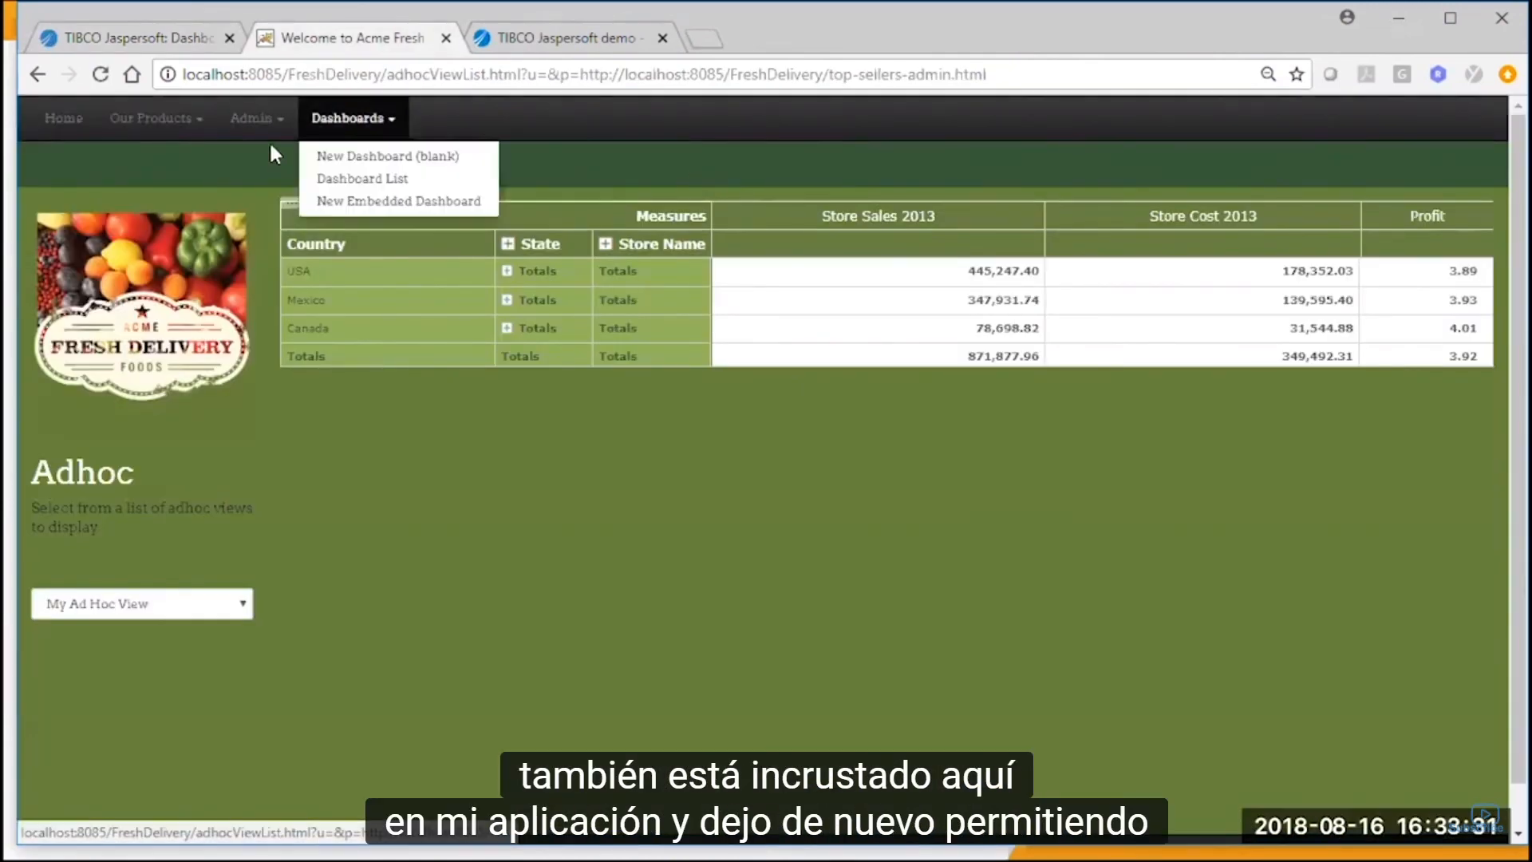
left_click(373, 160)
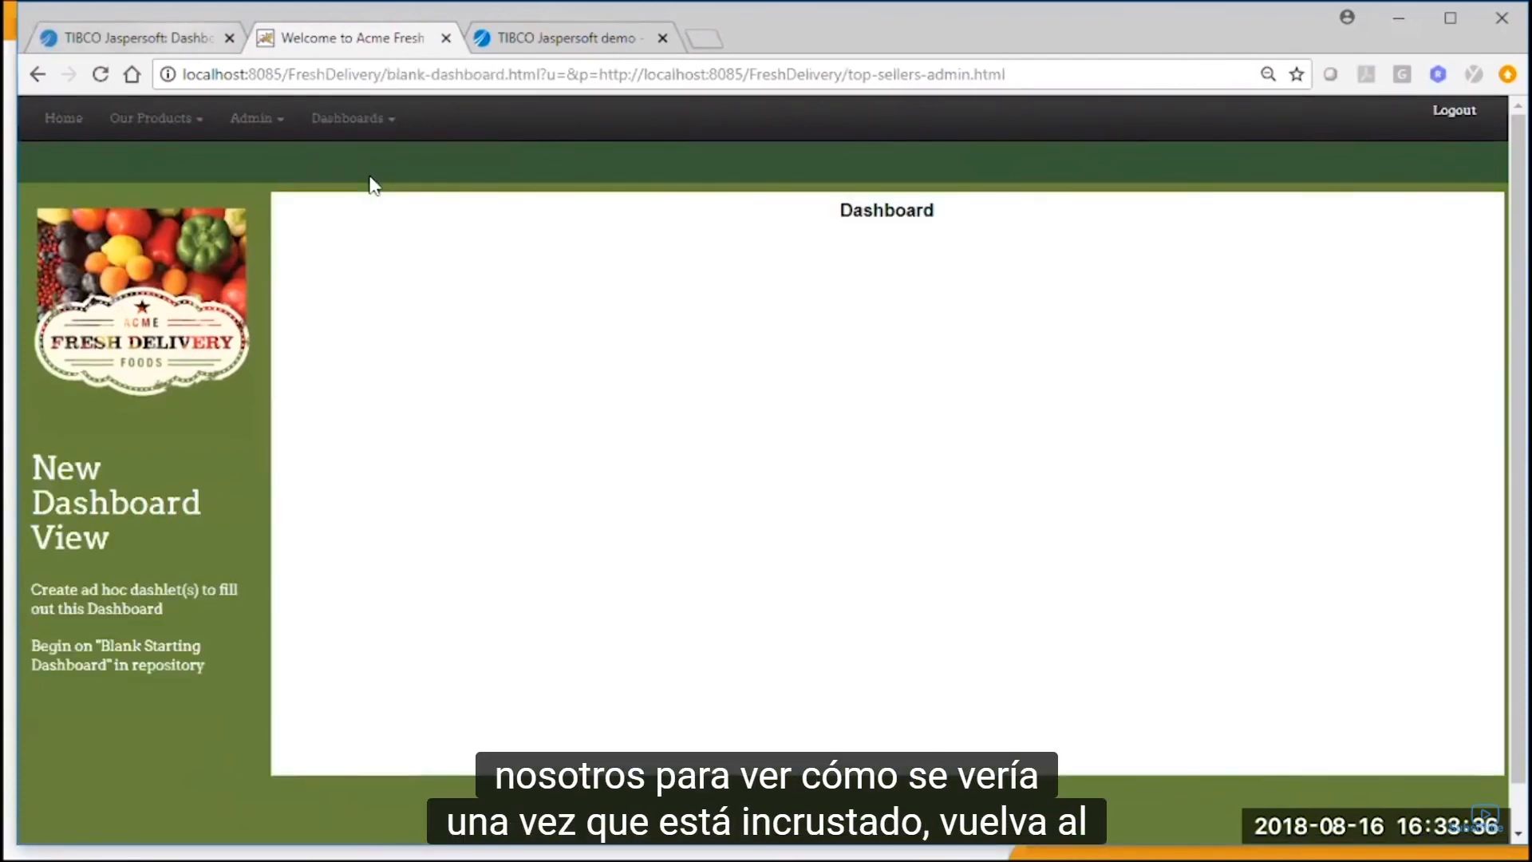
left_click(185, 38)
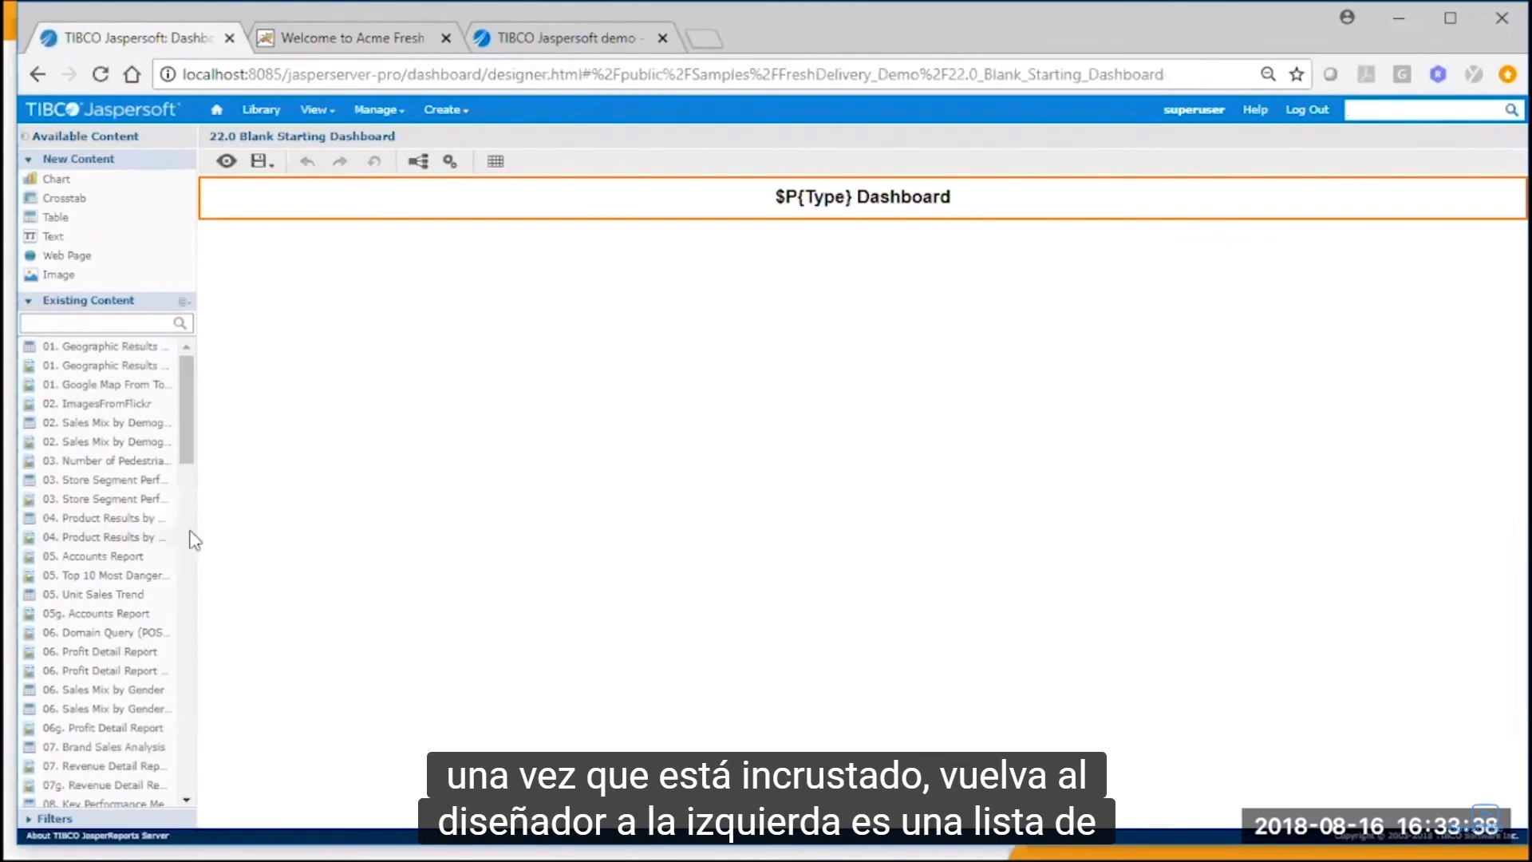
Widen the available content list and add 06. Profit Detail Report - Revised to the empty dashboard area.
left_click_drag(192, 527, 317, 526)
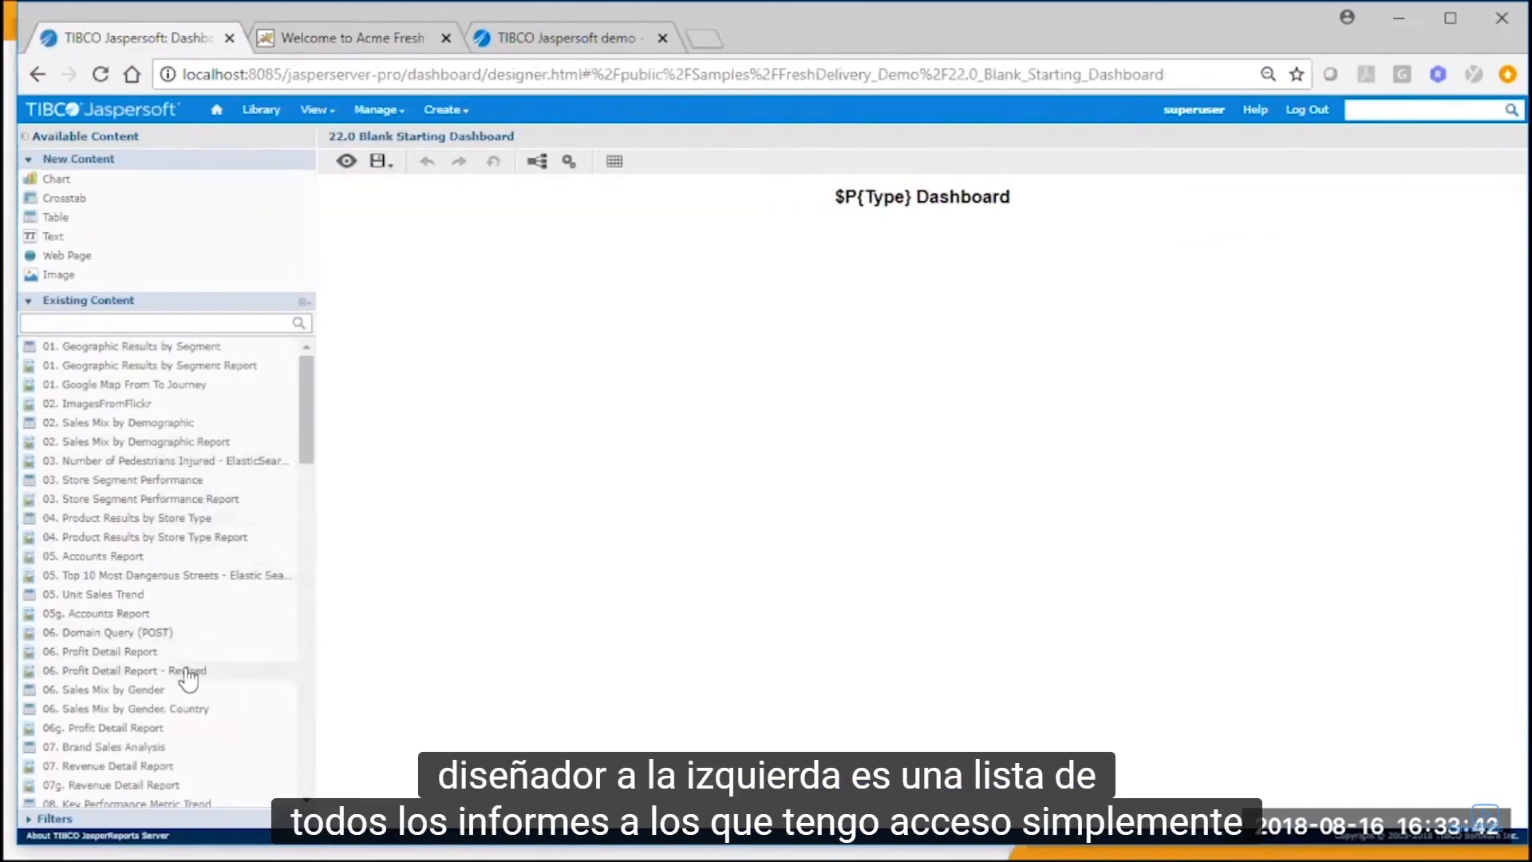
left_click_drag(163, 671, 737, 529)
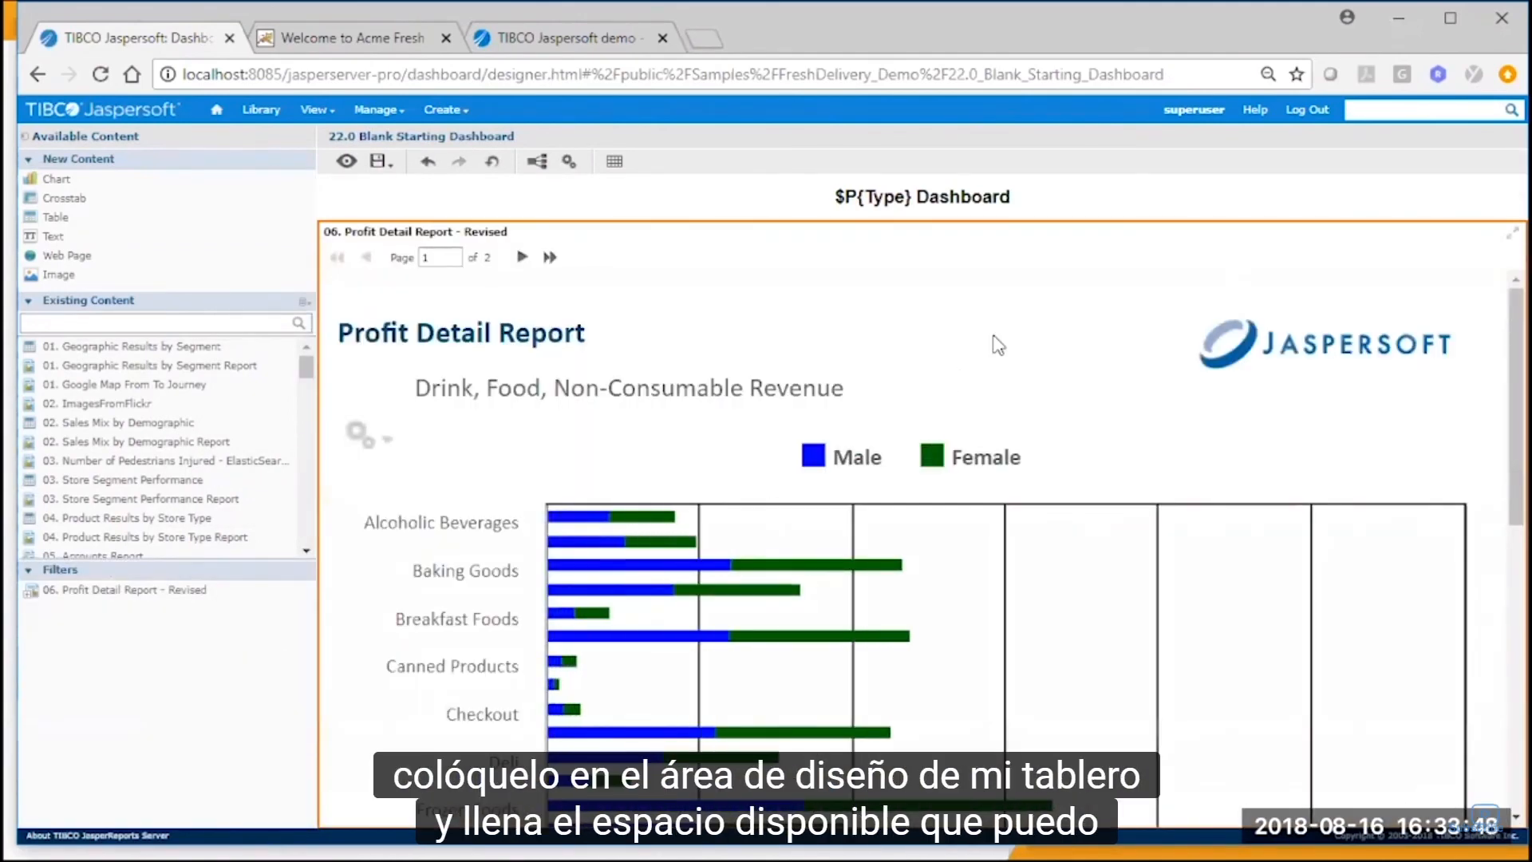
Rename the dashlet Profit Detail Report - Revised, show its refresh and export buttons, keep Scale to Fit at Width, and enable auto-refresh every 5 minutes.
right_click(1034, 307)
left_click(1070, 313)
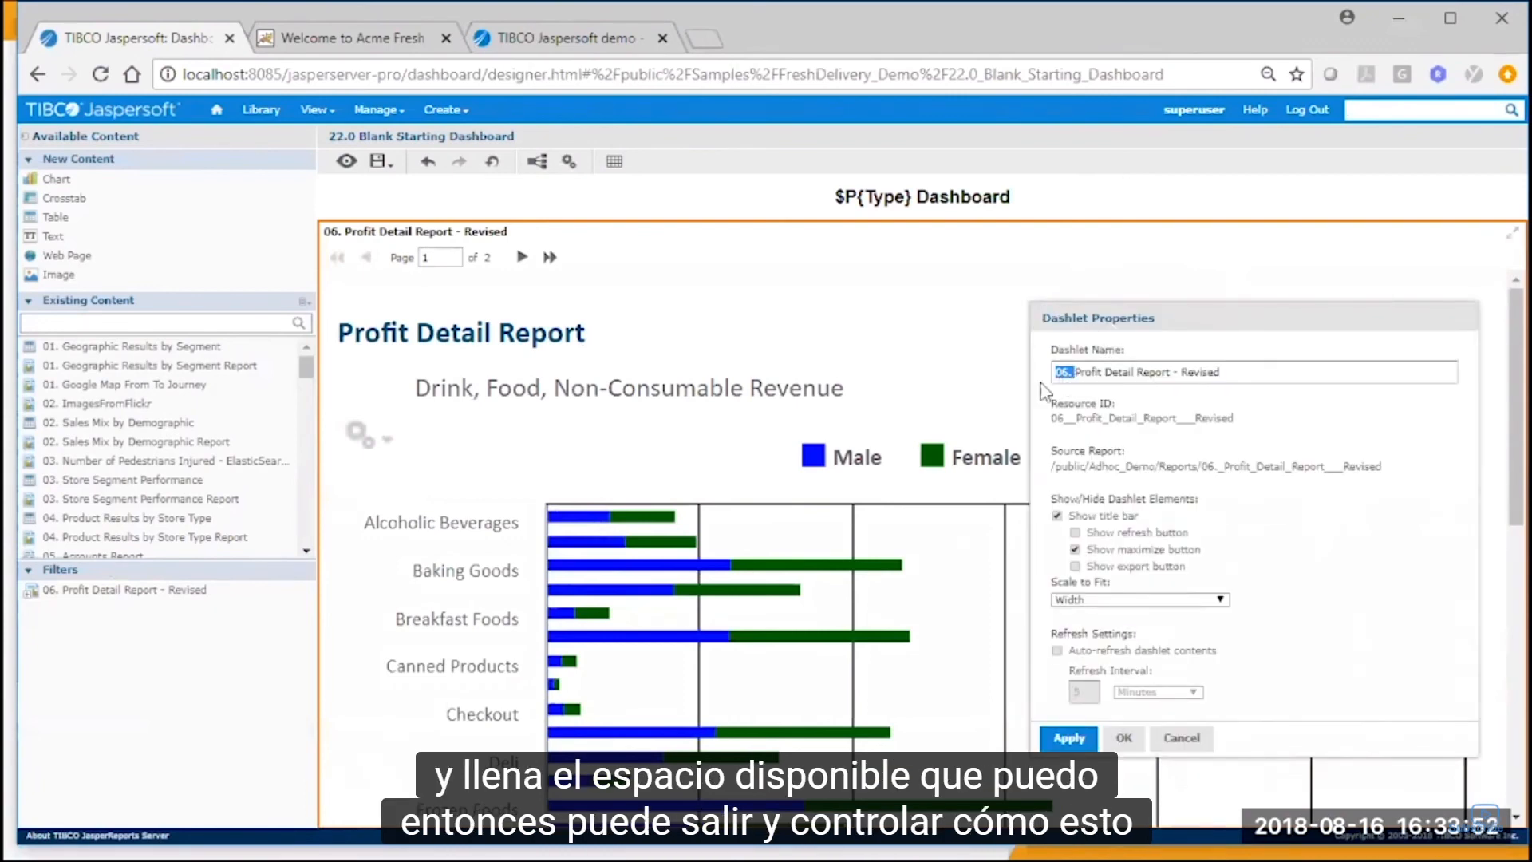
key("BackSpace")
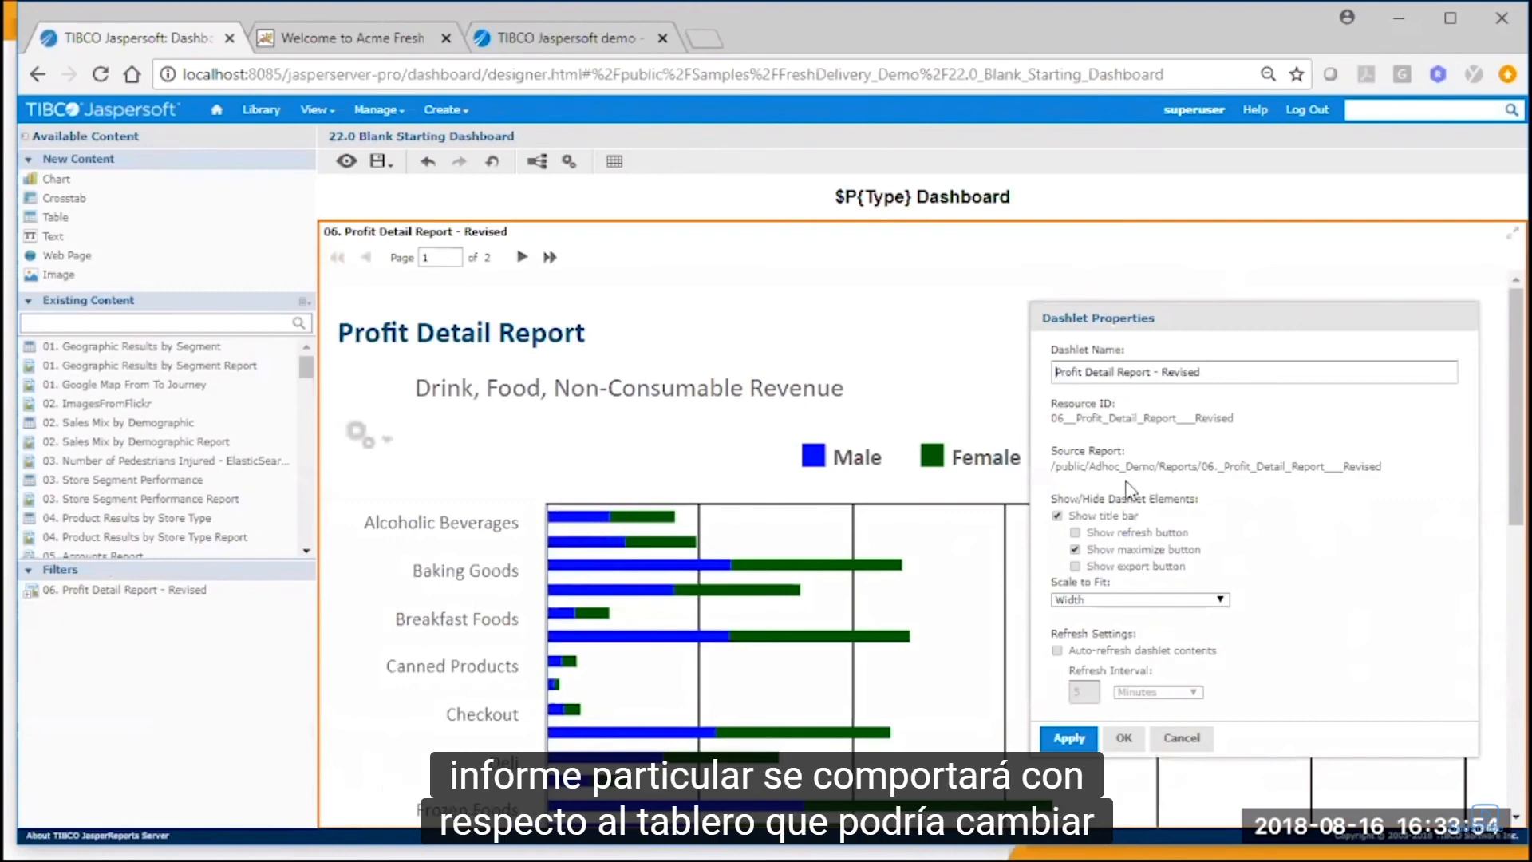
left_click(1075, 534)
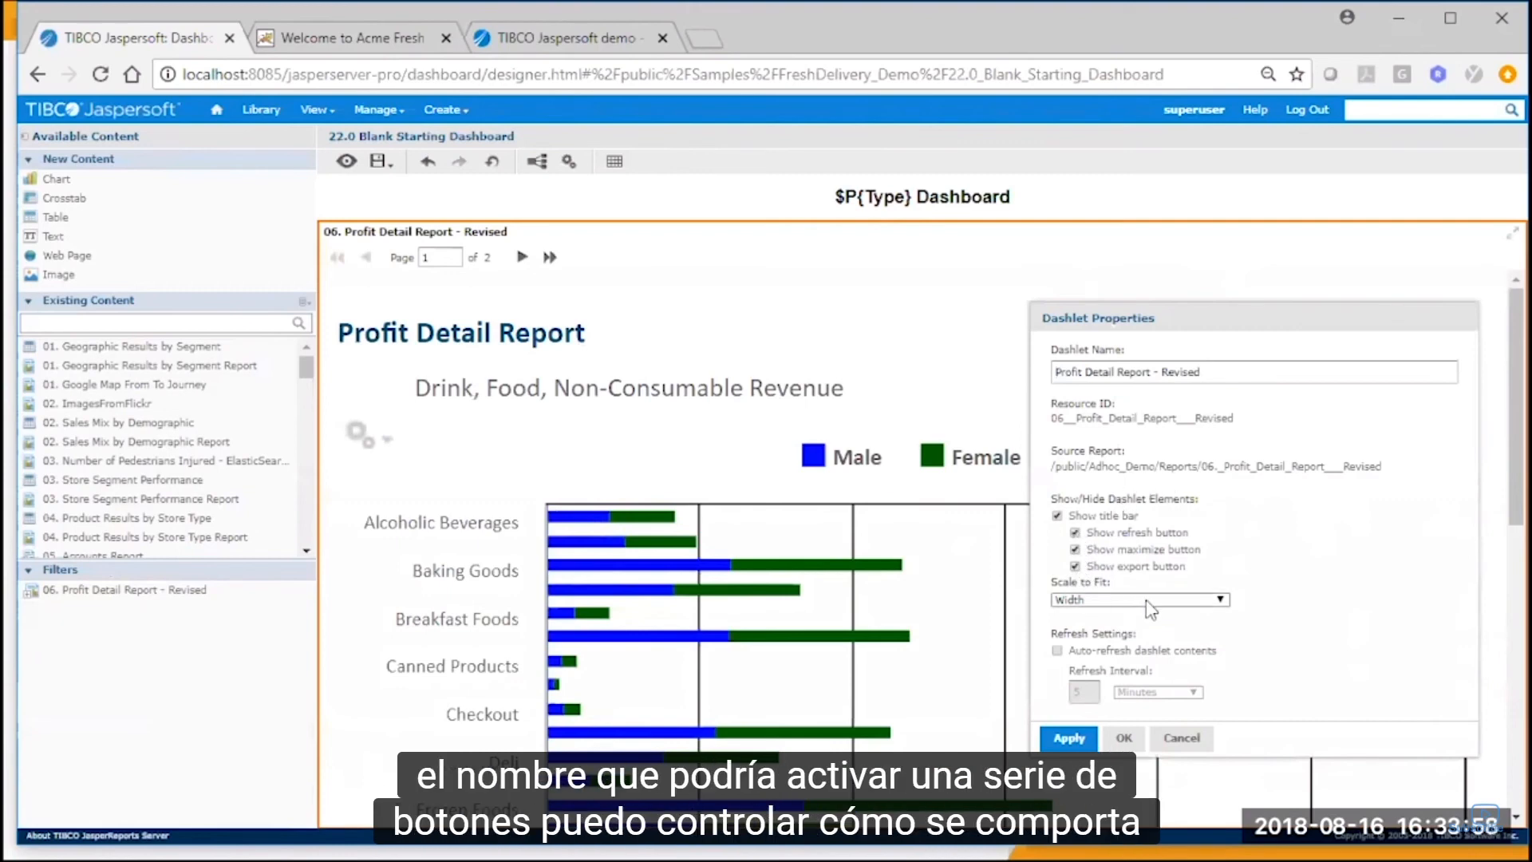
left_click(1167, 602)
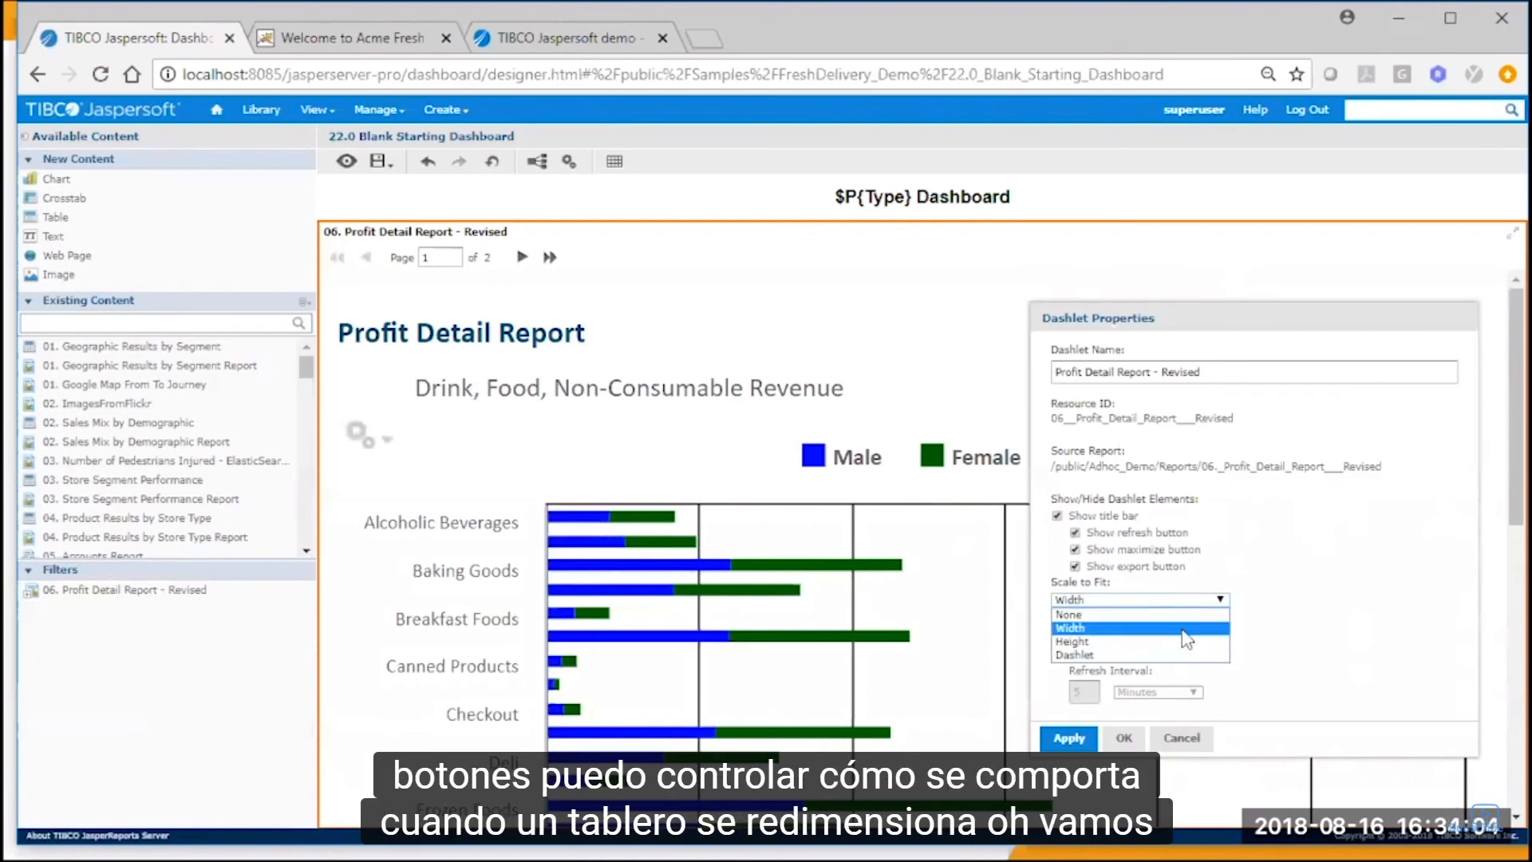
left_click(1180, 627)
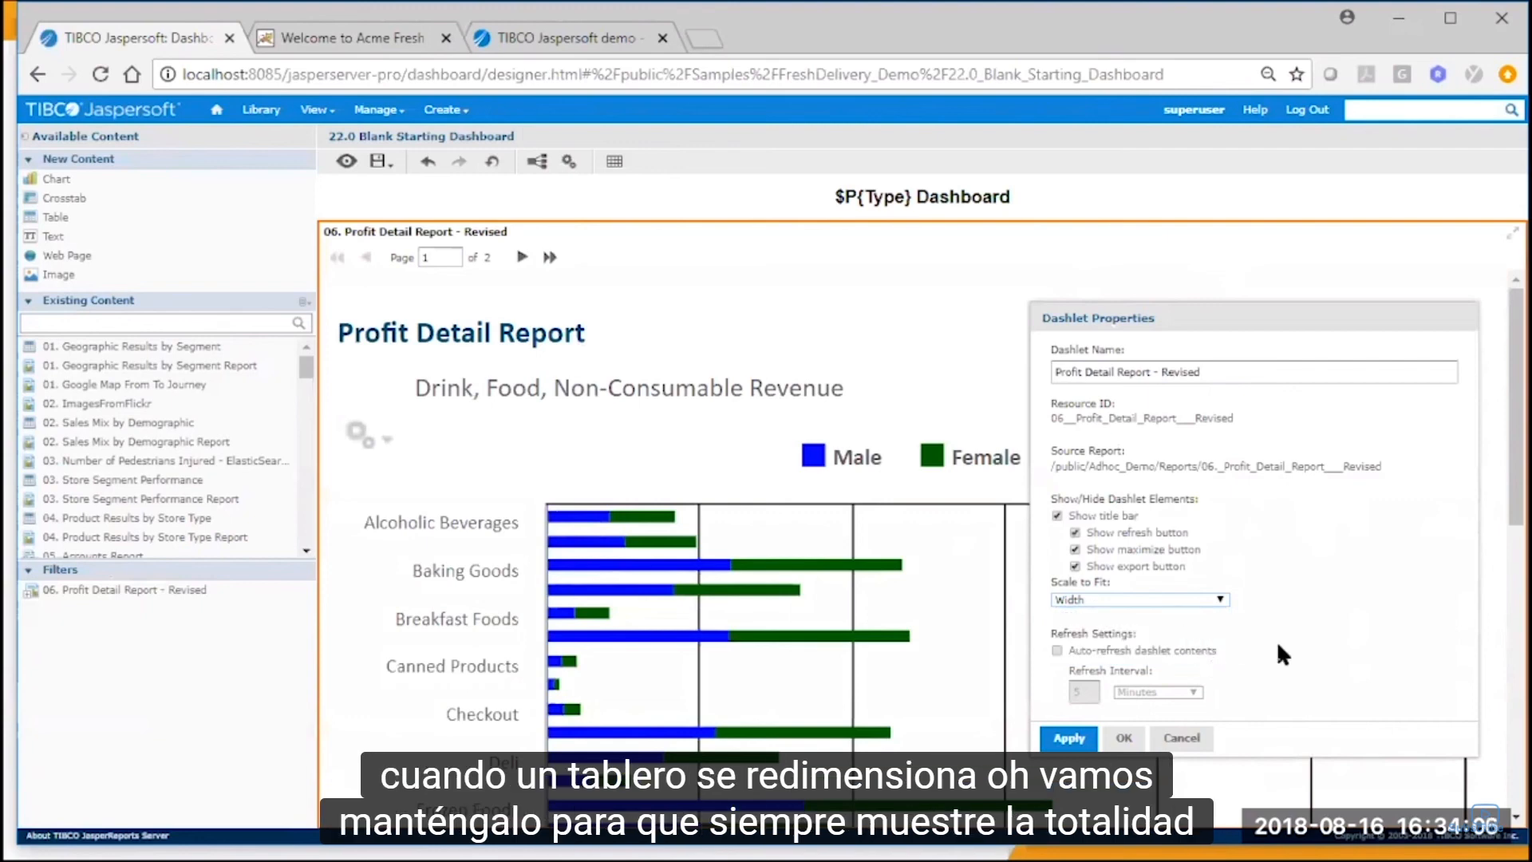
left_click(1058, 651)
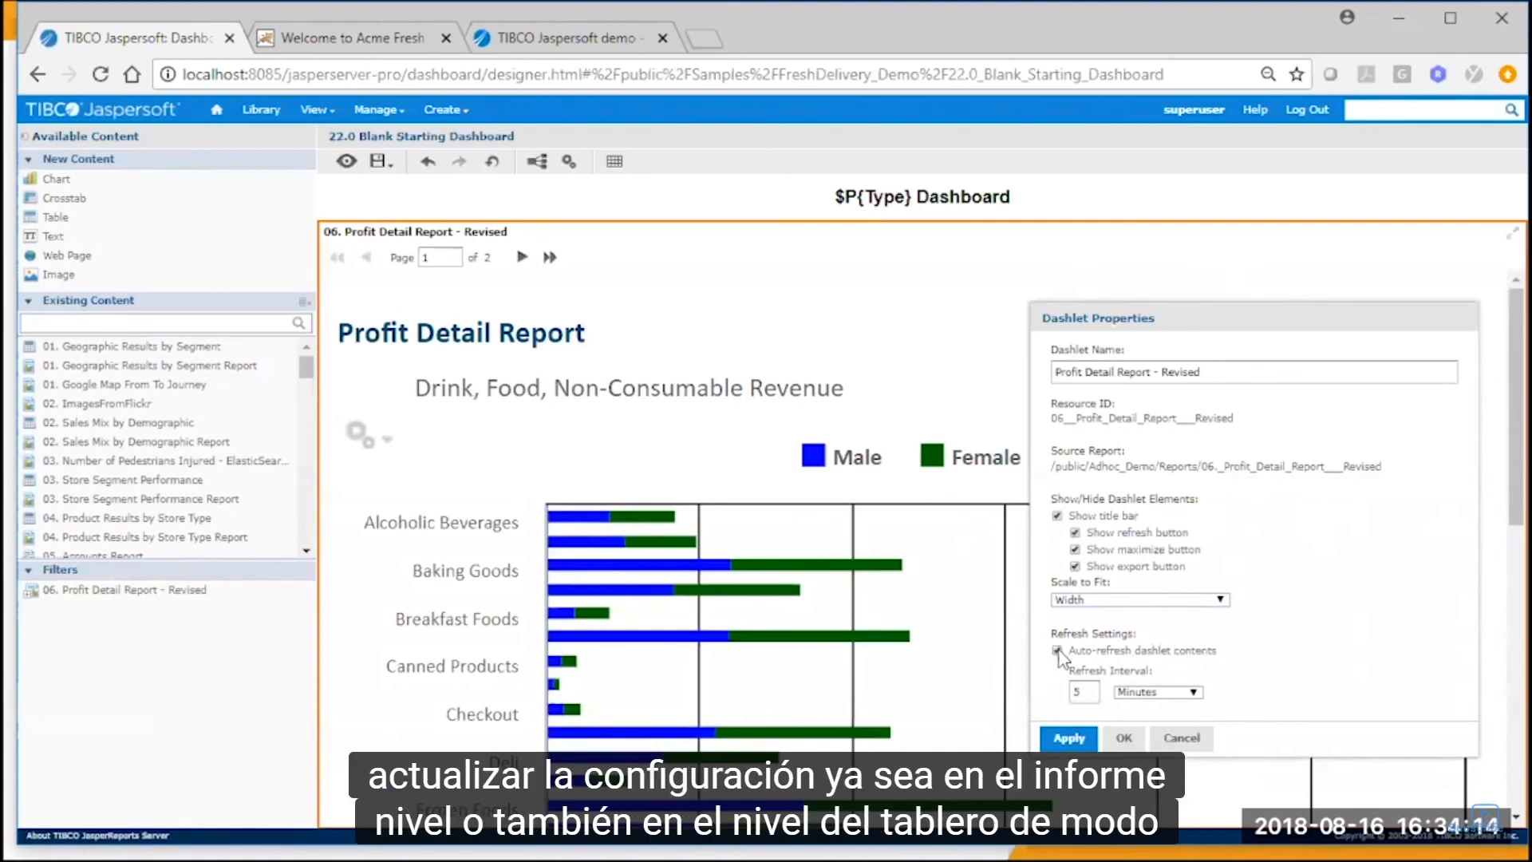
left_click(1126, 736)
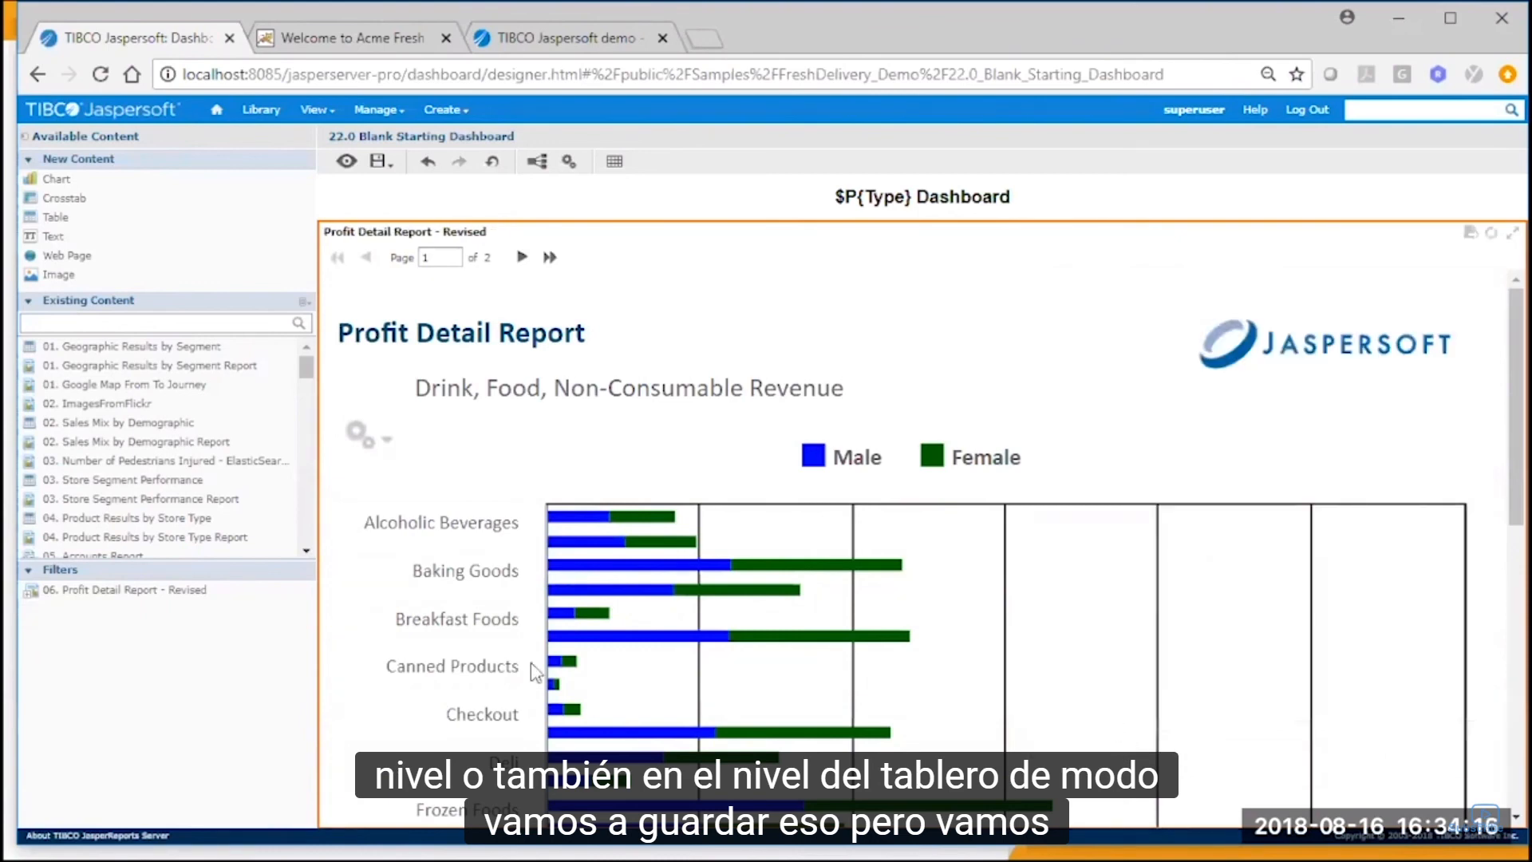
Add 08. Unit Sales Detail Report - Revised beside the profit report, and place My Ad Hoc View, found by searching "my", above it.
left_click(308, 521)
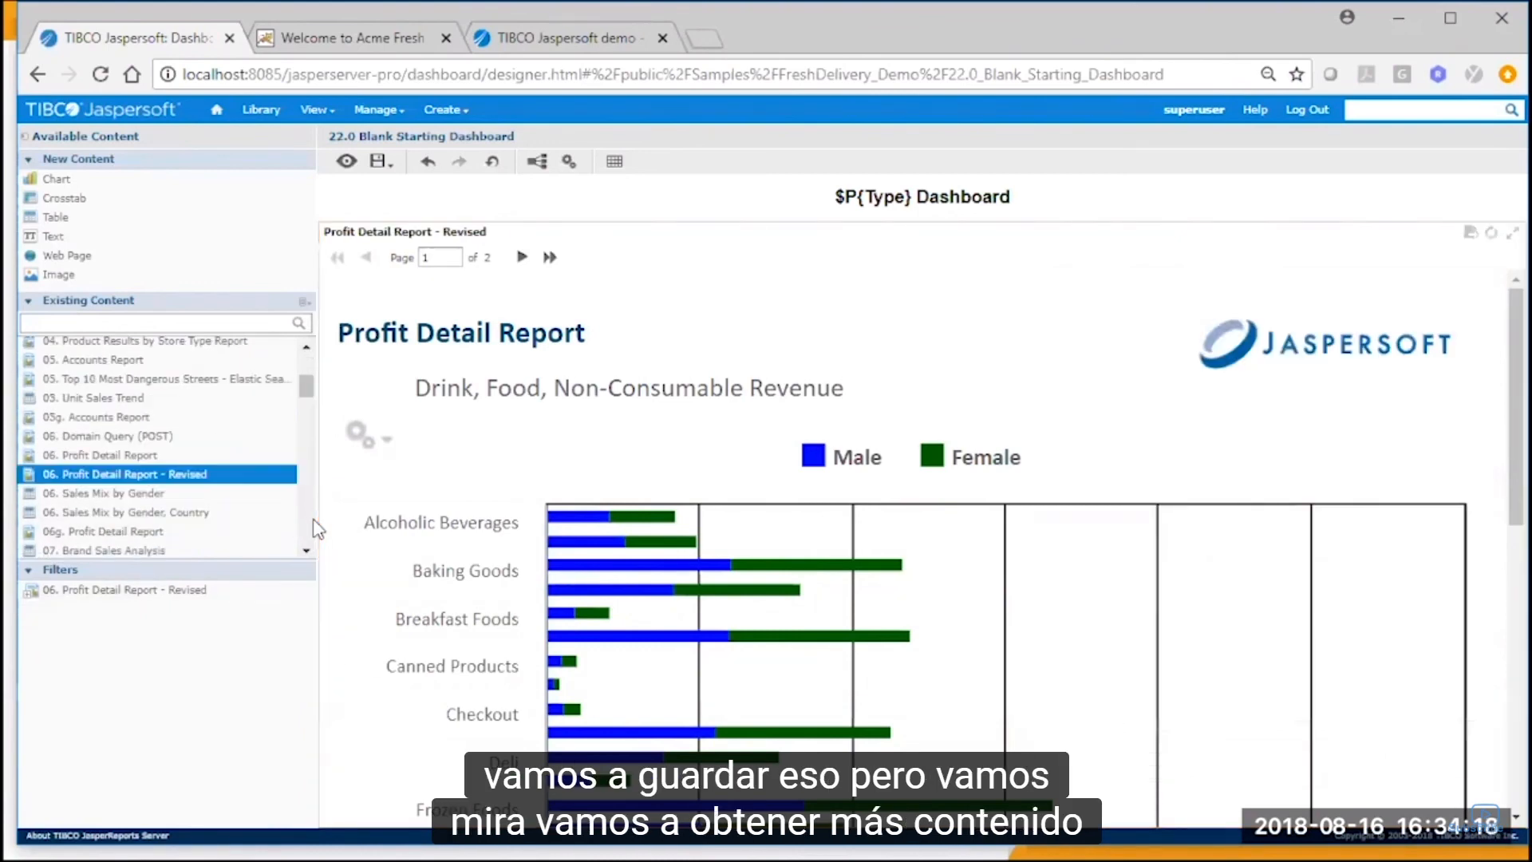
left_click(310, 523)
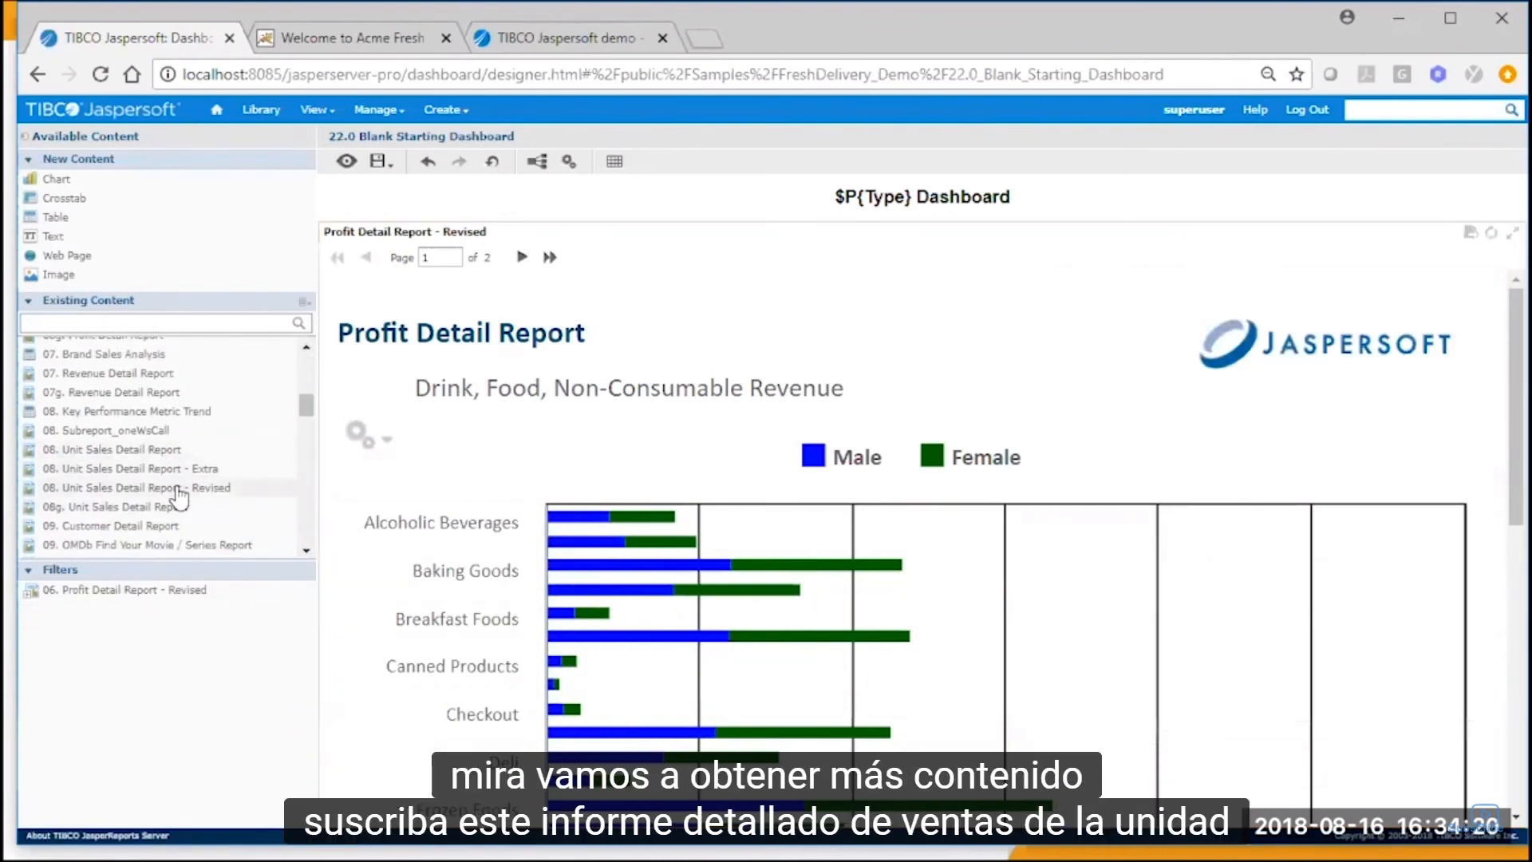
left_click_drag(177, 494, 489, 510)
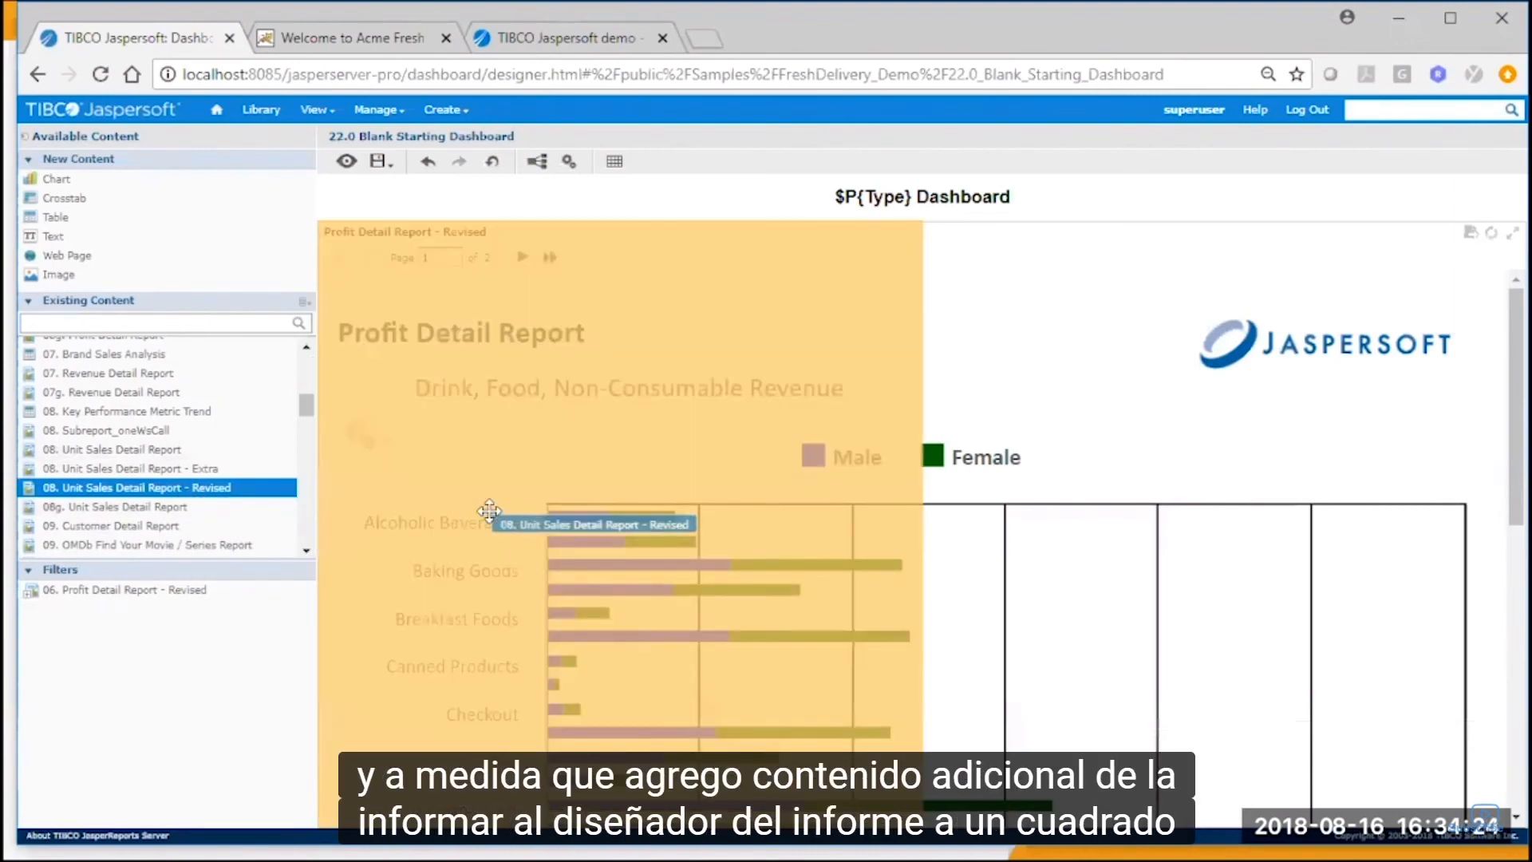
left_click_drag(494, 512, 1125, 614)
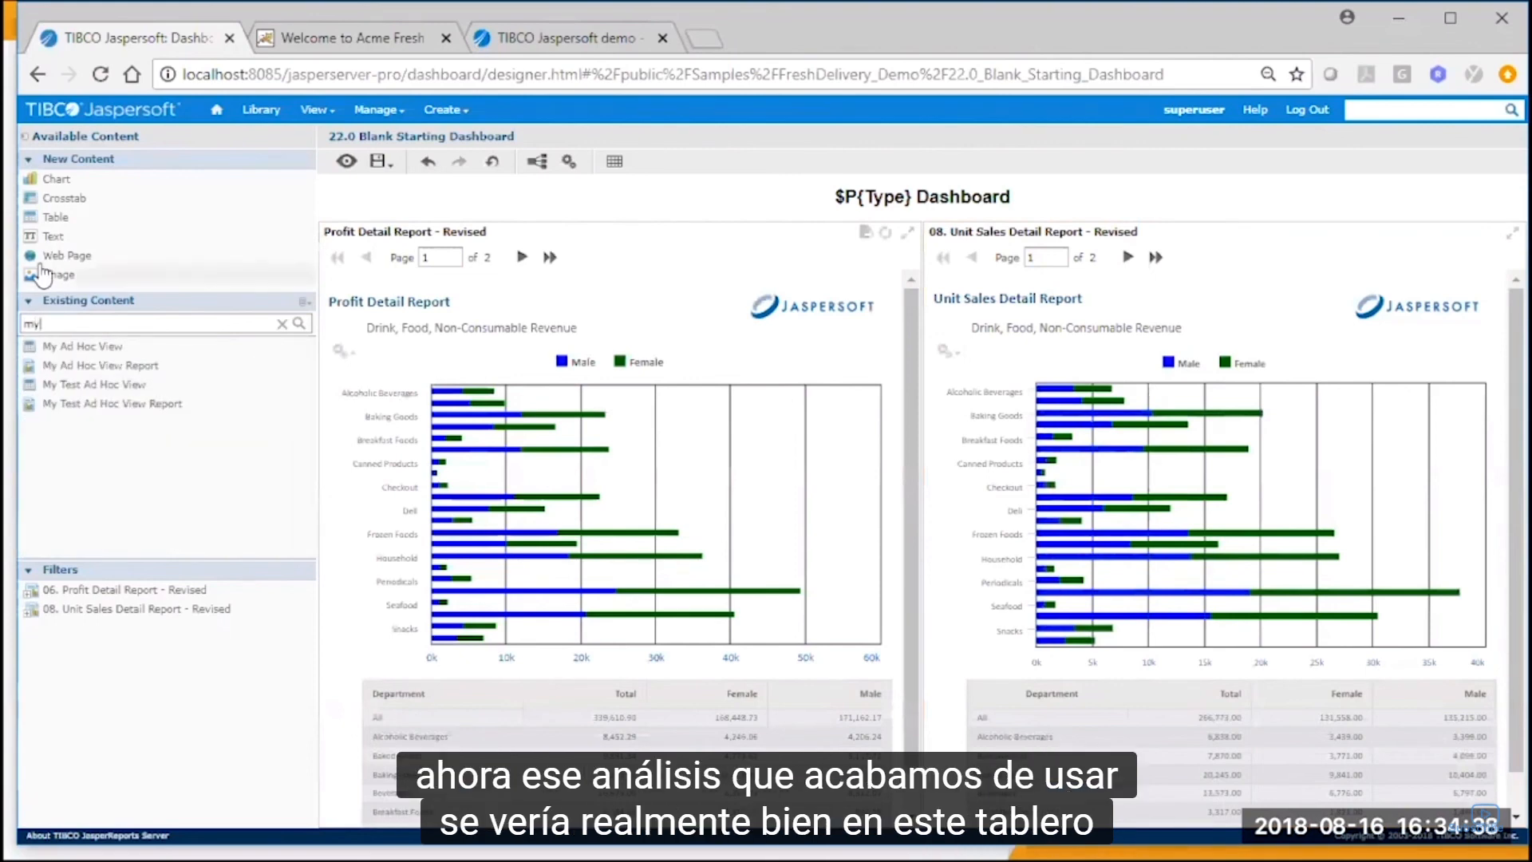
left_click_drag(97, 347, 1197, 351)
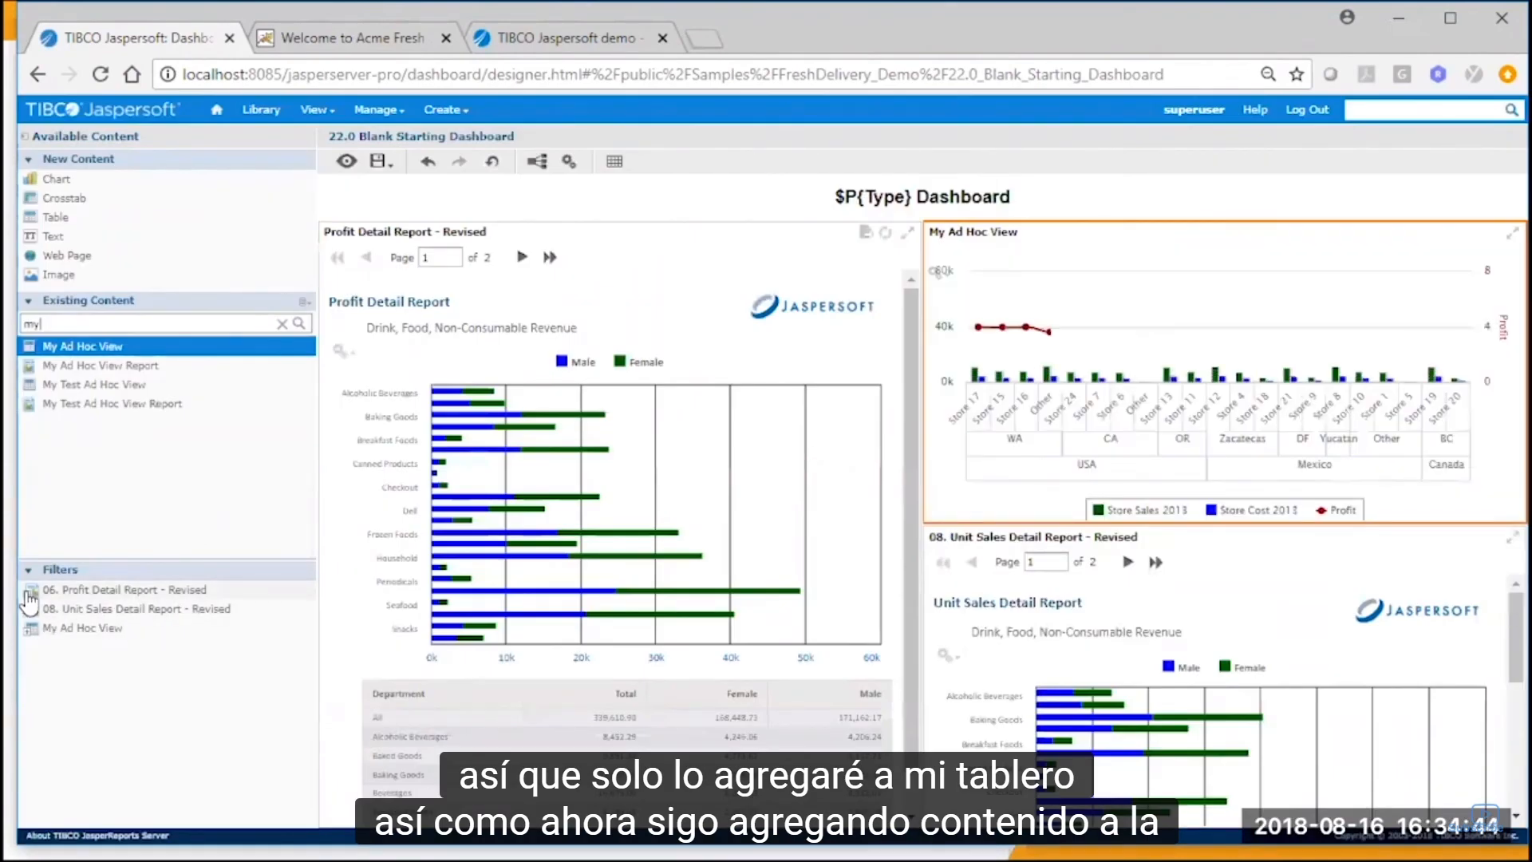
Expand the filters of the three dashlets and place the profit report's ProductFamily filter above the Profit Detail Report dashlet.
left_click(29, 632)
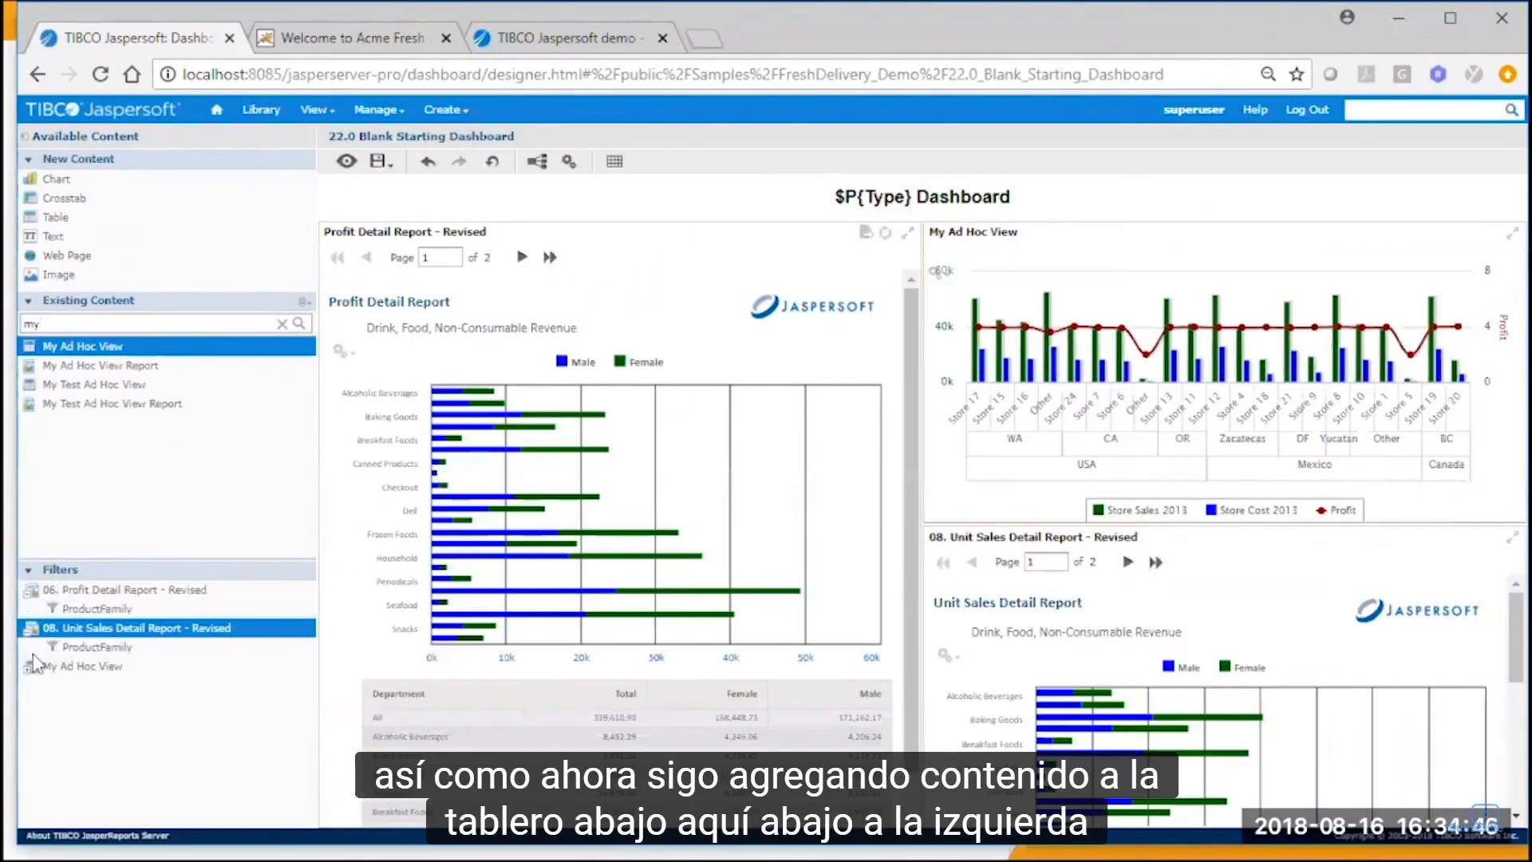
left_click(29, 669)
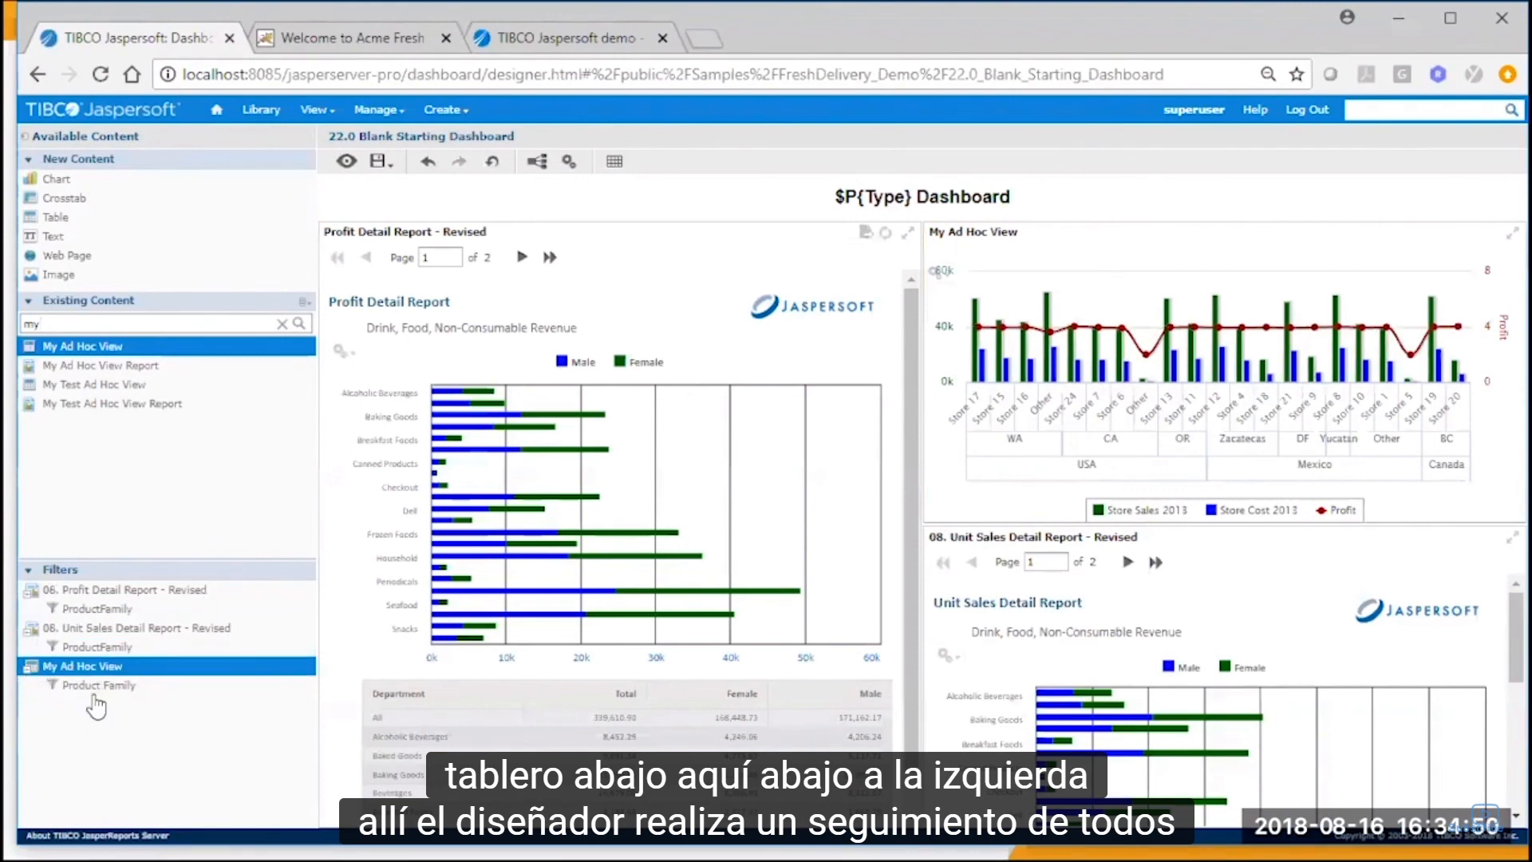
left_click(122, 647)
left_click(120, 609)
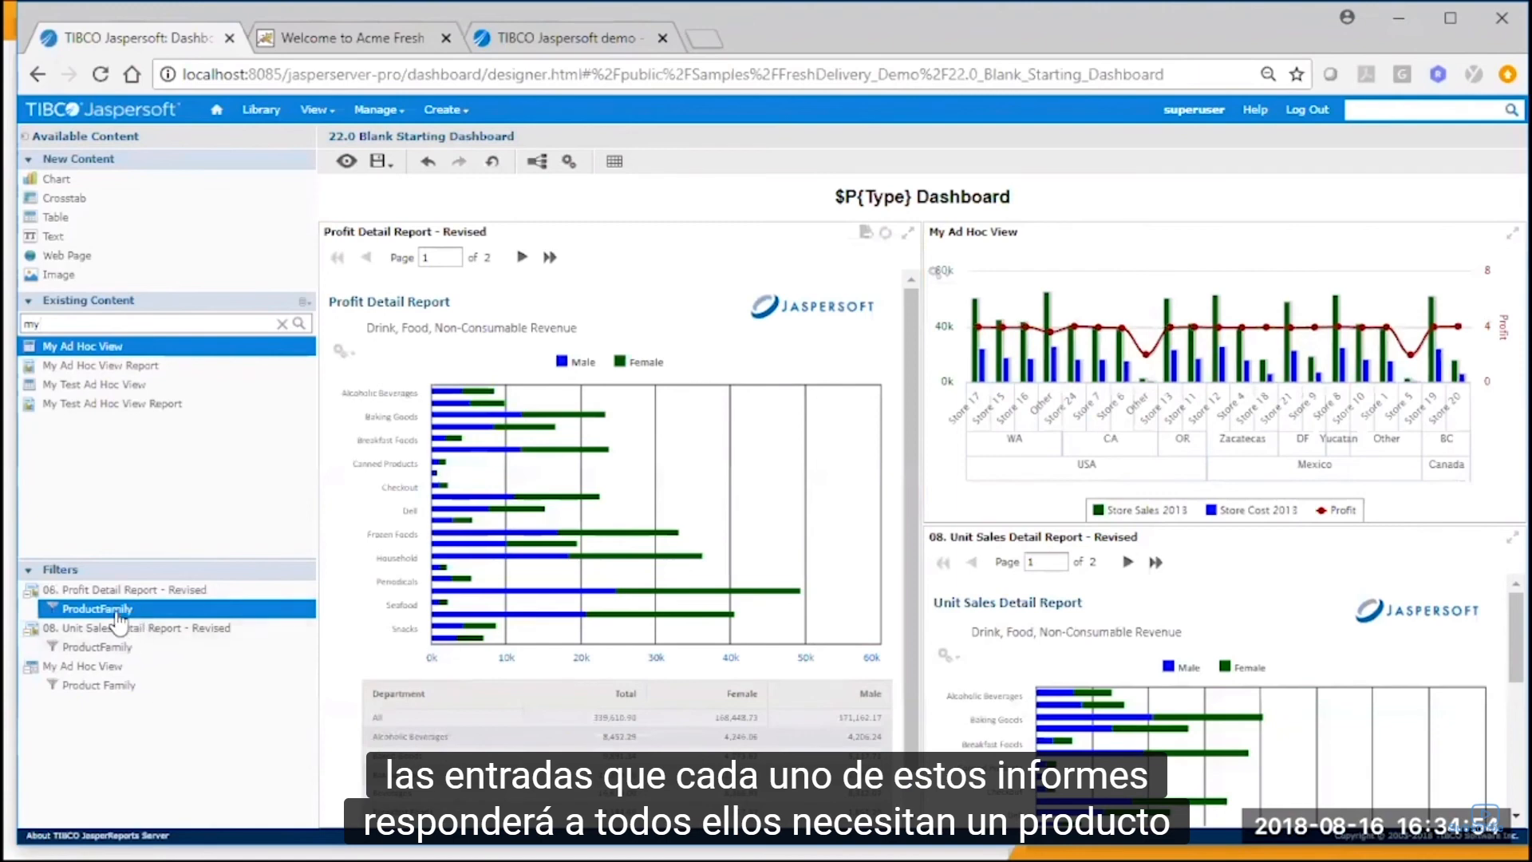
left_click_drag(114, 621, 730, 321)
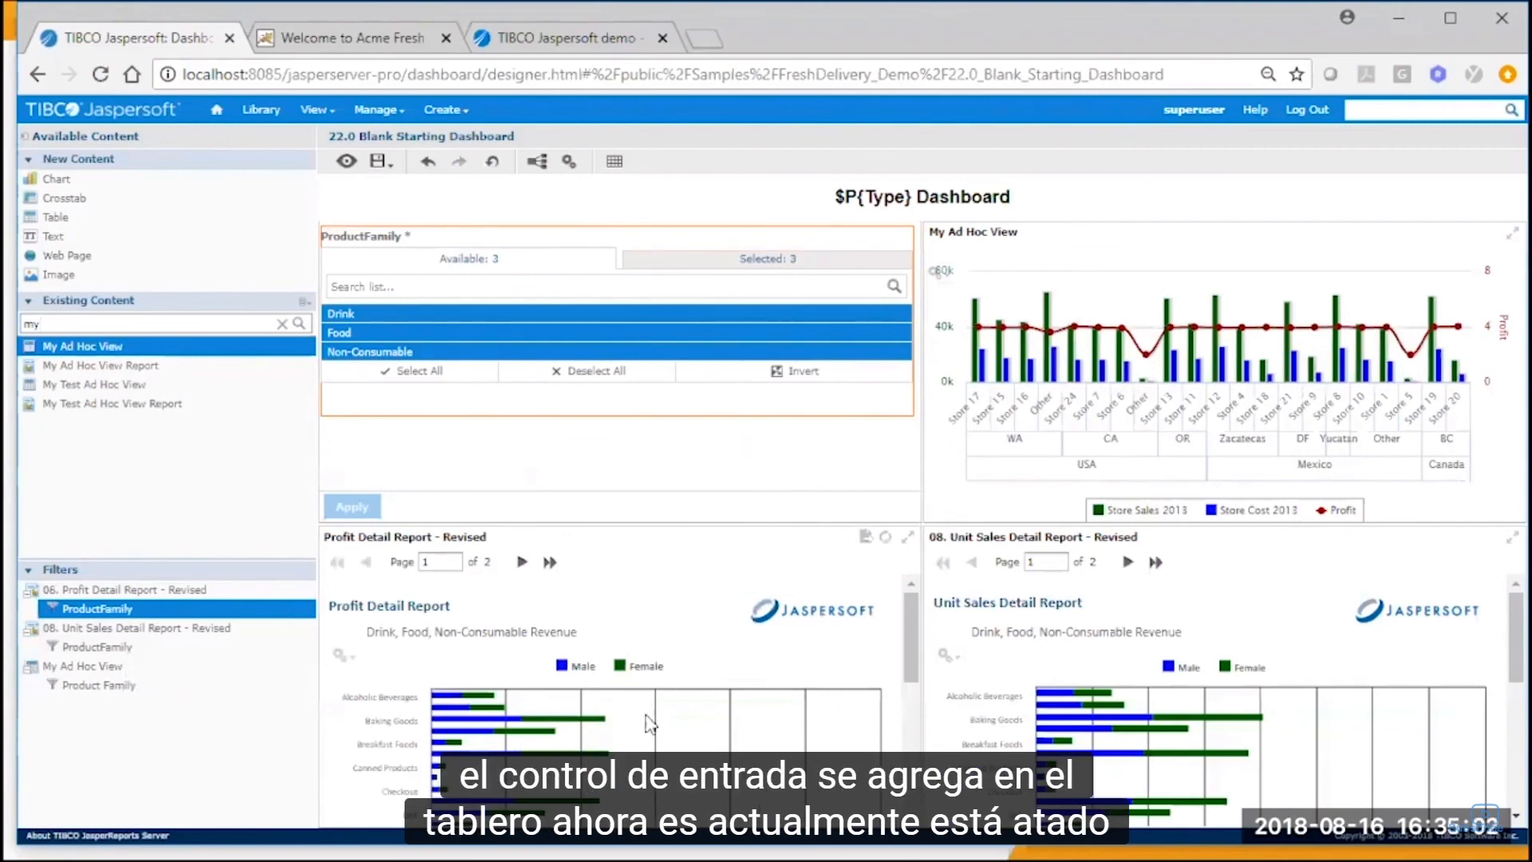
In the parameter mapping, map the ProductFamily filter to the ProductFamily parameter of 08. Unit Sales Detail Report - Revised.
left_click(539, 164)
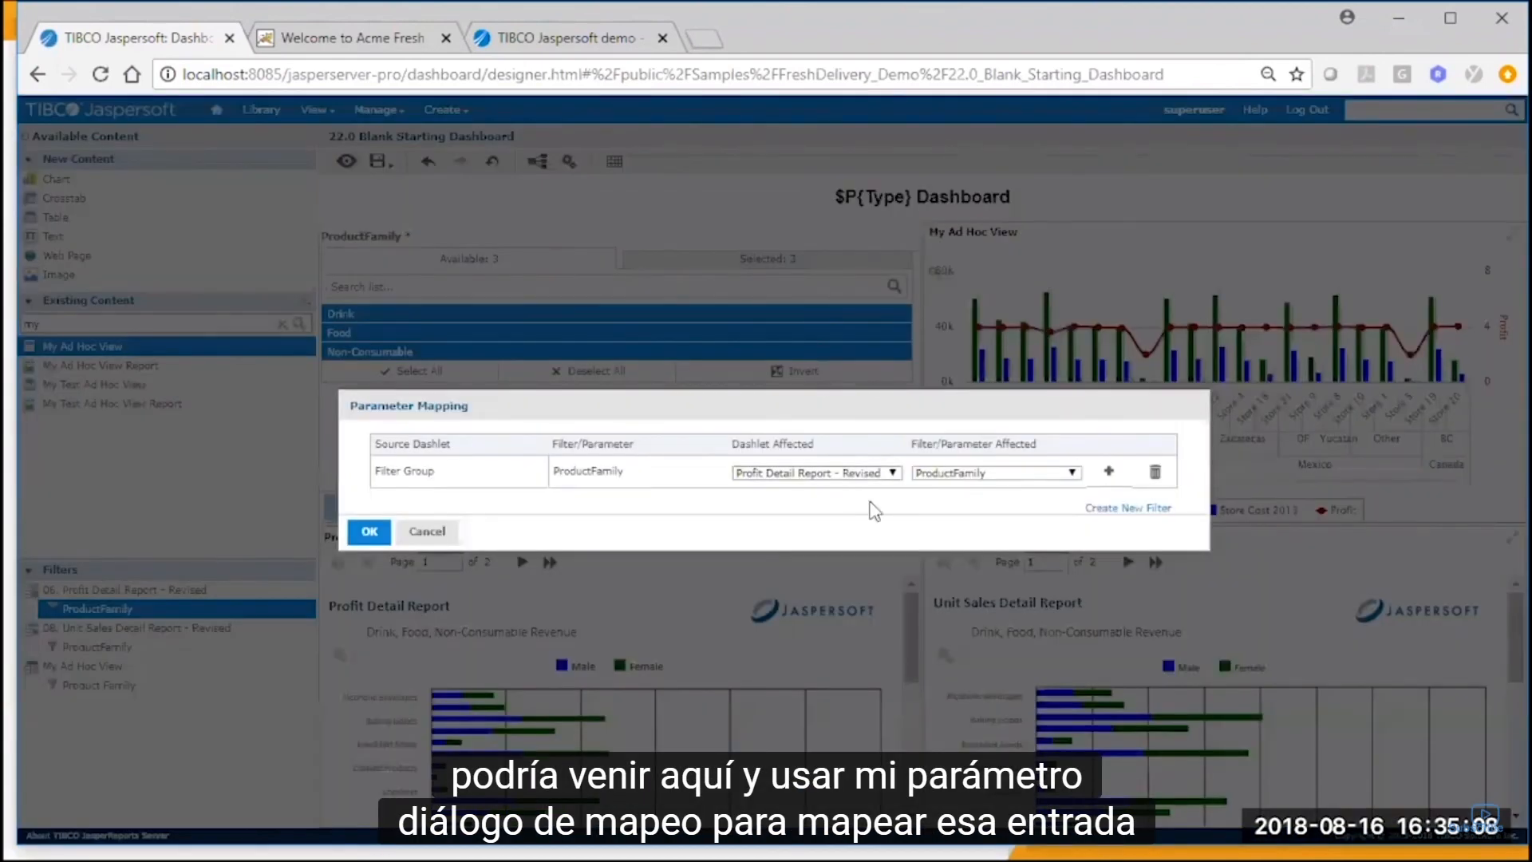
left_click(1109, 473)
left_click(874, 505)
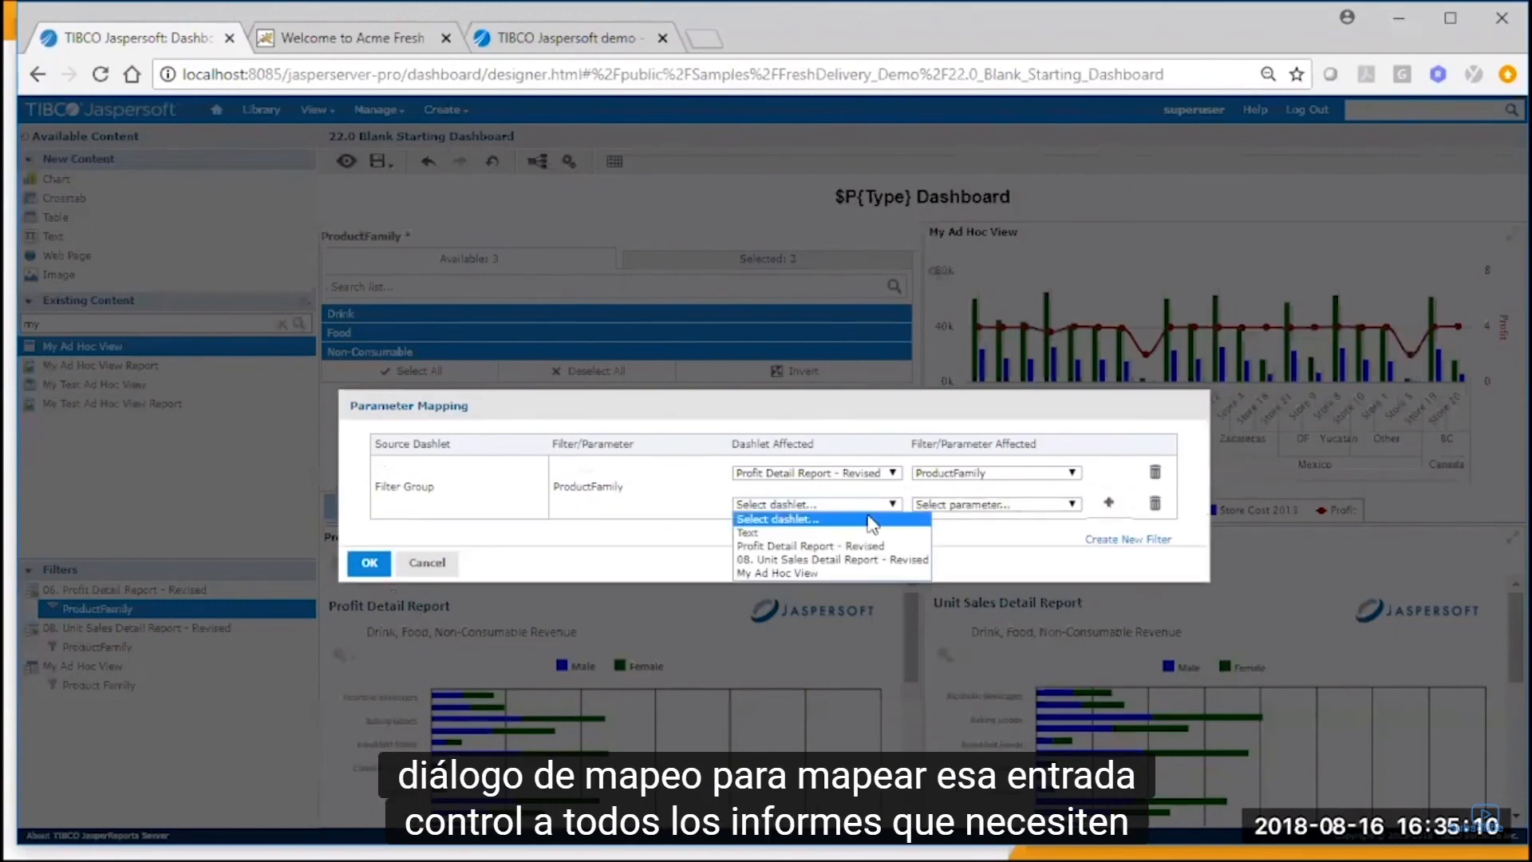
left_click(877, 560)
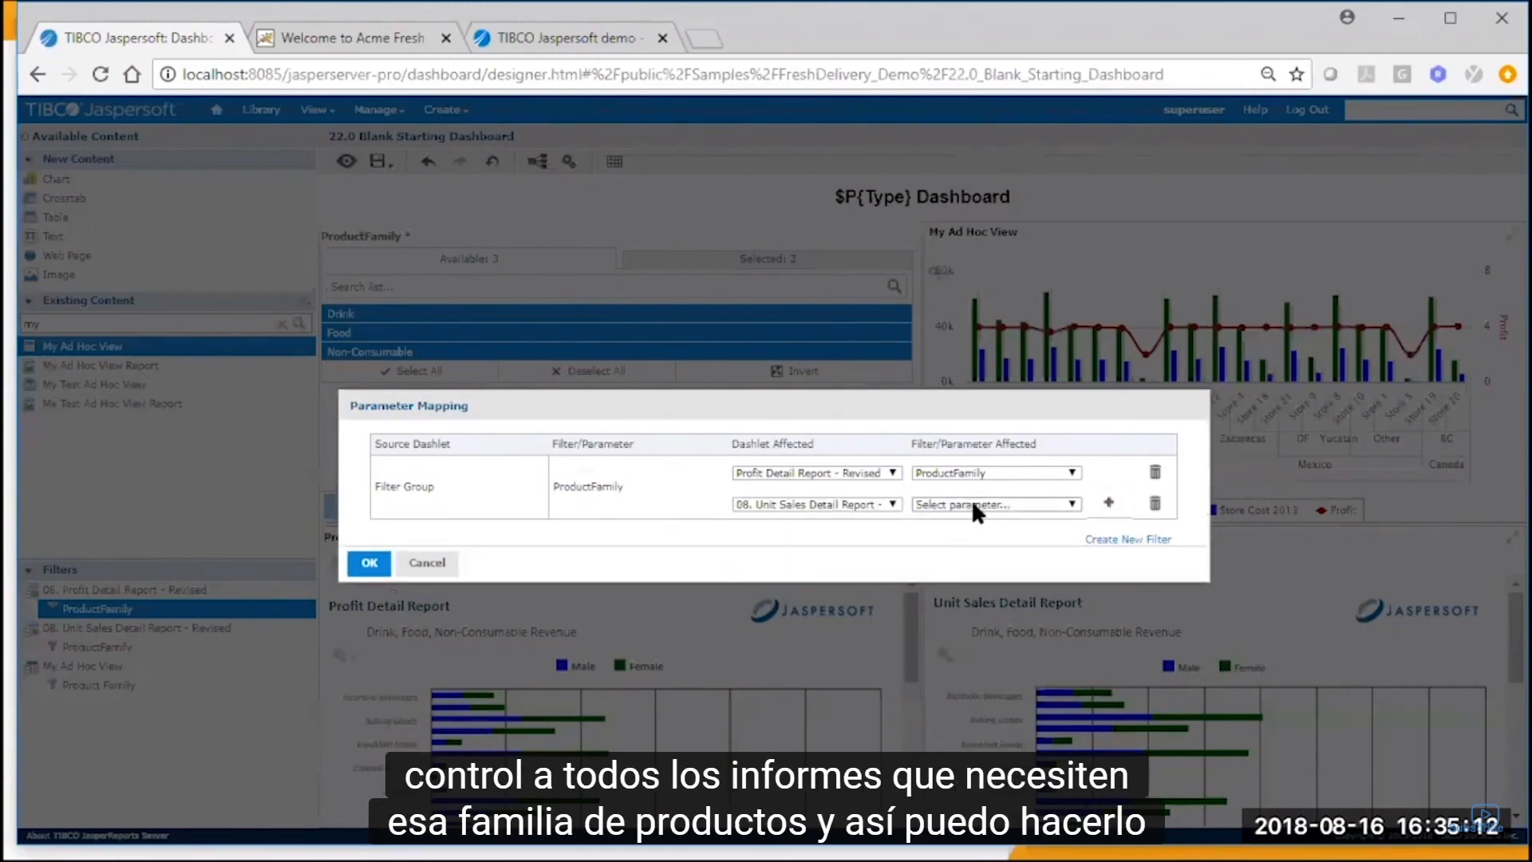
left_click(971, 503)
left_click(975, 531)
Also map the ProductFamily filter to the Product Family parameter of My Ad Hoc View and apply the mapping.
left_click(1109, 502)
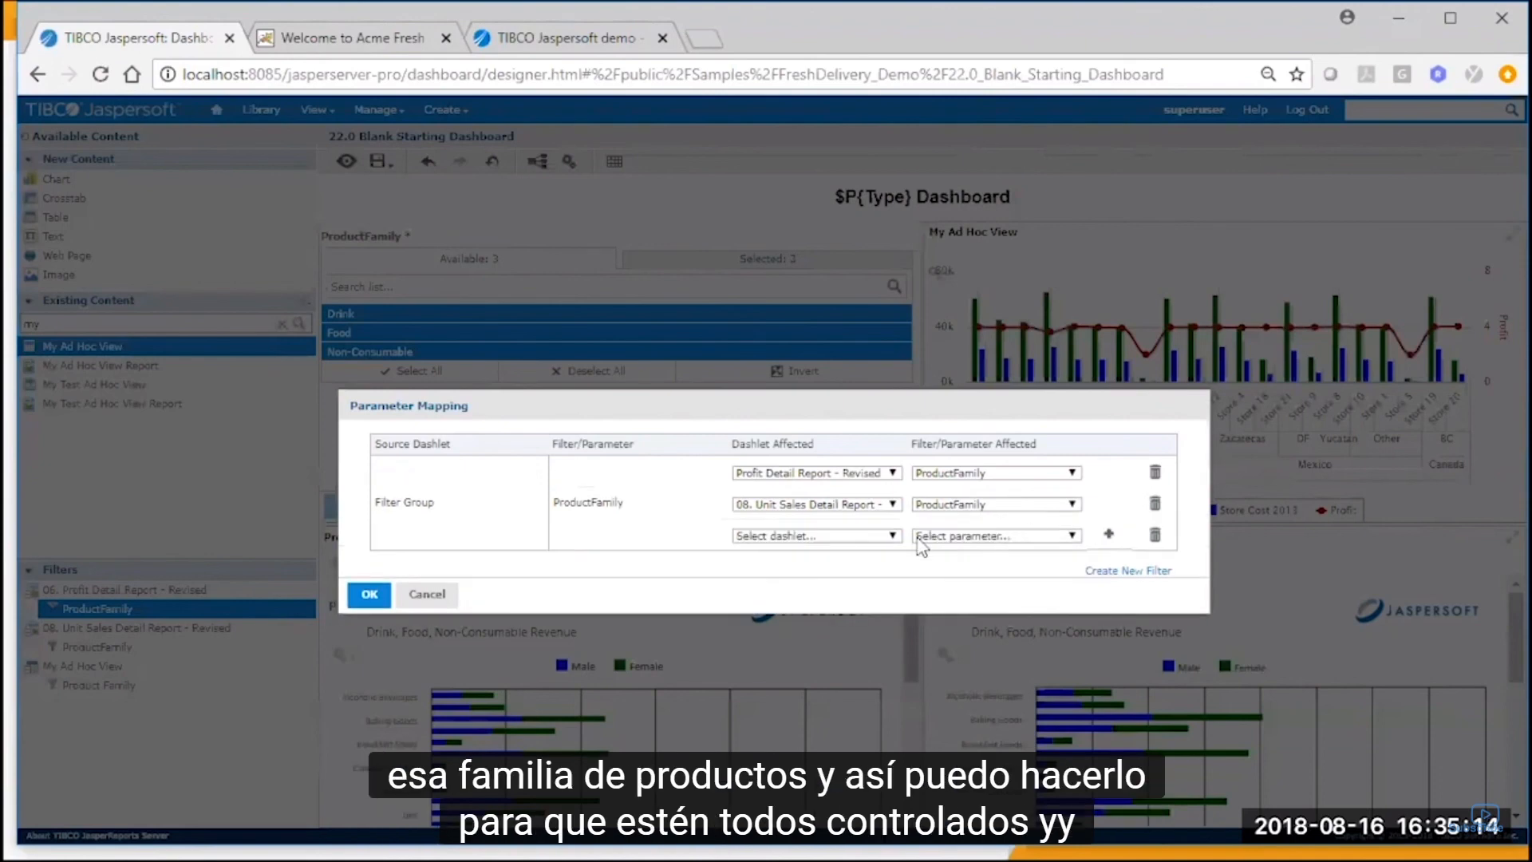
left_click(892, 537)
left_click(887, 604)
left_click(1002, 536)
left_click(990, 565)
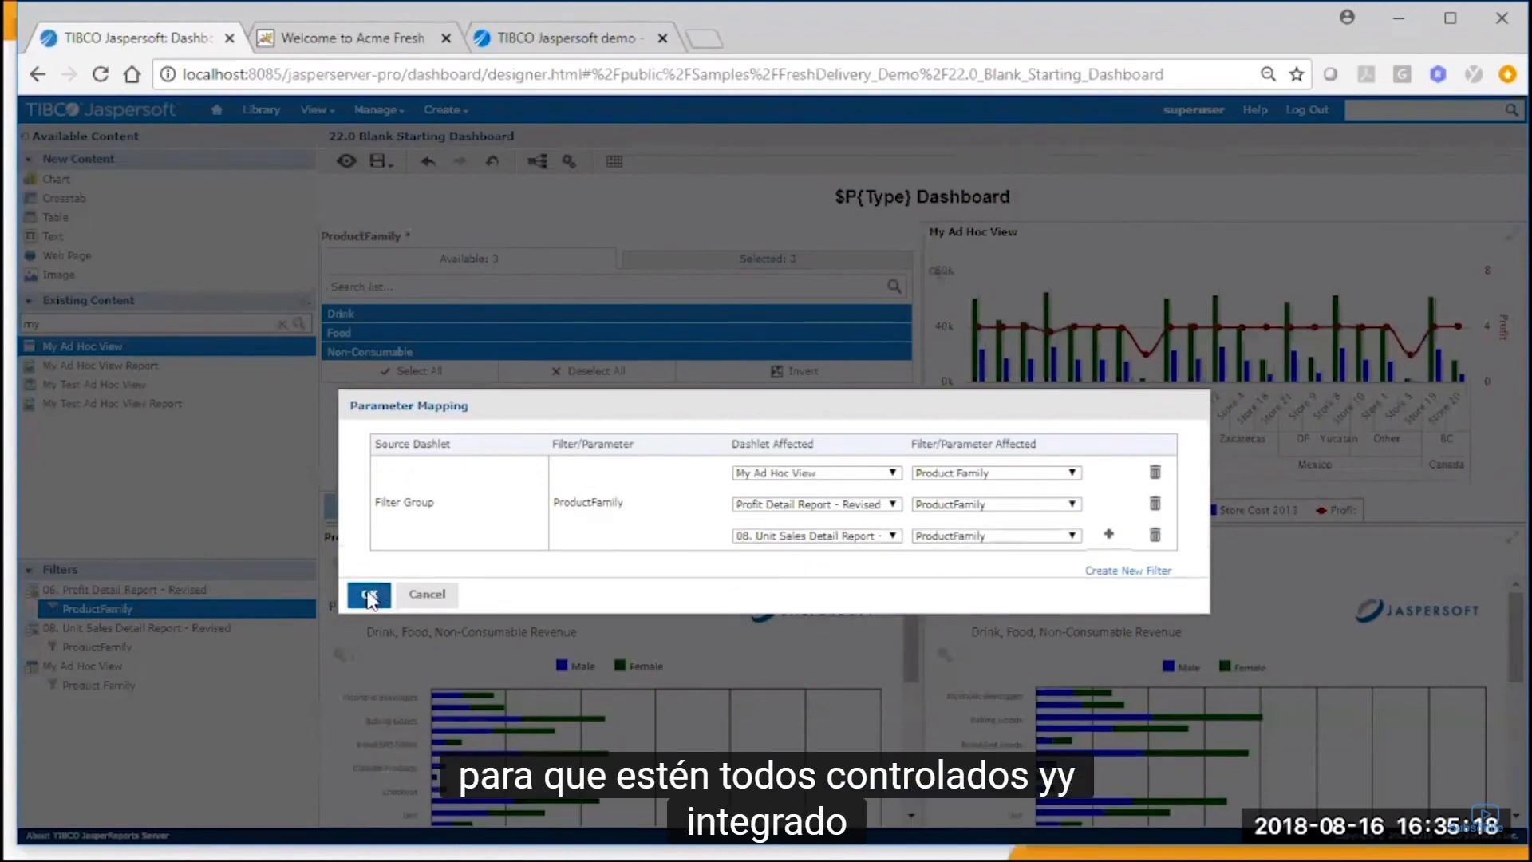
left_click(370, 595)
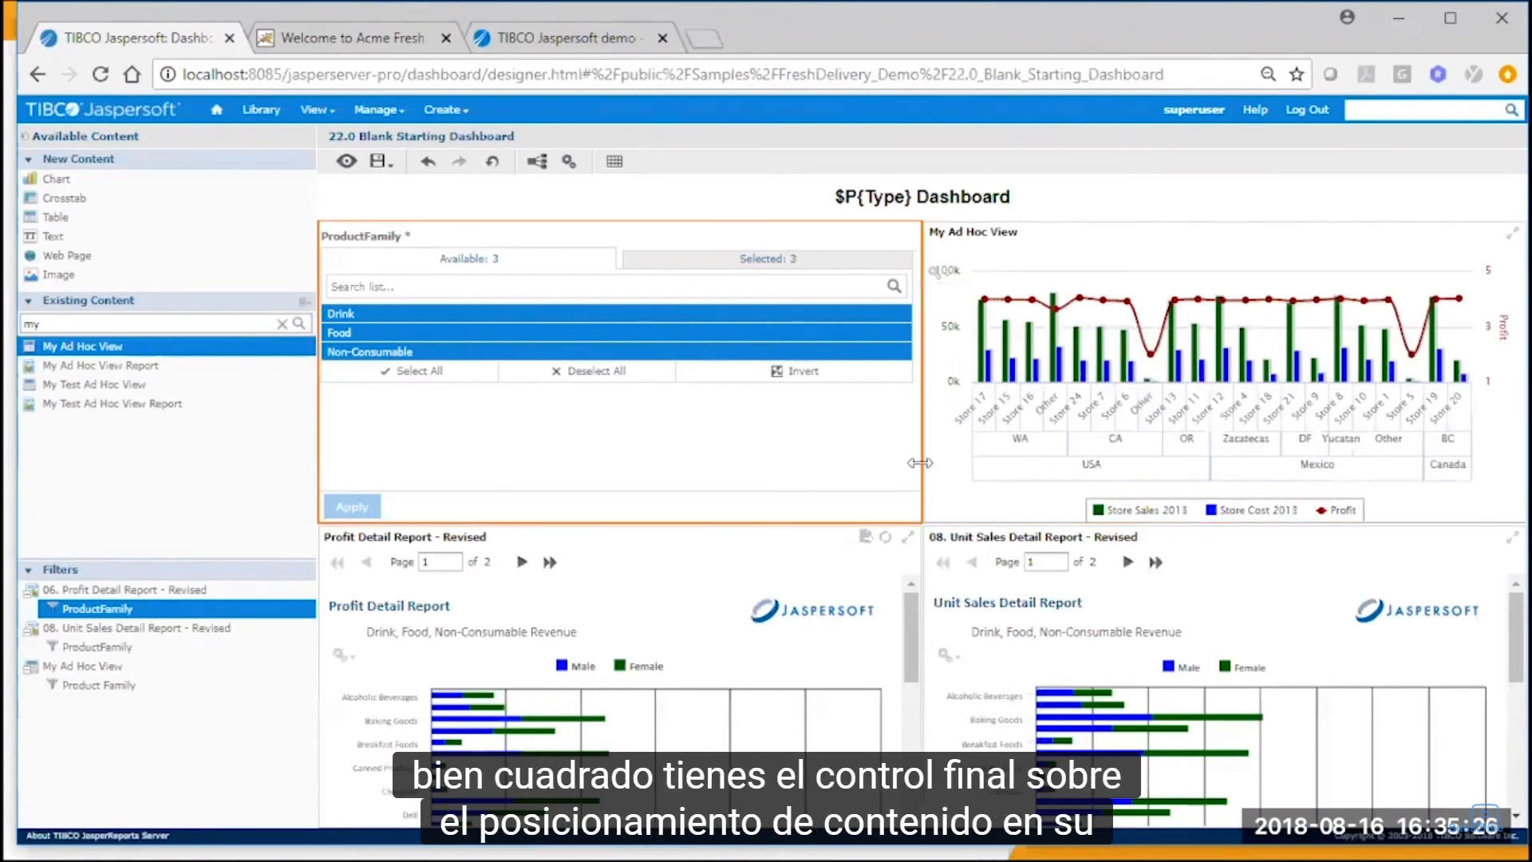
Narrow the ProductFamily filter dashlet to about half its width and extend My Ad Hoc View to fill the freed space.
left_click_drag(921, 463, 649, 424)
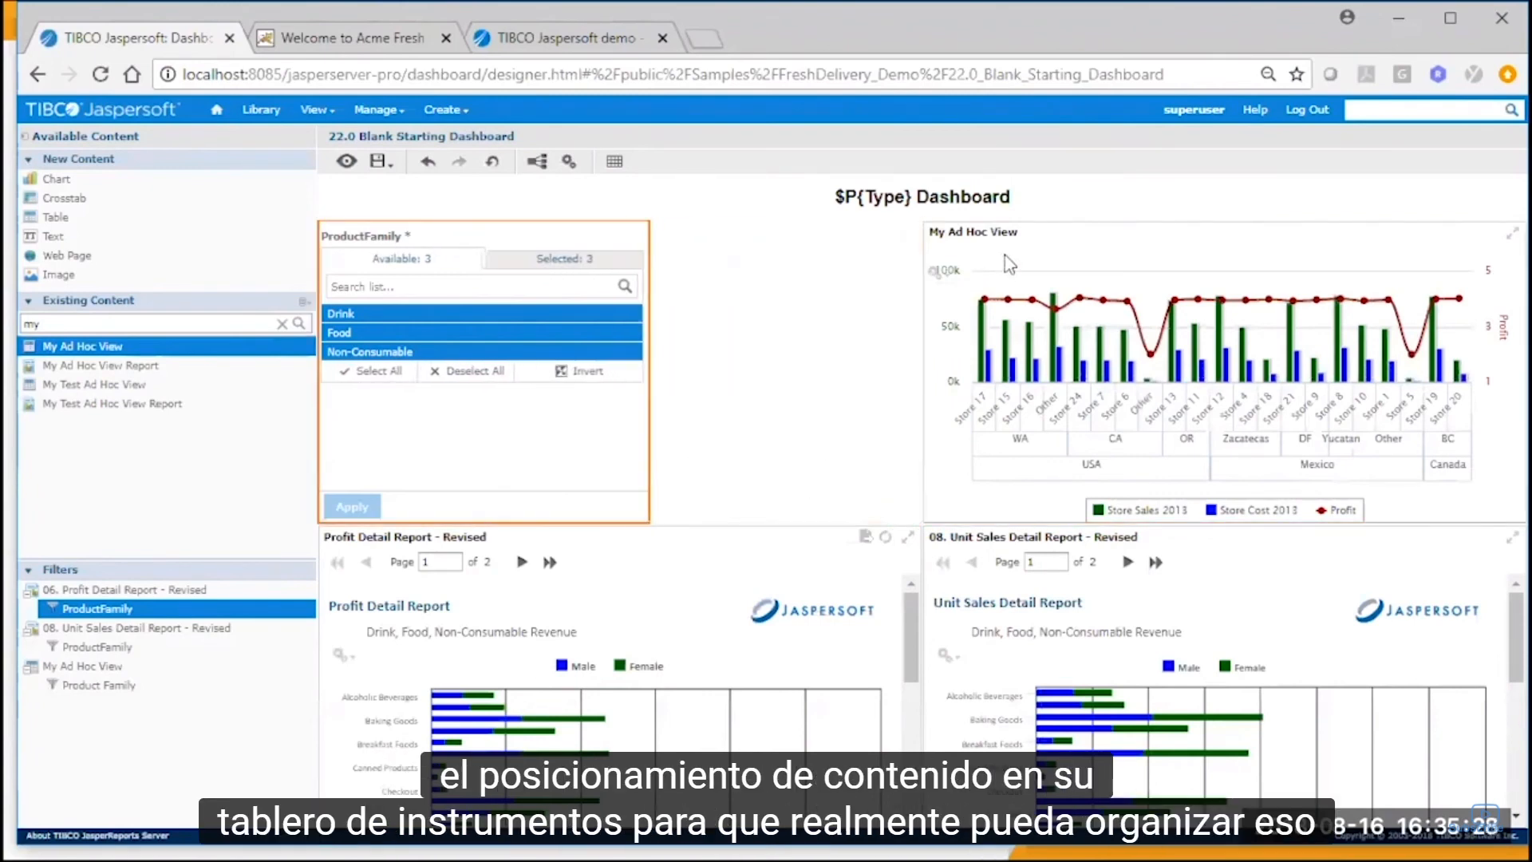
left_click_drag(1004, 255, 611, 305)
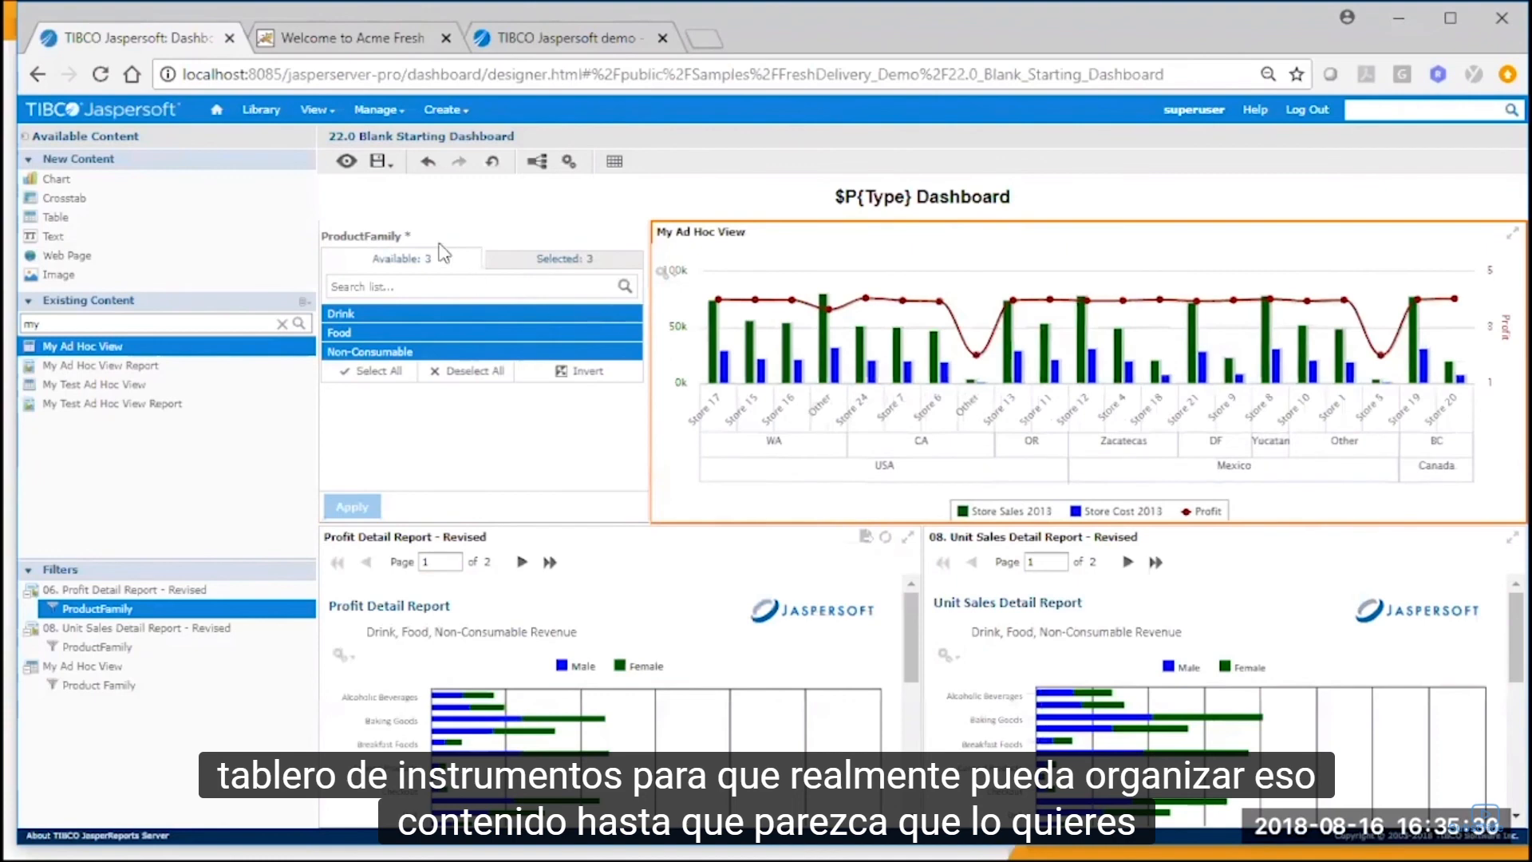
Preview the dashboard, and maximize and restore the My Ad Hoc View dashlet.
left_click(346, 161)
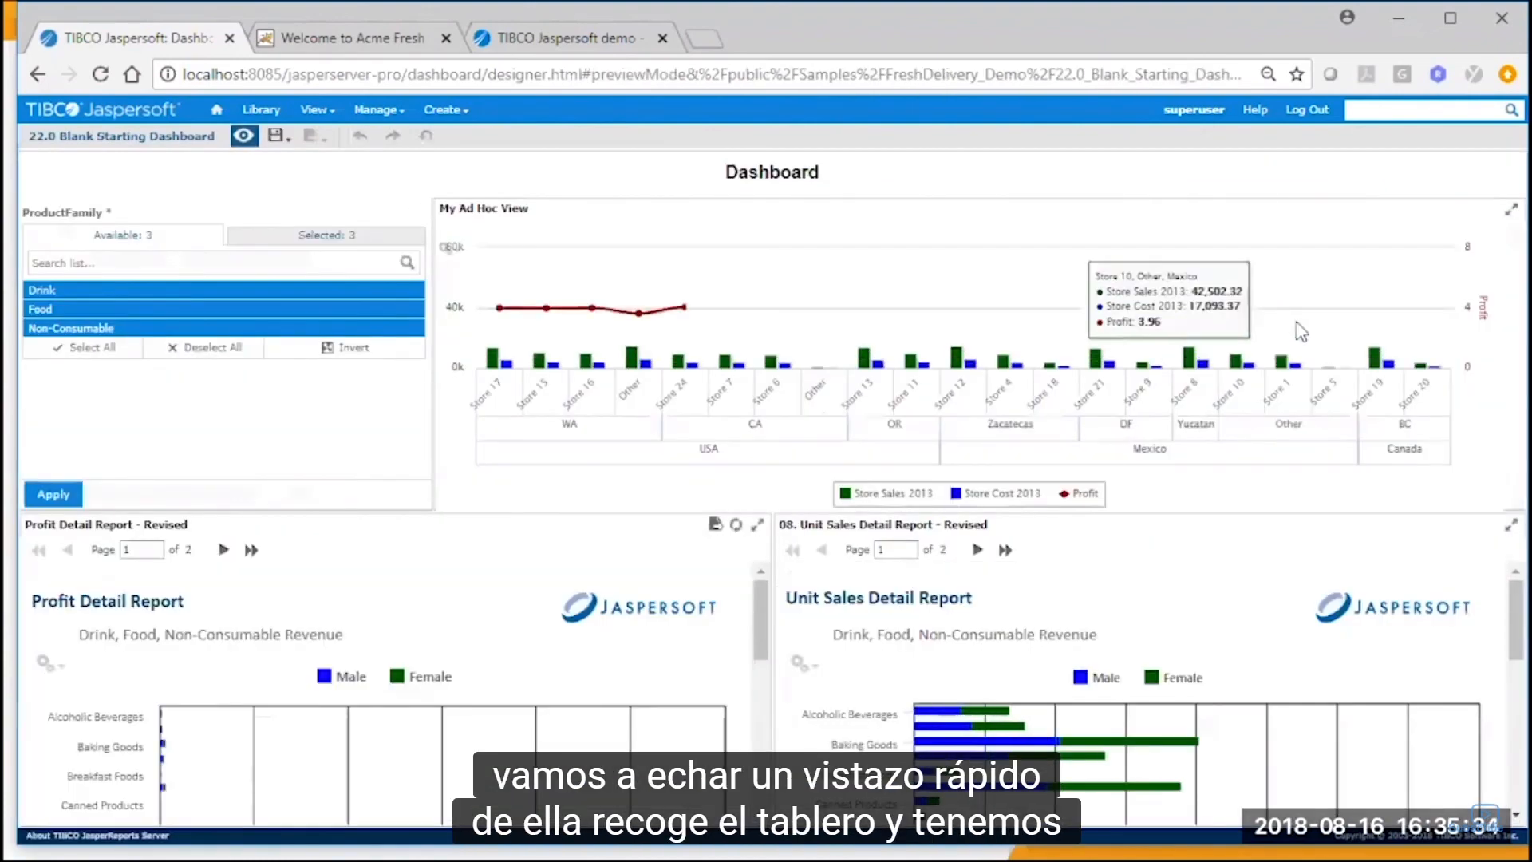
left_click(1500, 215)
left_click(1505, 170)
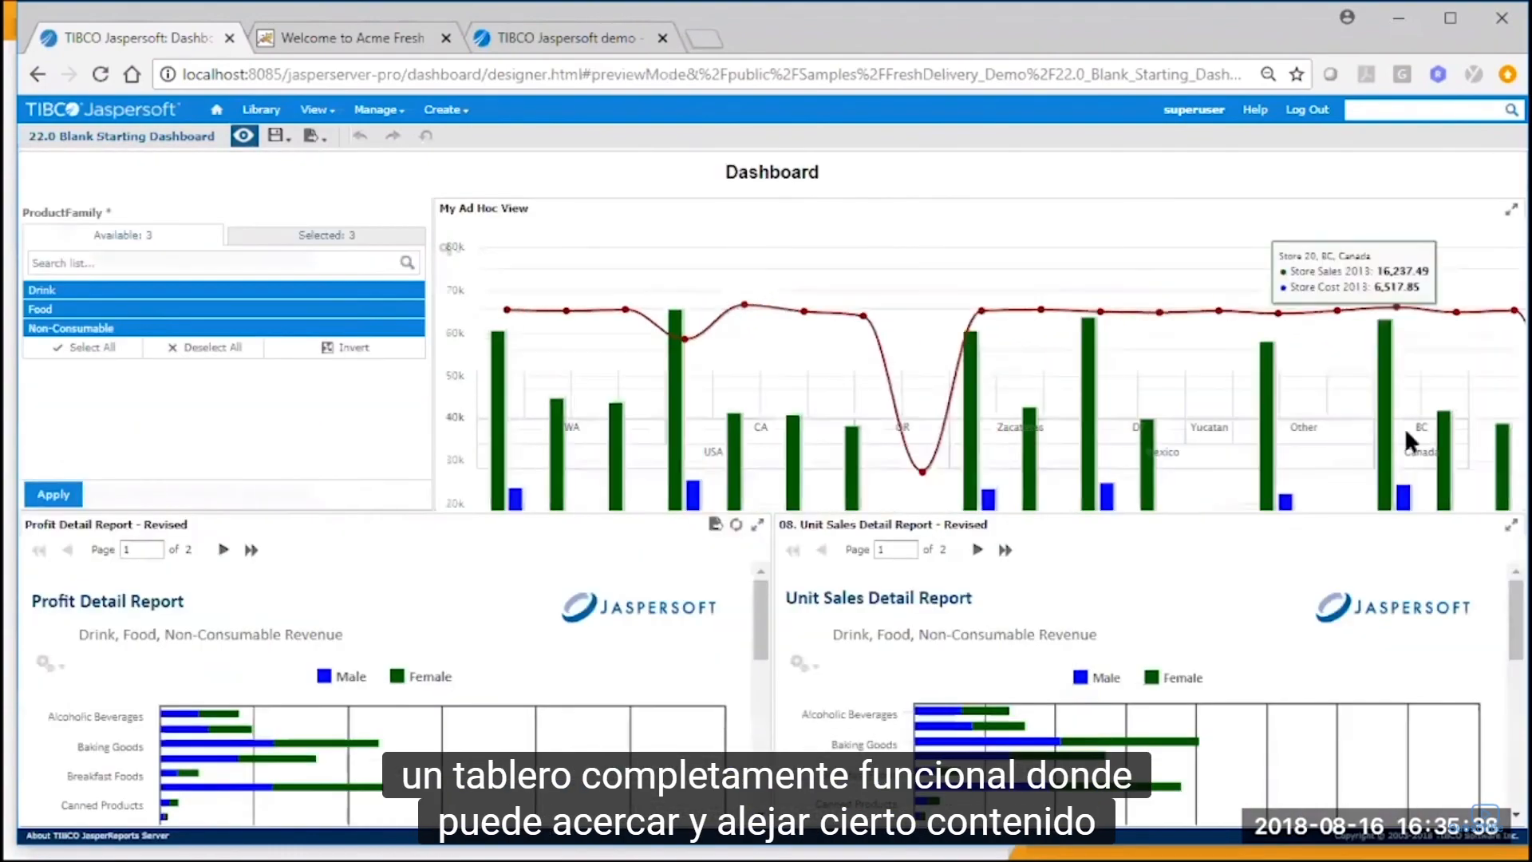
Review the export formats offered for the Profit Detail Report dashlet and for the whole dashboard.
left_click(715, 524)
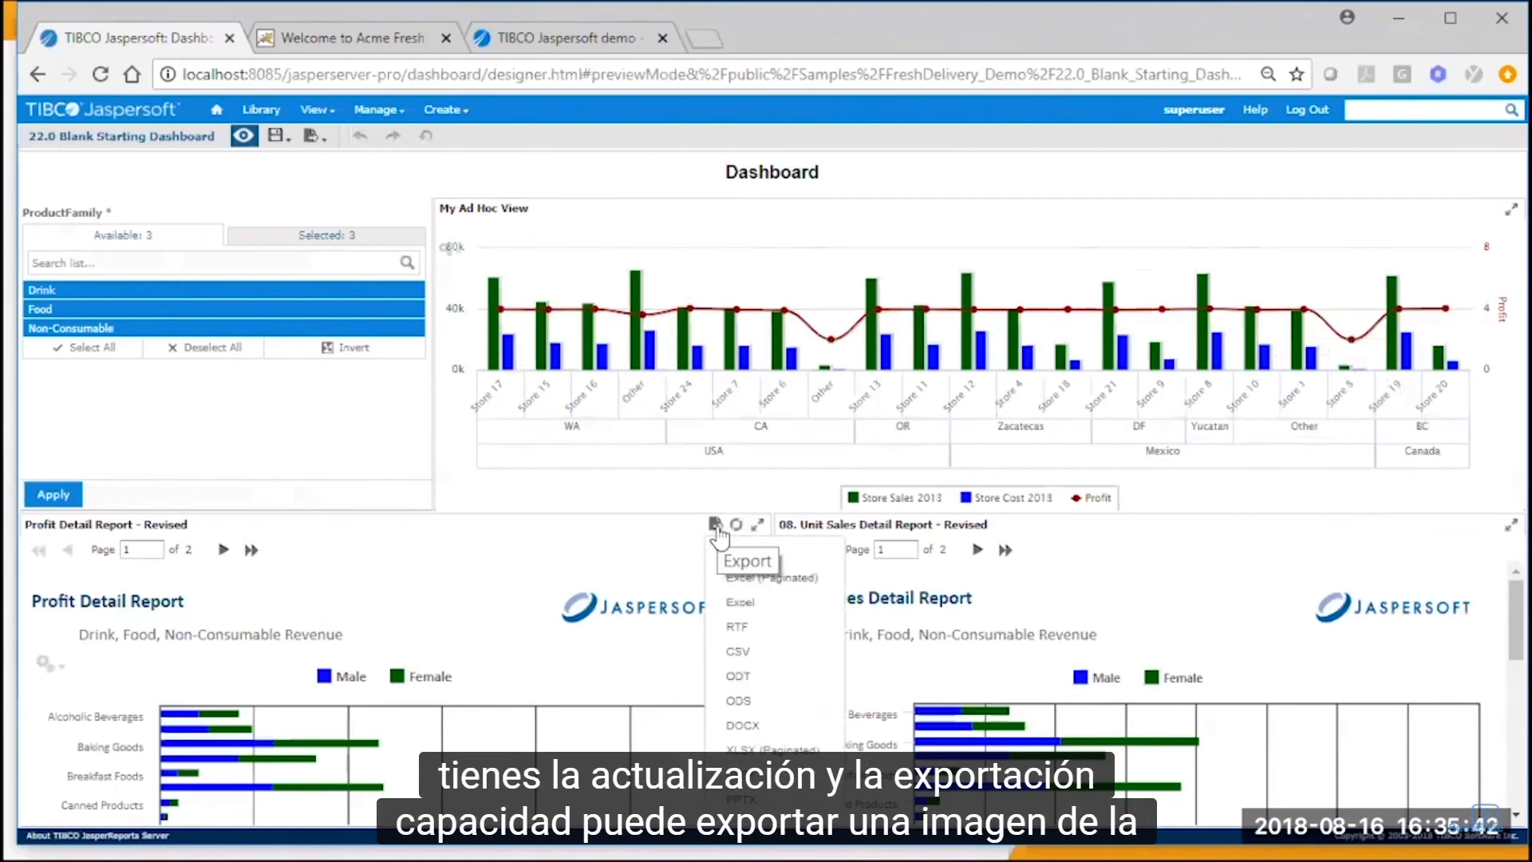
left_click(312, 135)
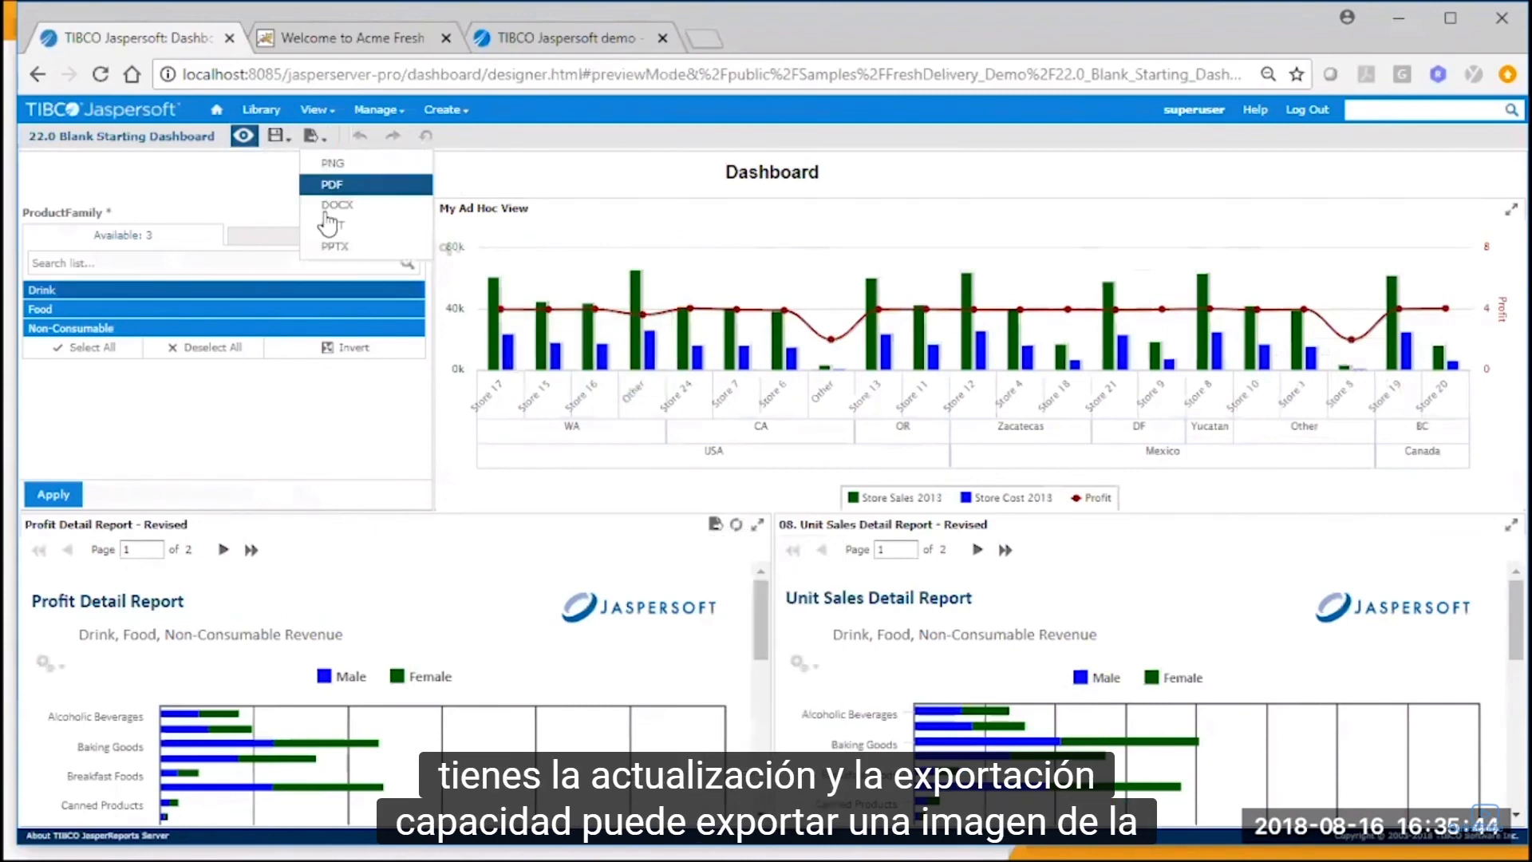
Restrict the previewed dashboard's ProductFamily filter to Food only and apply the selection.
left_click(265, 329)
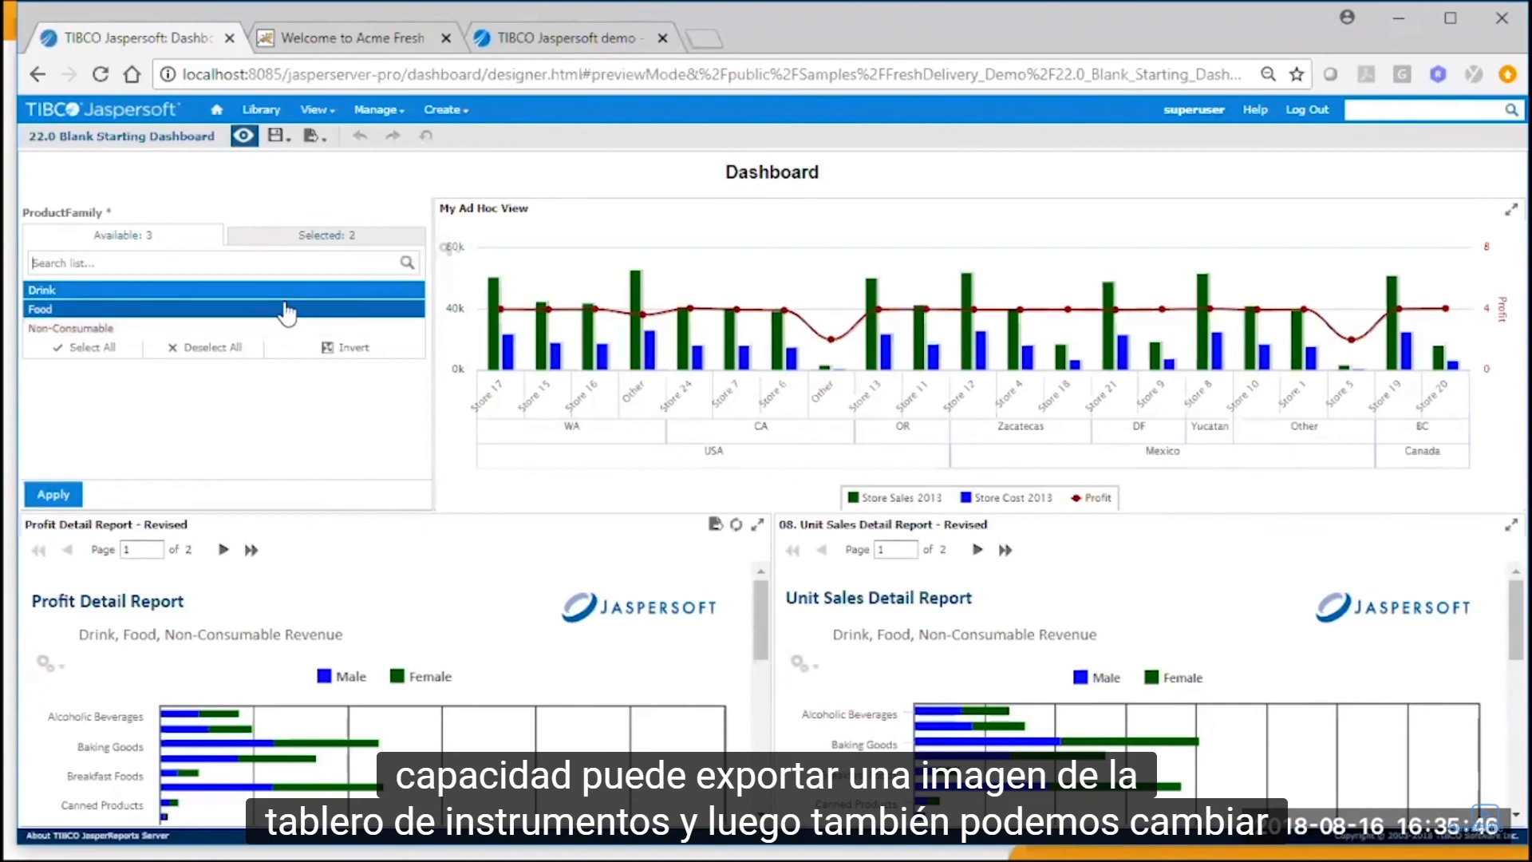
left_click(299, 291)
left_click(76, 500)
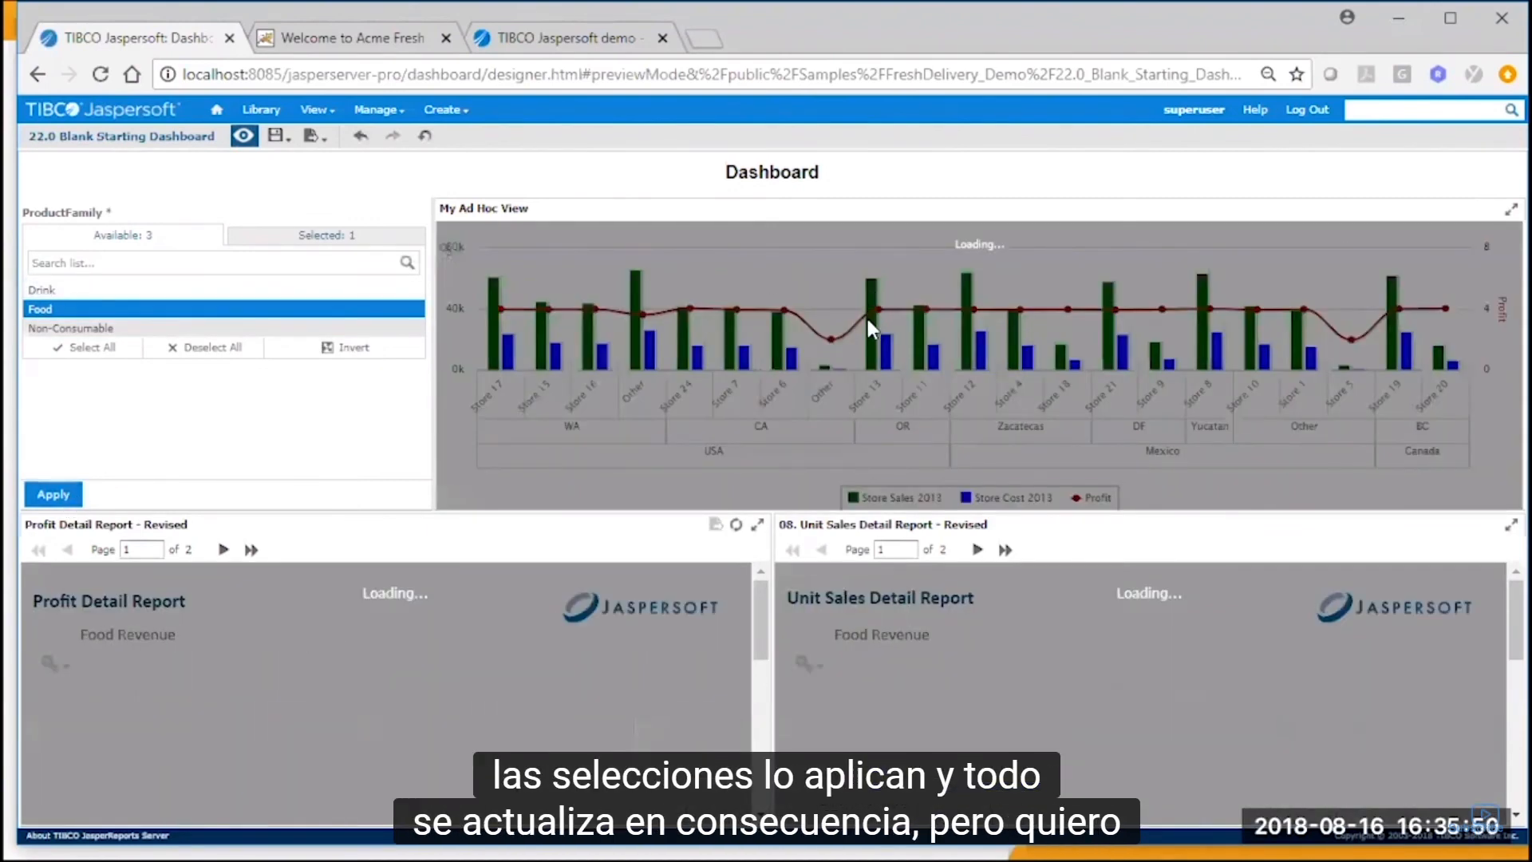
Leave the preview and delete the ProductFamily filter dashlet from the dashboard layout.
left_click(243, 136)
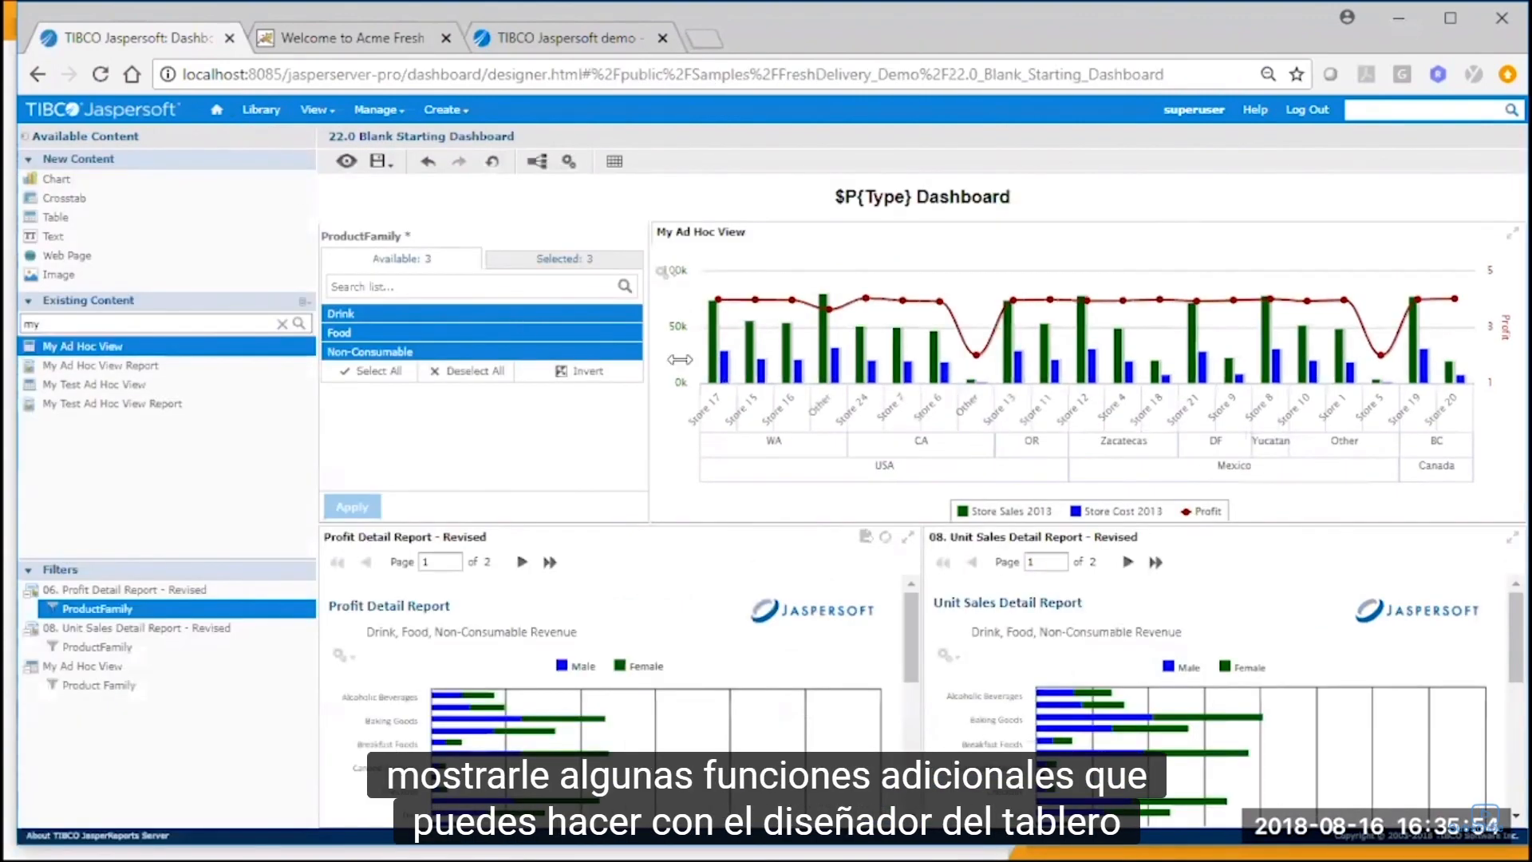
left_click(600, 509)
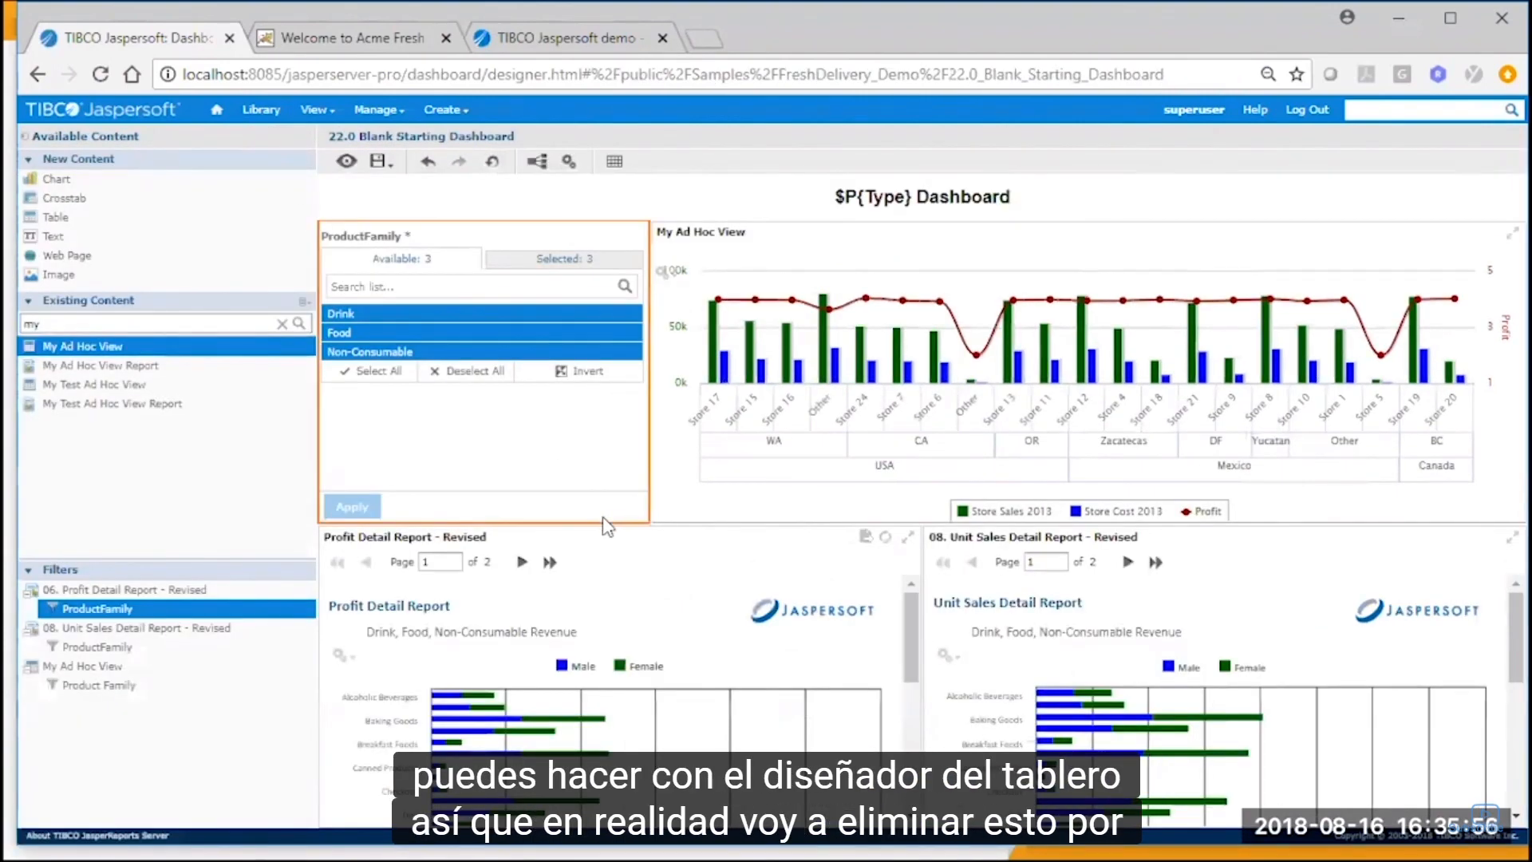
key("Delete")
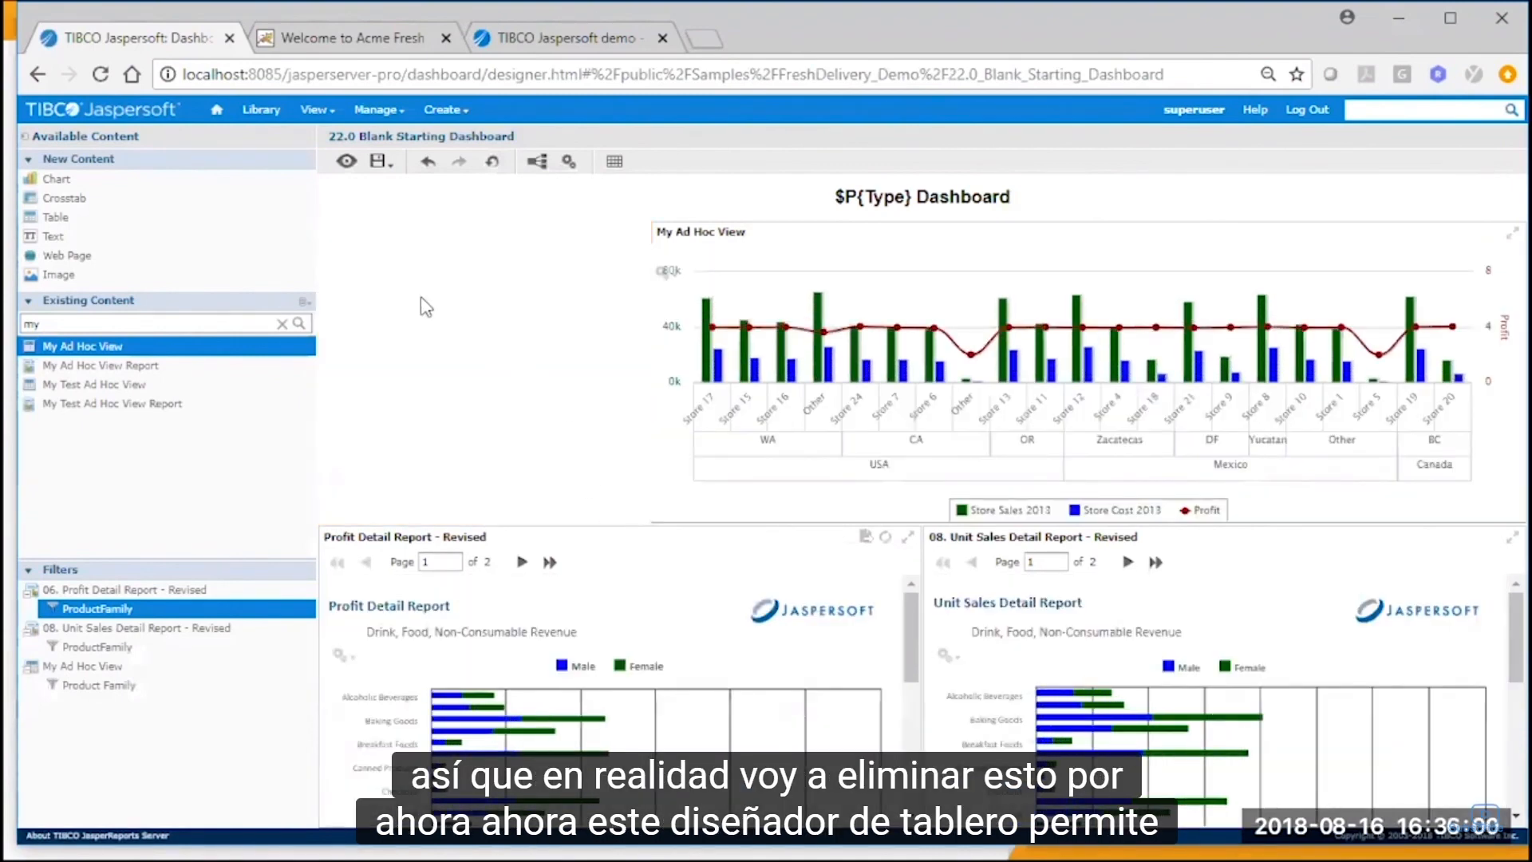
Examine the new content types offered for the dashboard, from image and web page to chart, and search the existing content for "product".
left_click(58, 275)
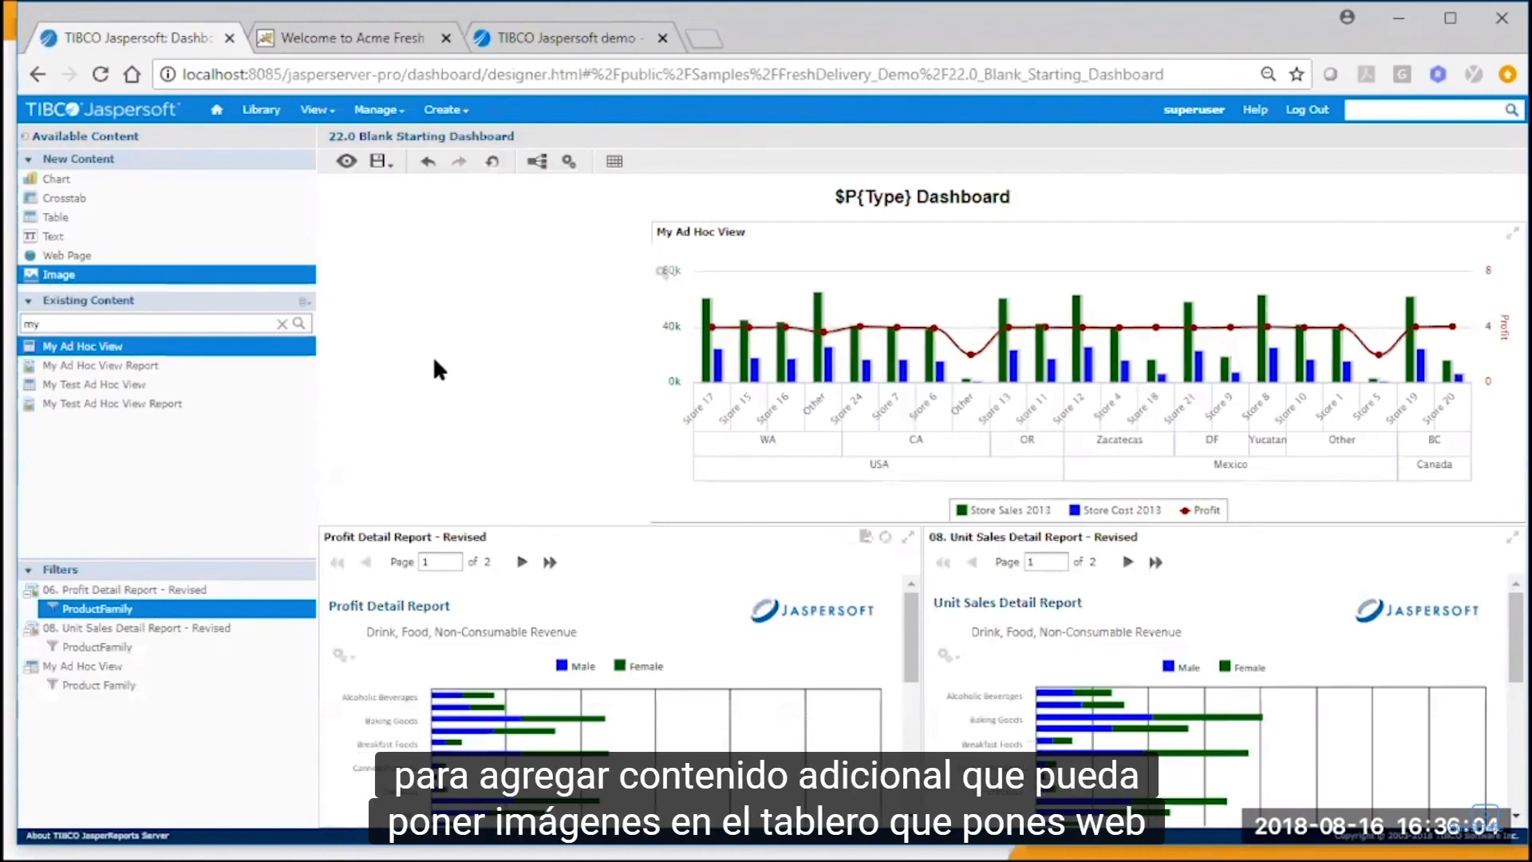
left_click(79, 256)
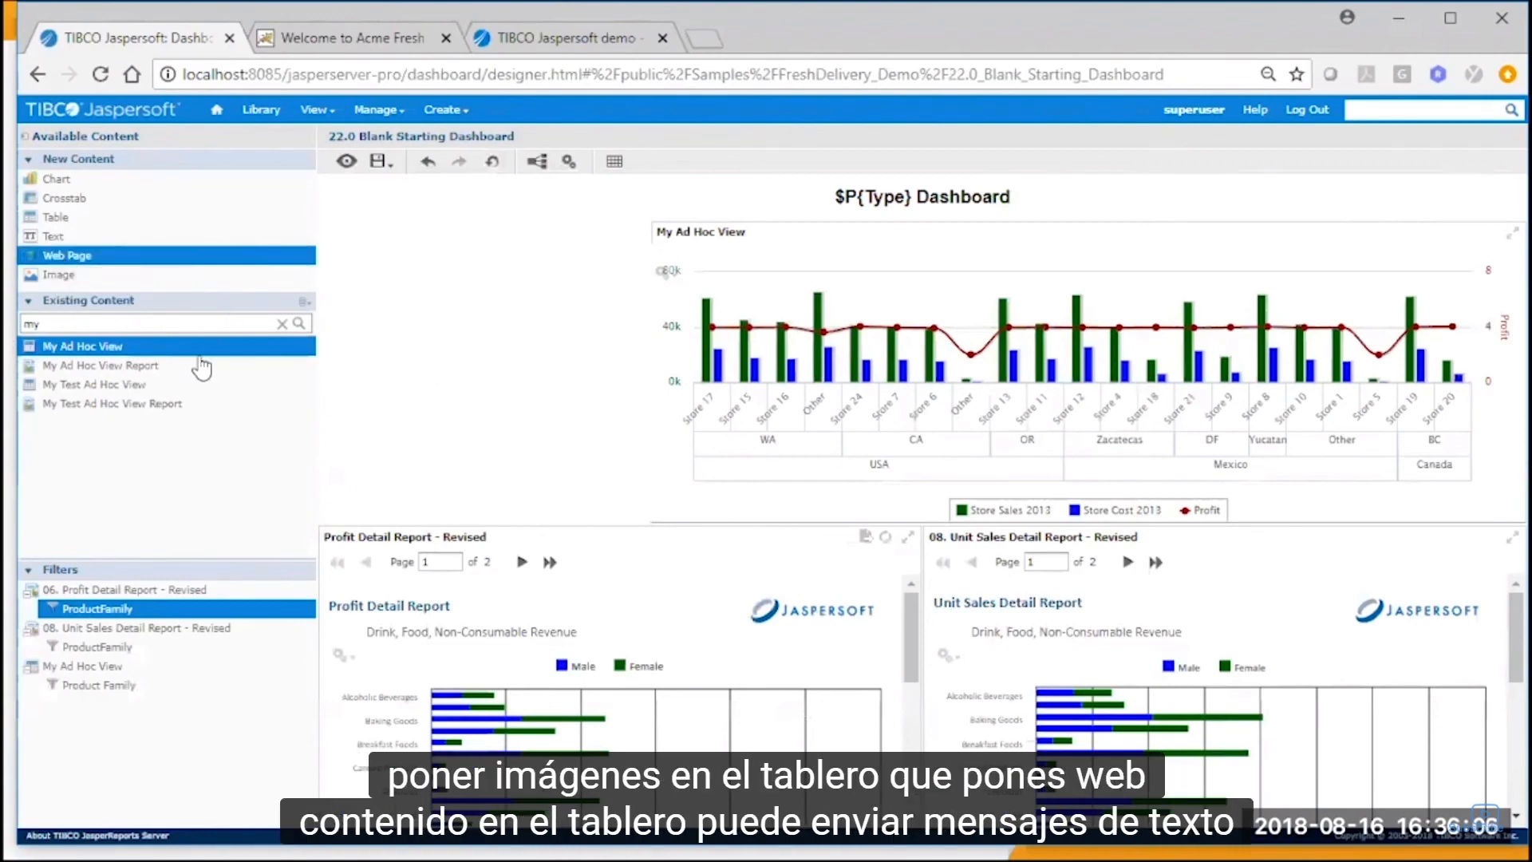
left_click(86, 237)
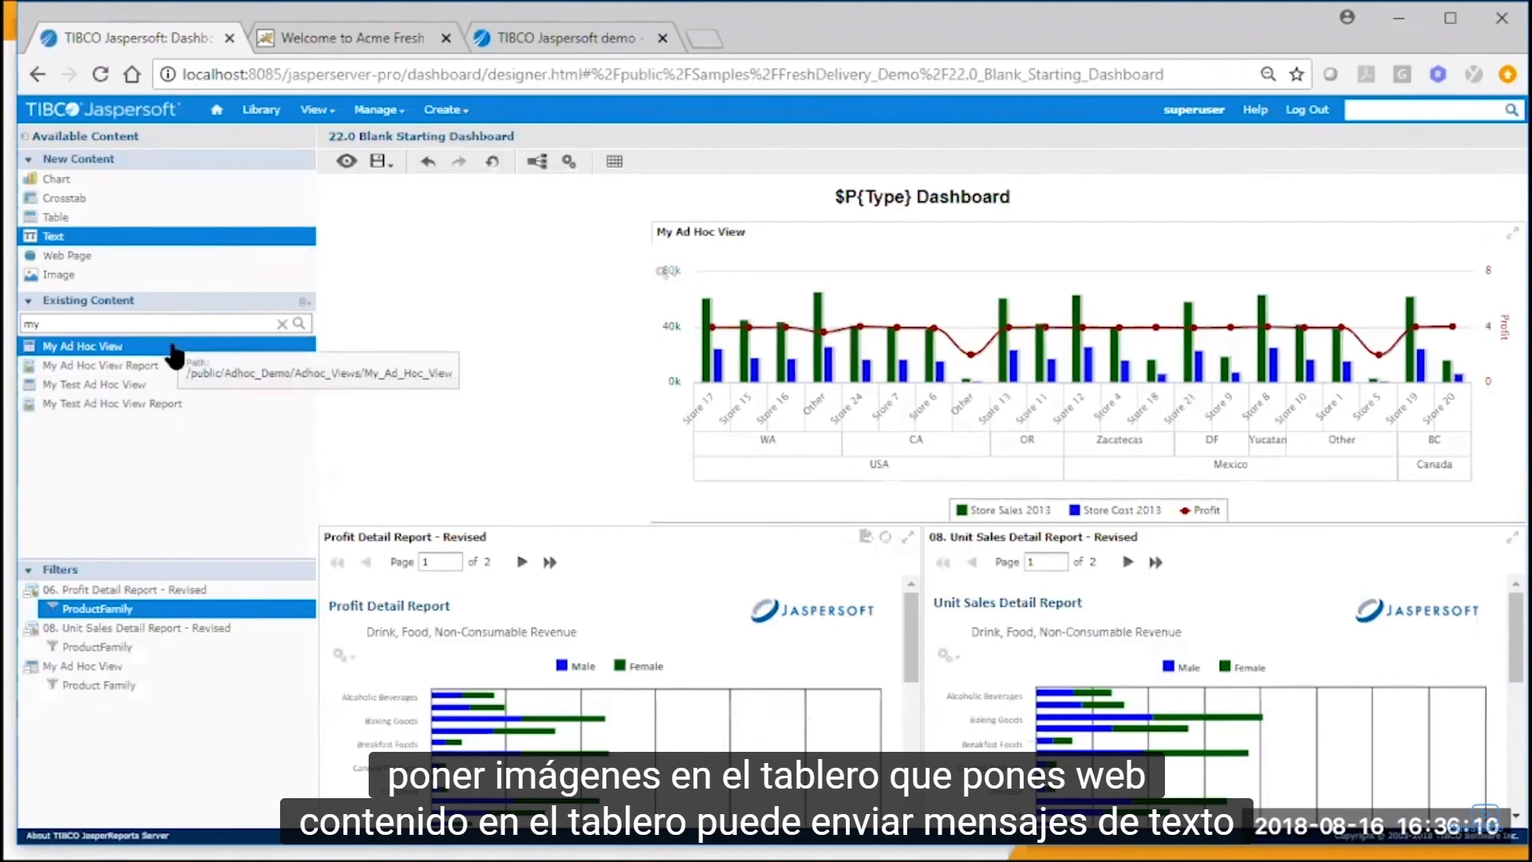
left_click(178, 275)
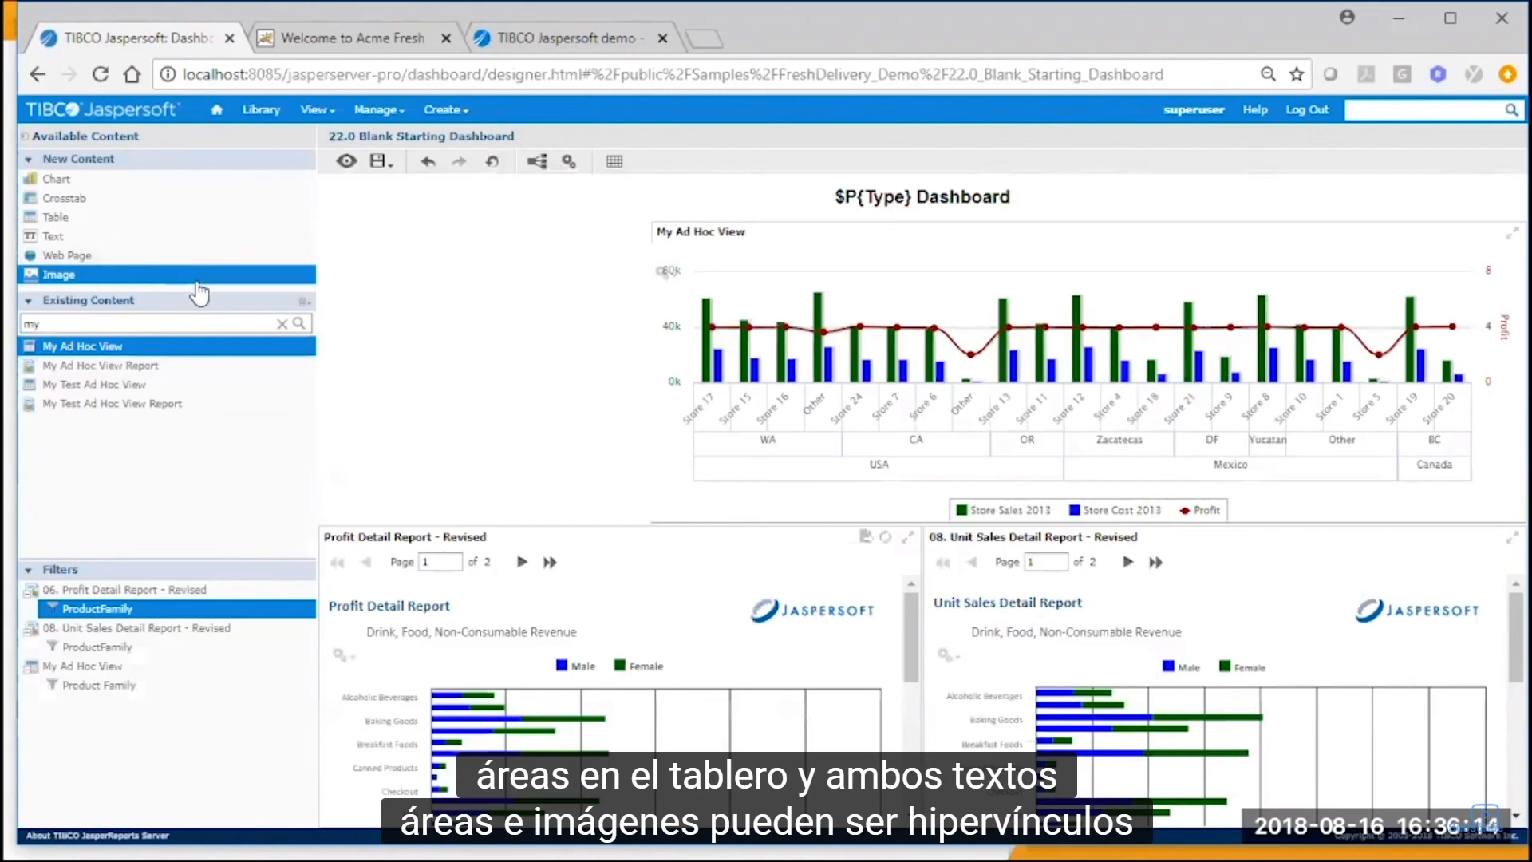
left_click(112, 224)
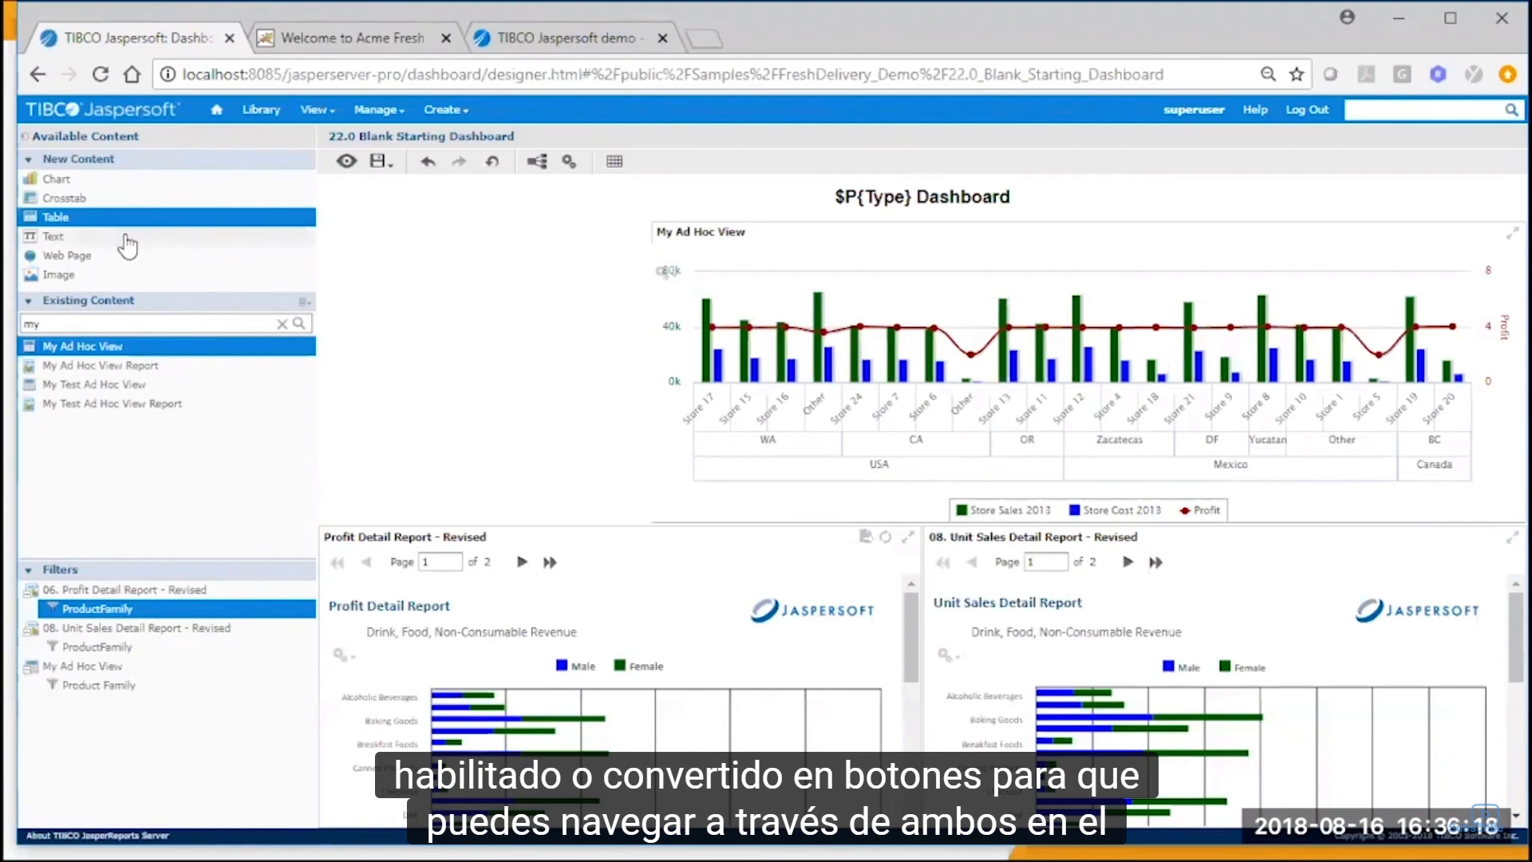
left_click(127, 238)
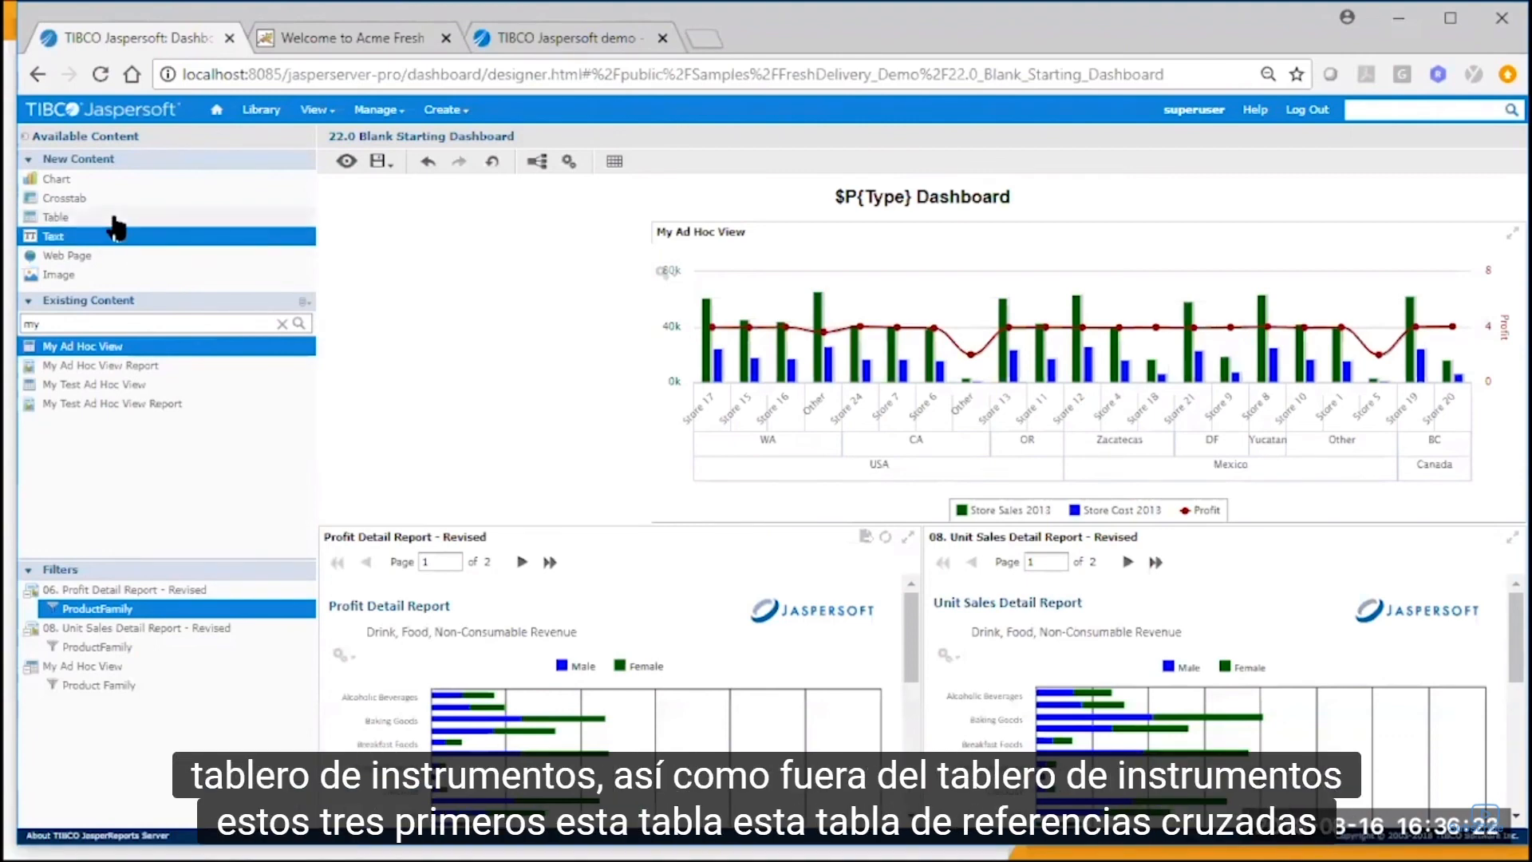
left_click(113, 215)
left_click(123, 196)
left_click(128, 178)
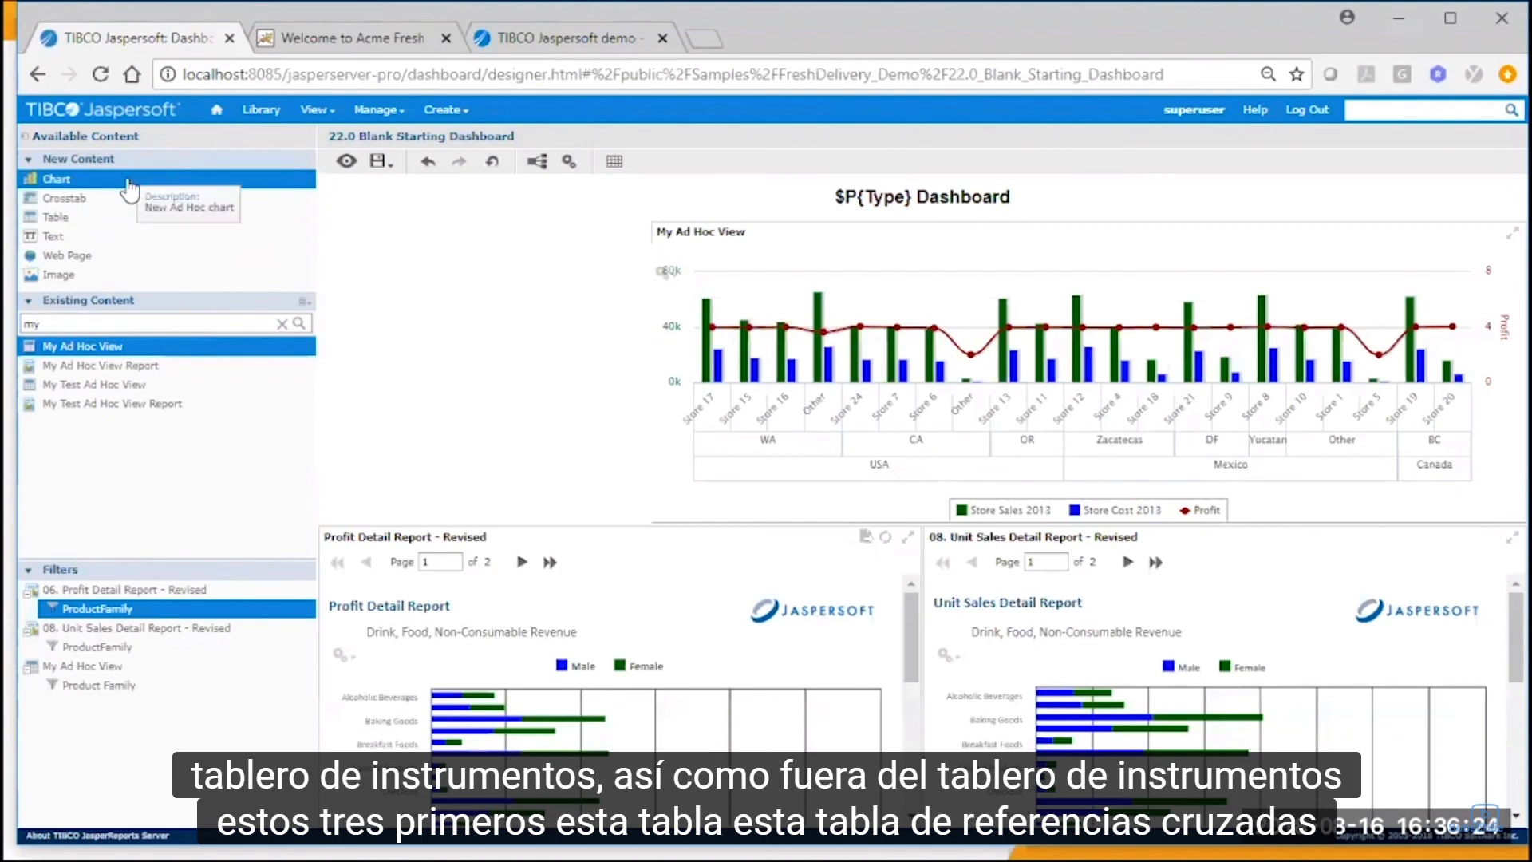
left_click_drag(104, 319, 20, 339)
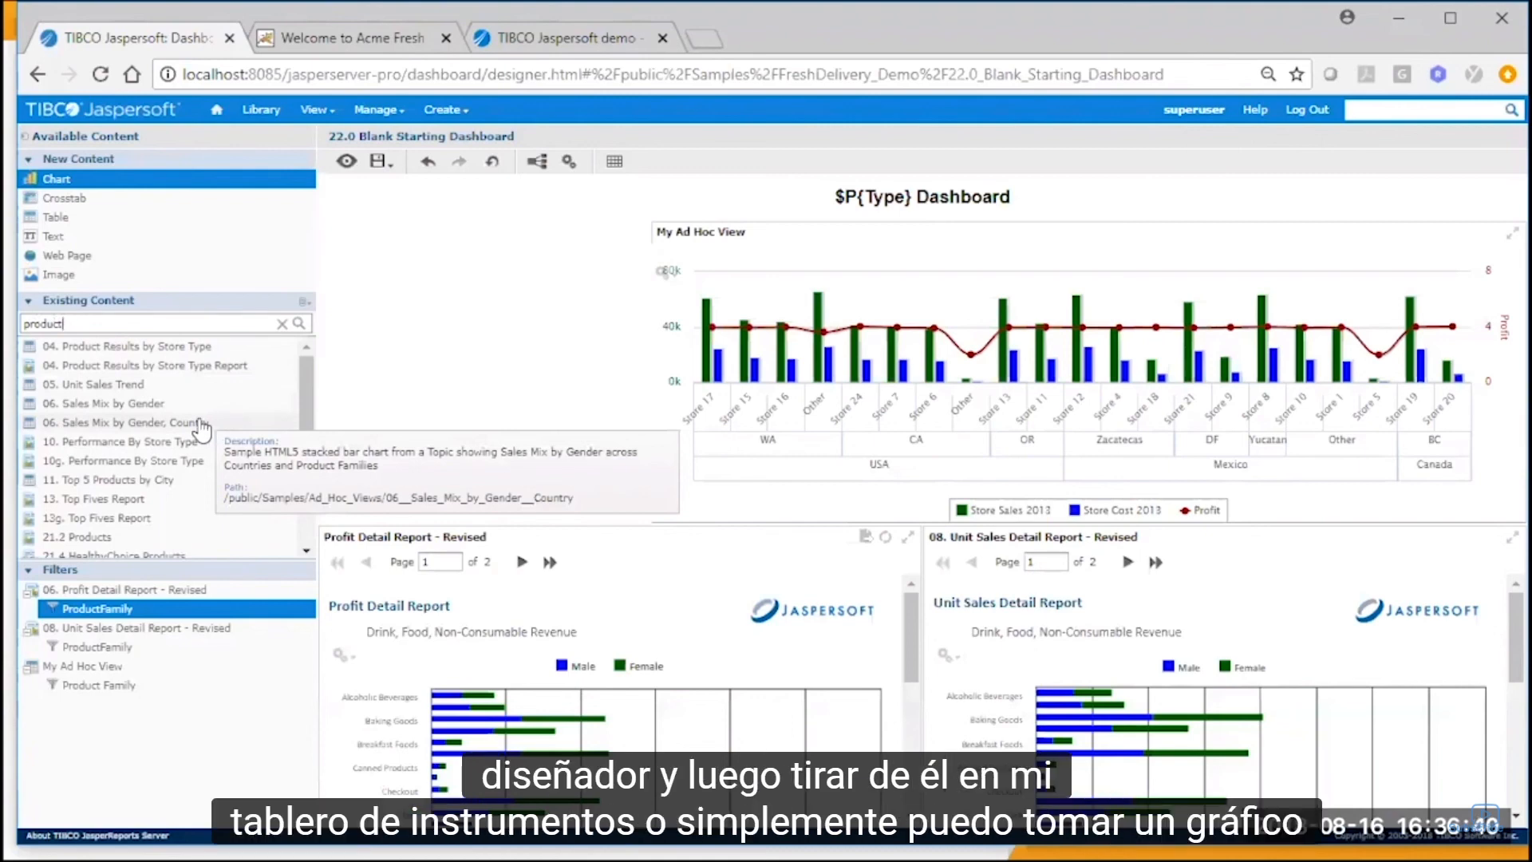
Add a new chart in the empty area beside My Ad Hoc View, using the Sales fields of the Supermart Domain in /public/Samples/Domains.
left_click_drag(98, 187, 559, 374)
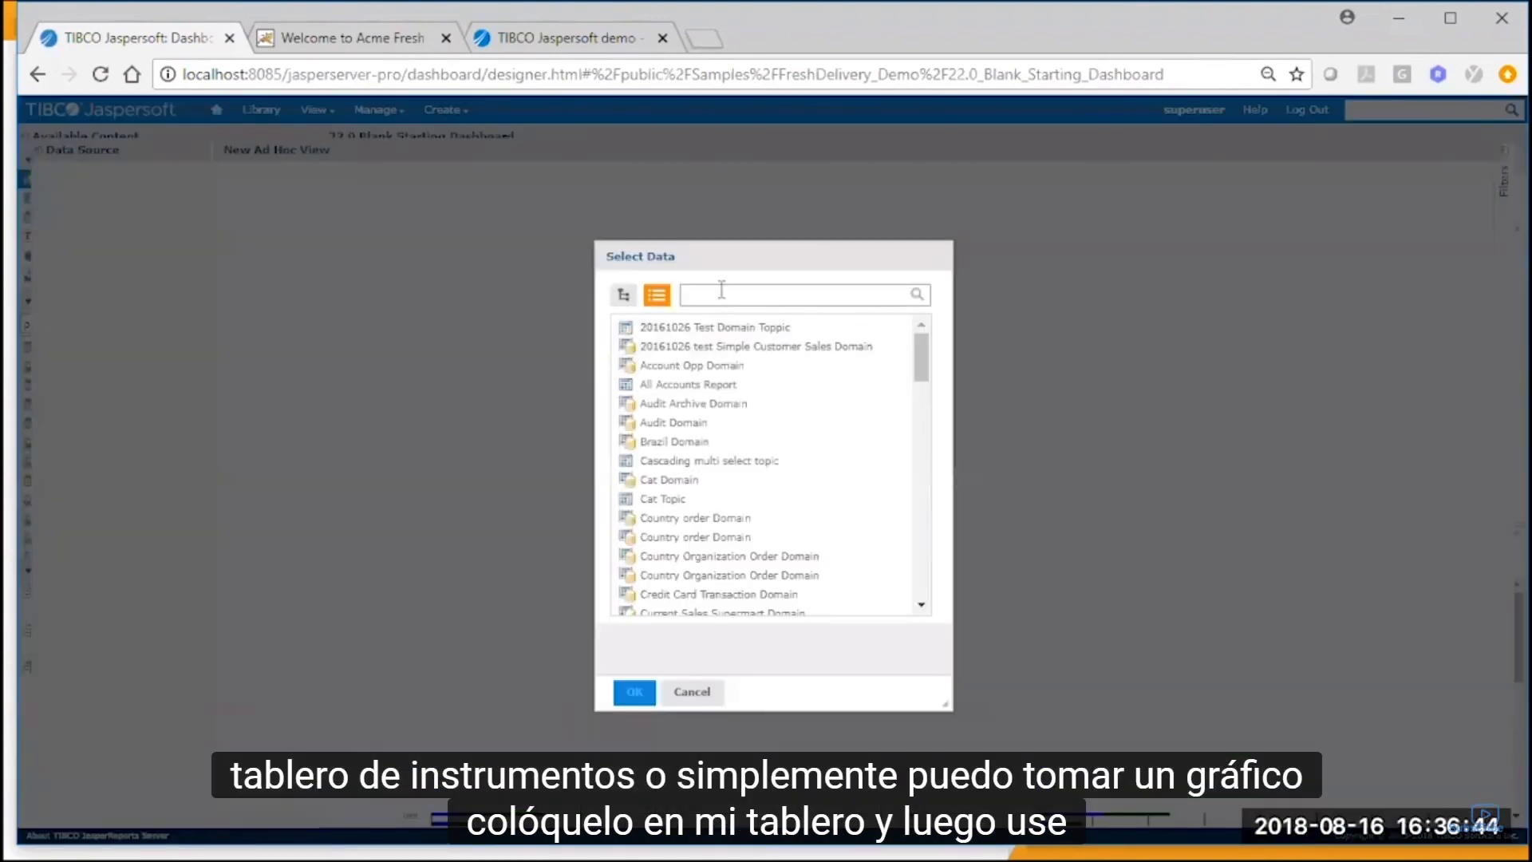
type("super")
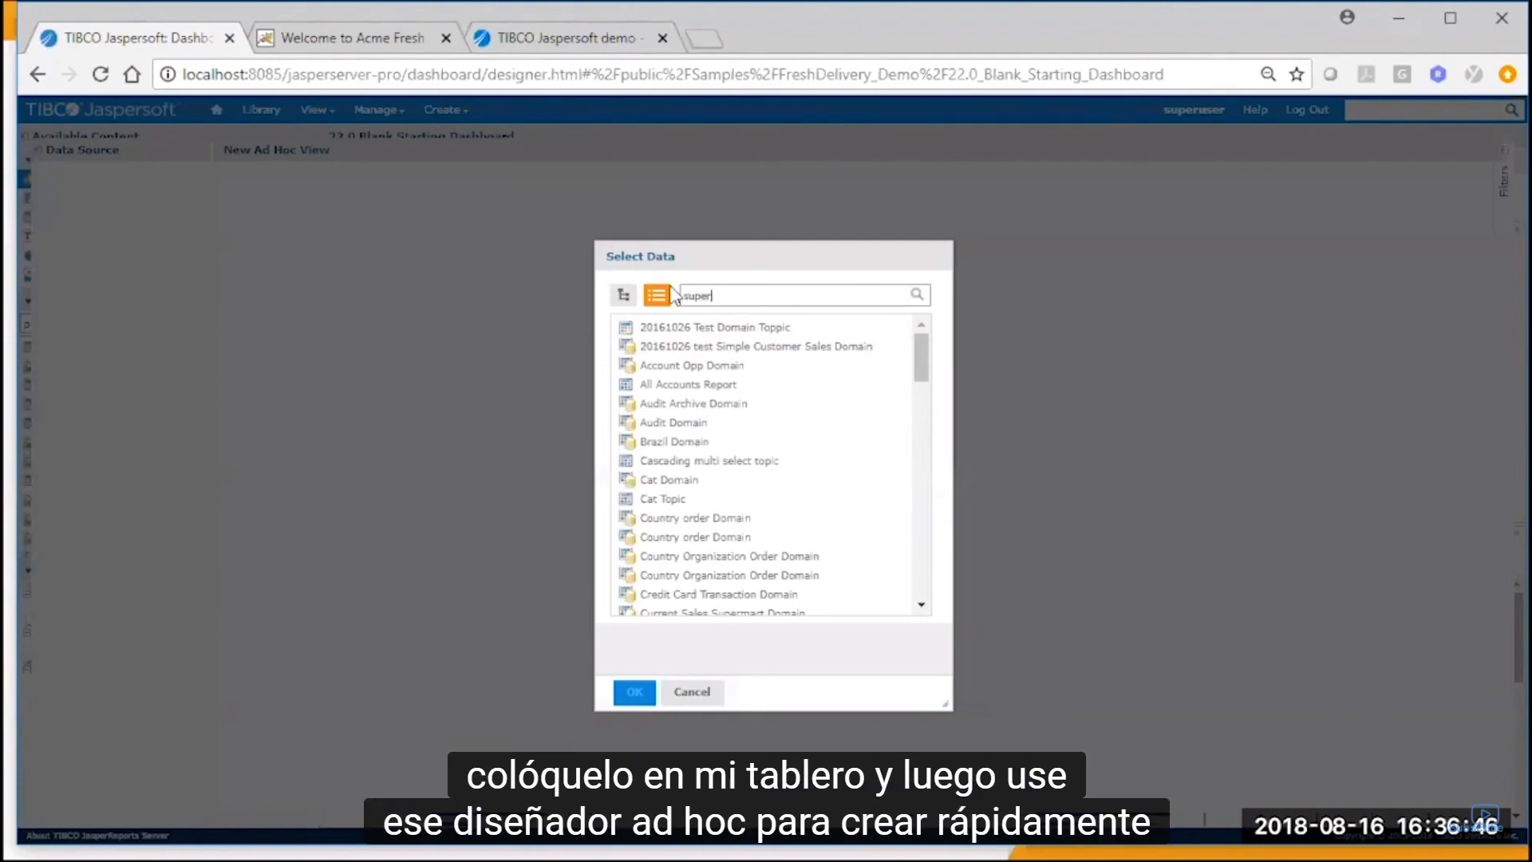
key("Return")
left_click(677, 368)
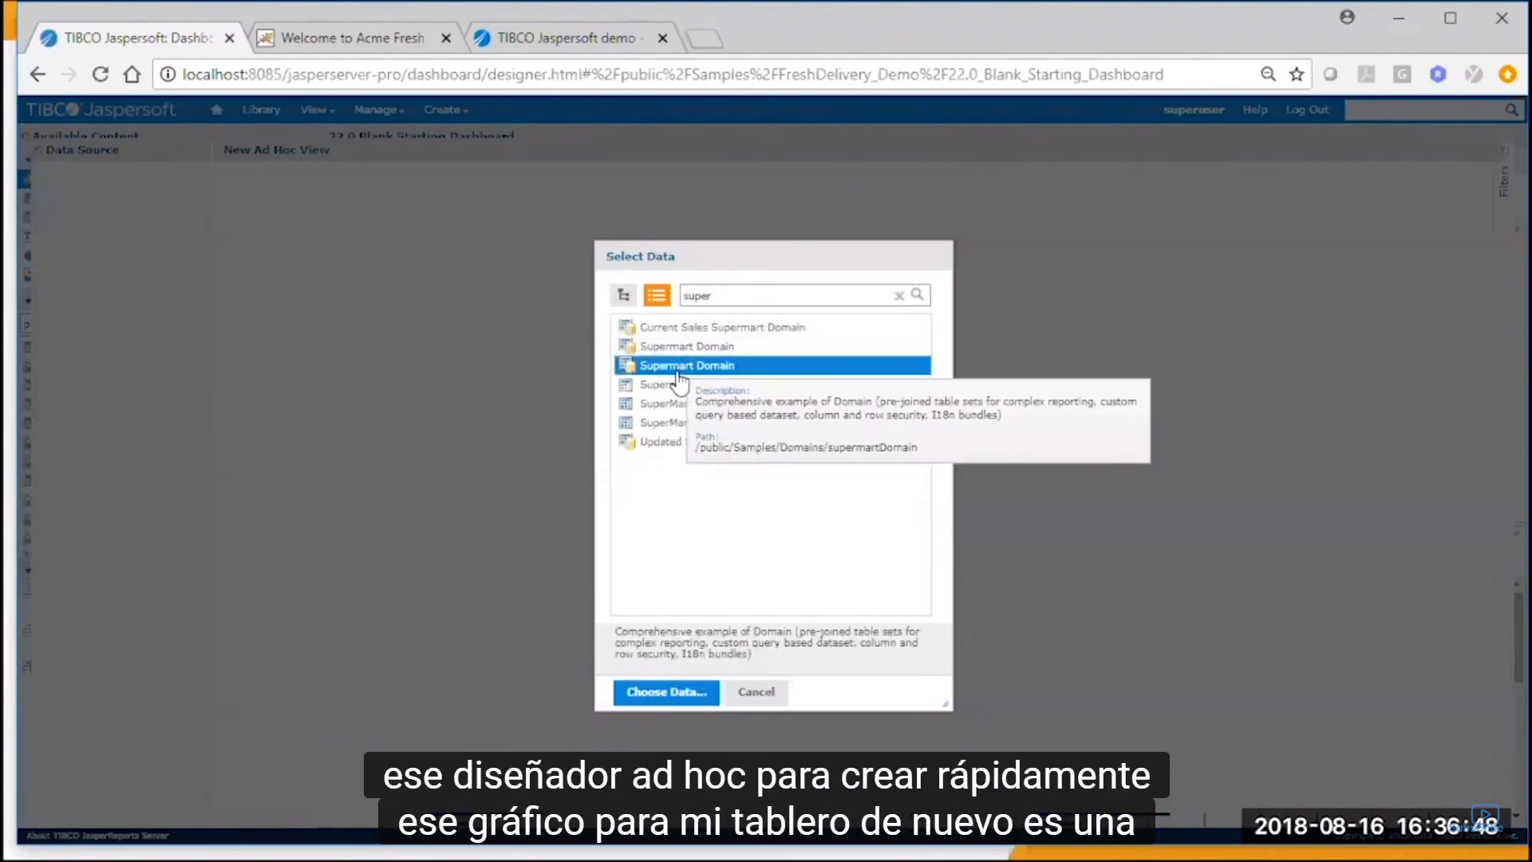
double_click(678, 371)
double_click(266, 292)
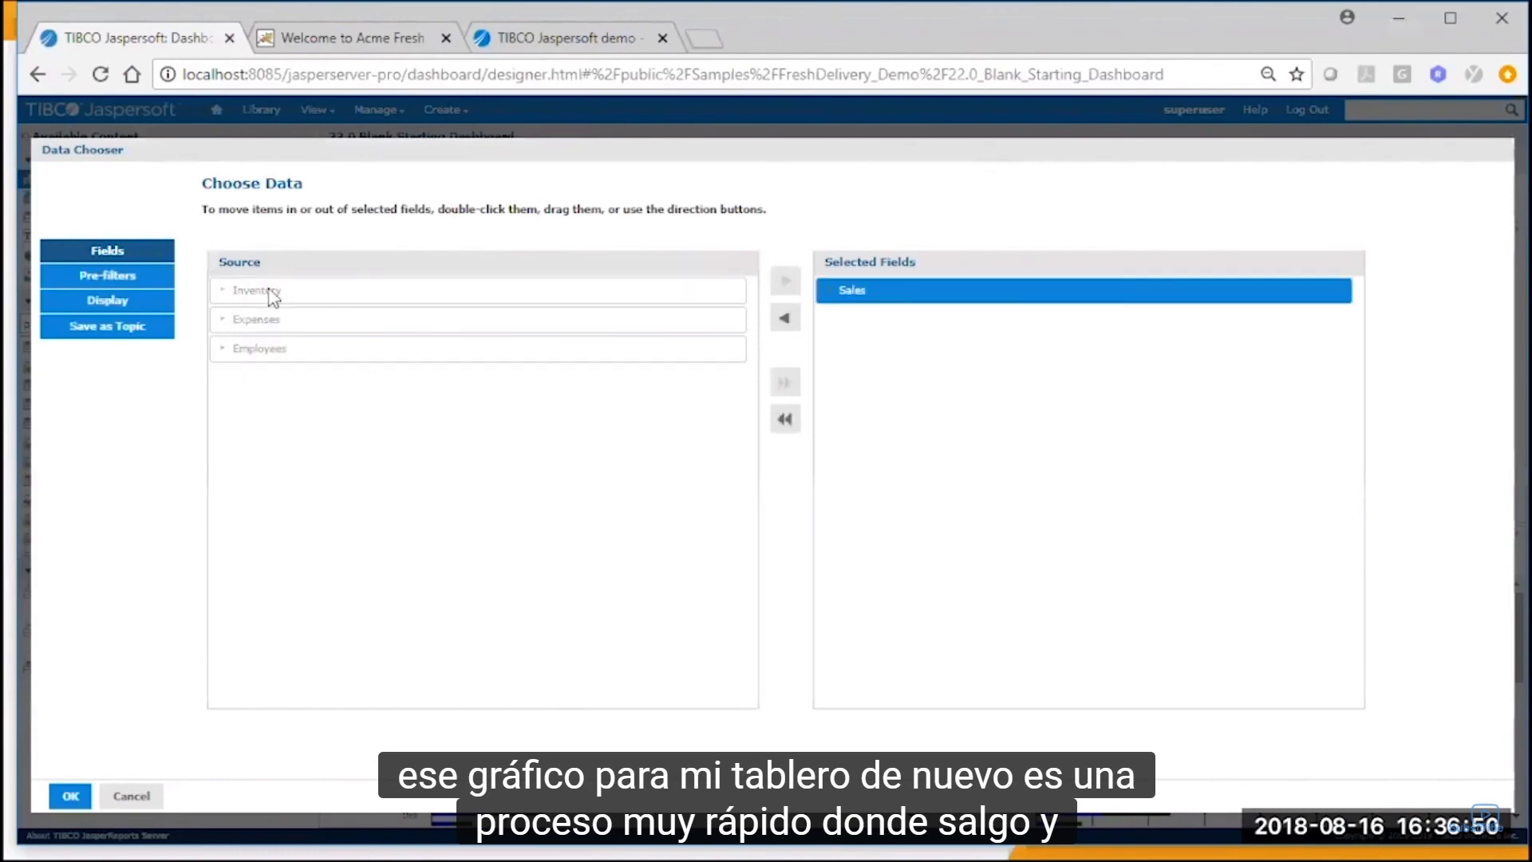
left_click(72, 795)
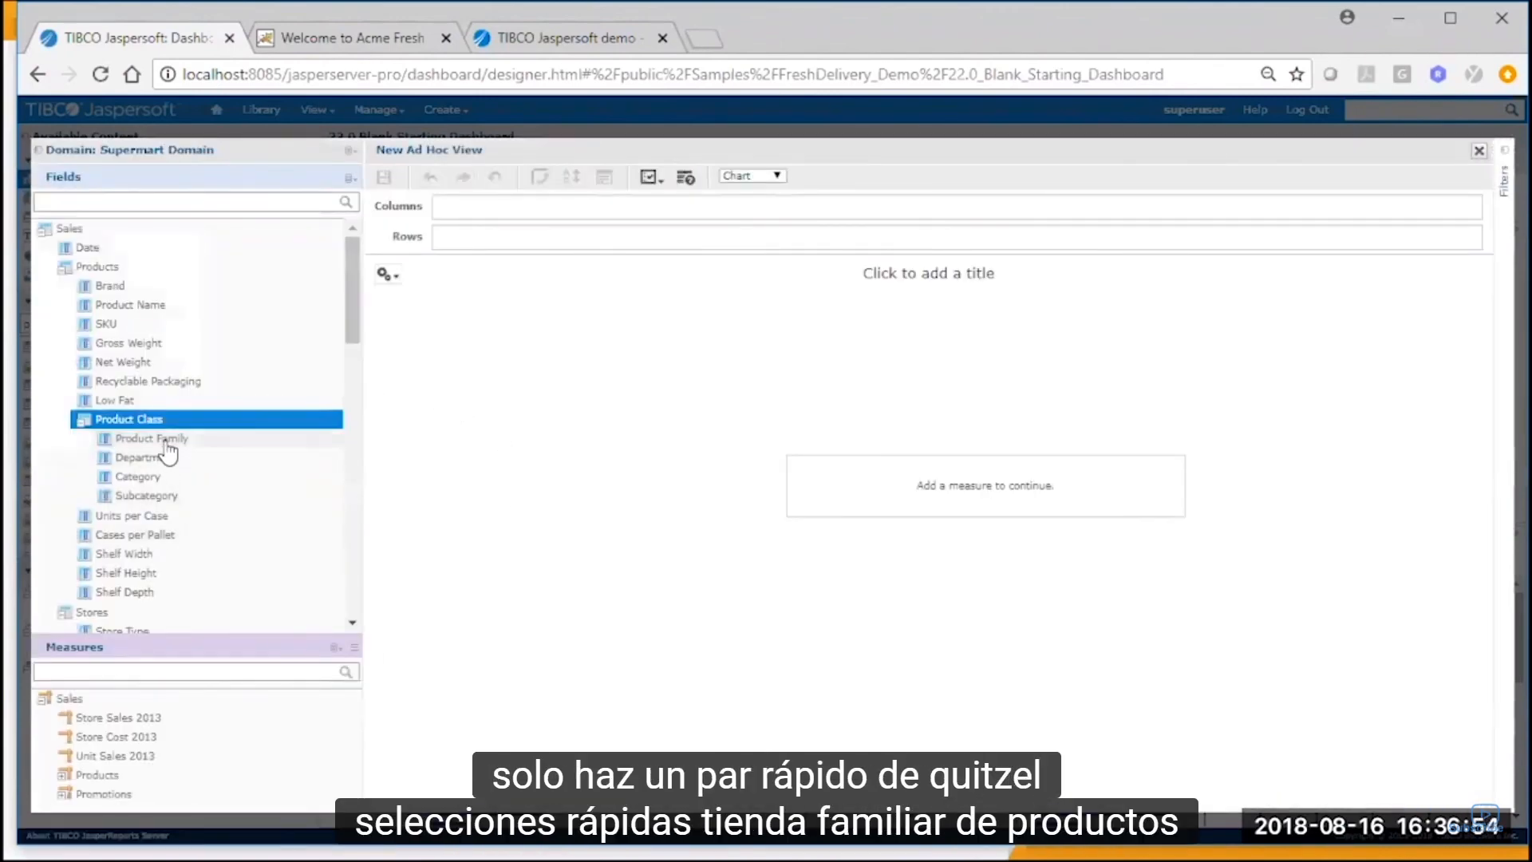
Put Product Family in the chart's rows and Store Sales 2013 in its columns, with the row data level set to Product Family.
left_click(166, 441)
double_click(166, 447)
right_click(119, 718)
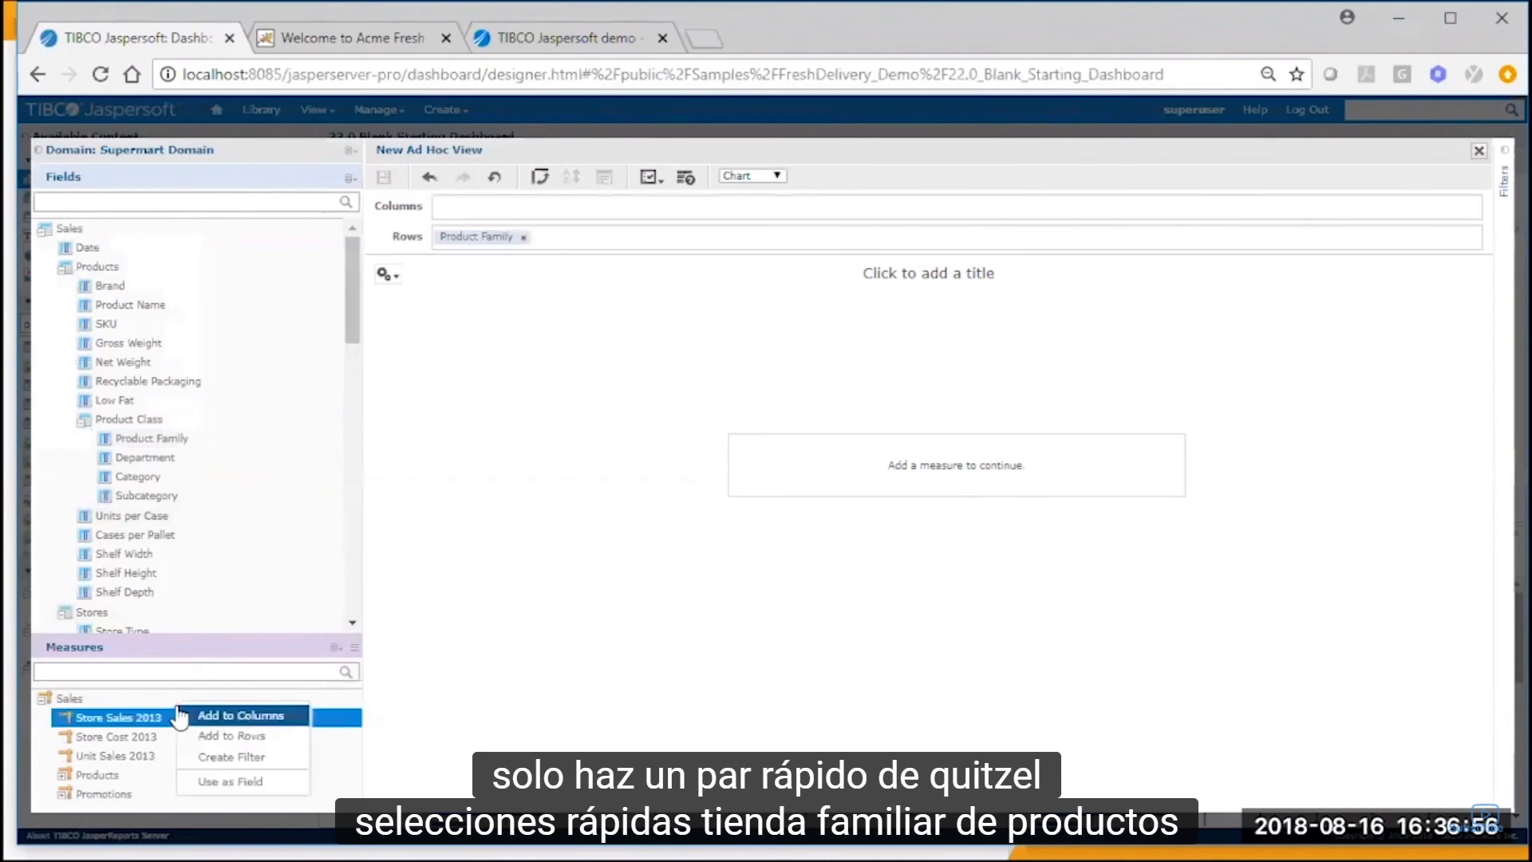
left_click(240, 807)
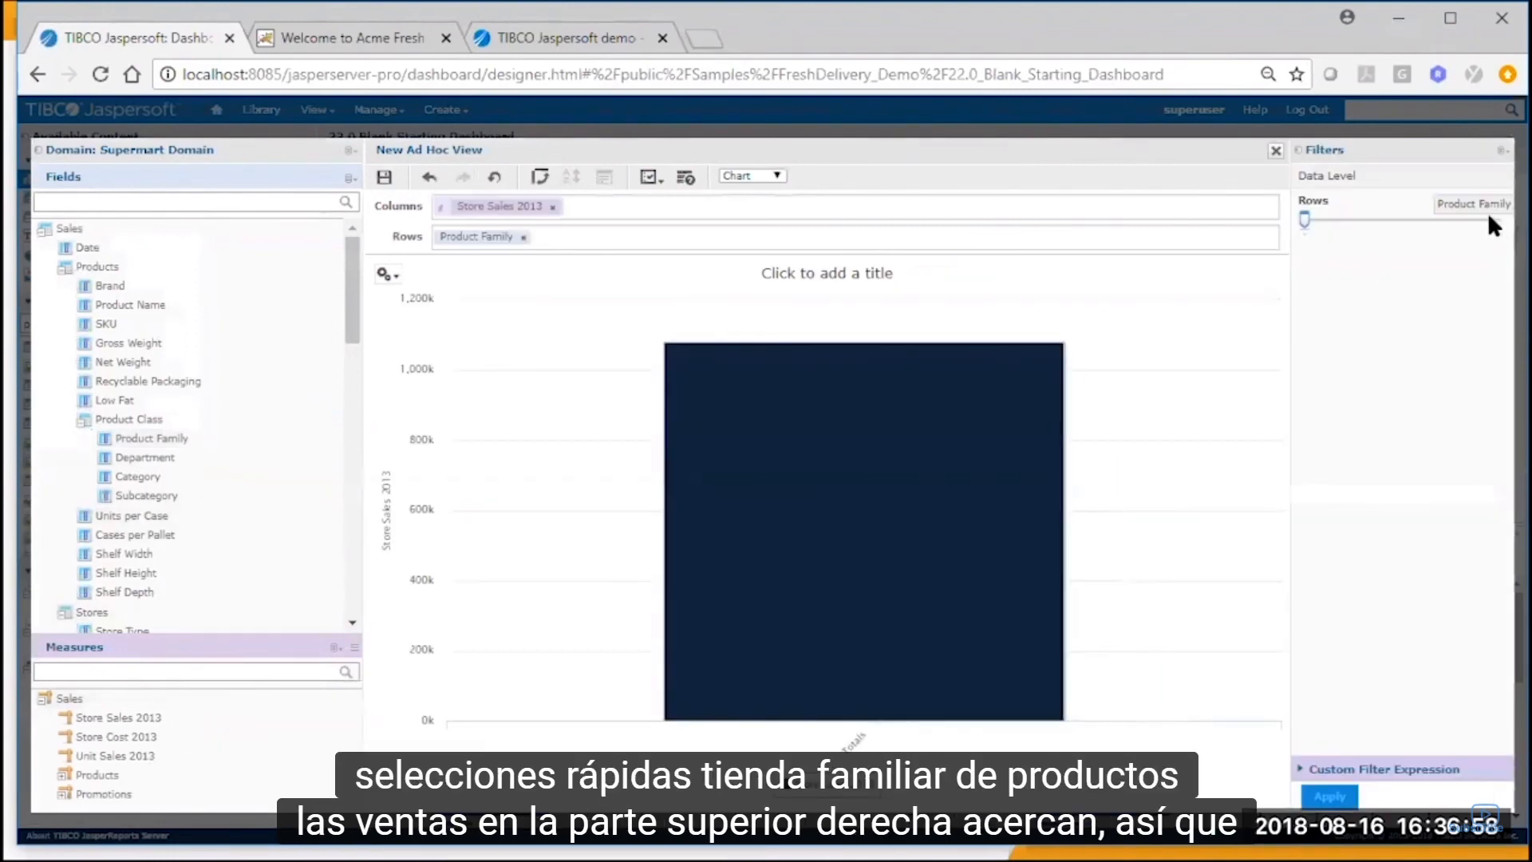
left_click(1490, 217)
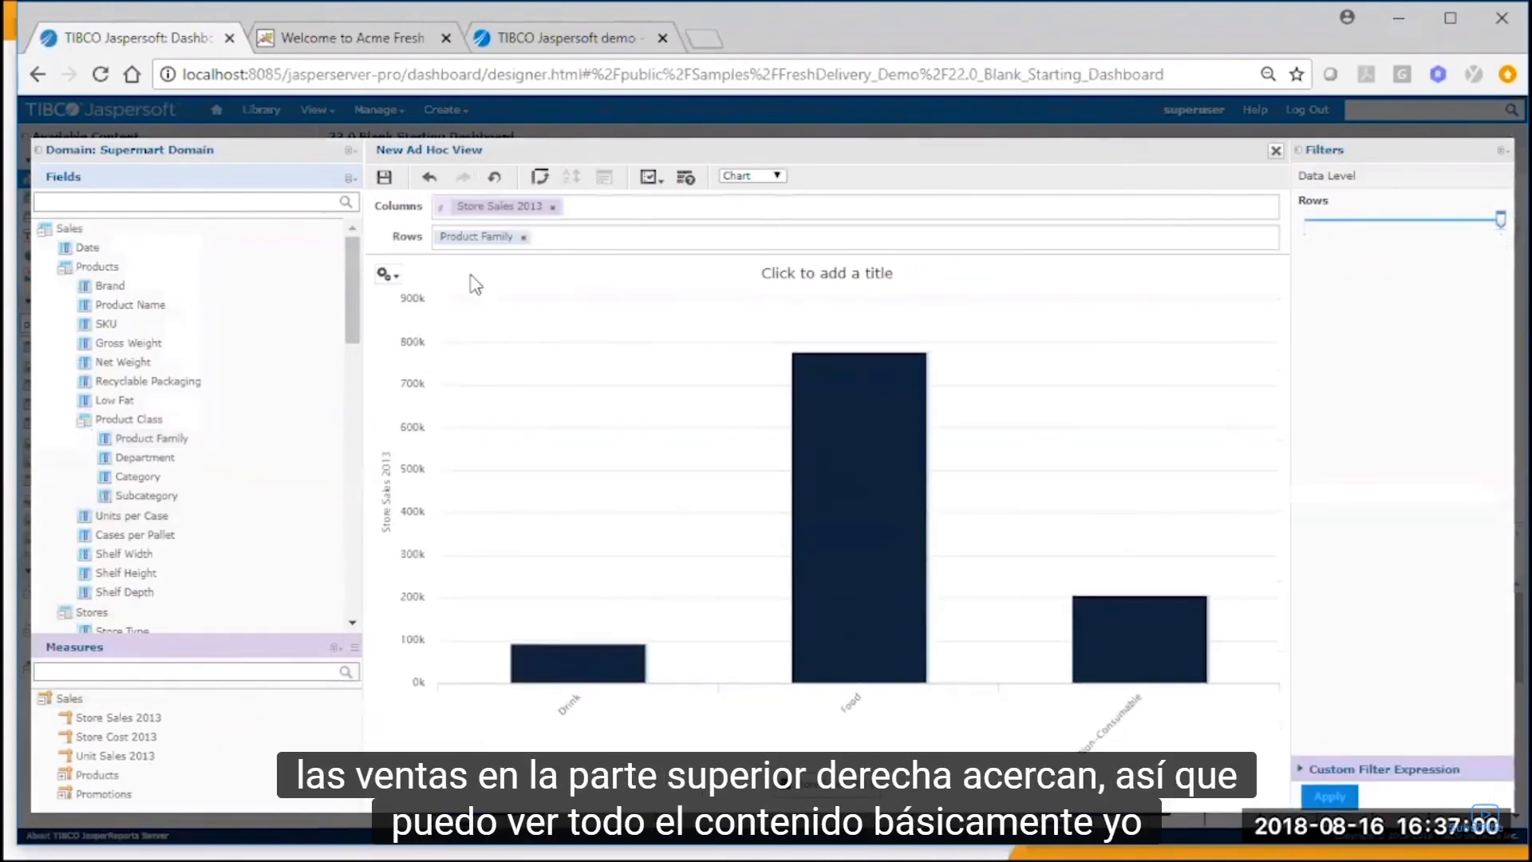
Change the chart type of the new Ad Hoc view to the basic pie chart.
left_click(386, 275)
left_click(441, 299)
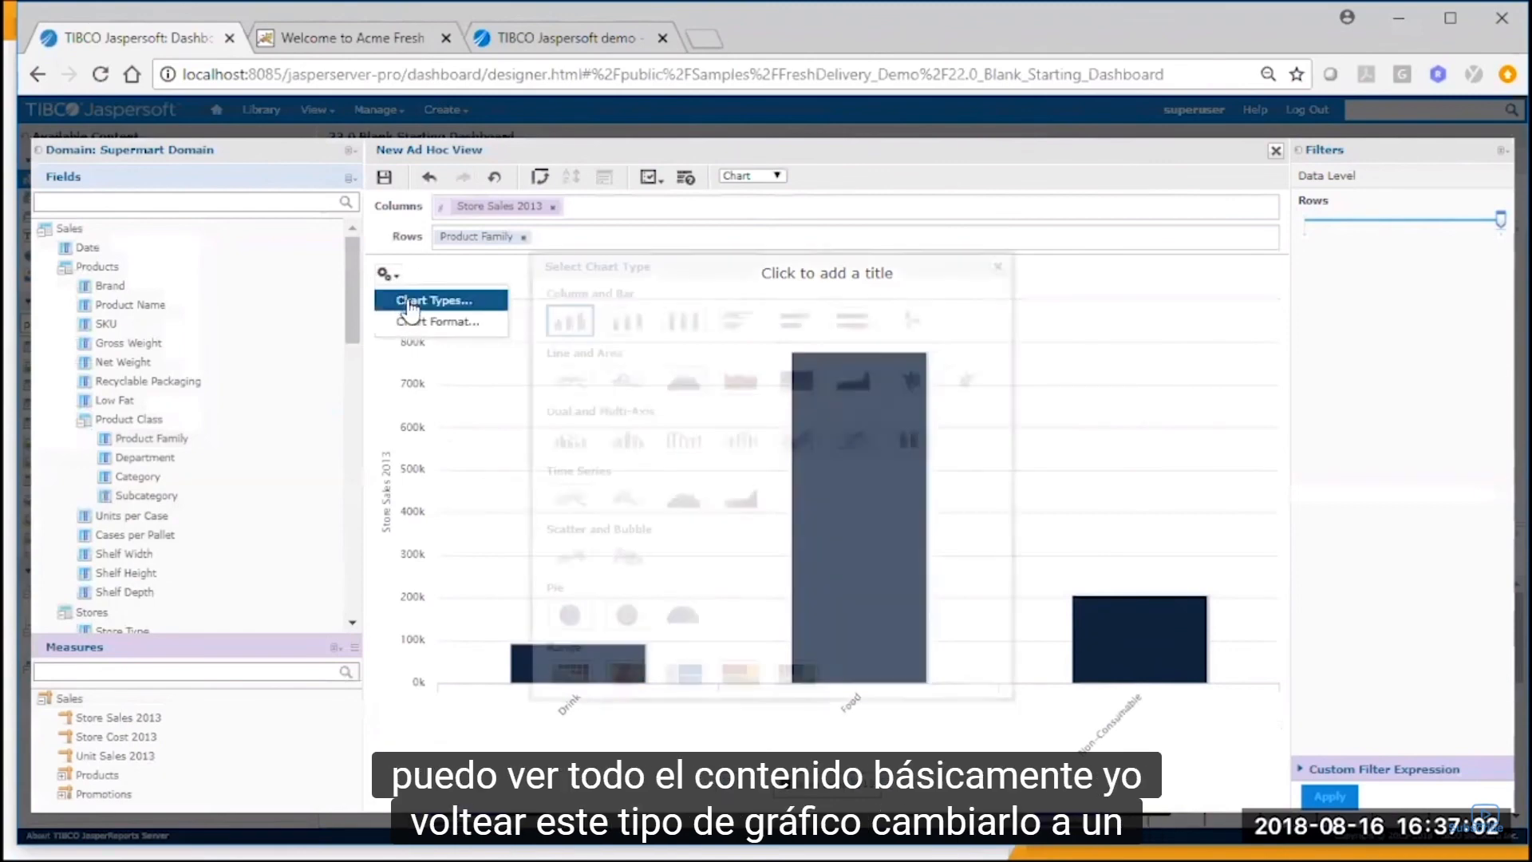
left_click(572, 616)
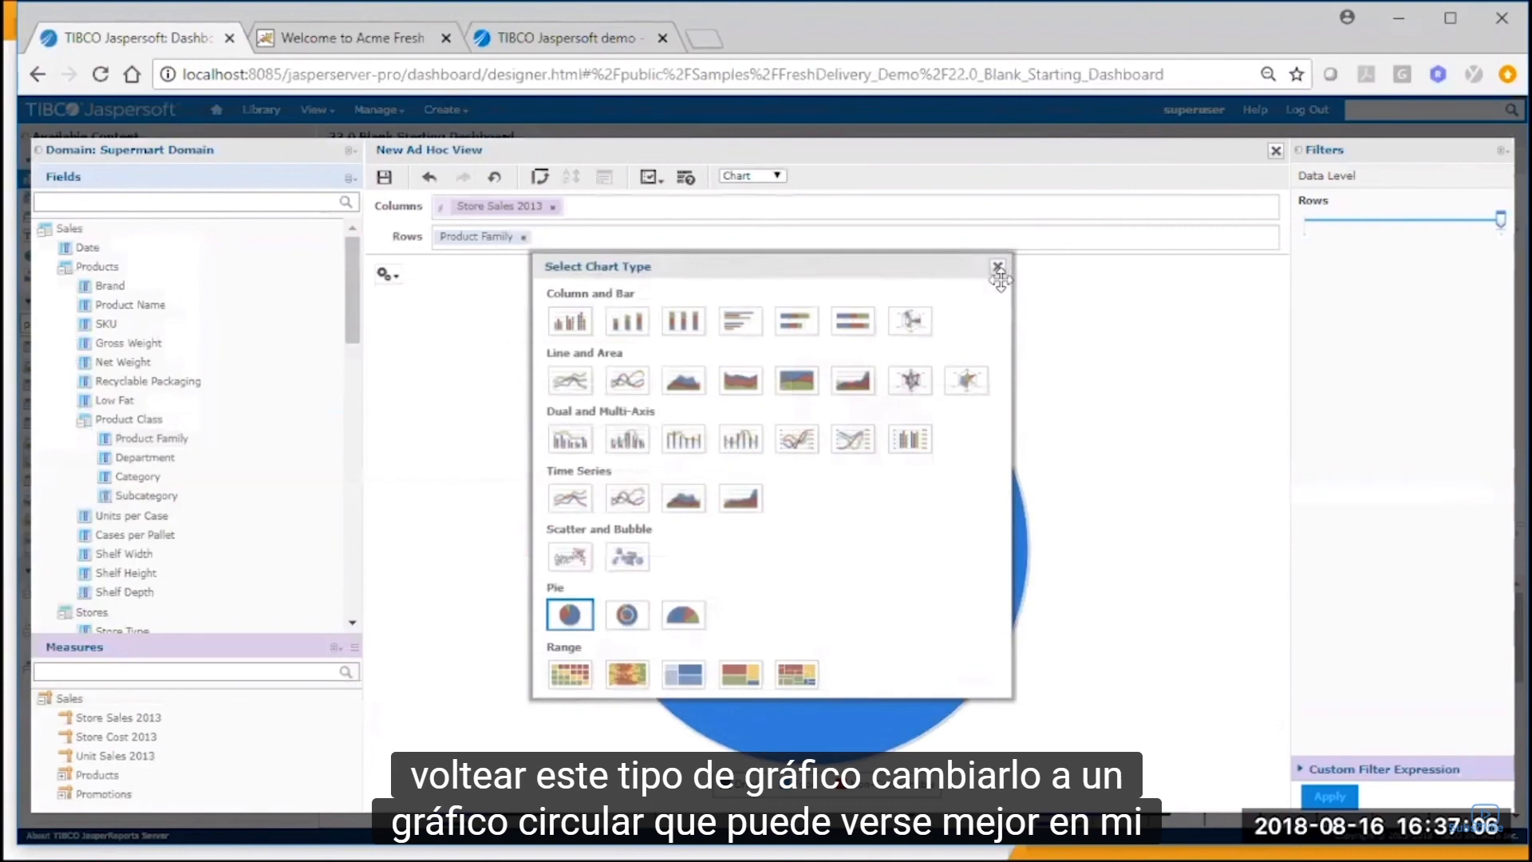
left_click(998, 266)
Set the pie chart's legend position to None in the chart format.
left_click(386, 276)
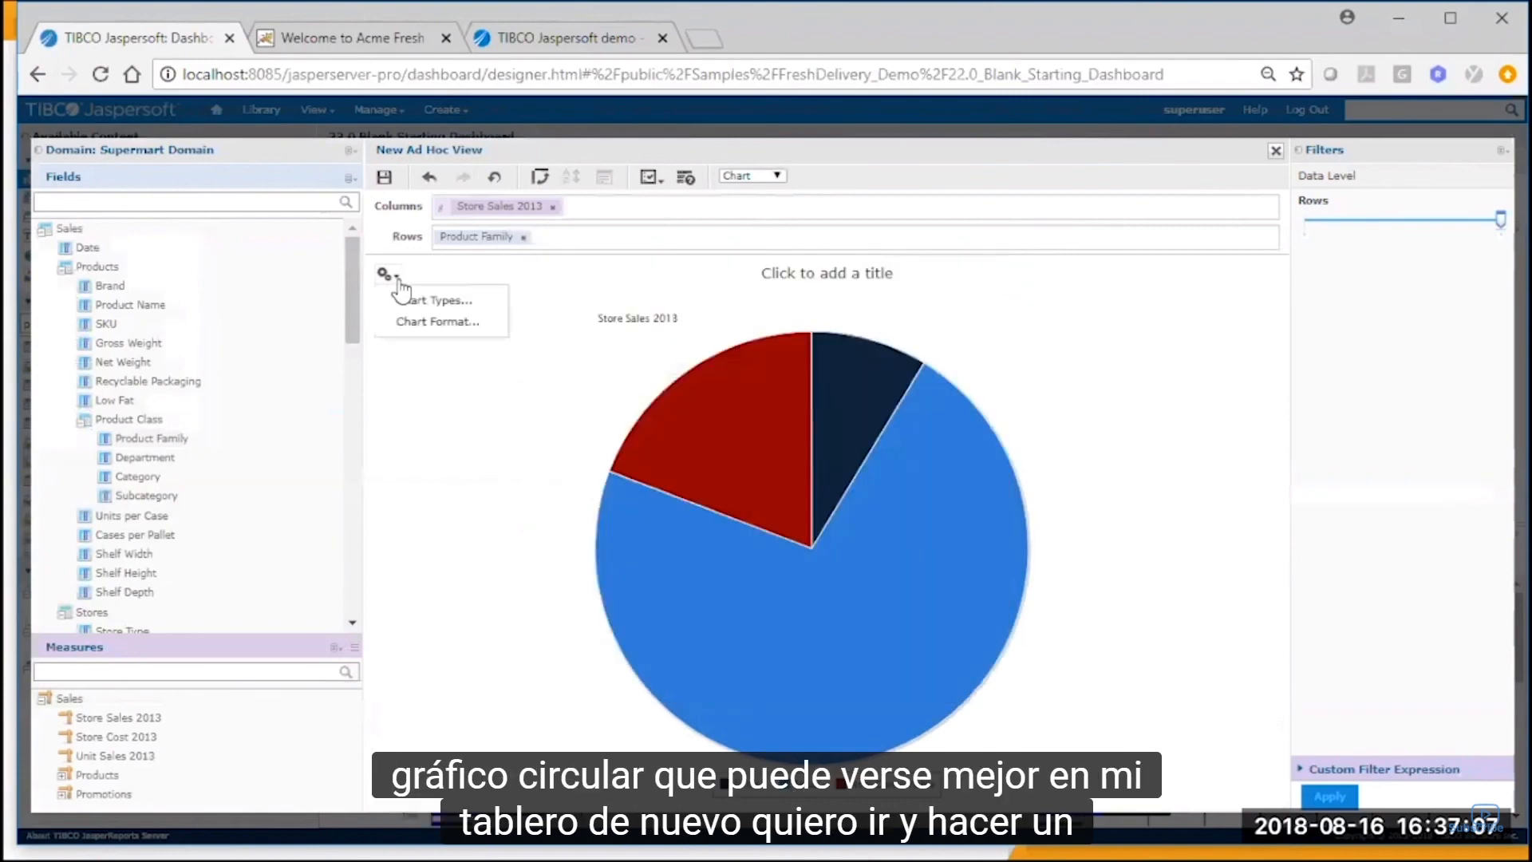
left_click(427, 322)
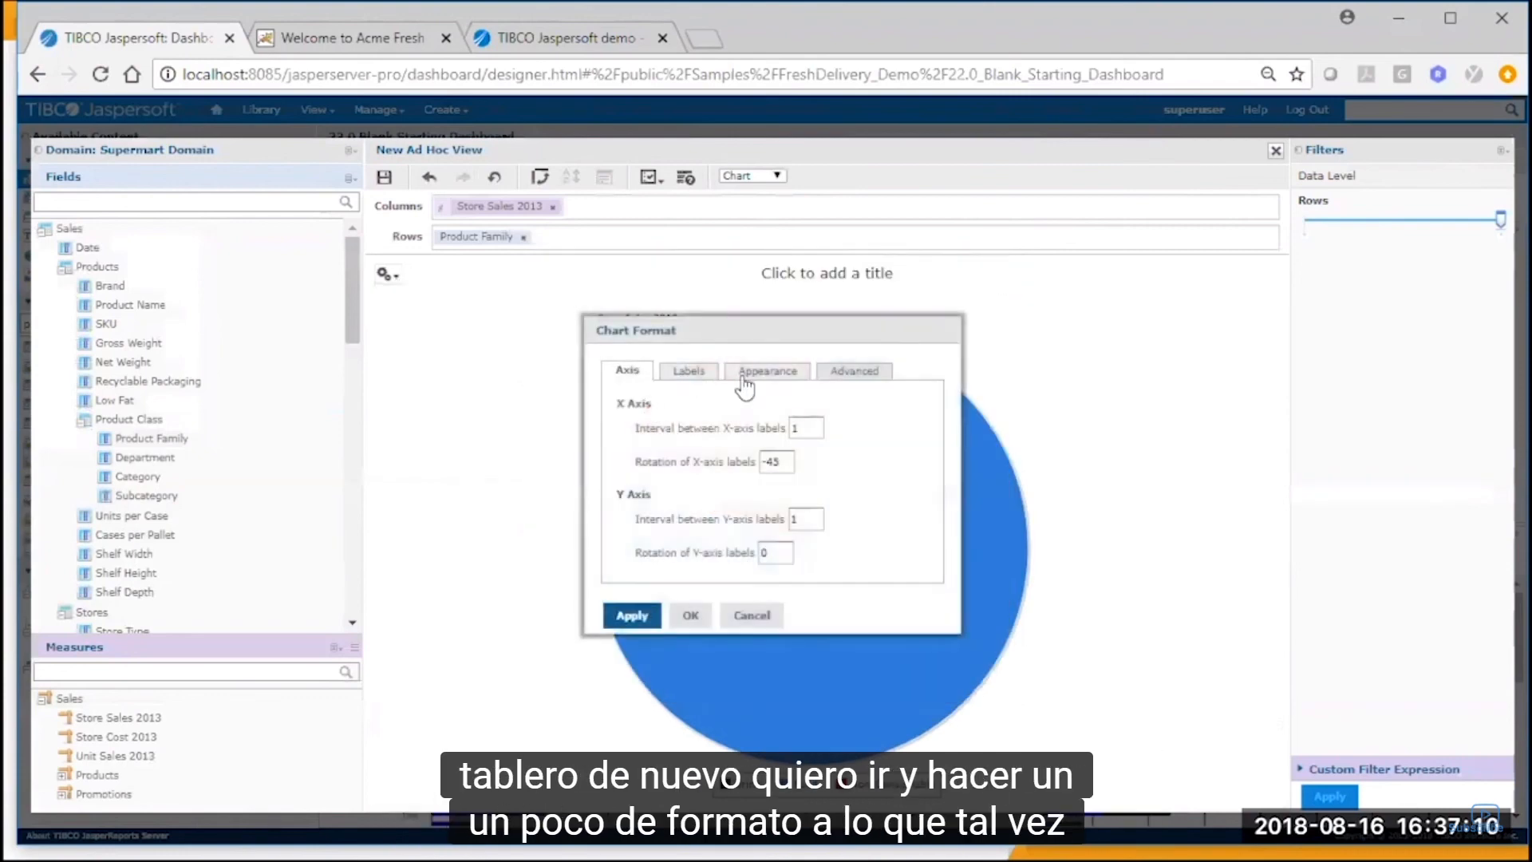
left_click(690, 372)
left_click(721, 441)
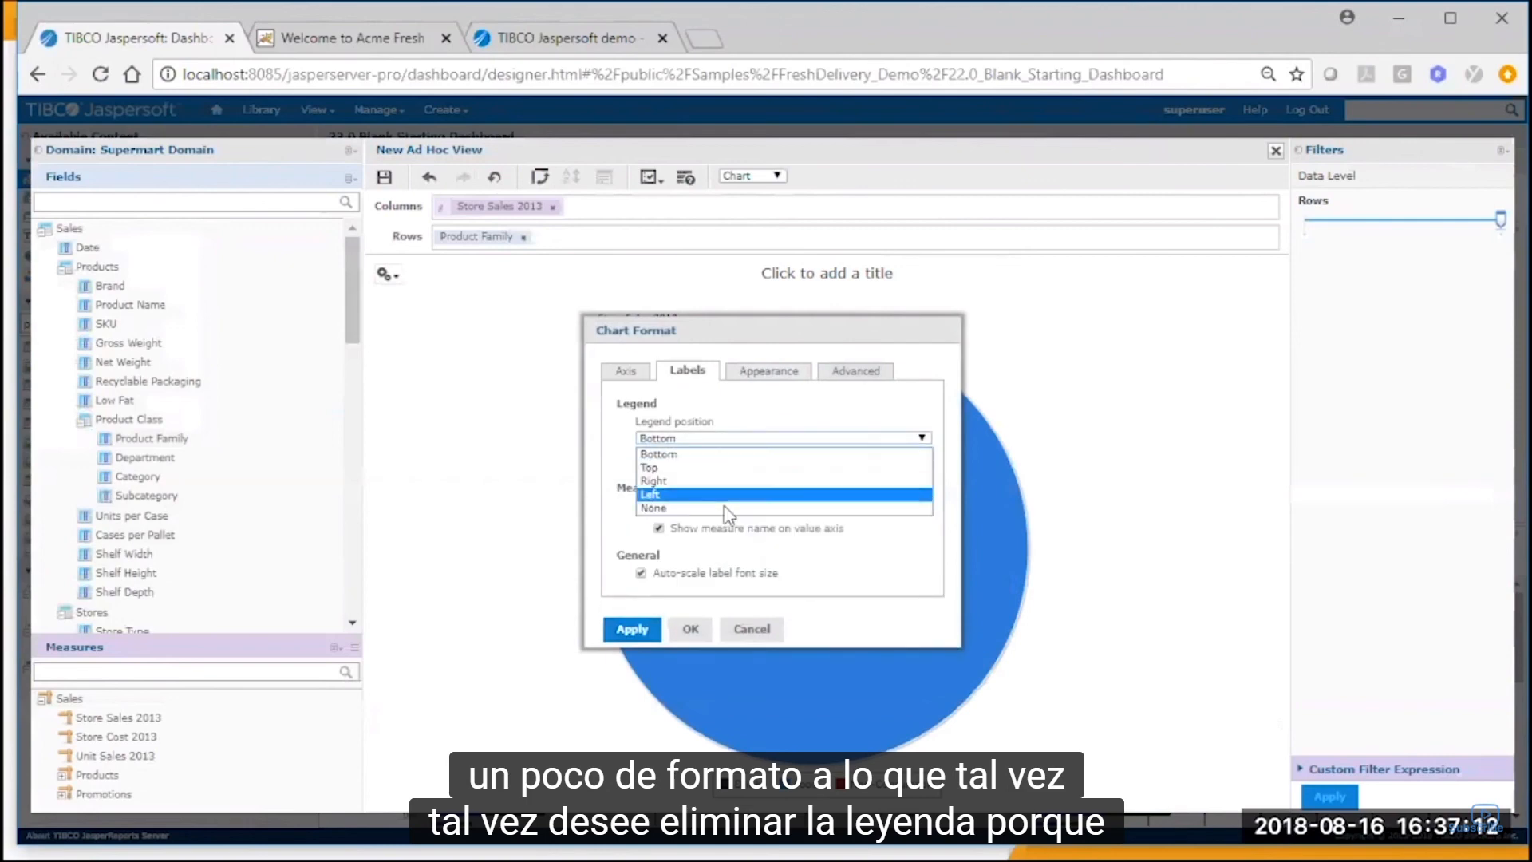
left_click(720, 504)
Try to add an advanced chart property colors with the value ["darkgreen", "blue", "darkred"] and confirm the chart format.
left_click(858, 373)
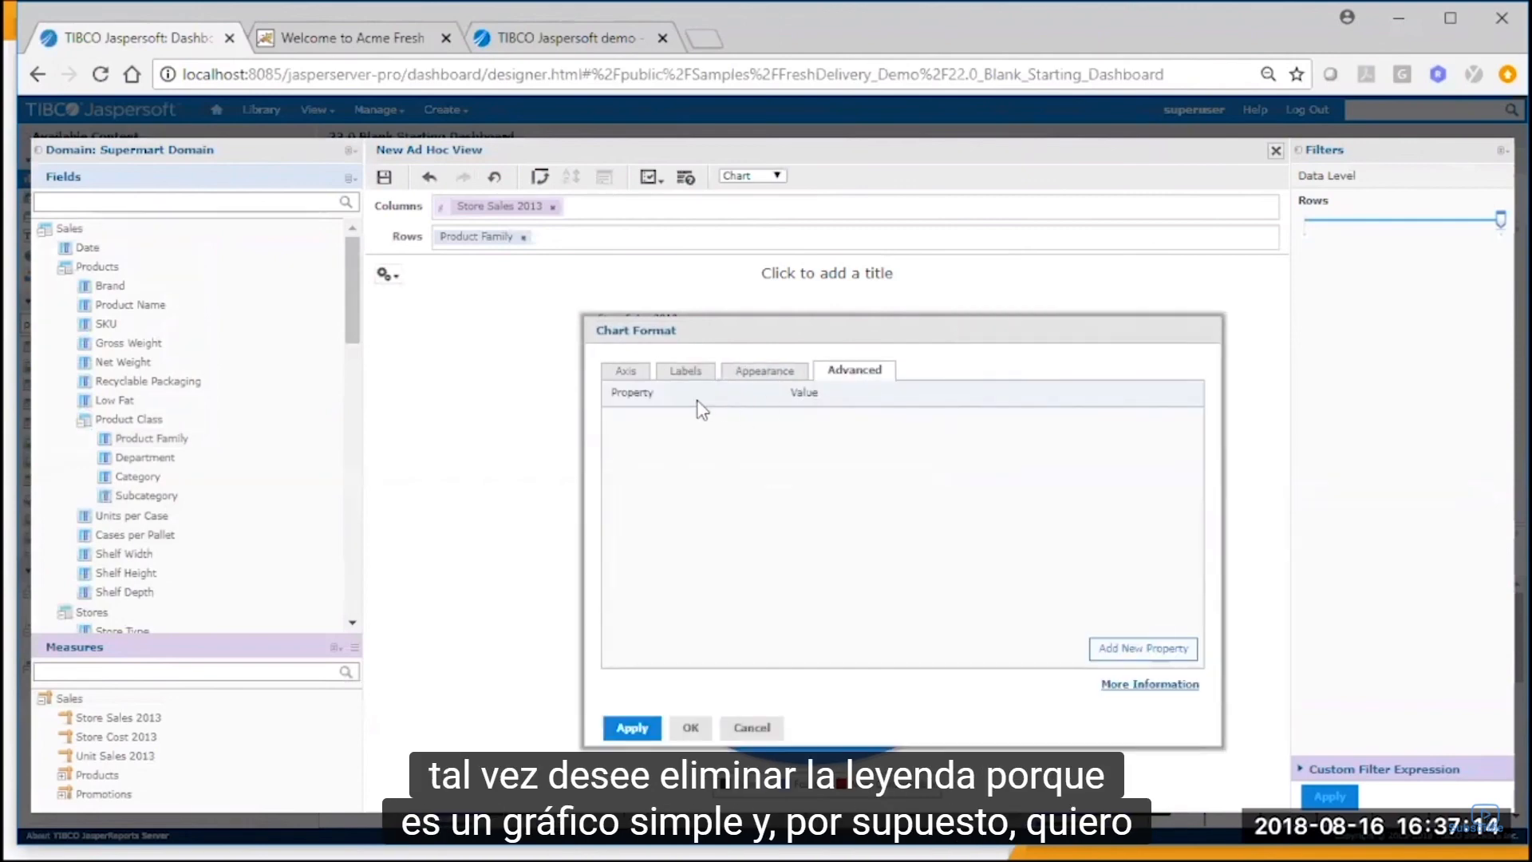
left_click(1149, 648)
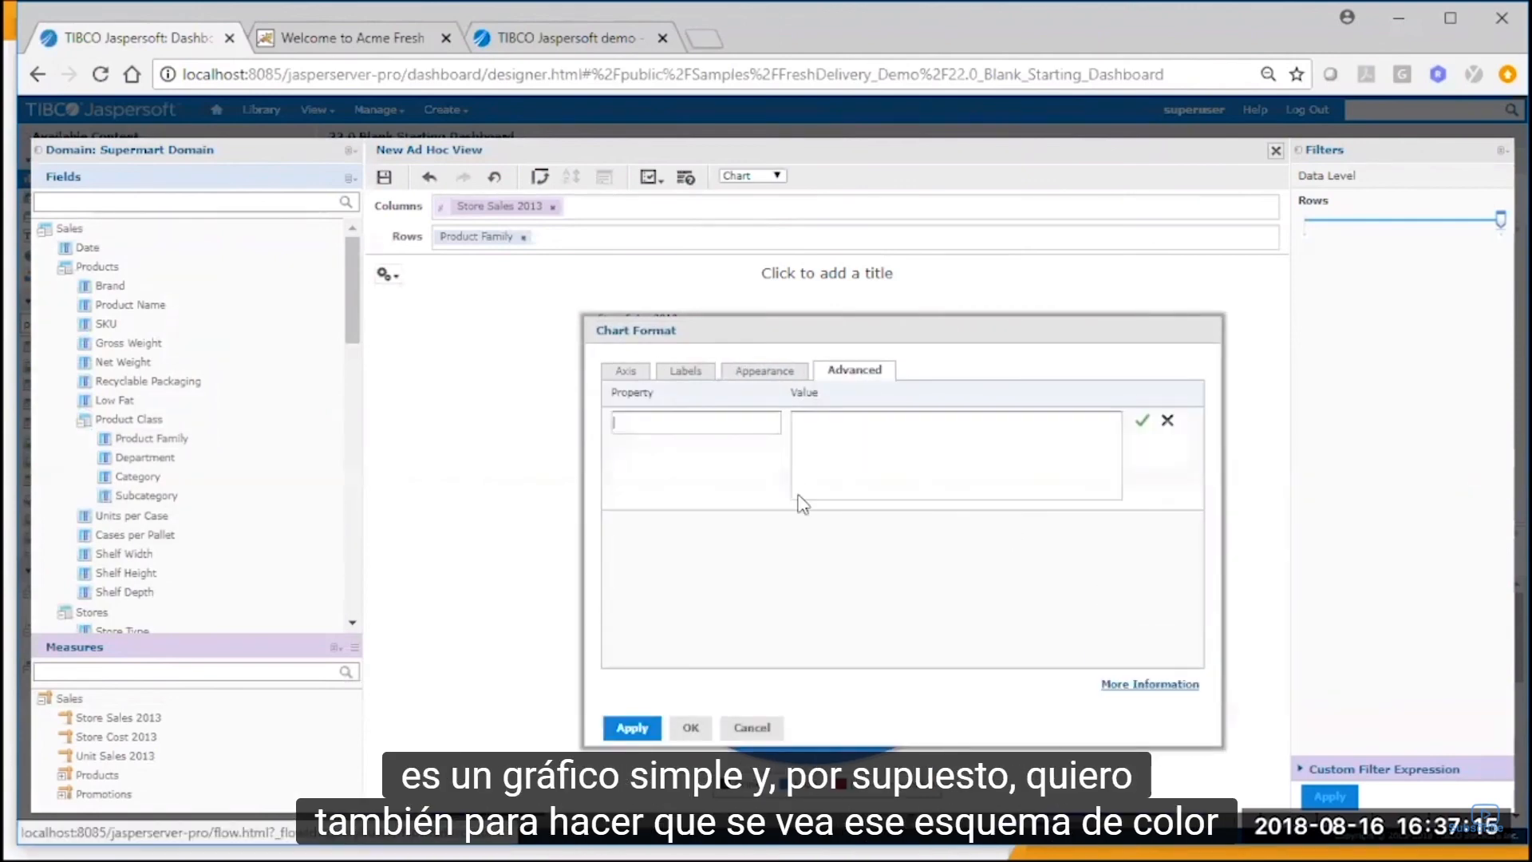
left_click(652, 422)
type("colors")
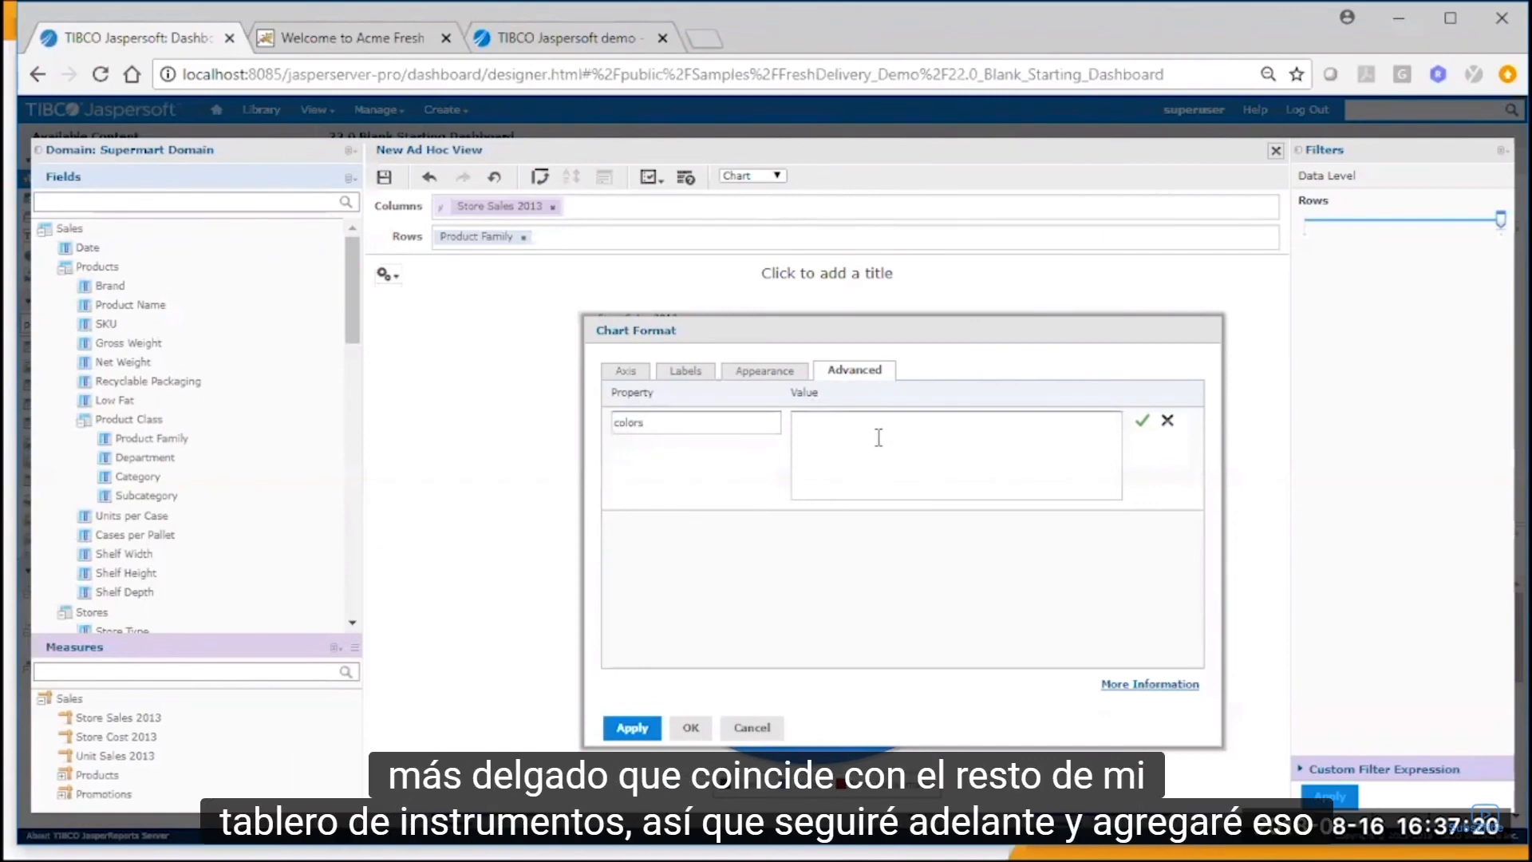
type("[\"darkgreen\", \"blue\", \"darkred\"]")
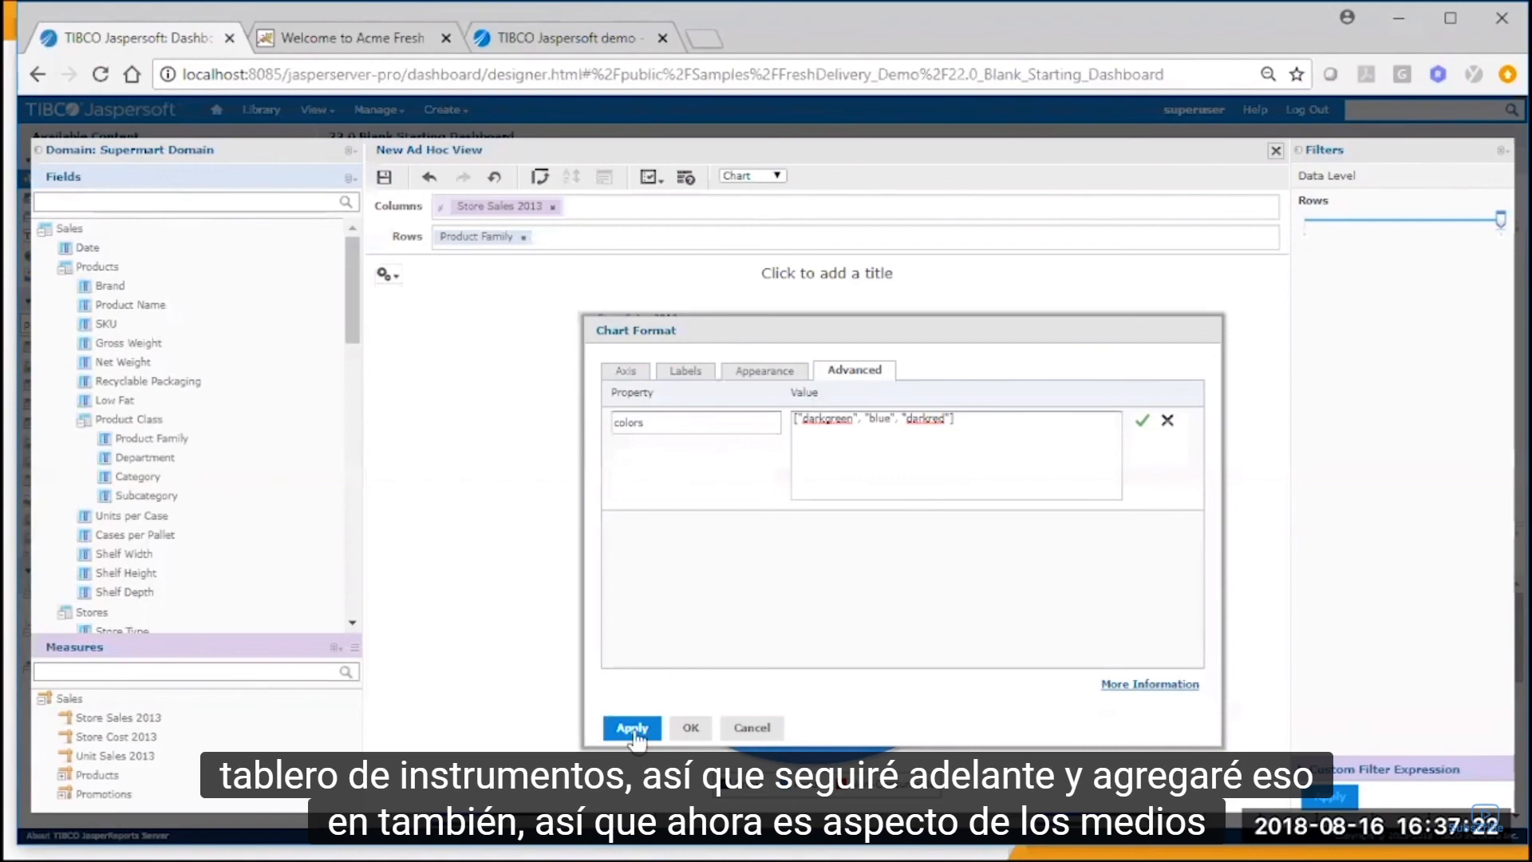
left_click(691, 728)
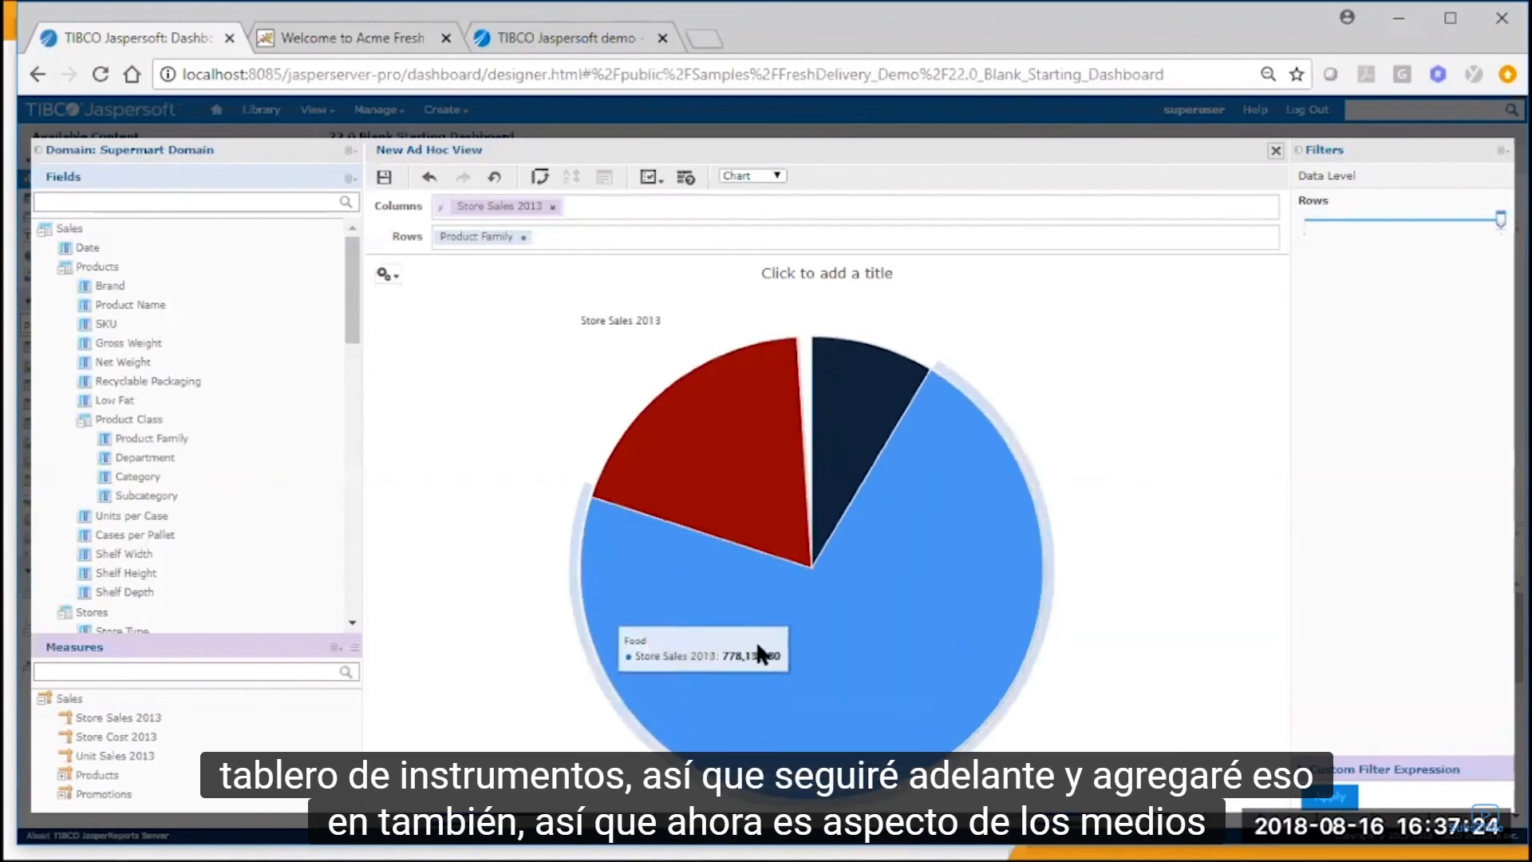
Add the advanced chart property colors with the value ["darkgreen", "blue", "darkred"], save the property and confirm the chart format.
left_click(387, 275)
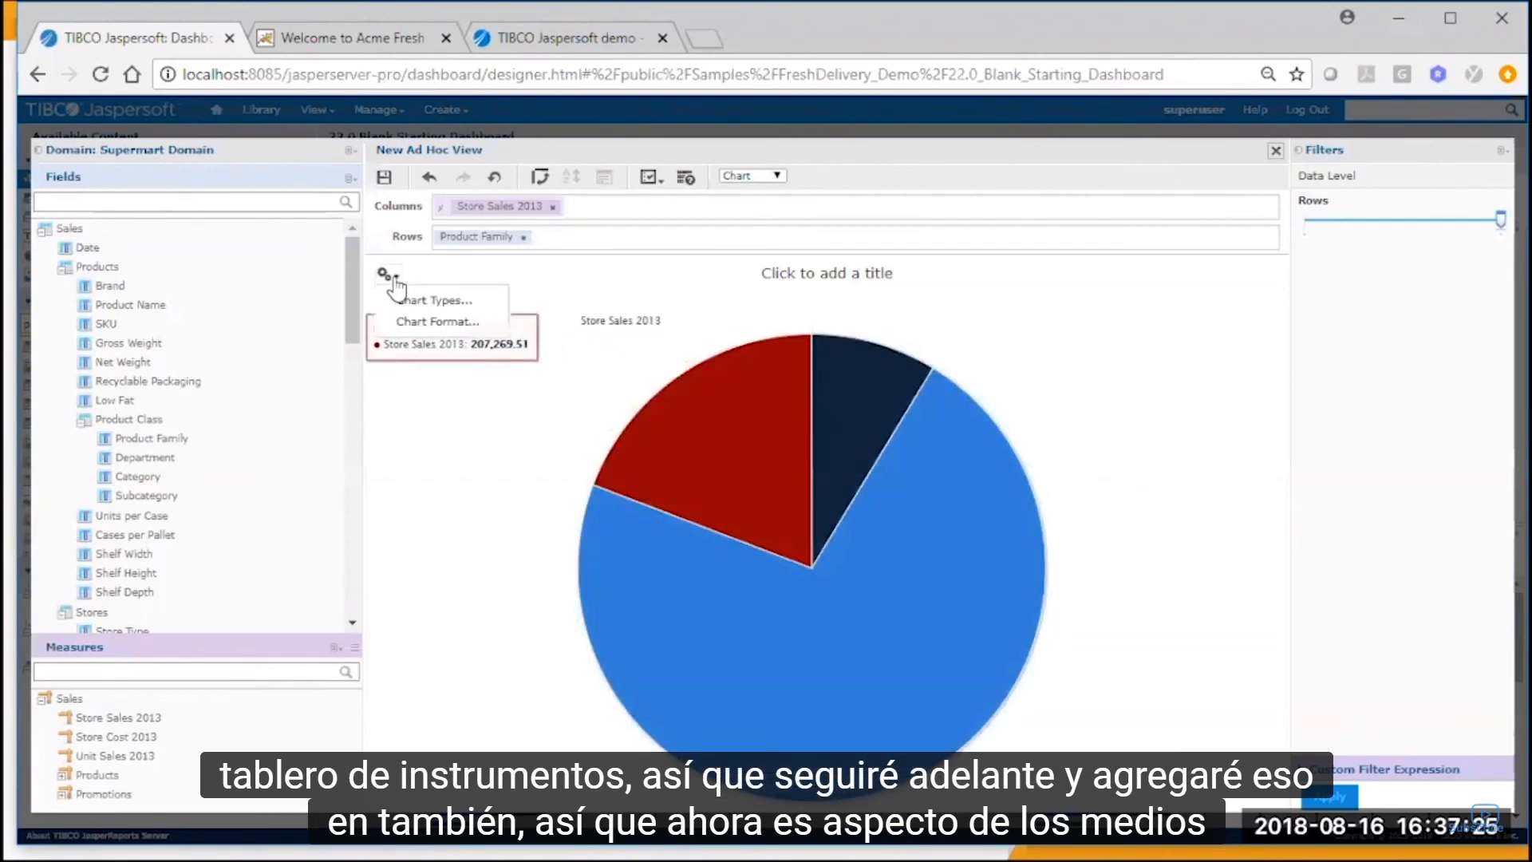
left_click(431, 322)
left_click(850, 370)
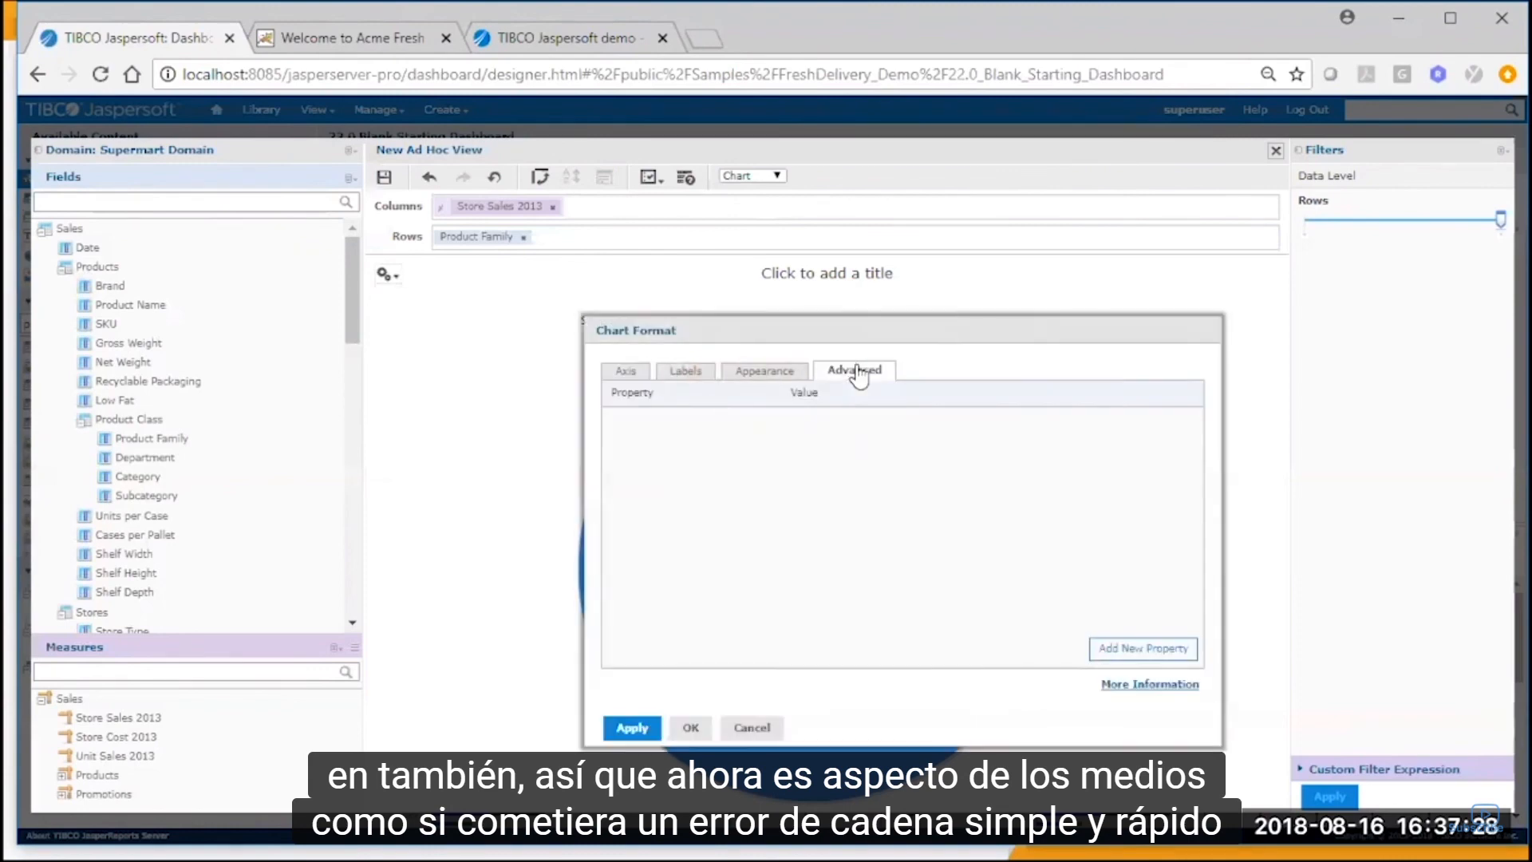
left_click(1155, 650)
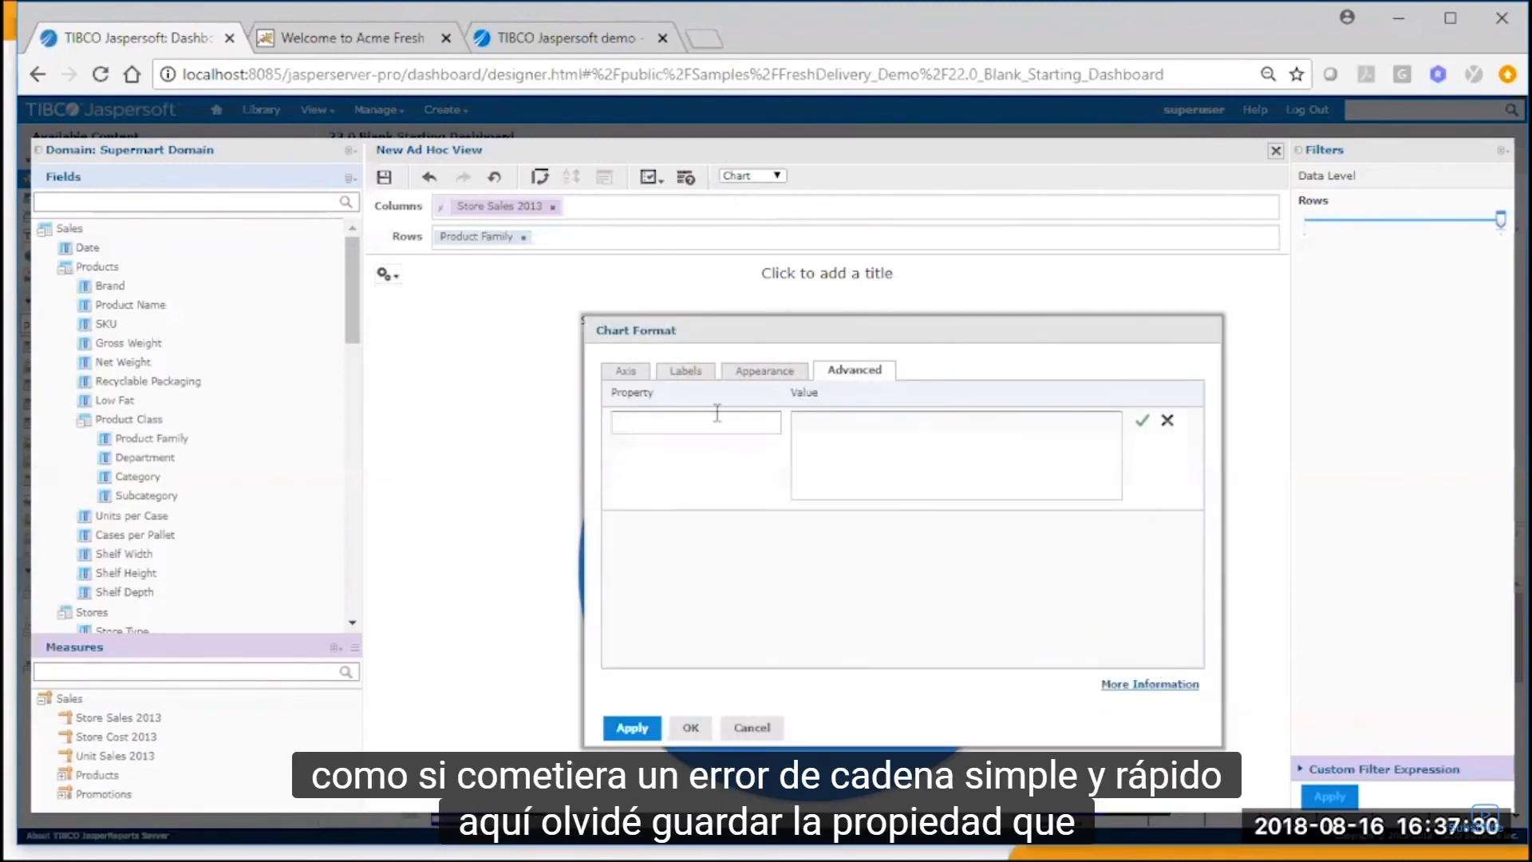
type("colors")
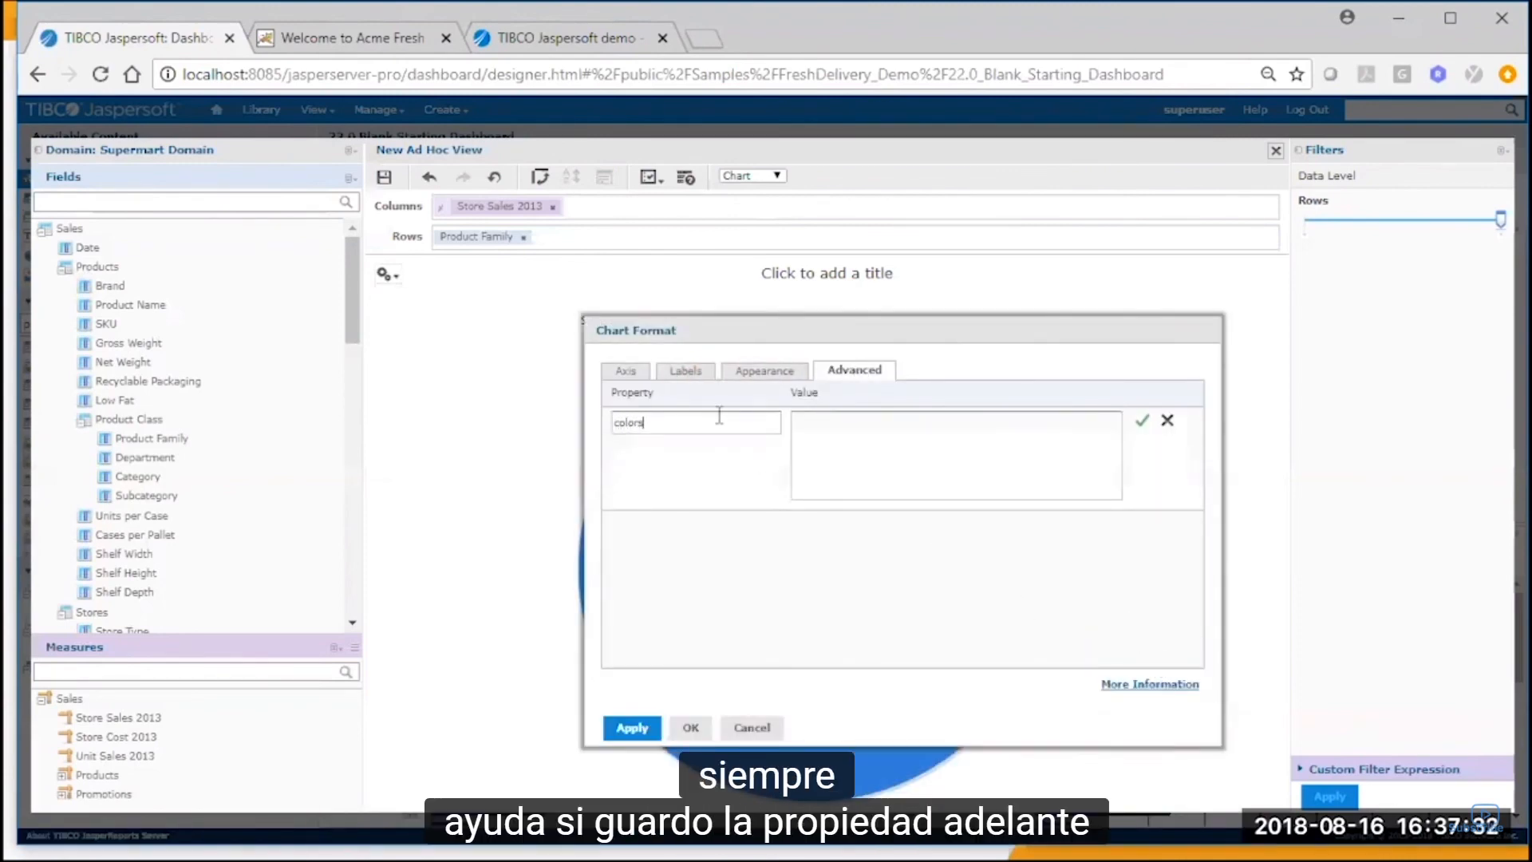
left_click(892, 435)
type("[\"darkgreen\", \"blue\", \"darkred\"]")
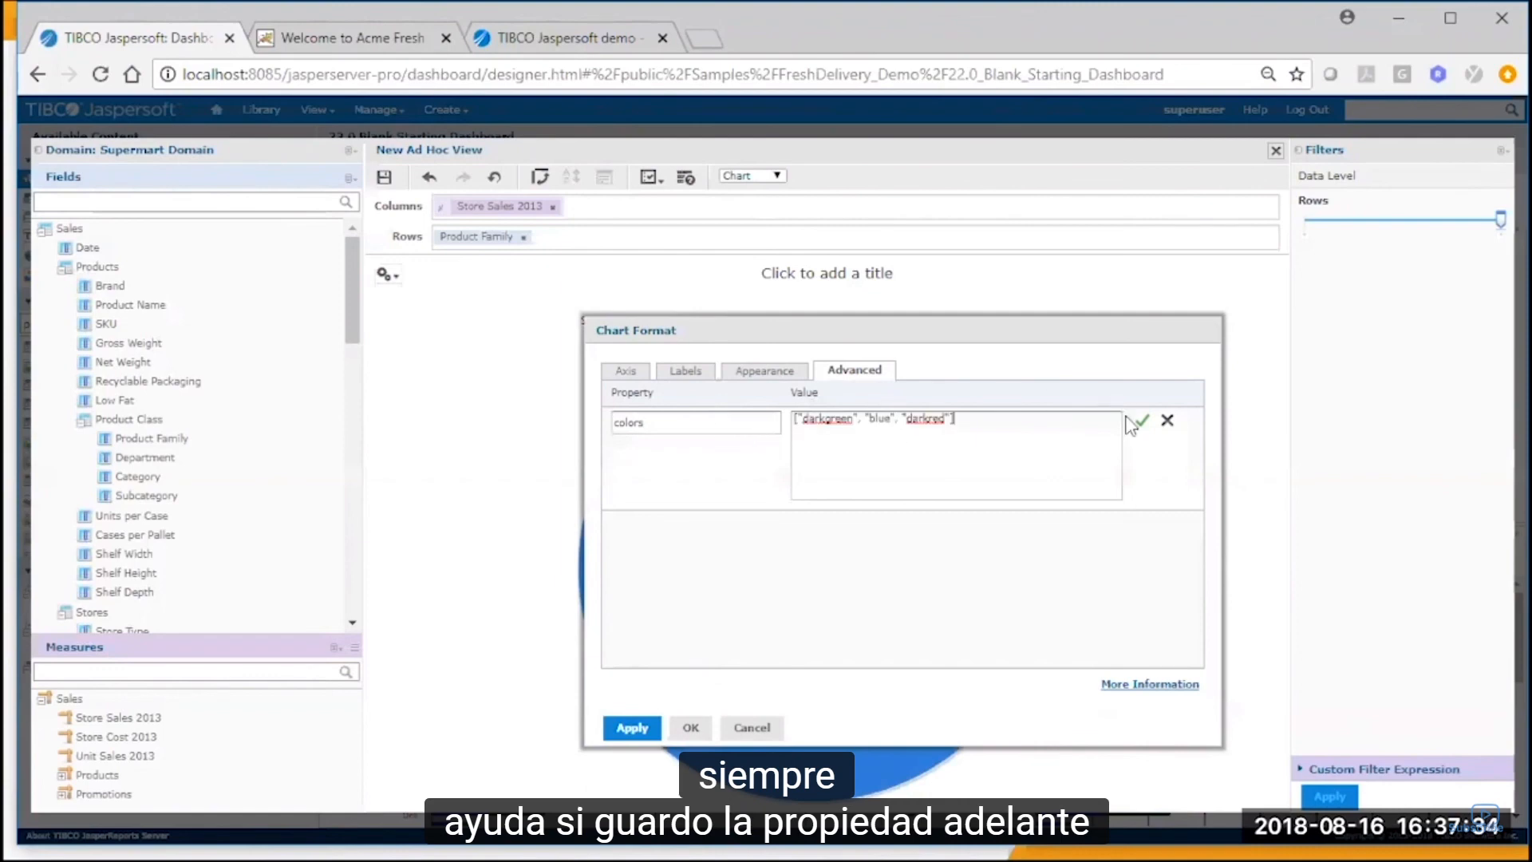
left_click(1143, 423)
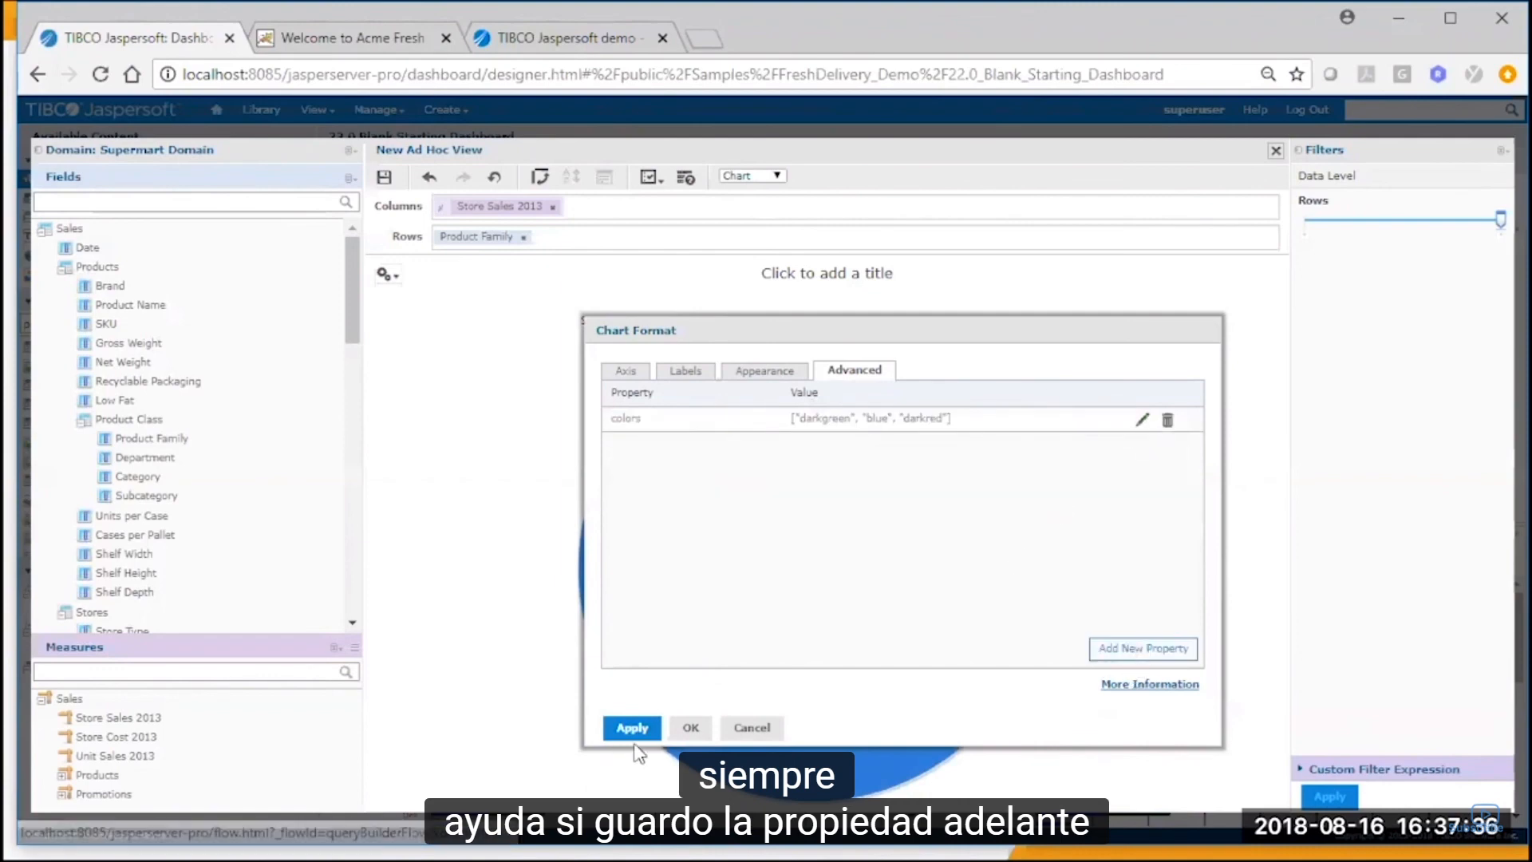
left_click(689, 727)
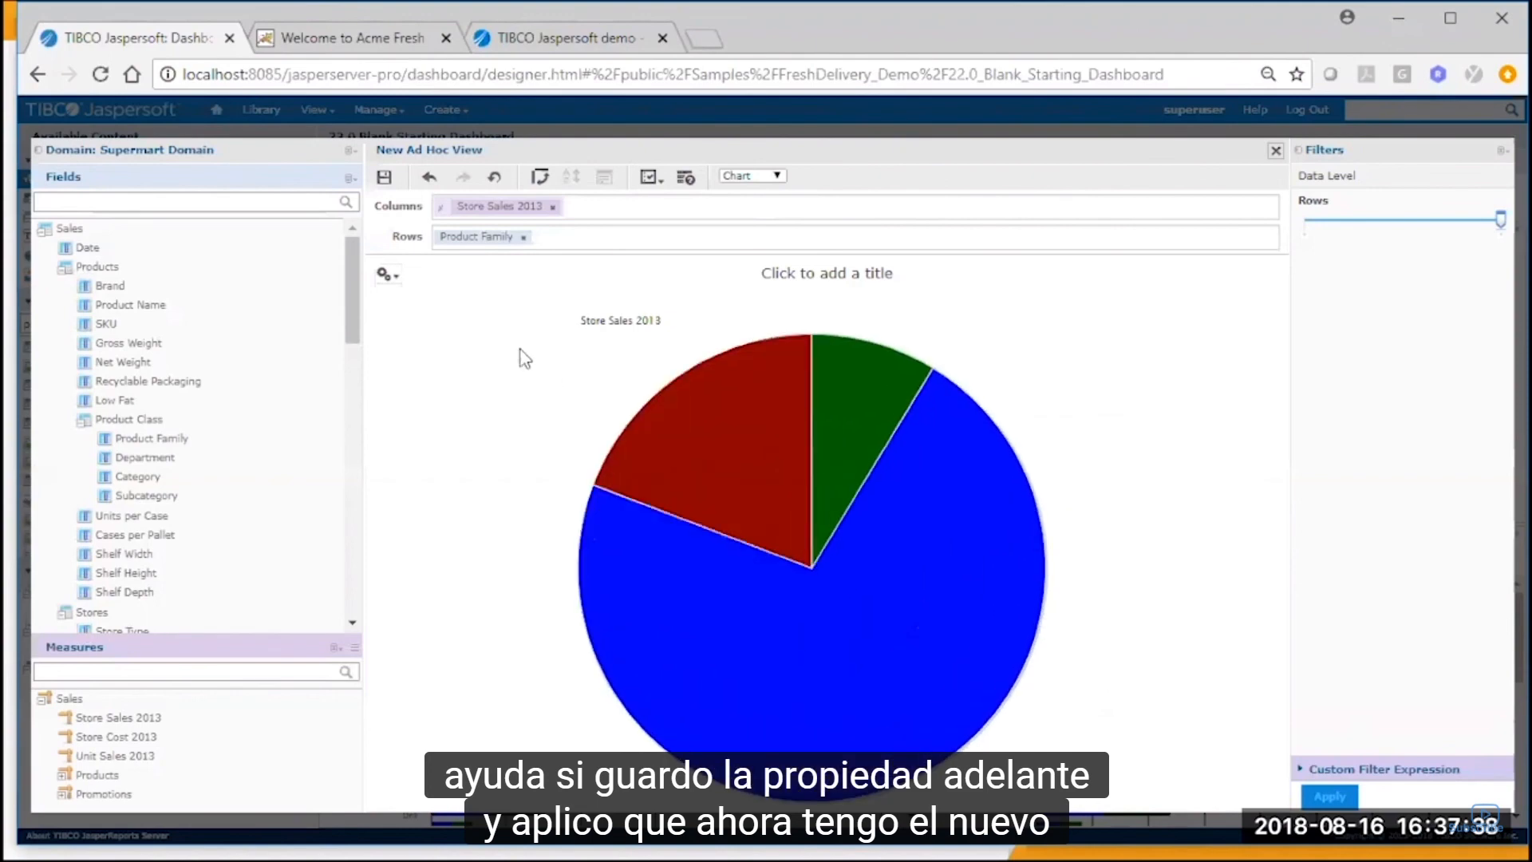
Save the pie chart to the dashboard as a dashlet named Product Family Sales.
left_click(383, 180)
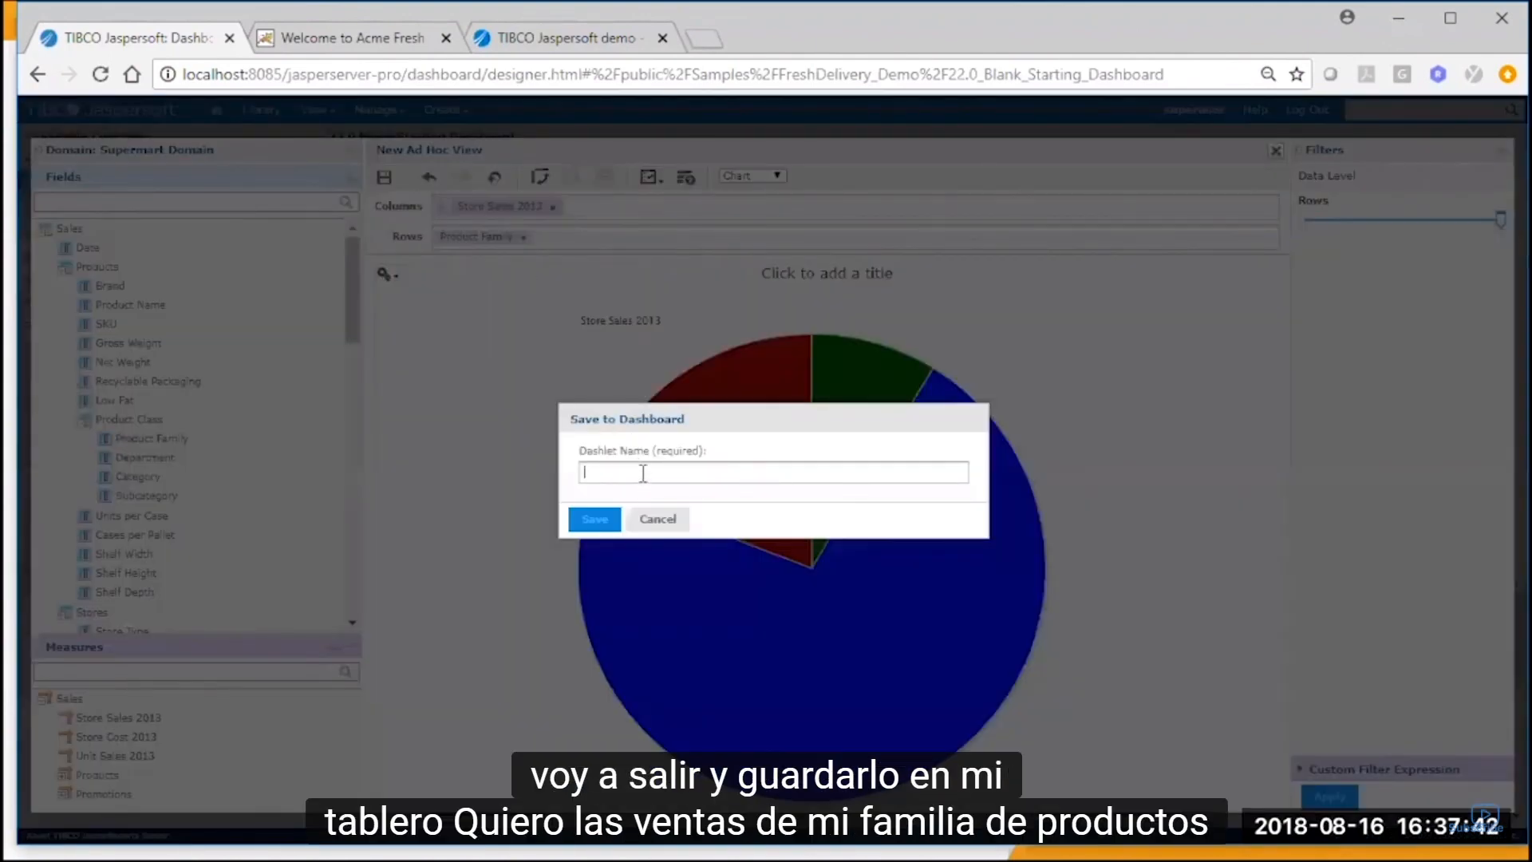
type("Product Family Sales")
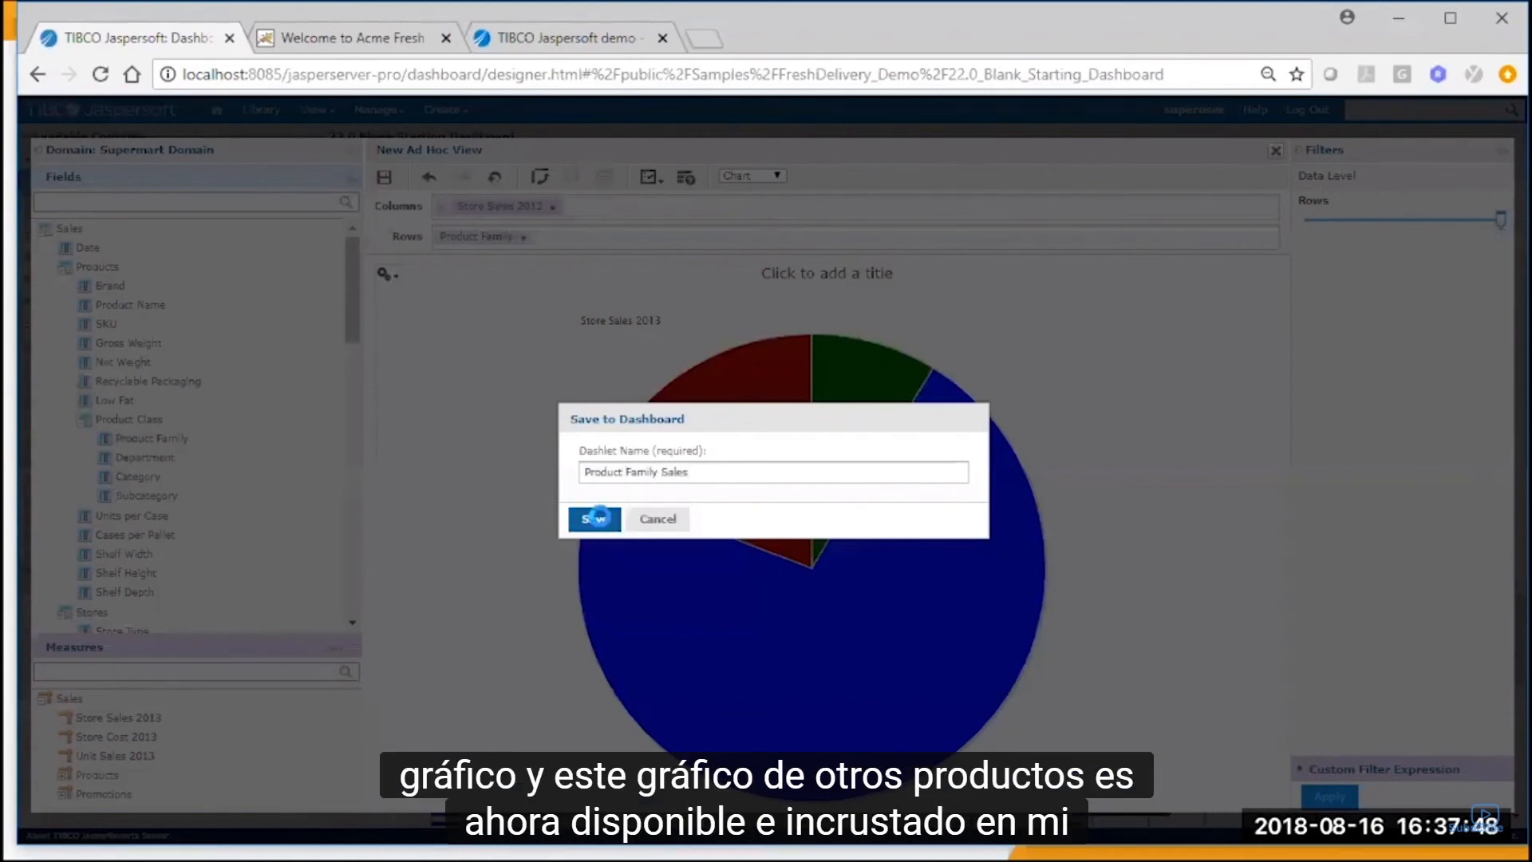
left_click(595, 521)
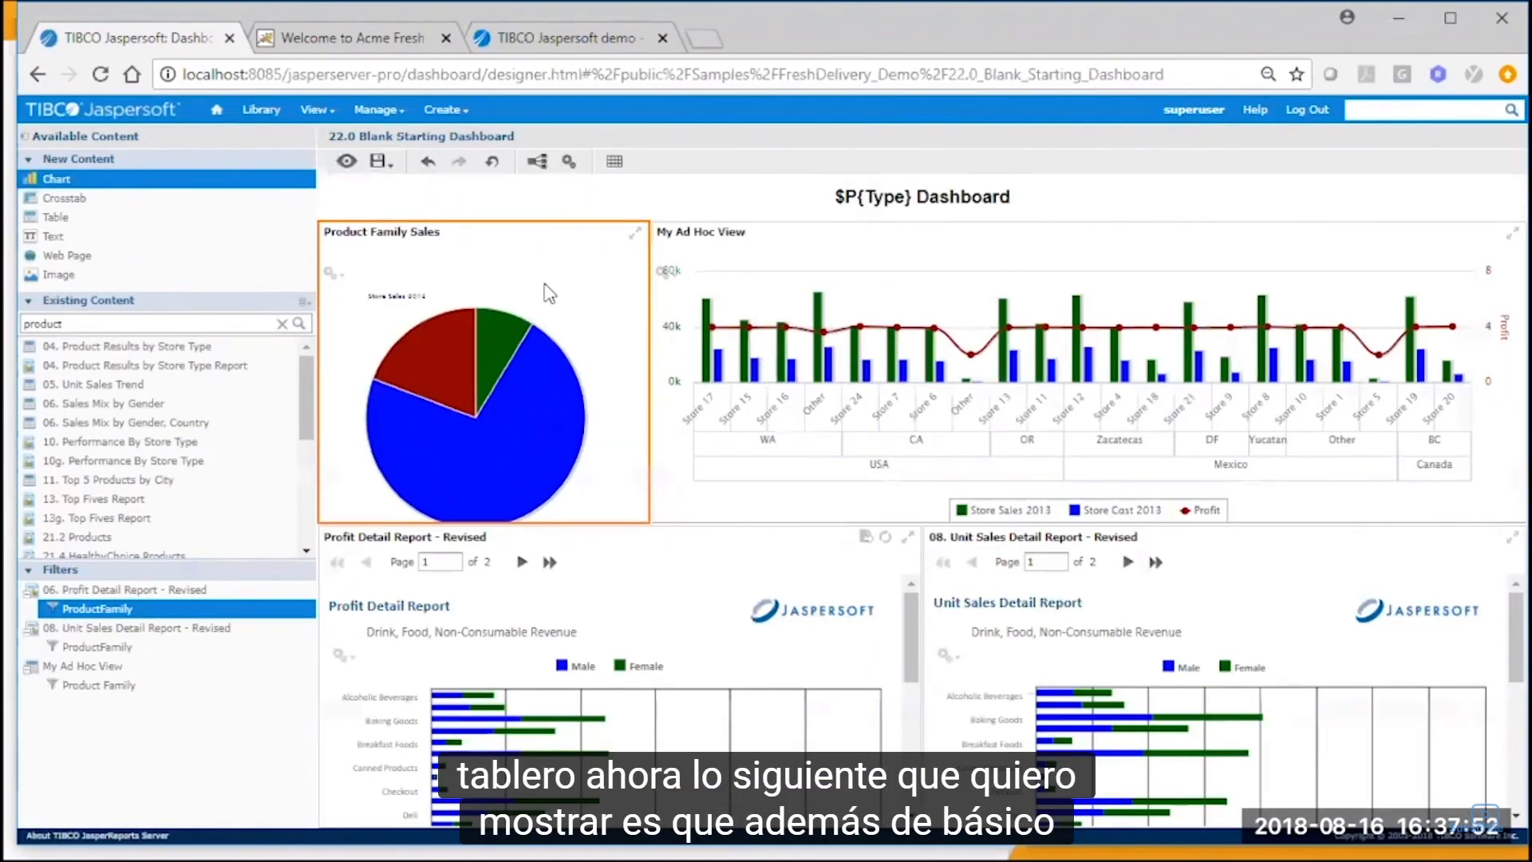
Enable chart hyperlinks in the Product Family Sales dashlet's properties, keeping the Update page action.
right_click(548, 293)
left_click(479, 301)
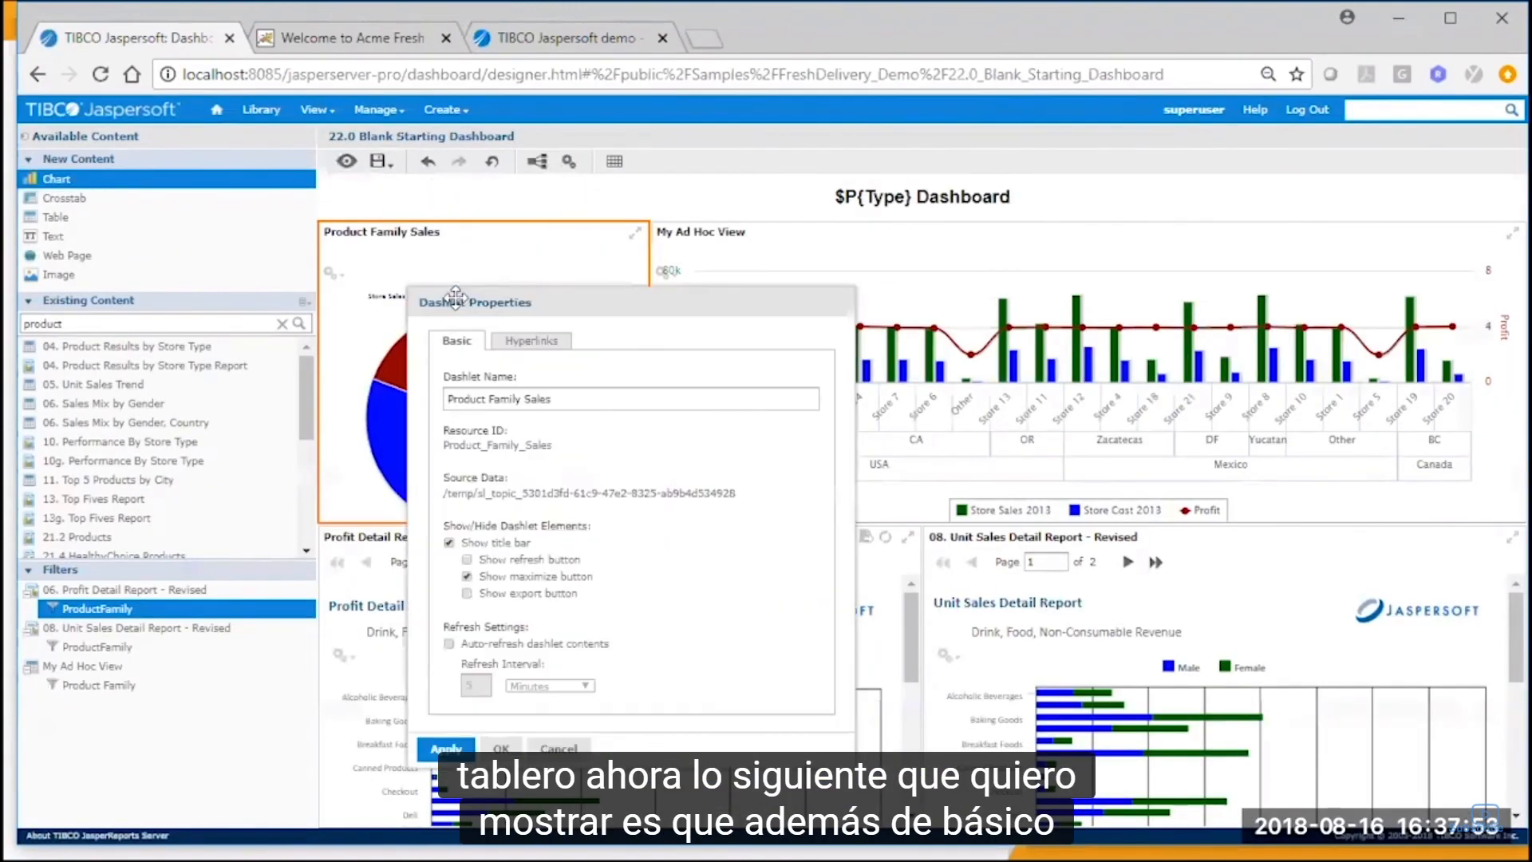
left_click(532, 345)
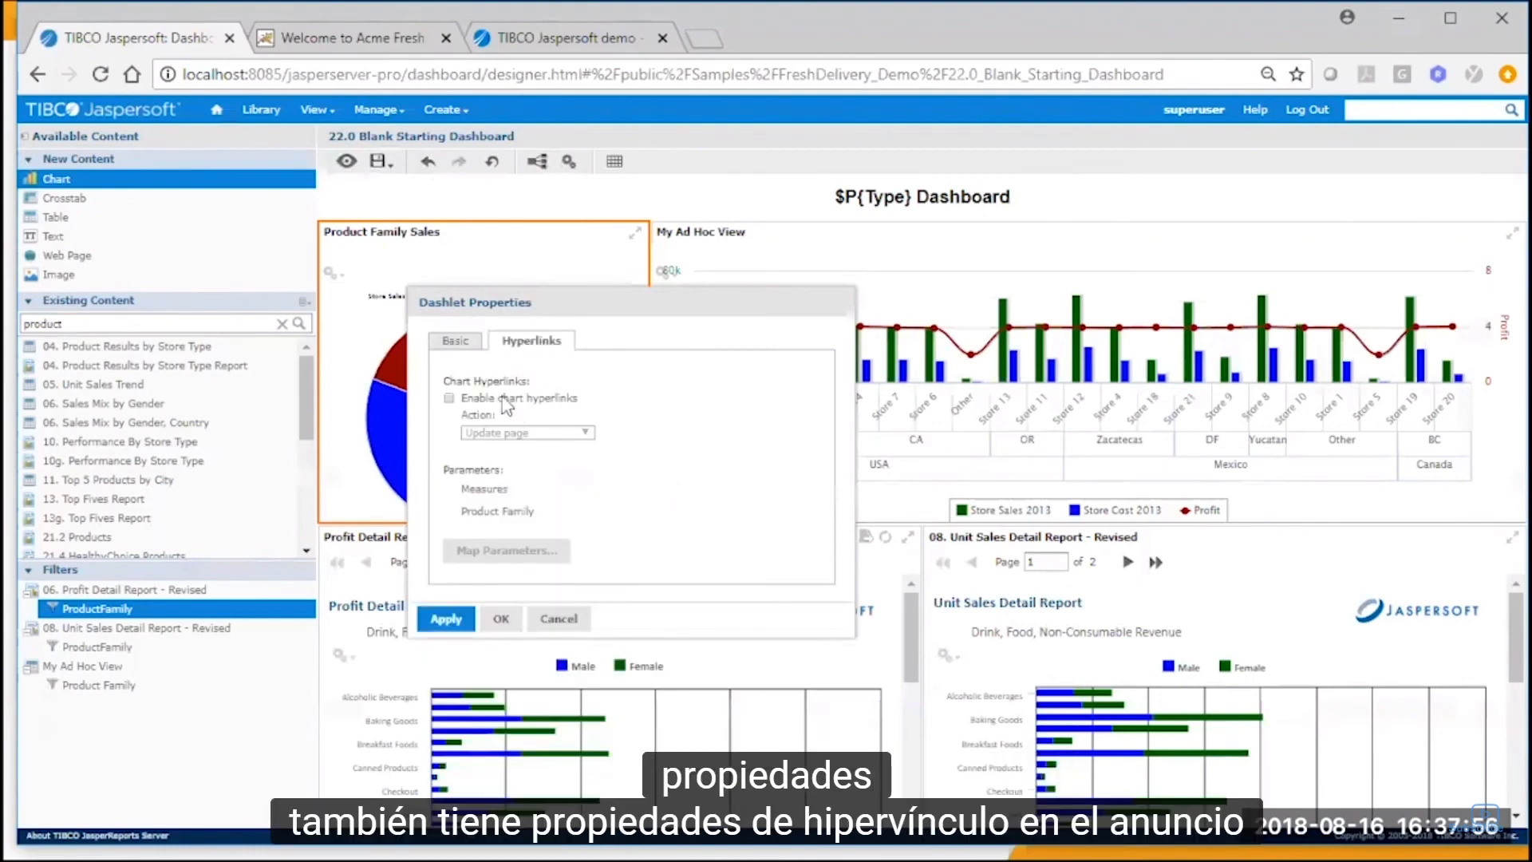
left_click(450, 399)
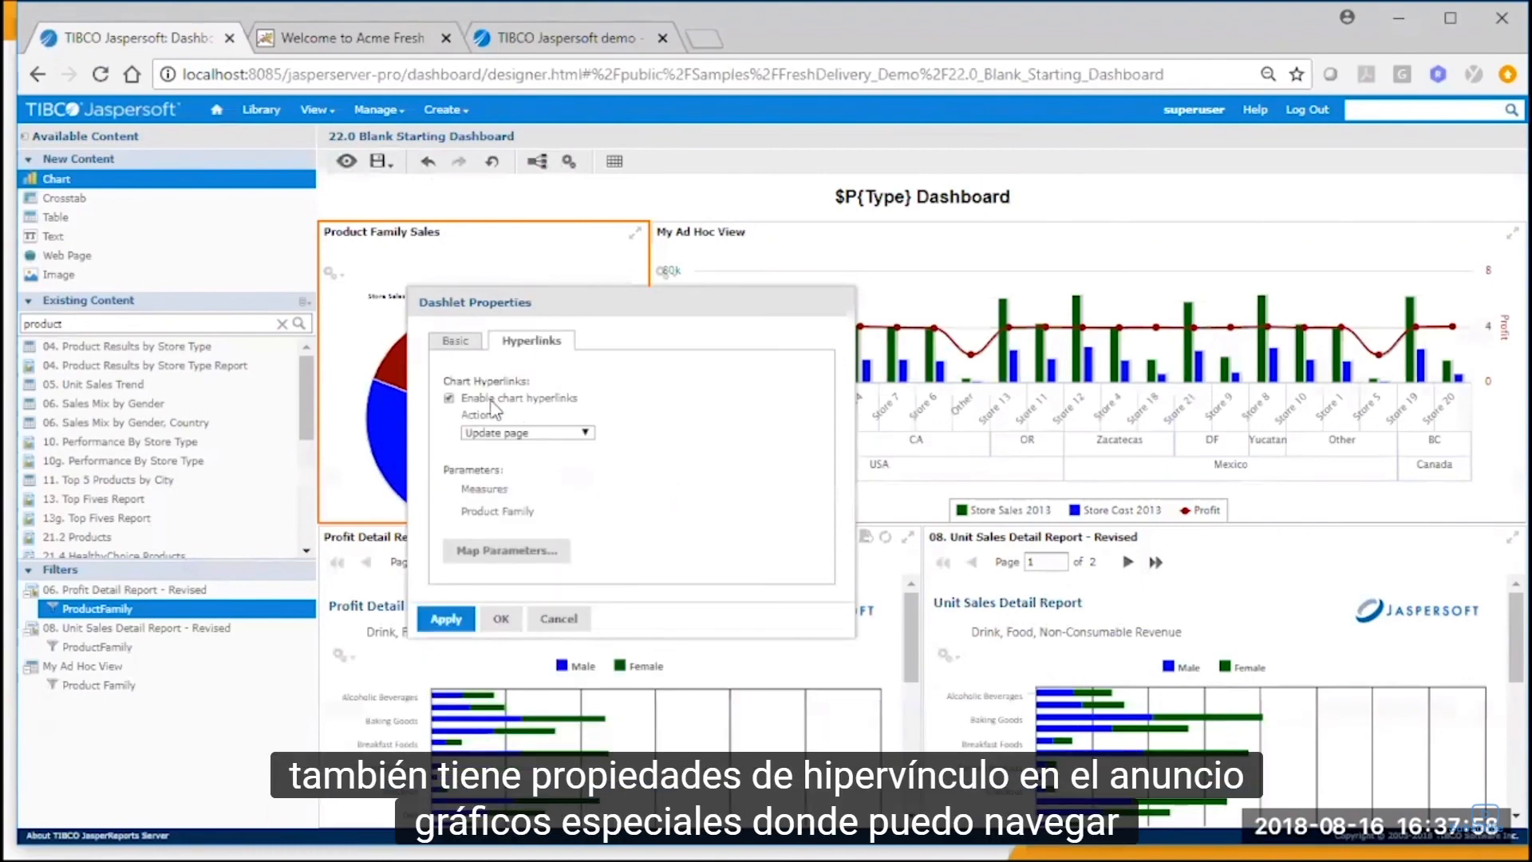
left_click(530, 433)
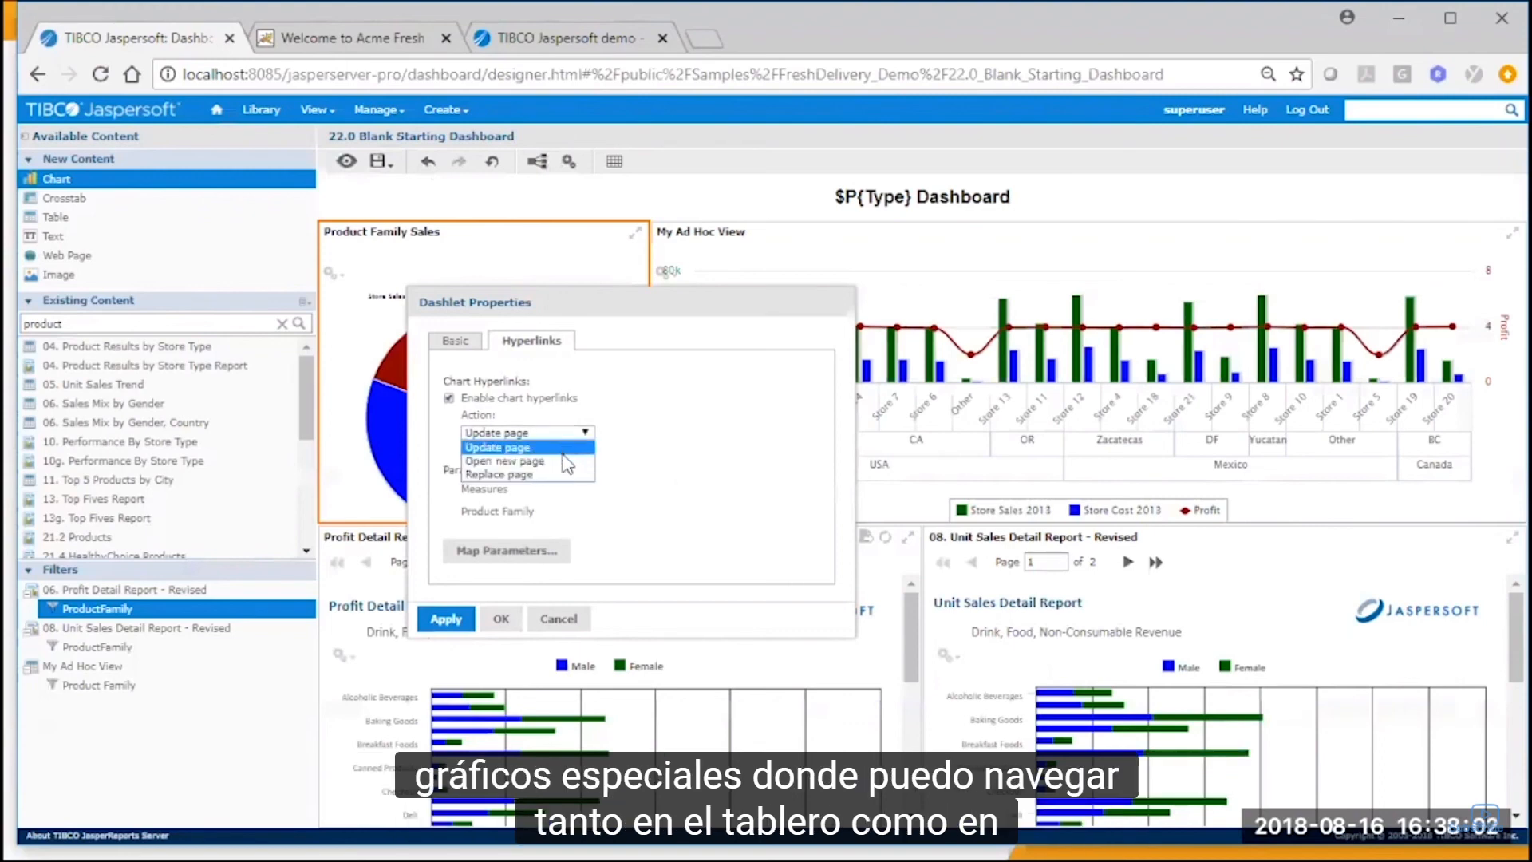
left_click(613, 490)
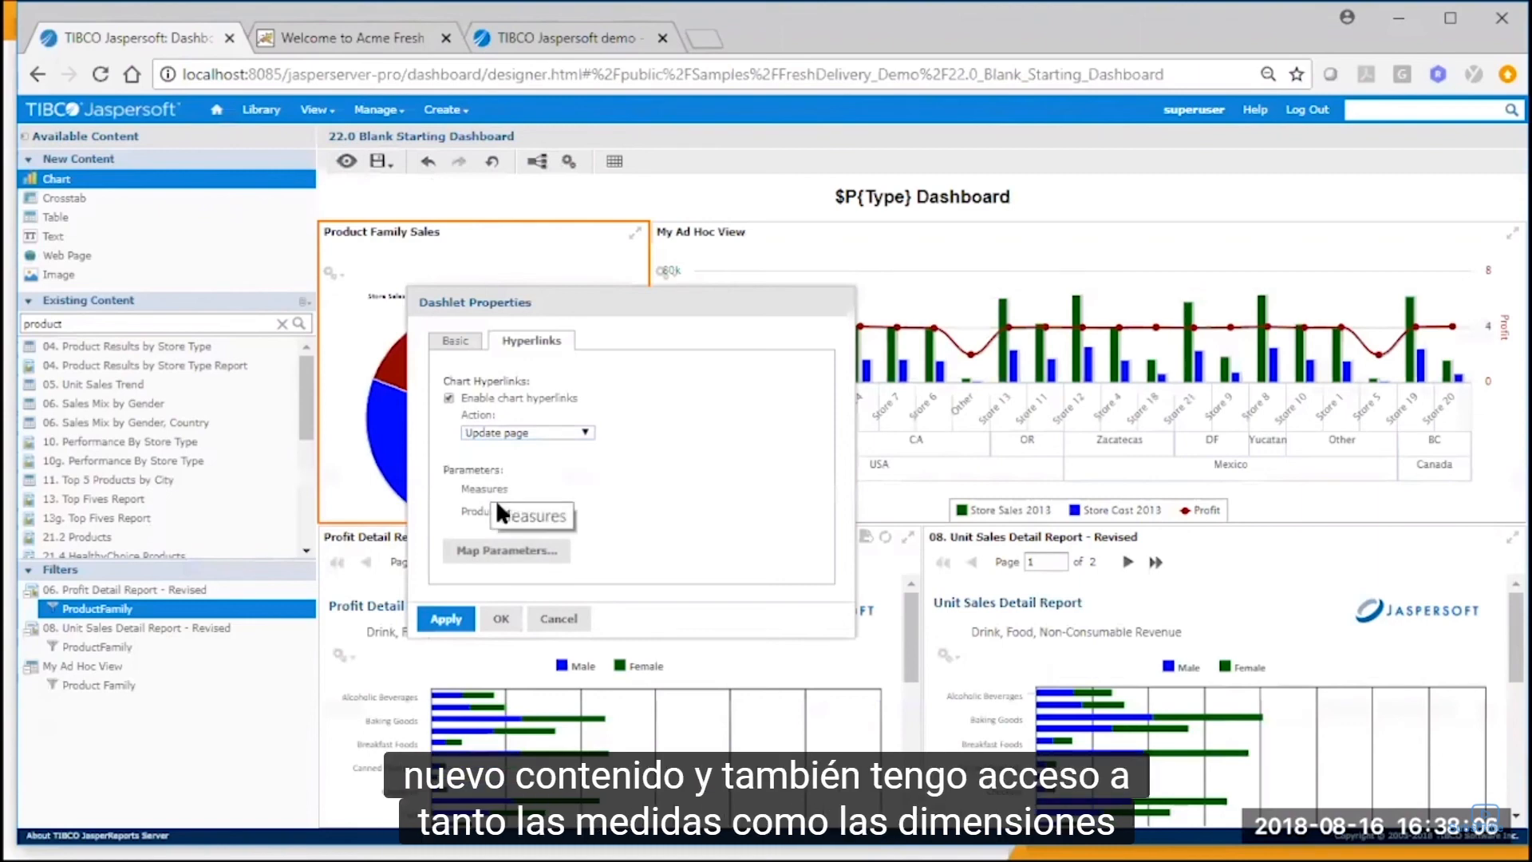
Map the pie chart's Product Family parameter to ProductFamily of the Profit Detail Report - Revised dashlet.
left_click(504, 551)
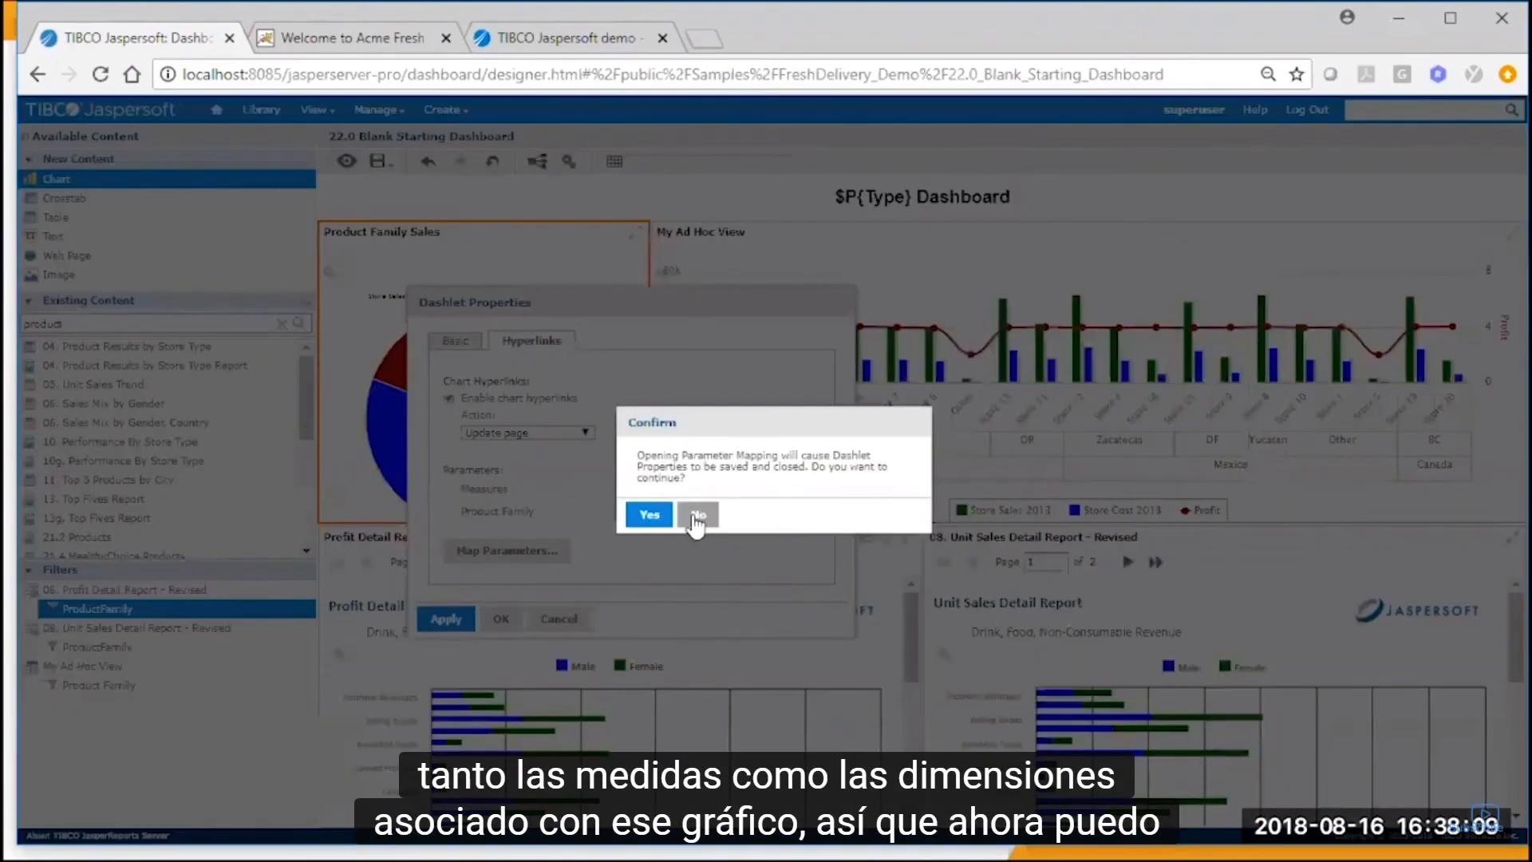
left_click(649, 514)
left_click(1108, 486)
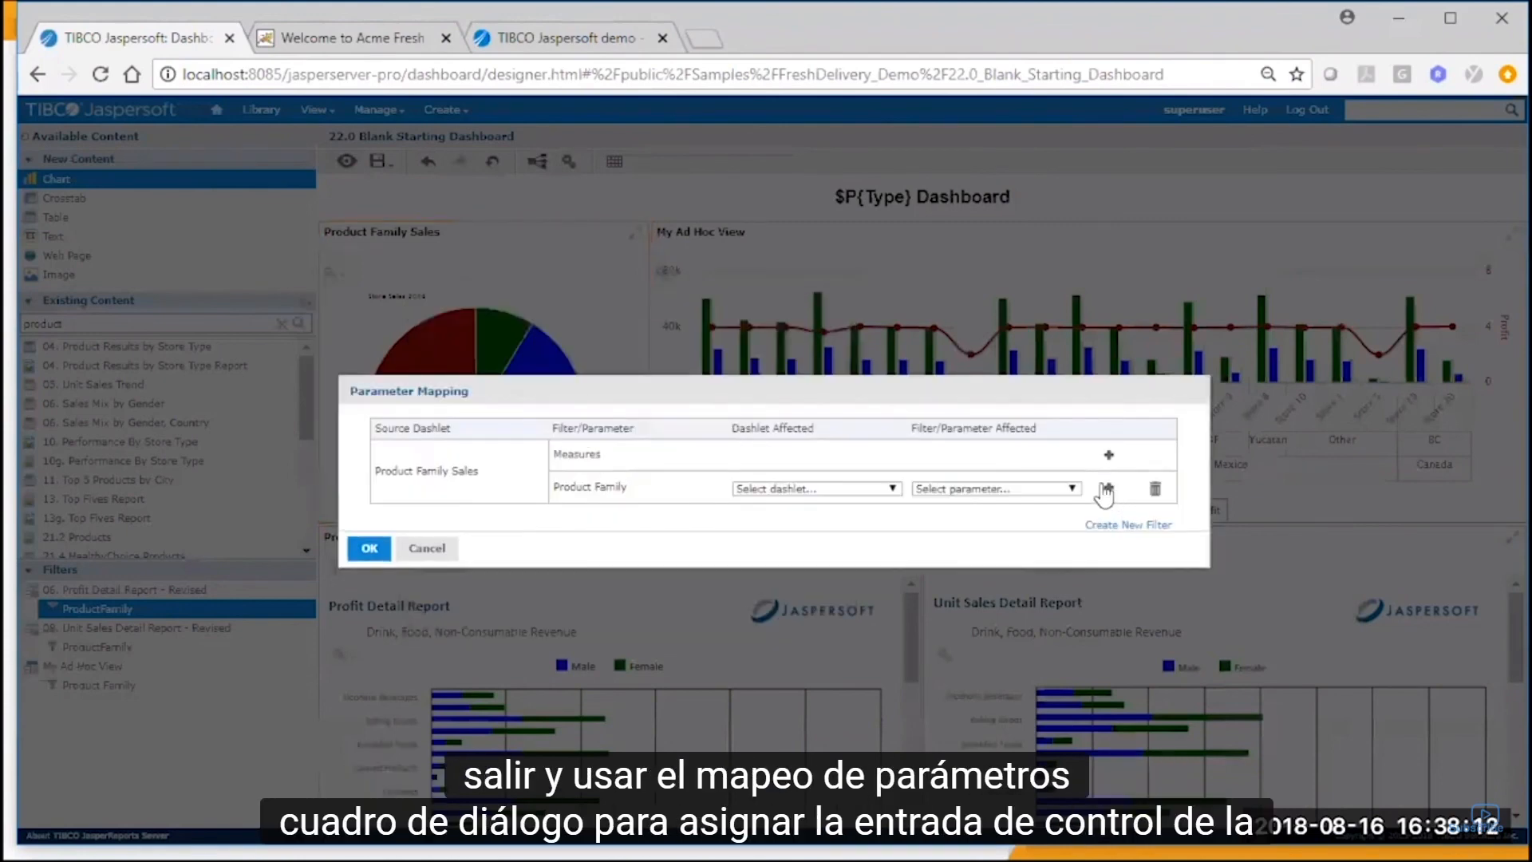
left_click(889, 490)
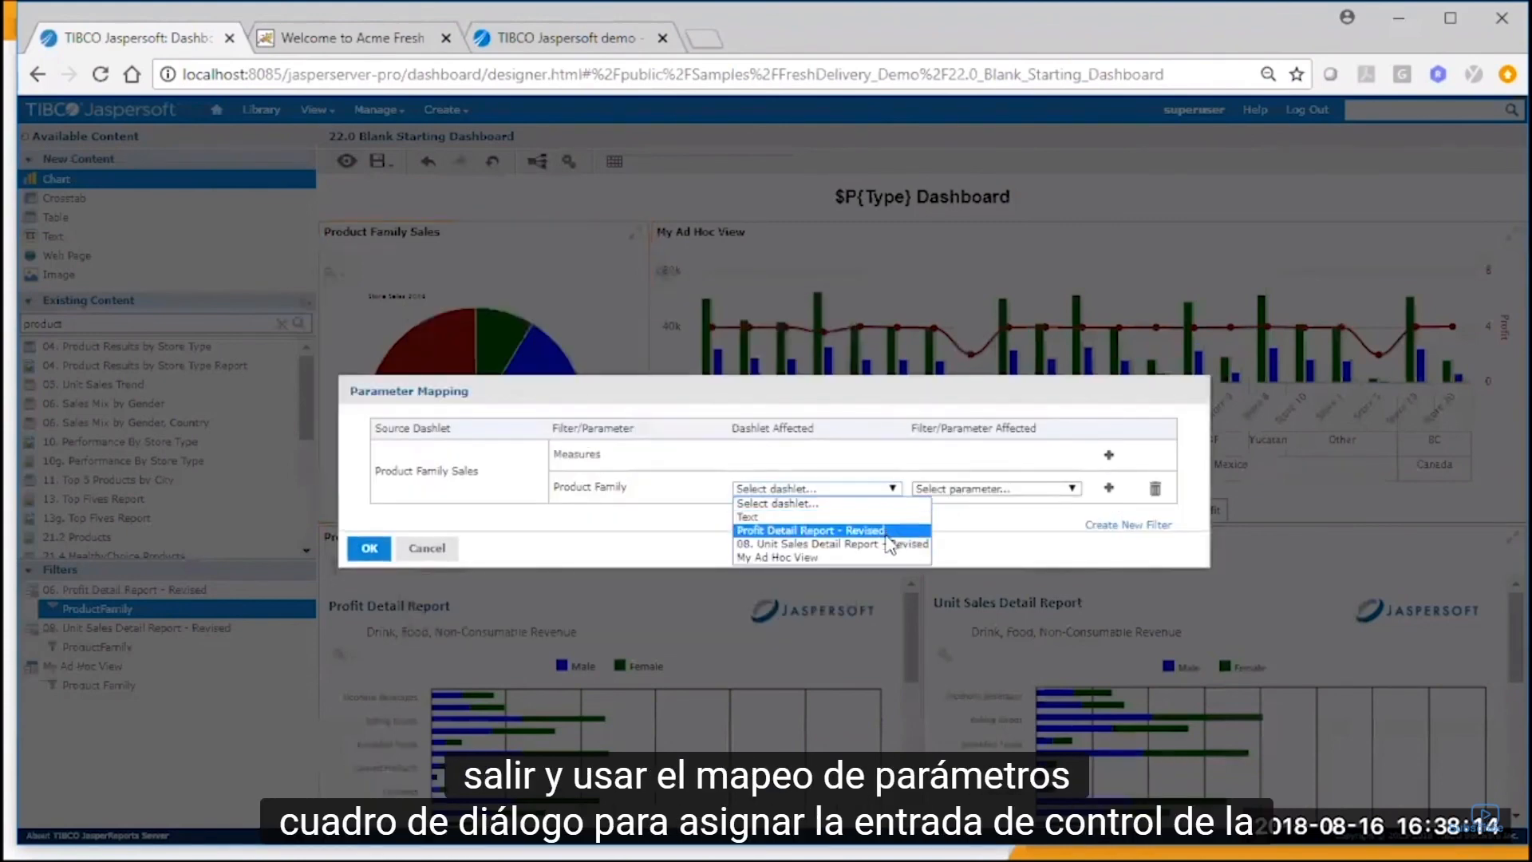
left_click(888, 527)
left_click(954, 489)
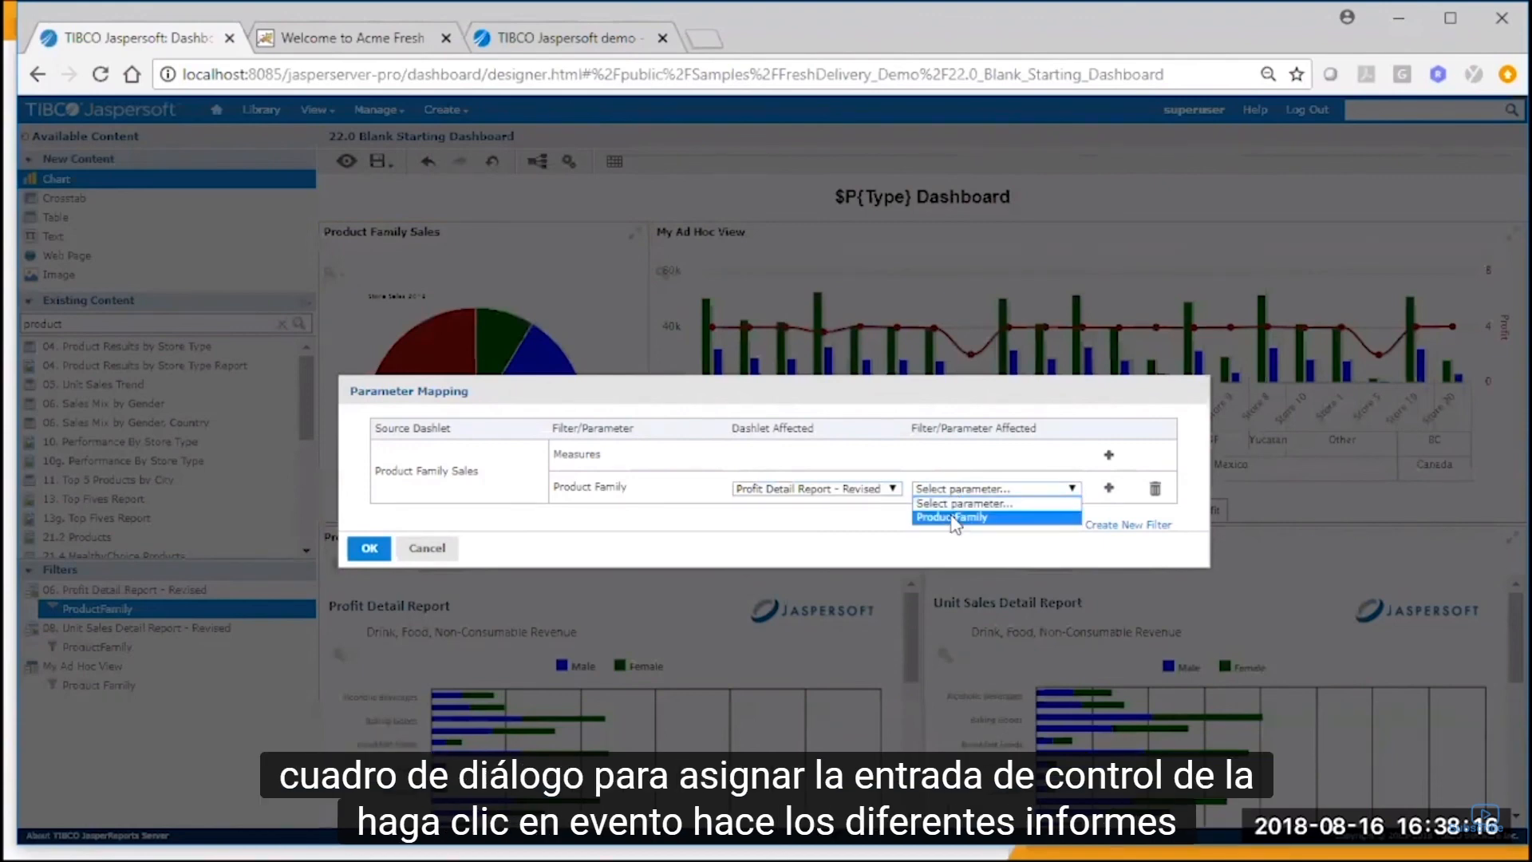
left_click(952, 517)
Add a Product Family mapping to ProductFamily of the 08. Unit Sales Detail Report - Revised dashlet.
left_click(1108, 487)
left_click(869, 523)
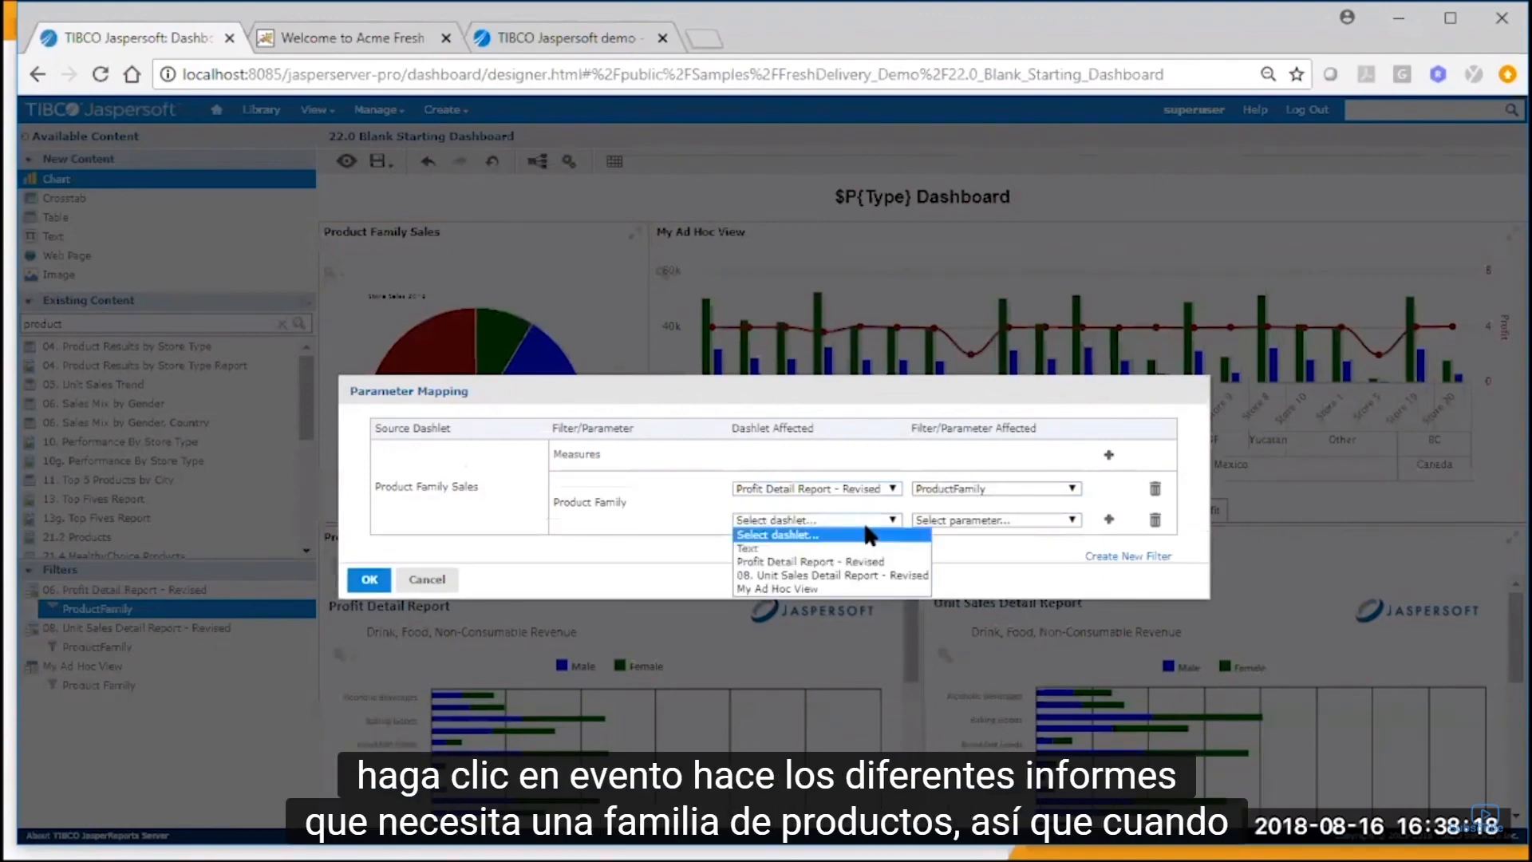
left_click(878, 579)
left_click(954, 520)
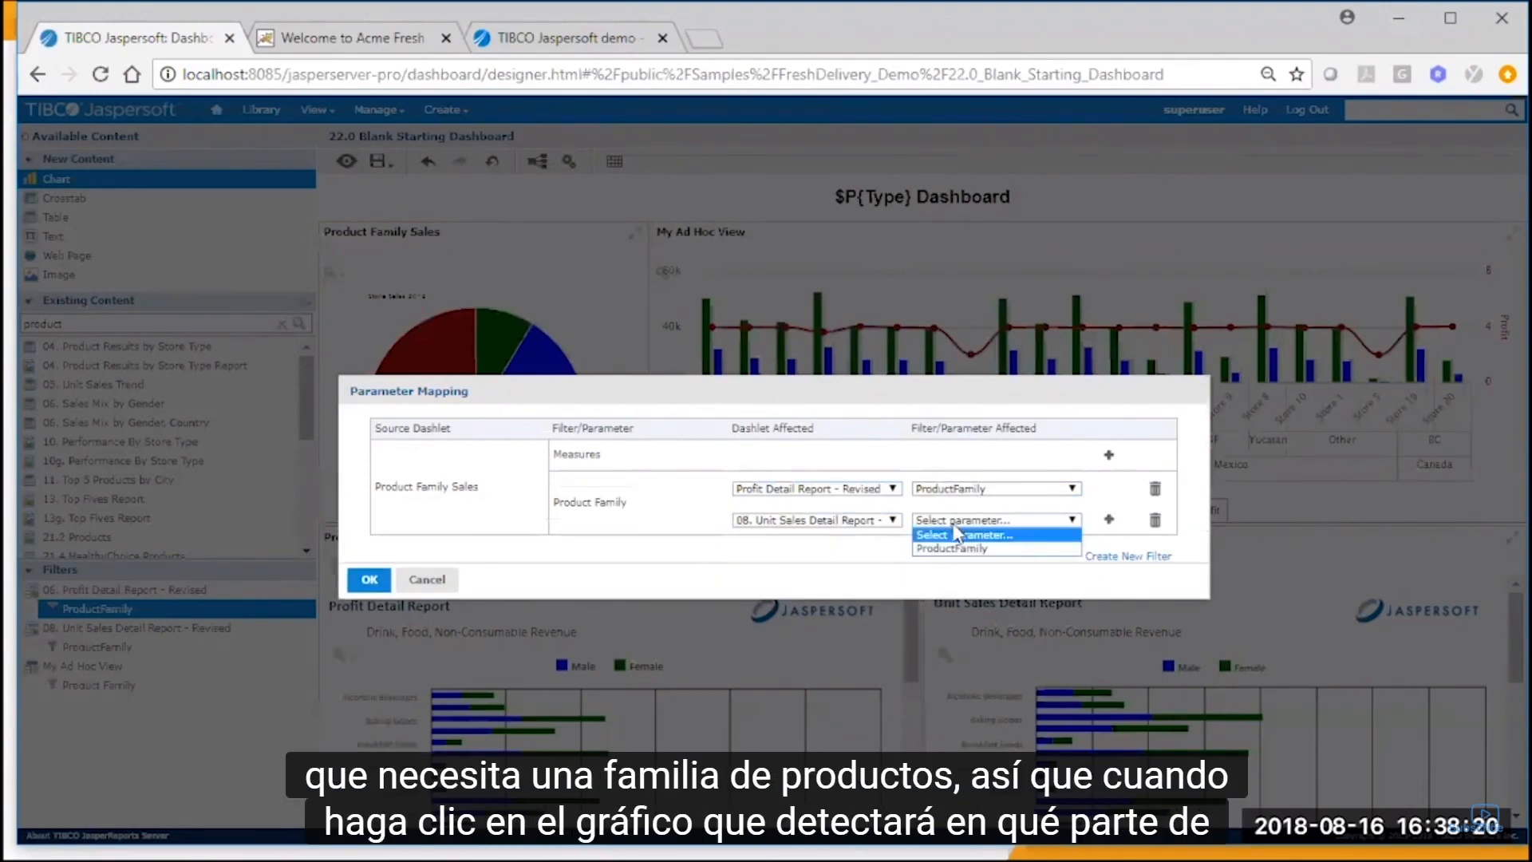
left_click(954, 547)
Add a Product Family mapping to the Product Family filter of the My Ad Hoc View dashlet.
left_click(1108, 520)
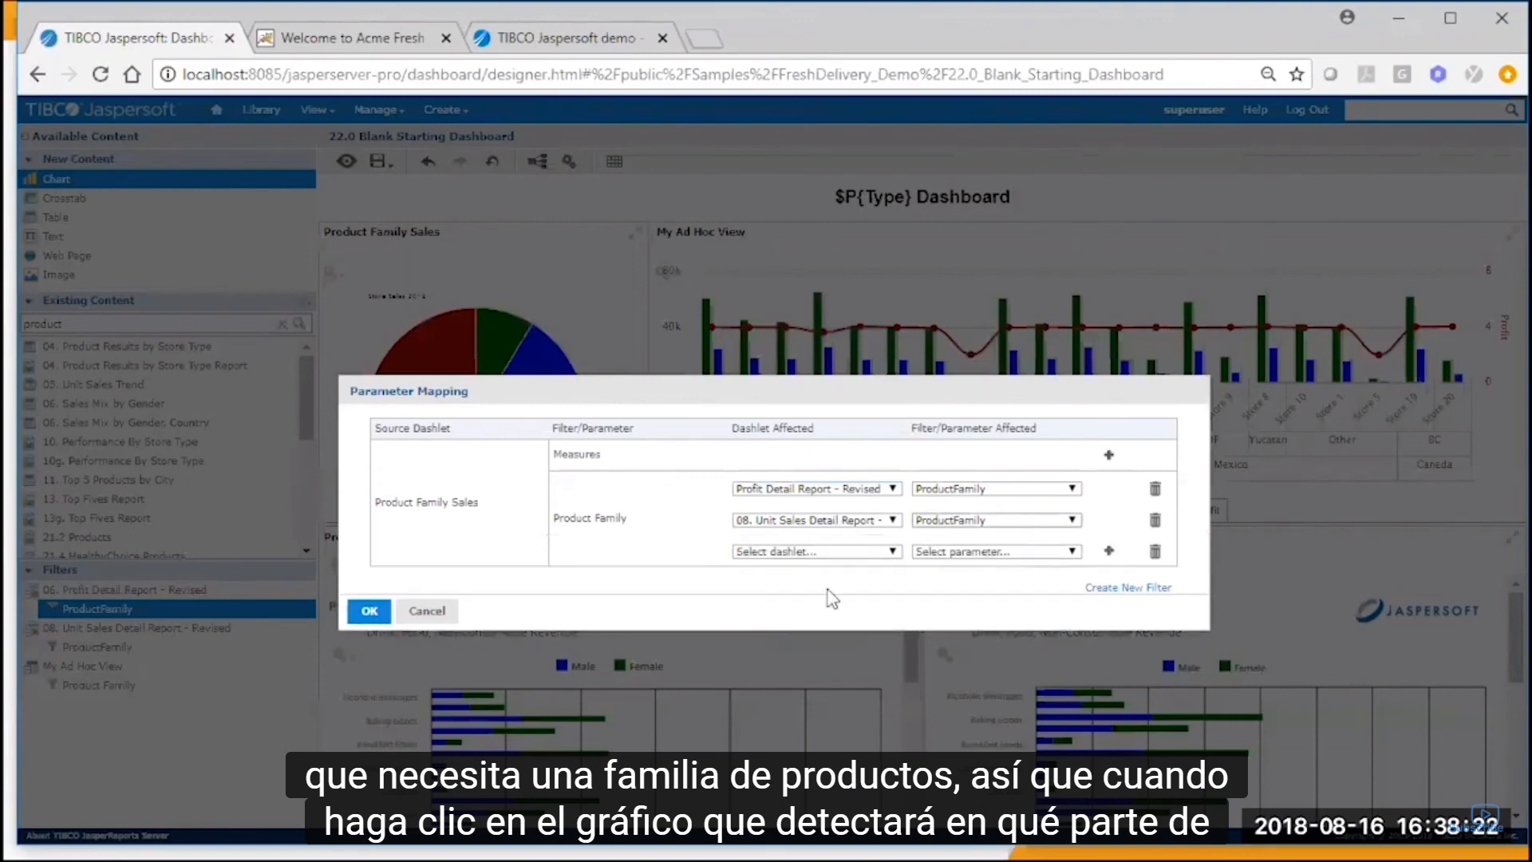
left_click(846, 555)
left_click(849, 619)
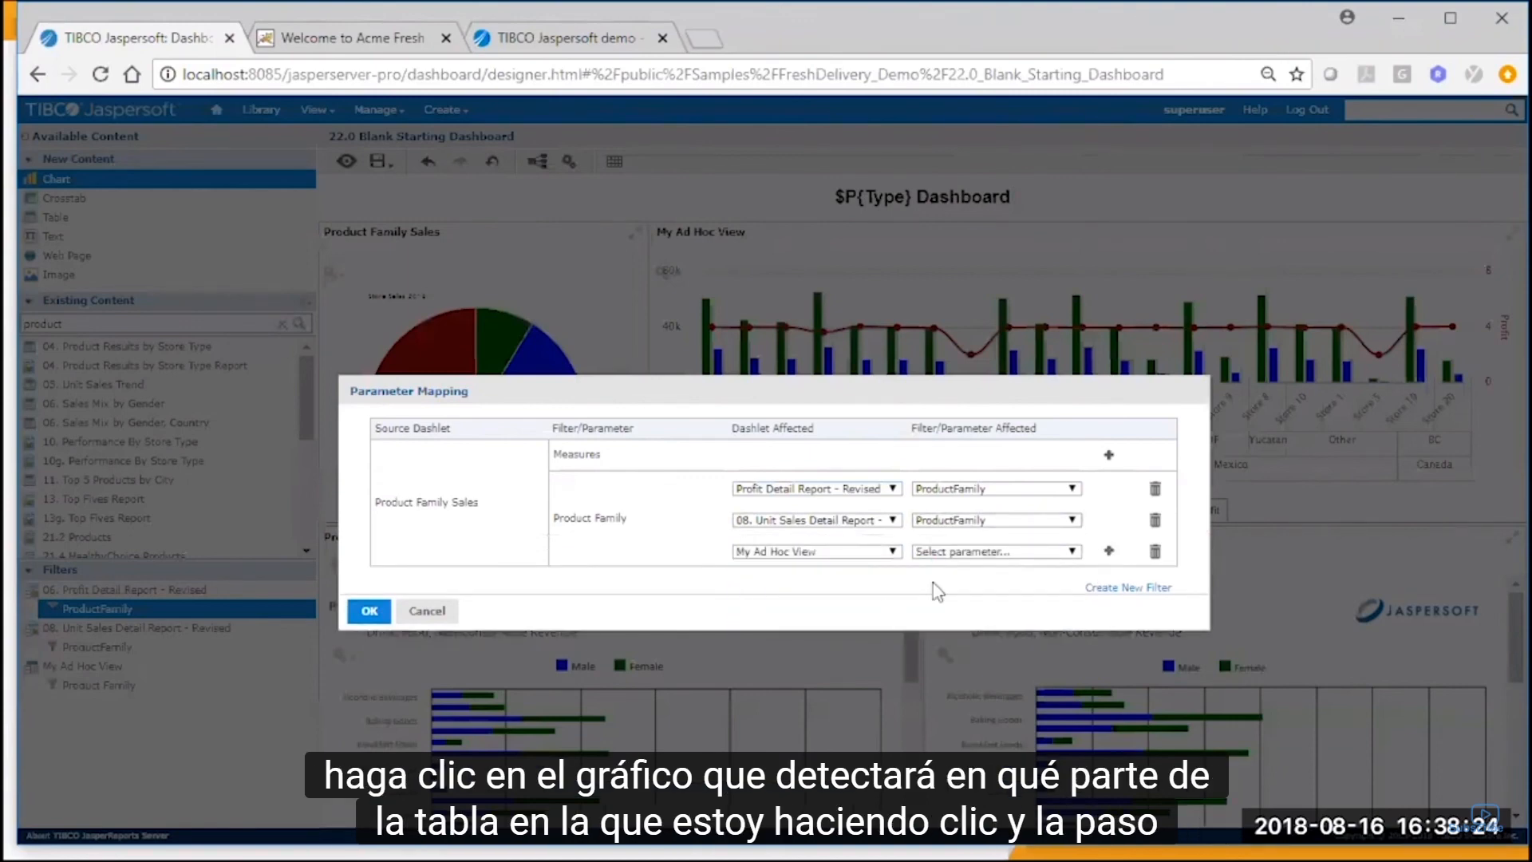
left_click(972, 555)
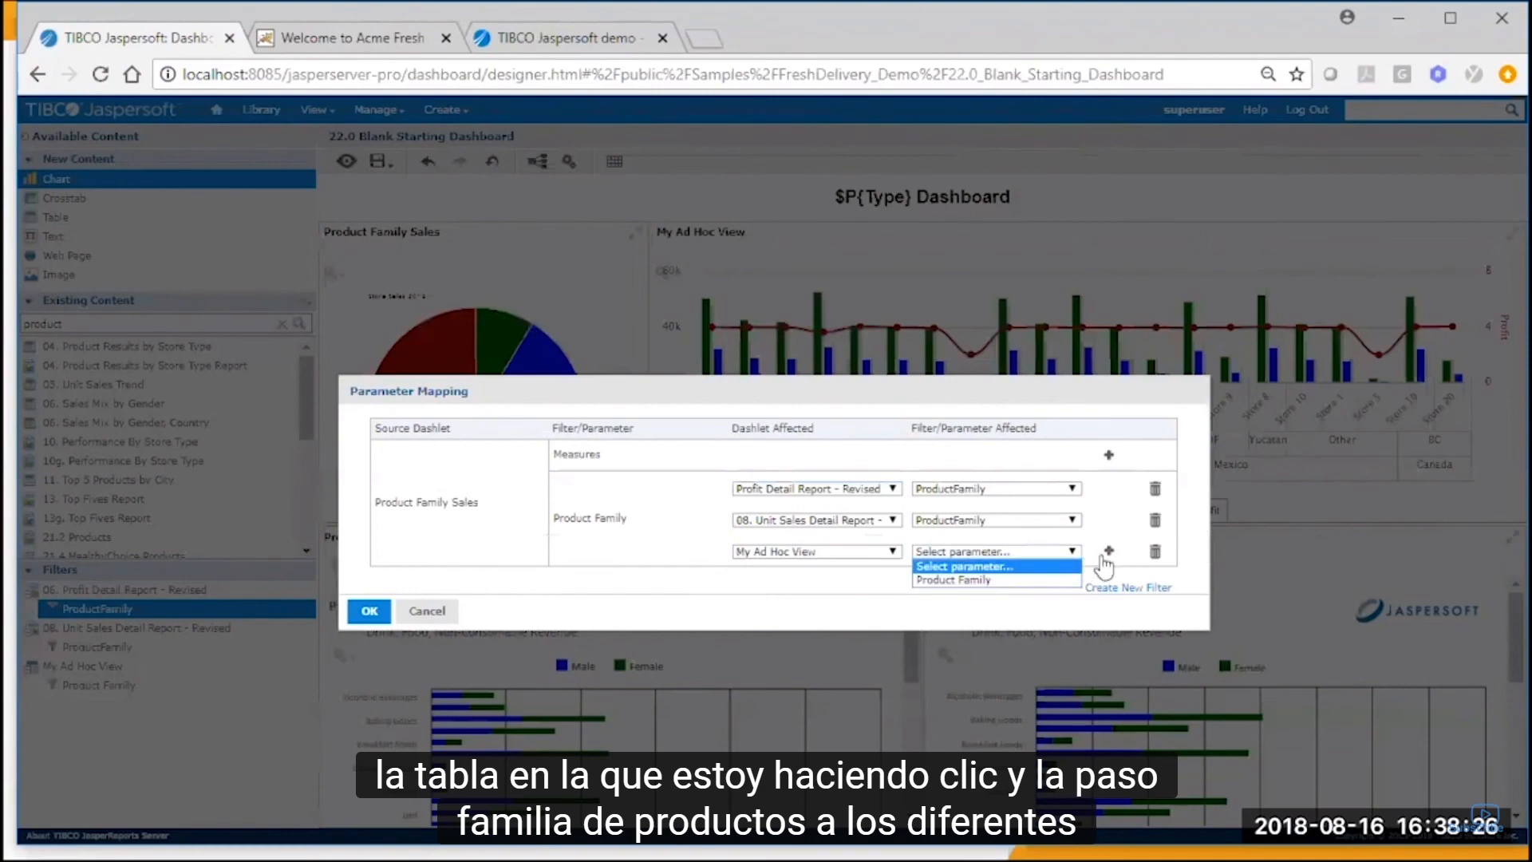
left_click(1046, 581)
Add a Product Family mapping to the Type parameter of the Text dashlet and confirm the parameter mapping.
left_click(1109, 553)
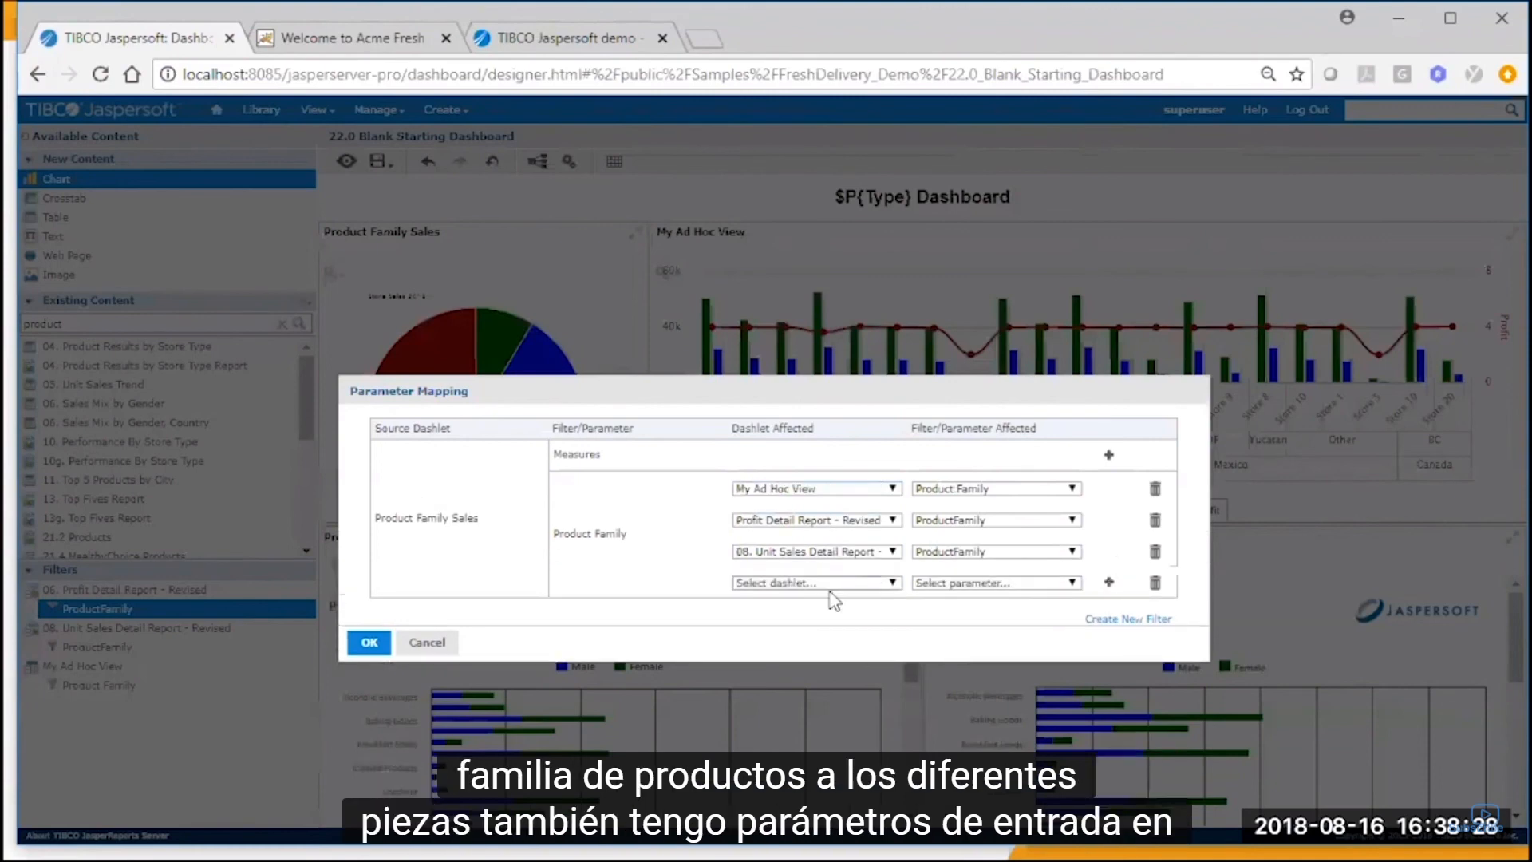
left_click(836, 584)
left_click(834, 610)
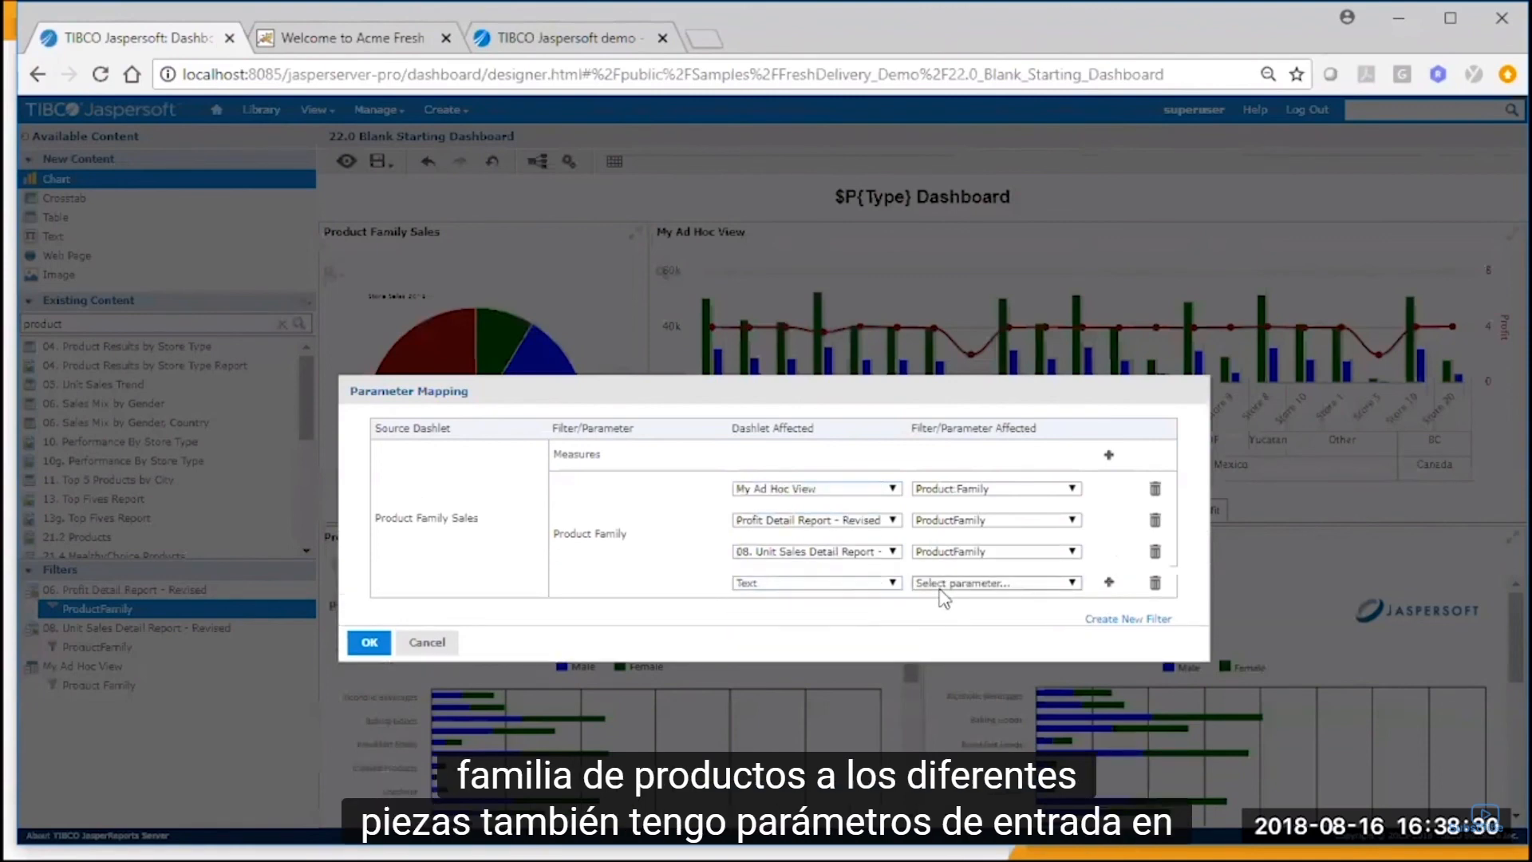
left_click(950, 583)
left_click(951, 612)
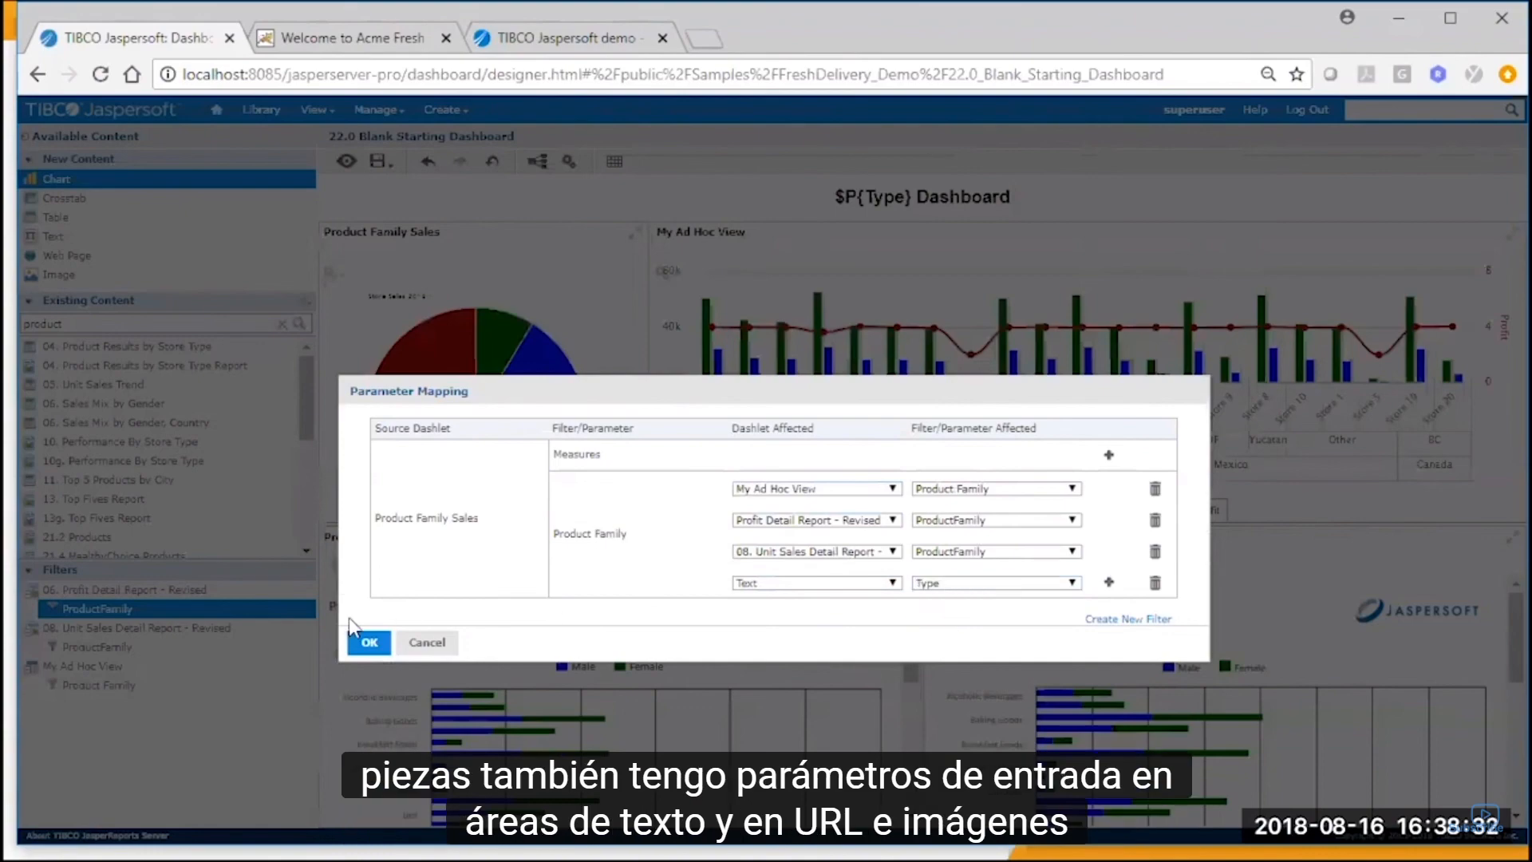
left_click(369, 642)
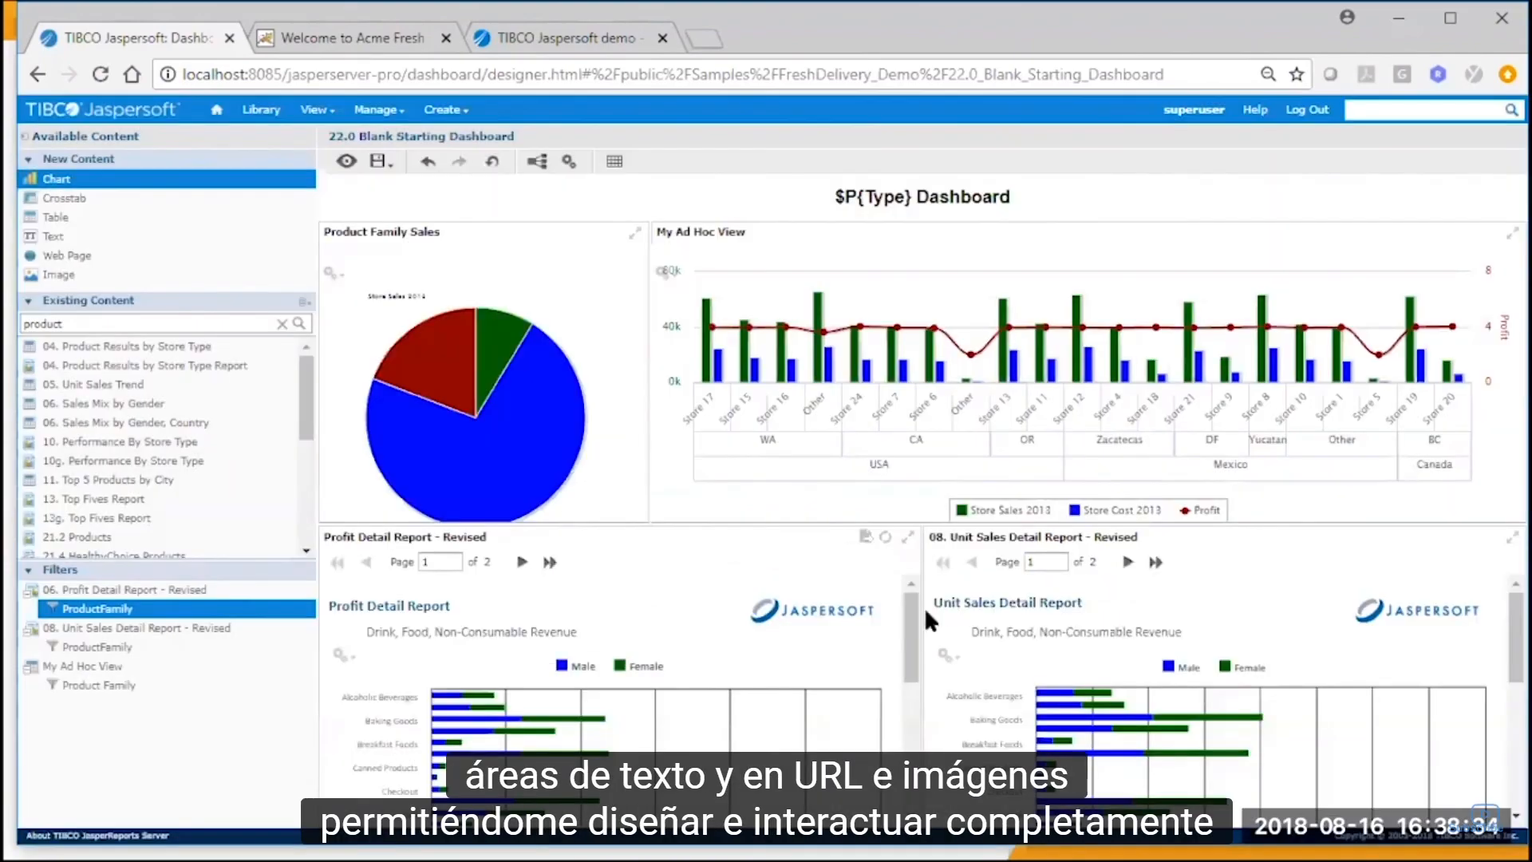
Save the dashboard and reload the Acme Fresh Delivery web application page that embeds it.
left_click(385, 162)
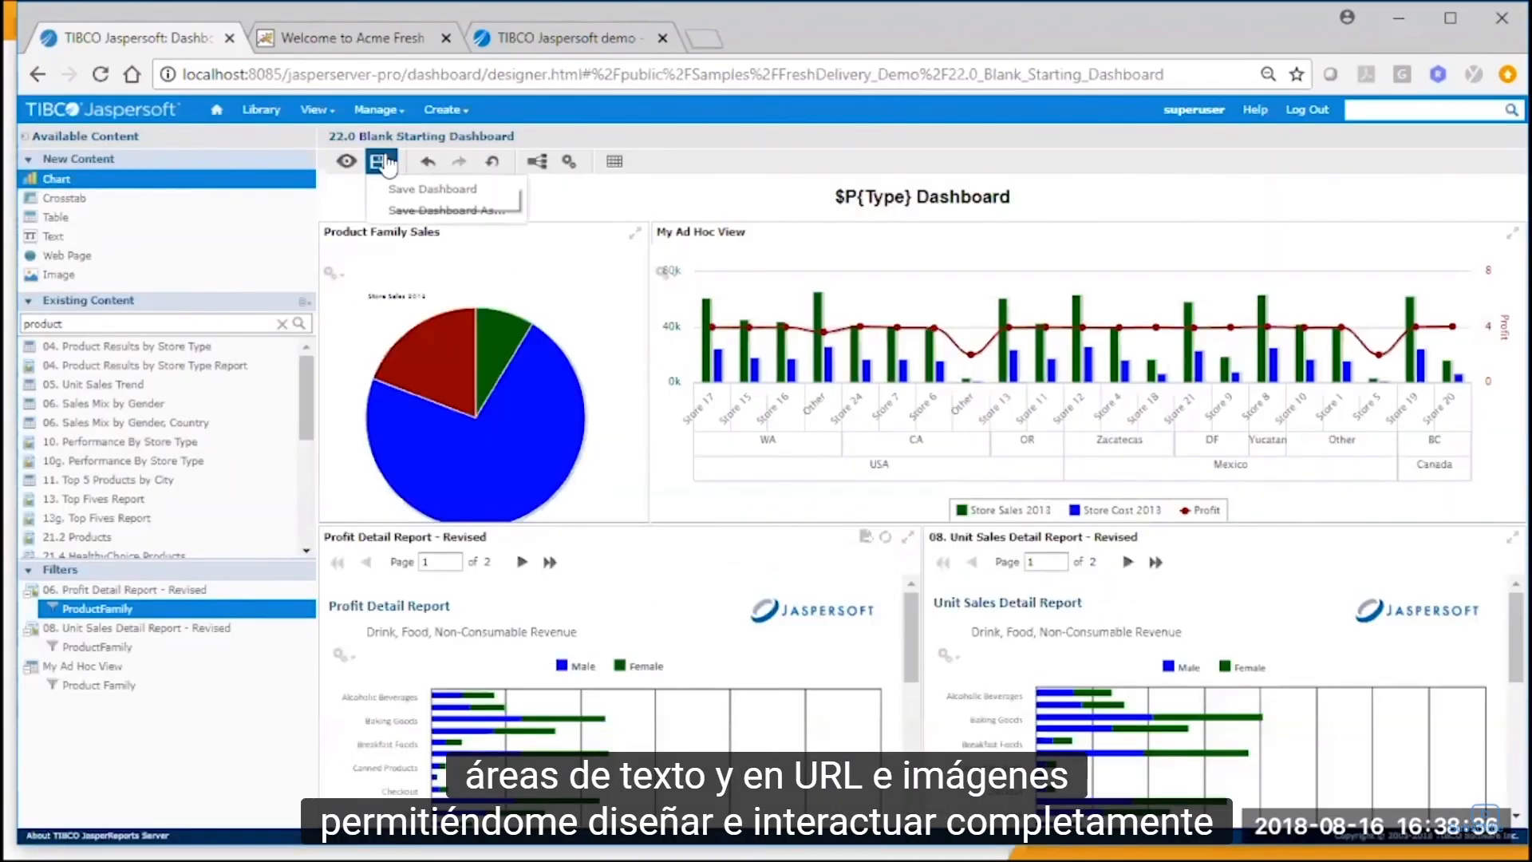
left_click(403, 189)
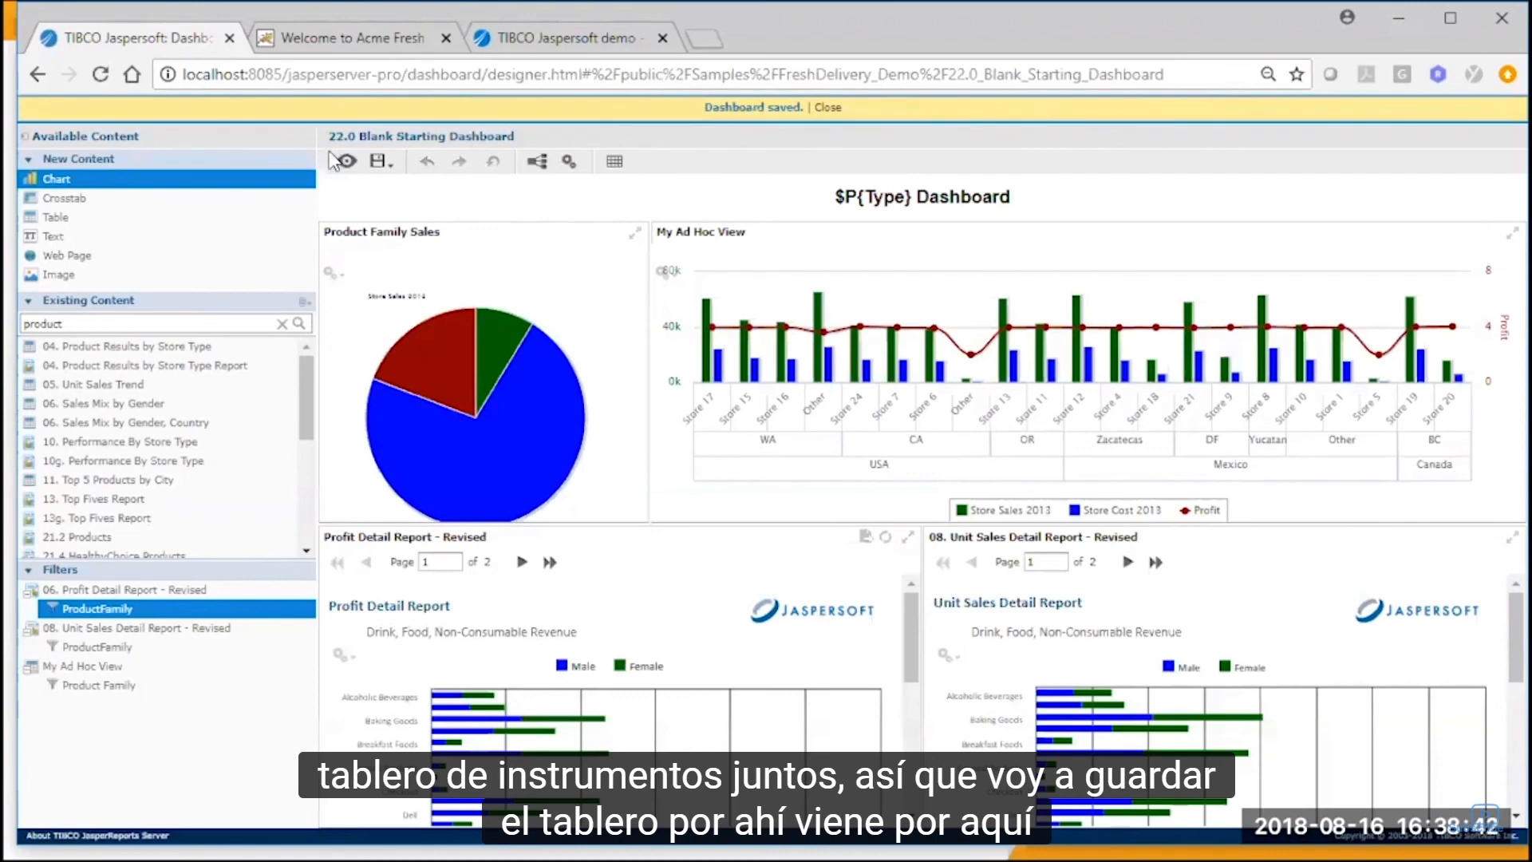
key("ctrl+Tab")
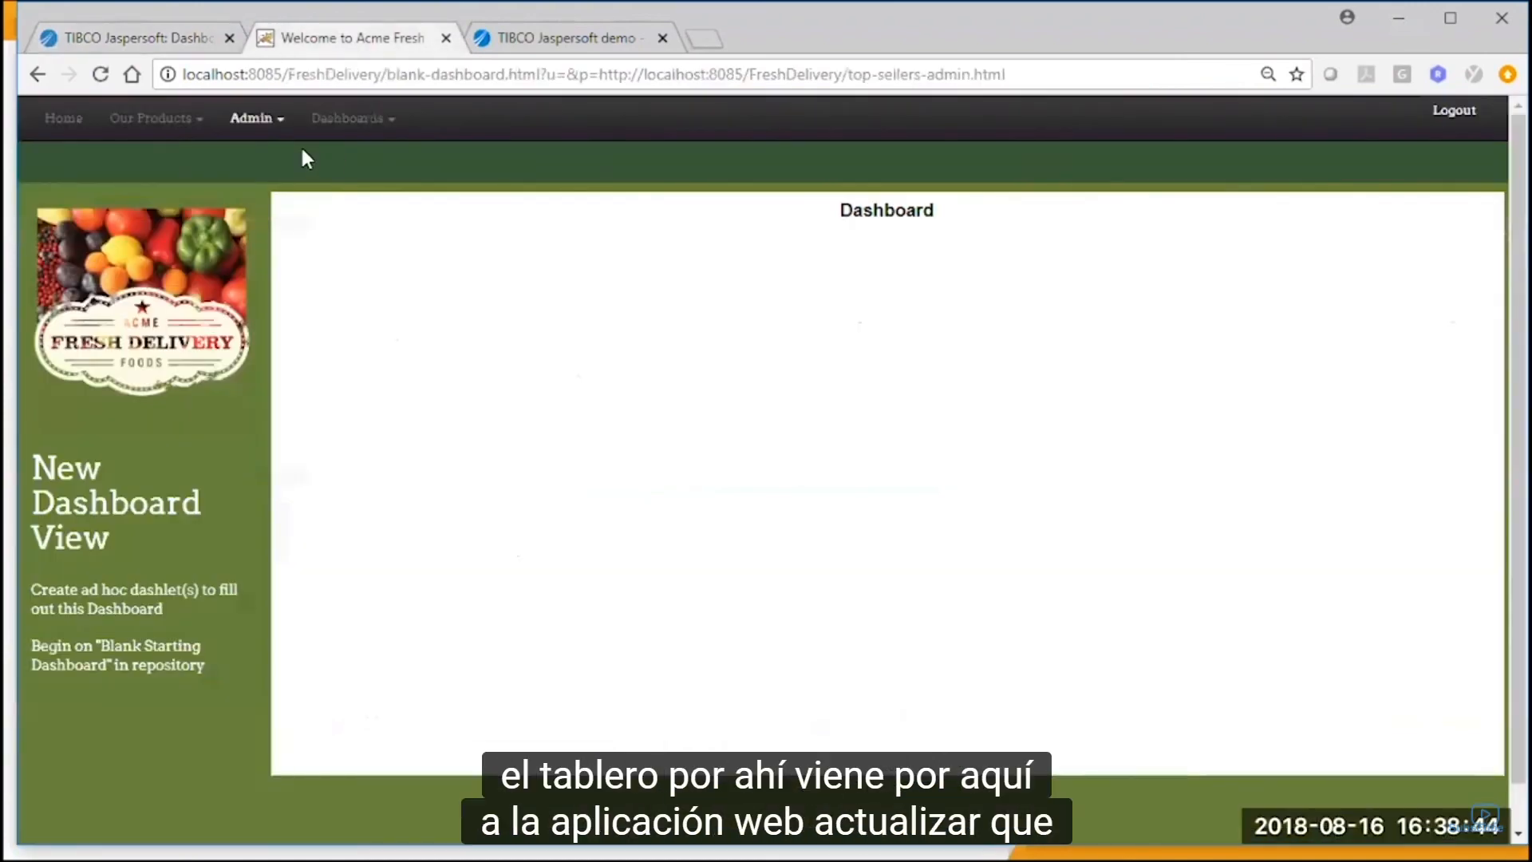
left_click(101, 74)
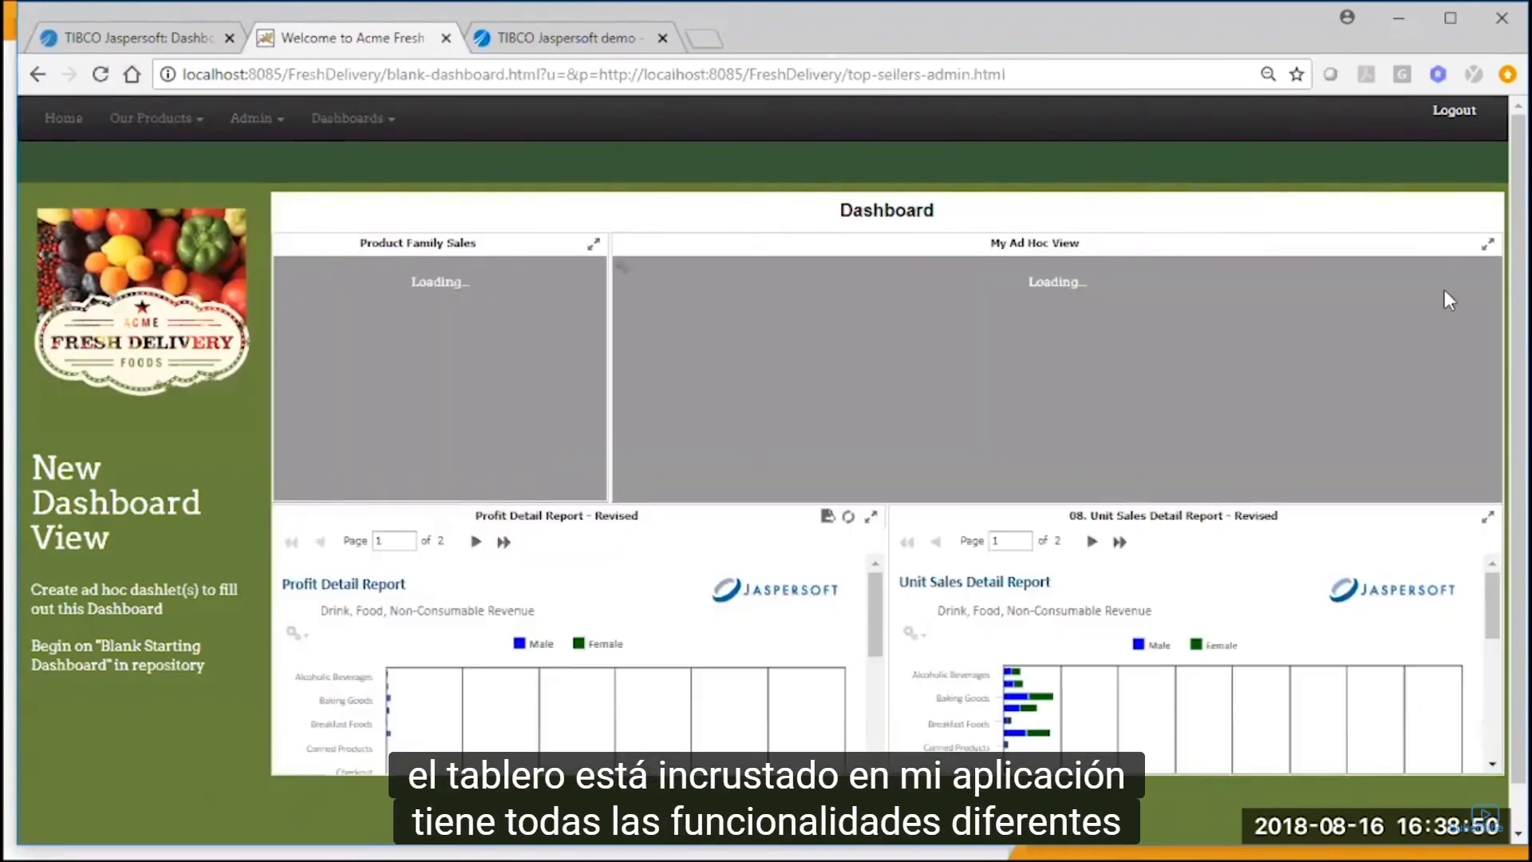
Maximize and restore the embedded My Ad Hoc View dashlet, and filter the dashboard by the pie chart's Food slice.
left_click(1487, 243)
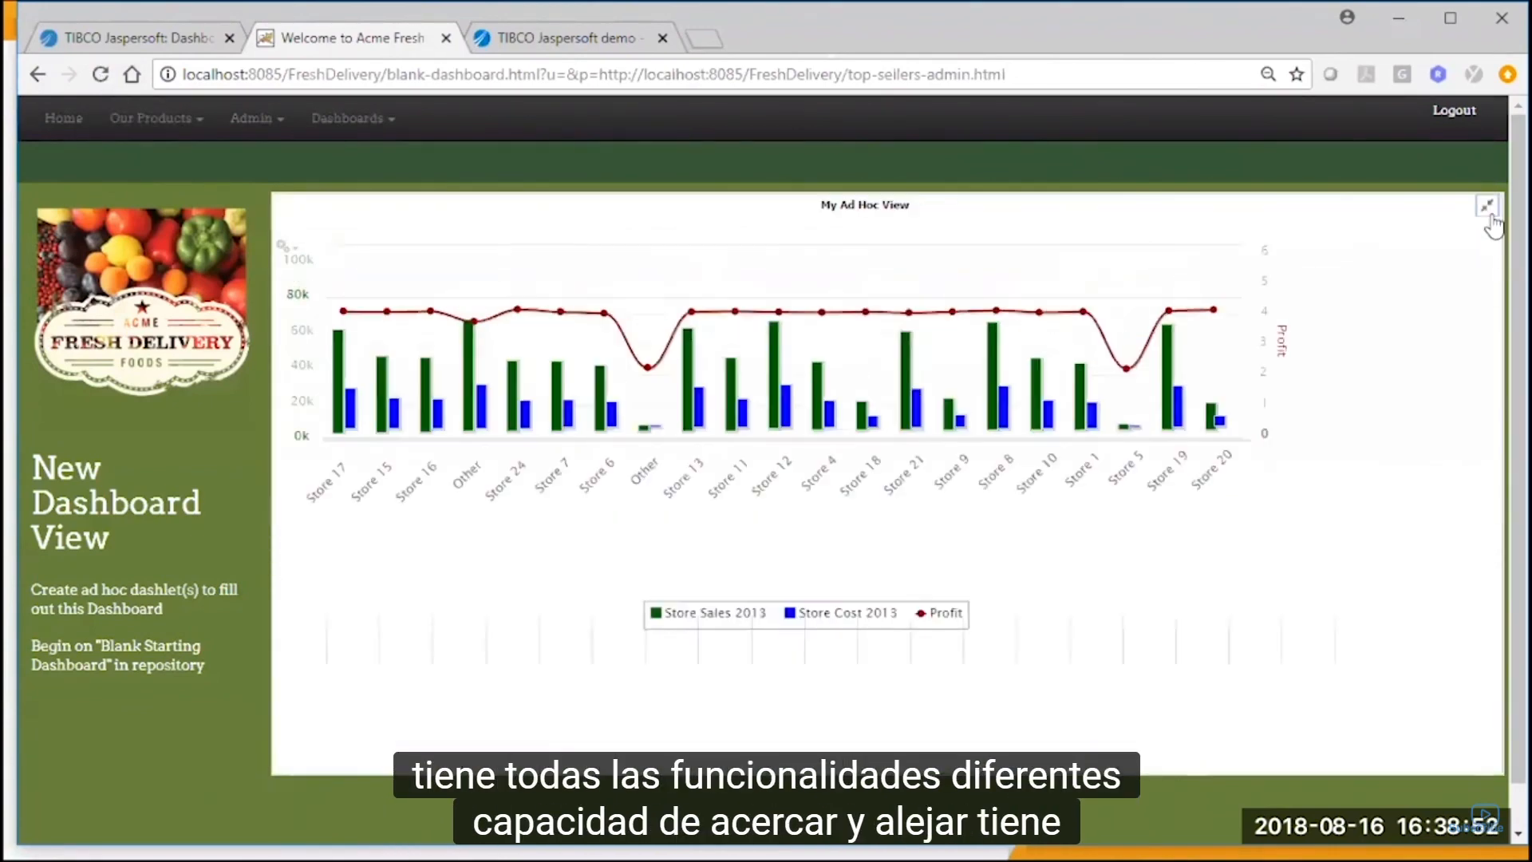
left_click(1488, 210)
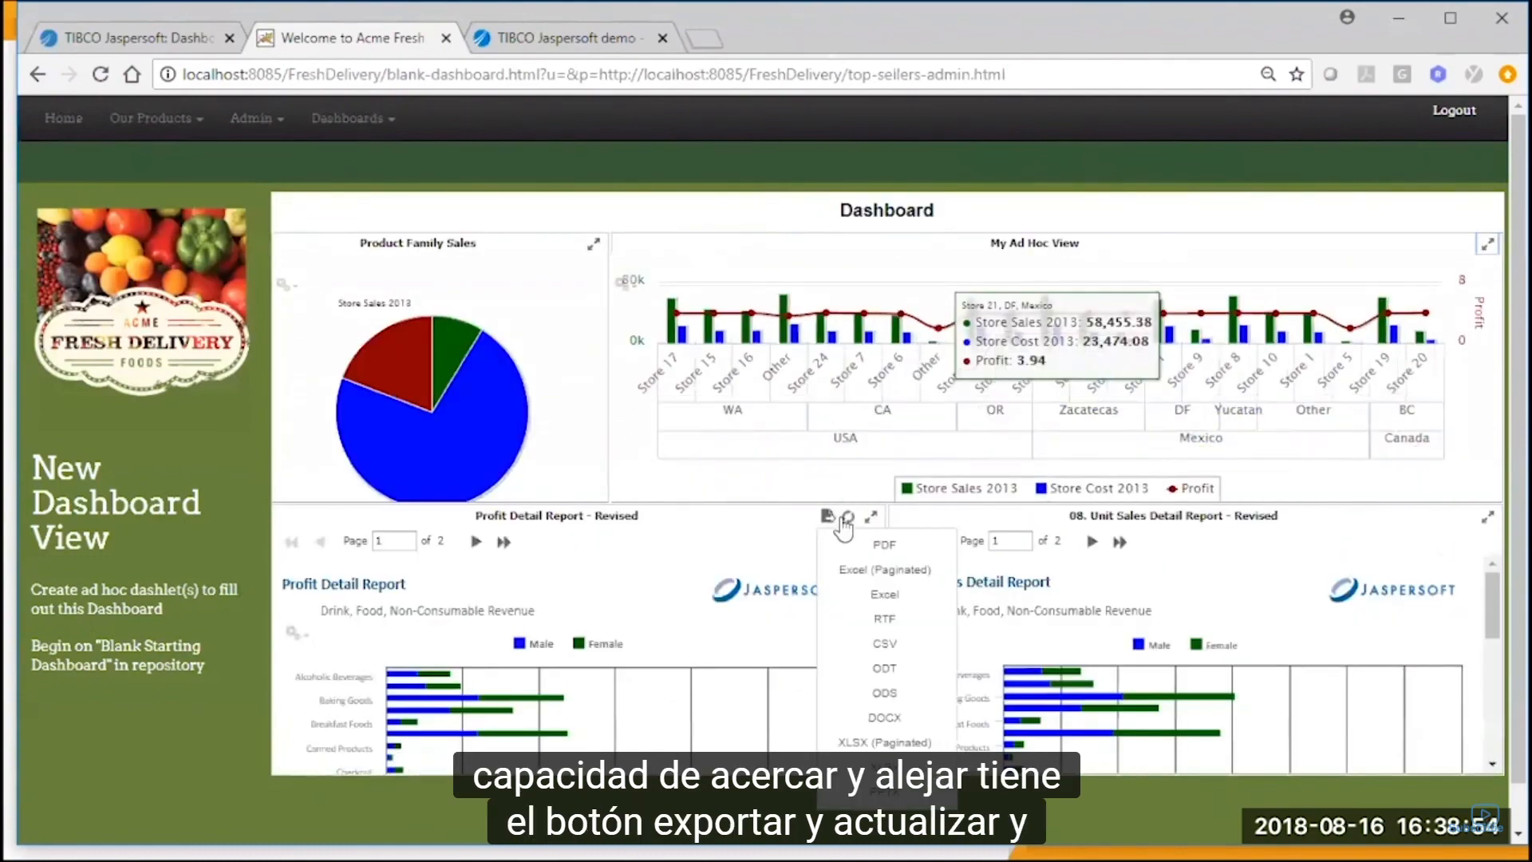
left_click(503, 443)
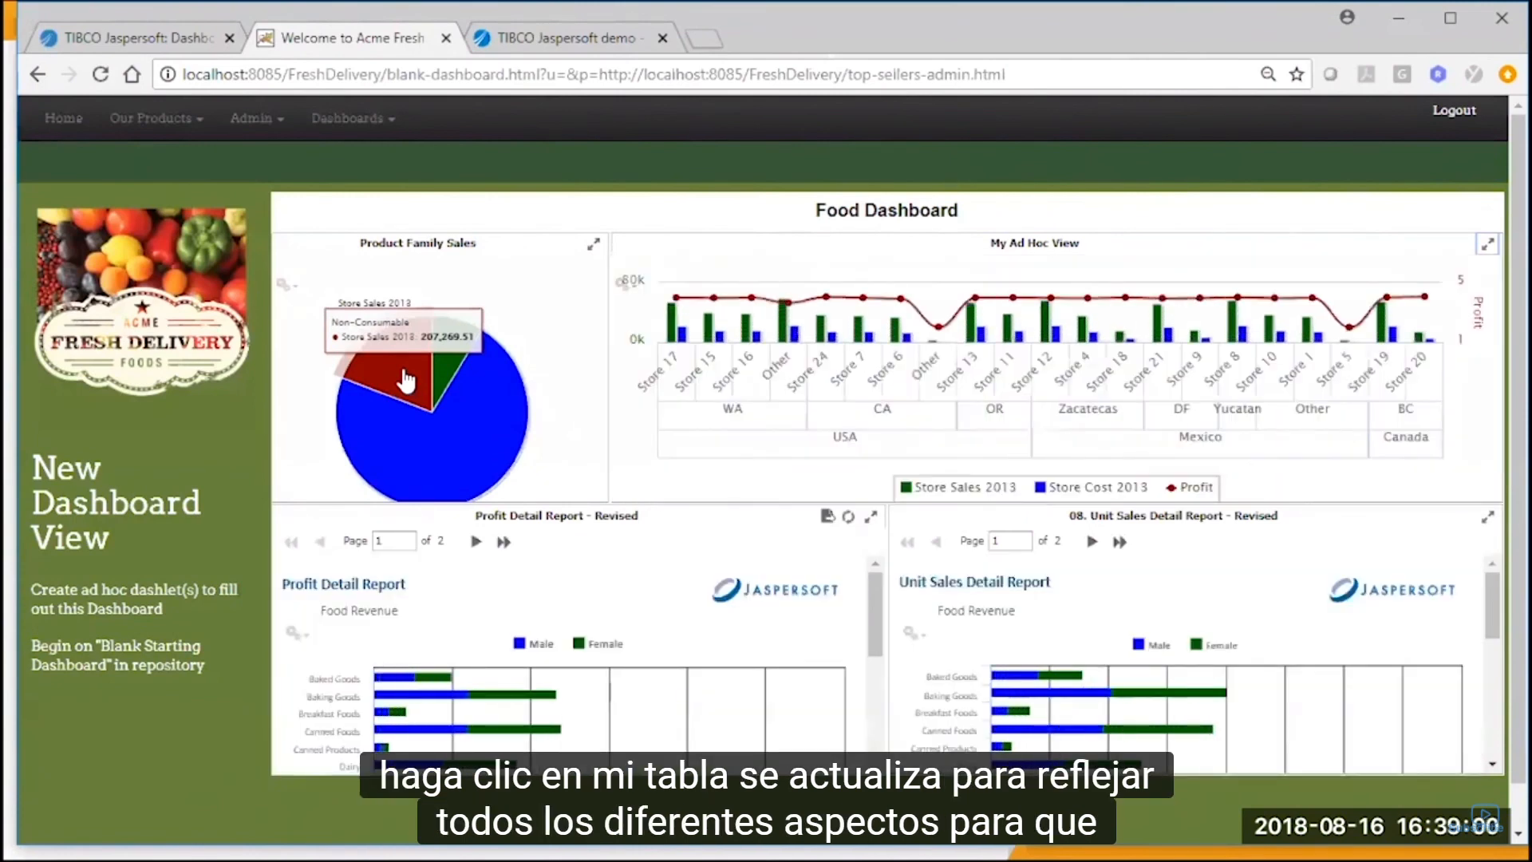
Filter the embedded dashboard by the pie chart's Non-Consumable slice, and open the Healthy Choices product page.
left_click(407, 382)
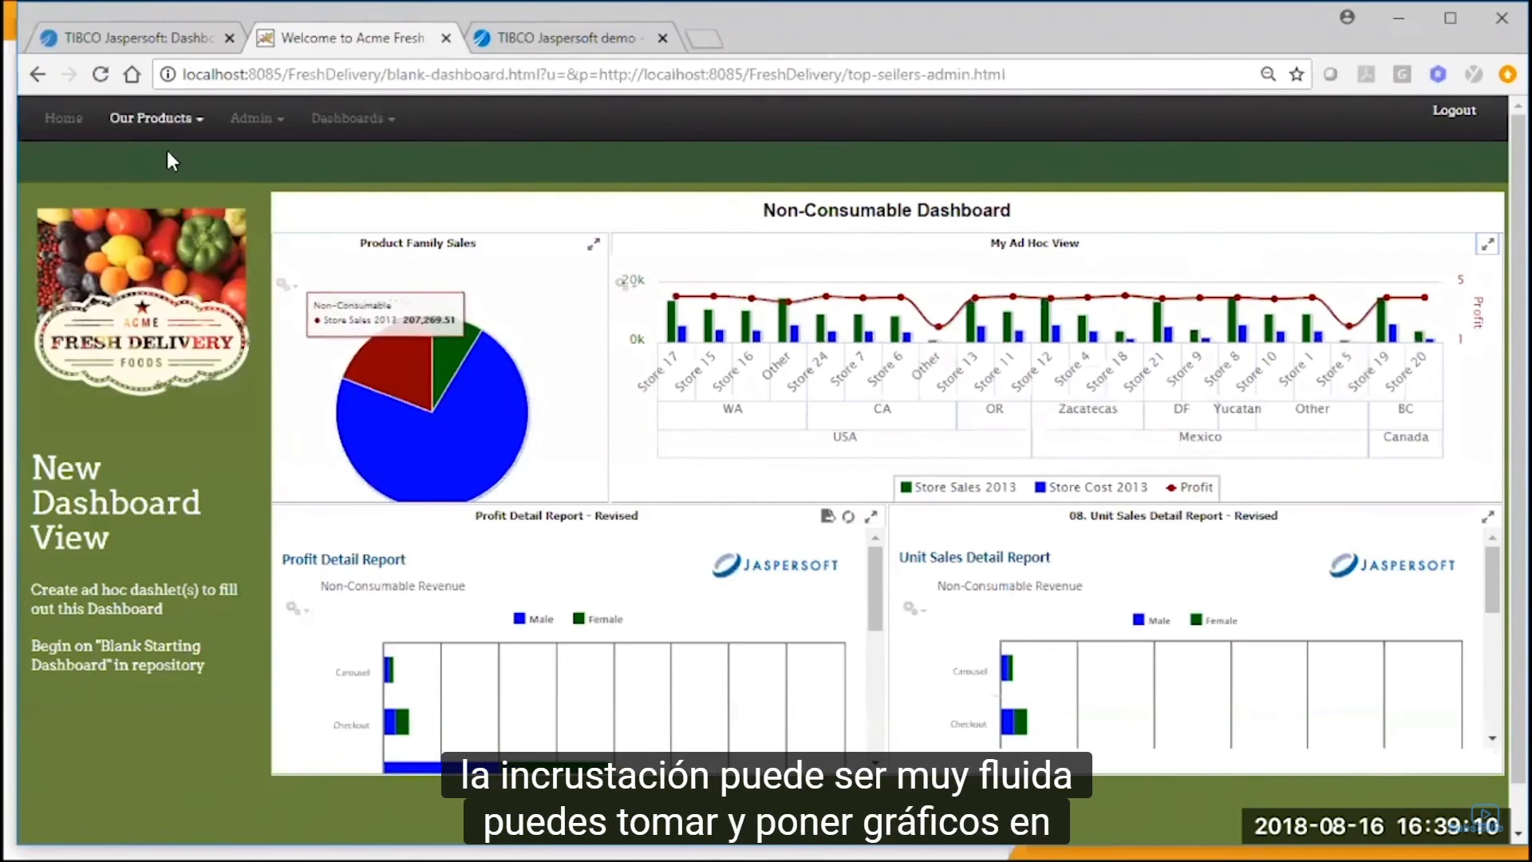
left_click(164, 122)
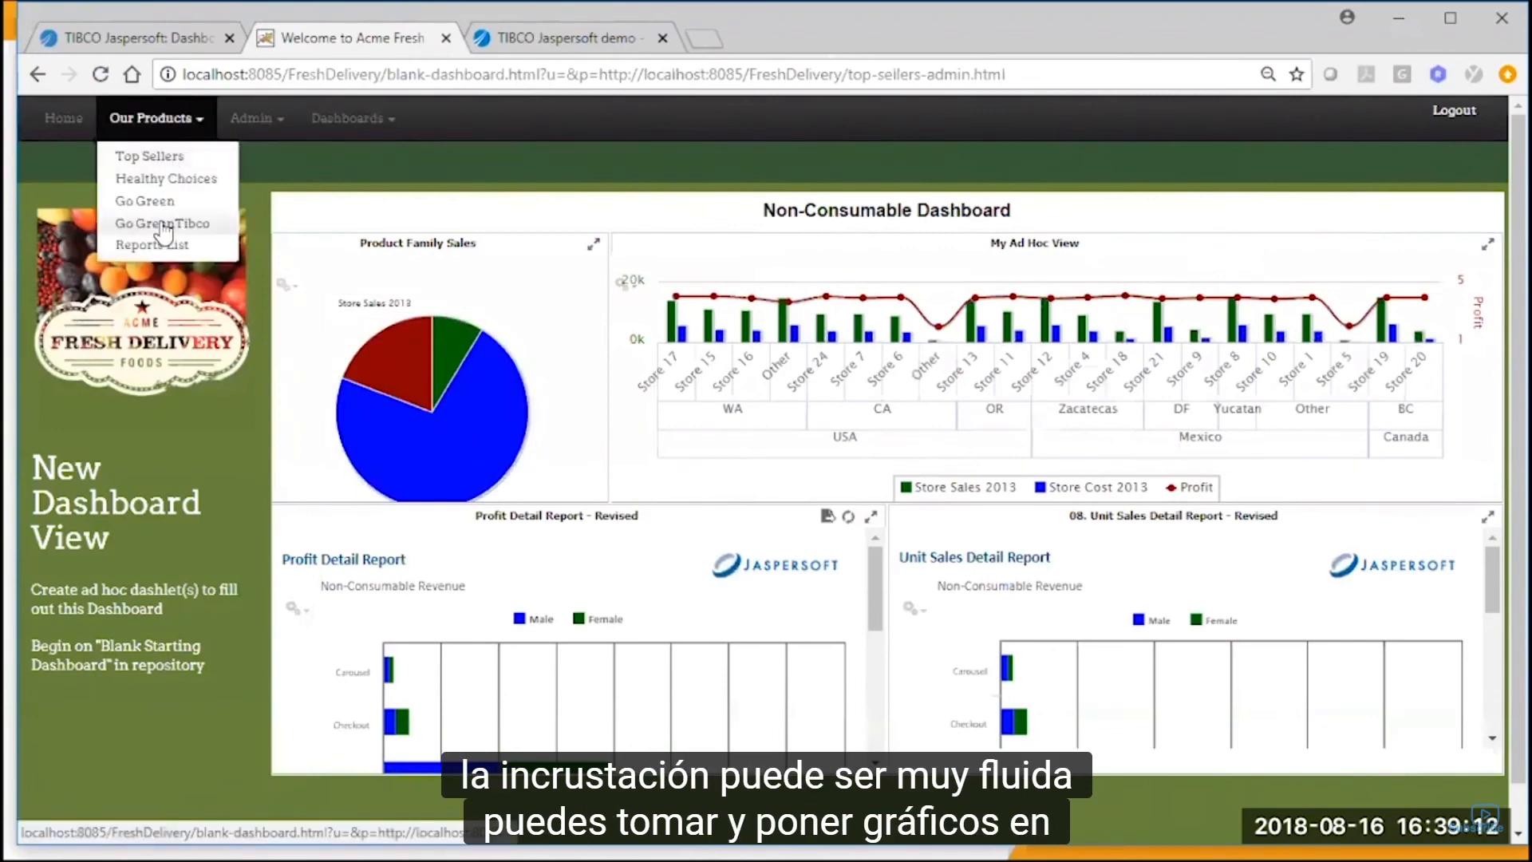
left_click(171, 181)
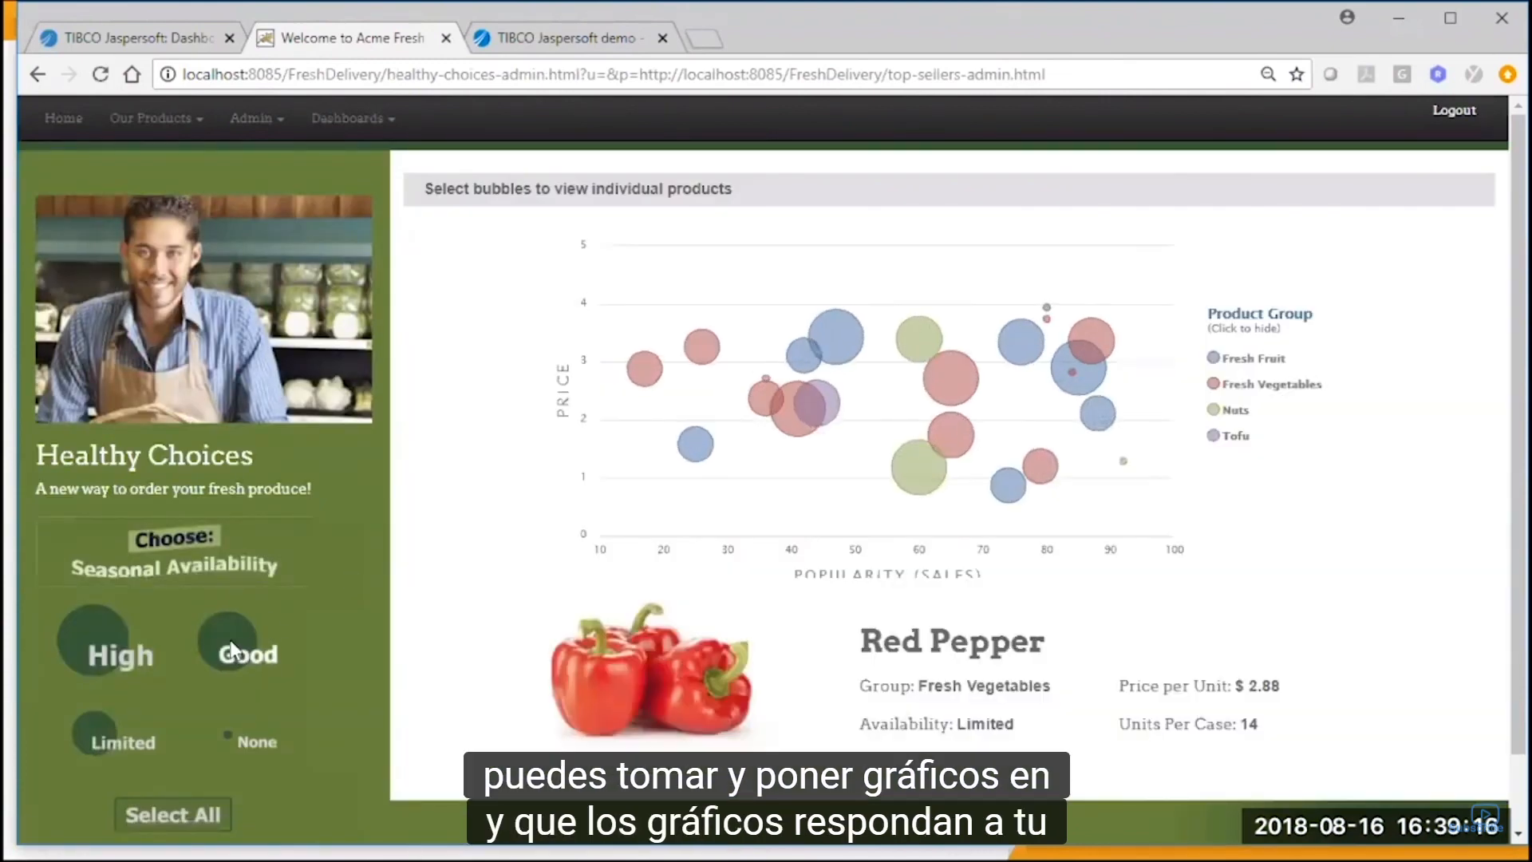
Filter the bubble chart by Good and None seasonal availability, and show the product details for Ebony Canned Peanuts and Ebony Beets.
left_click(229, 648)
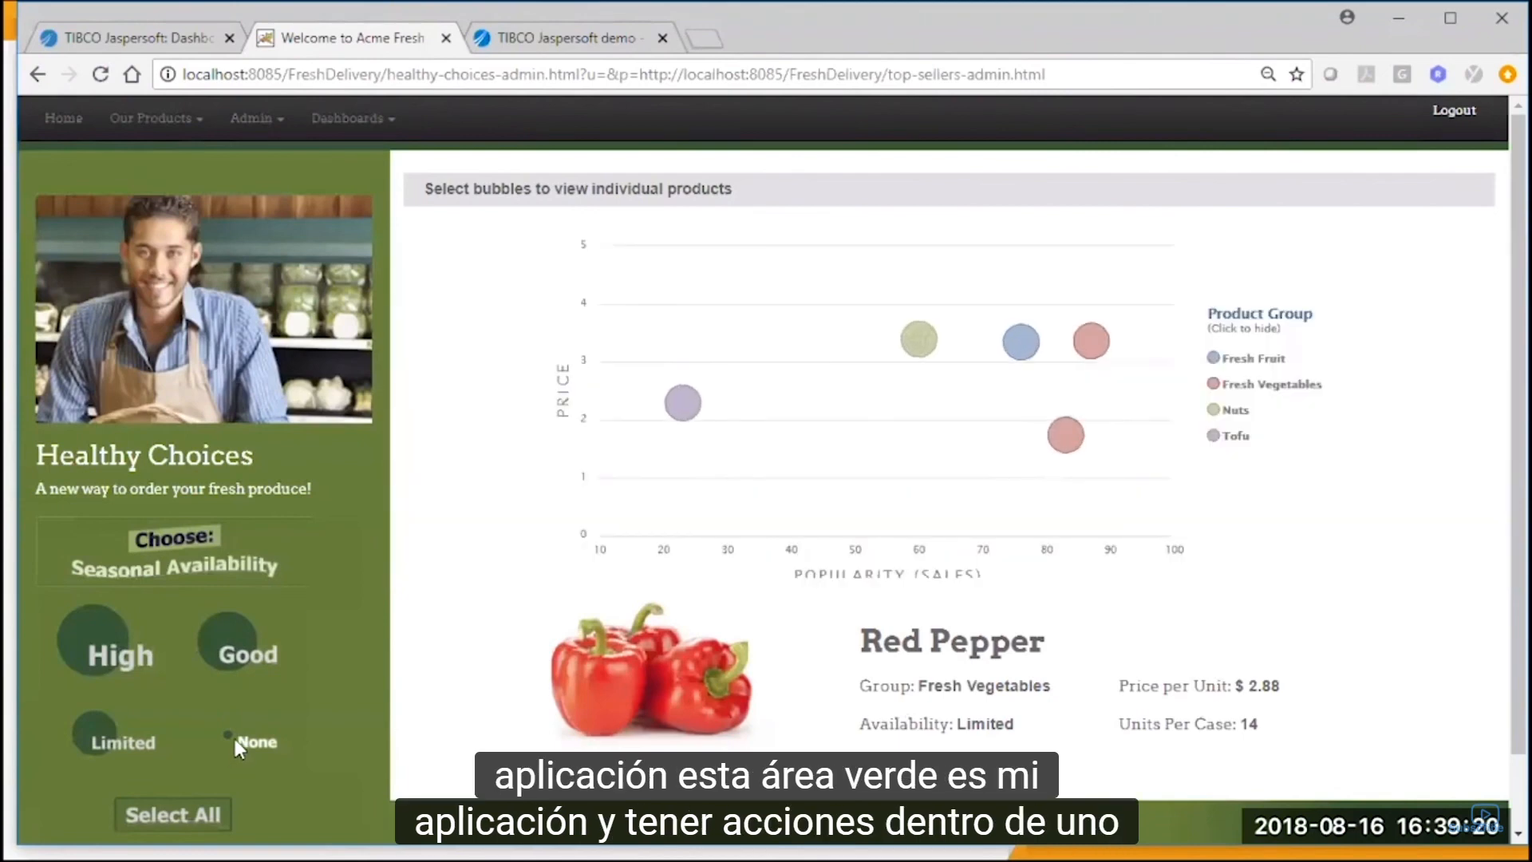
left_click(235, 739)
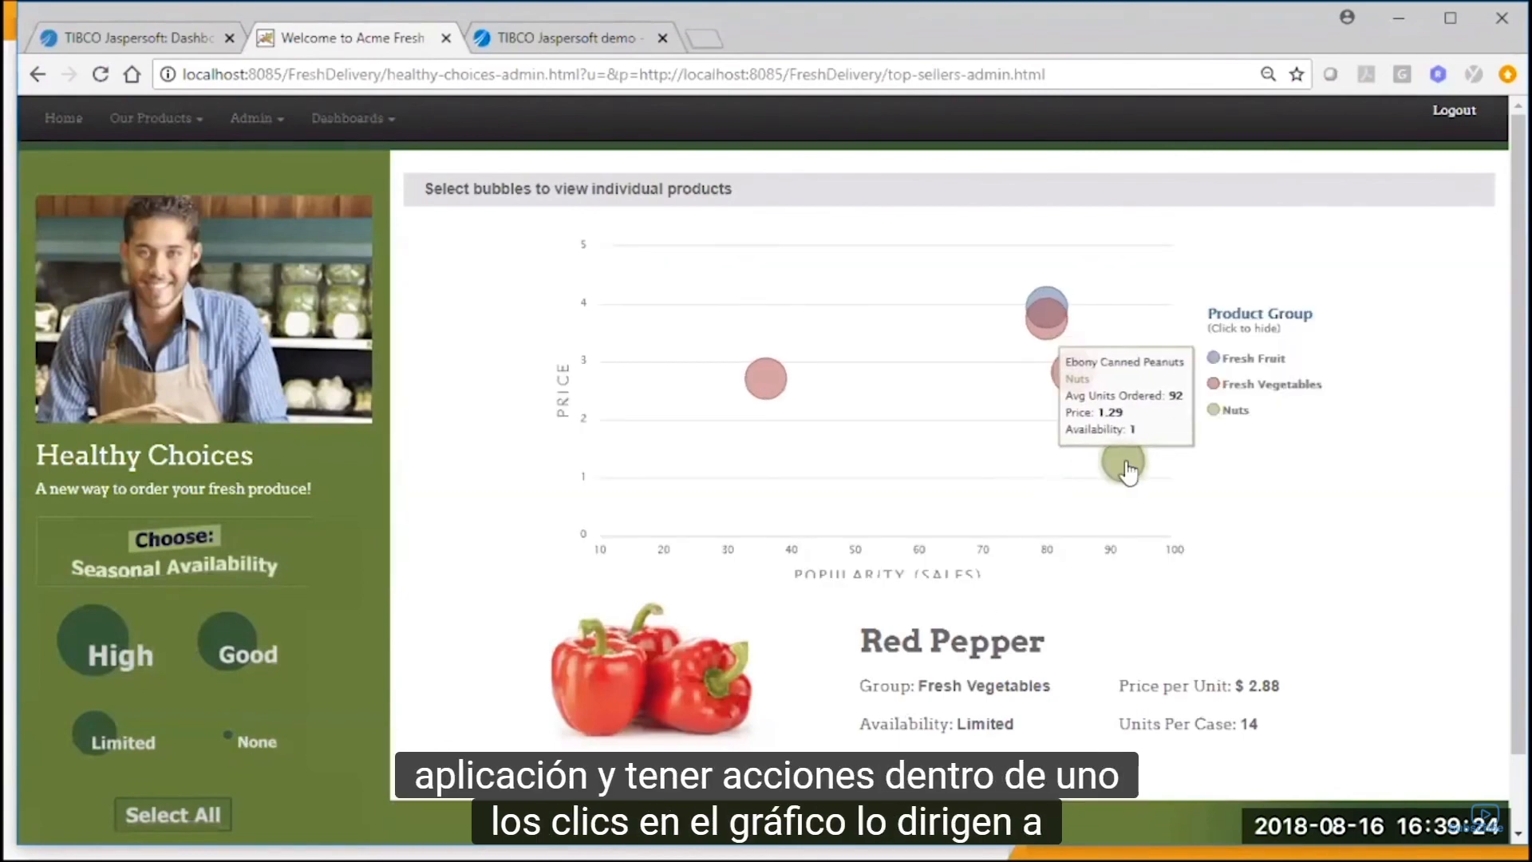
left_click(1126, 471)
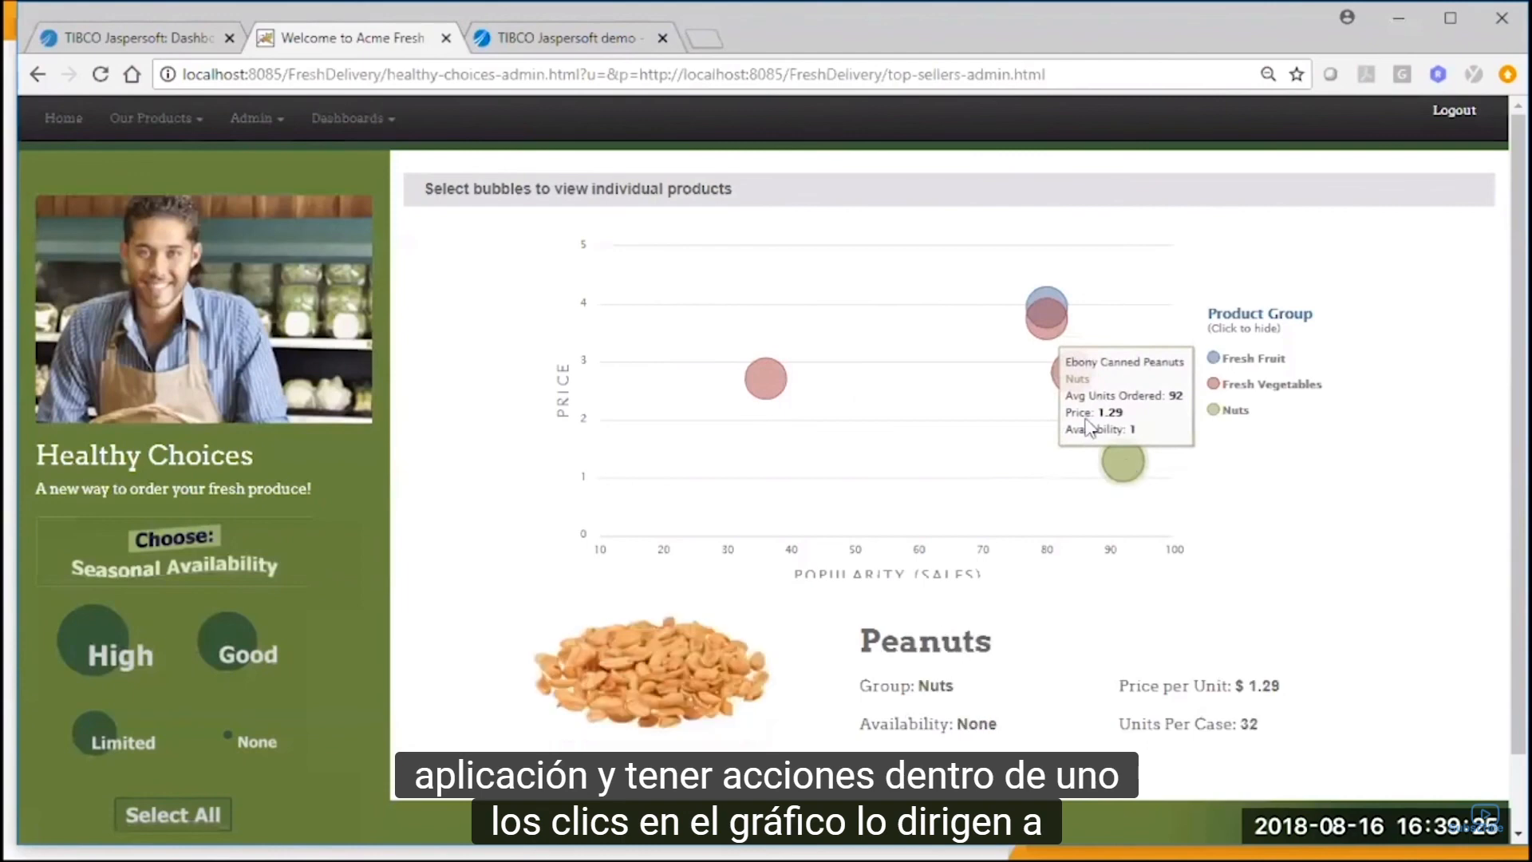
left_click(755, 387)
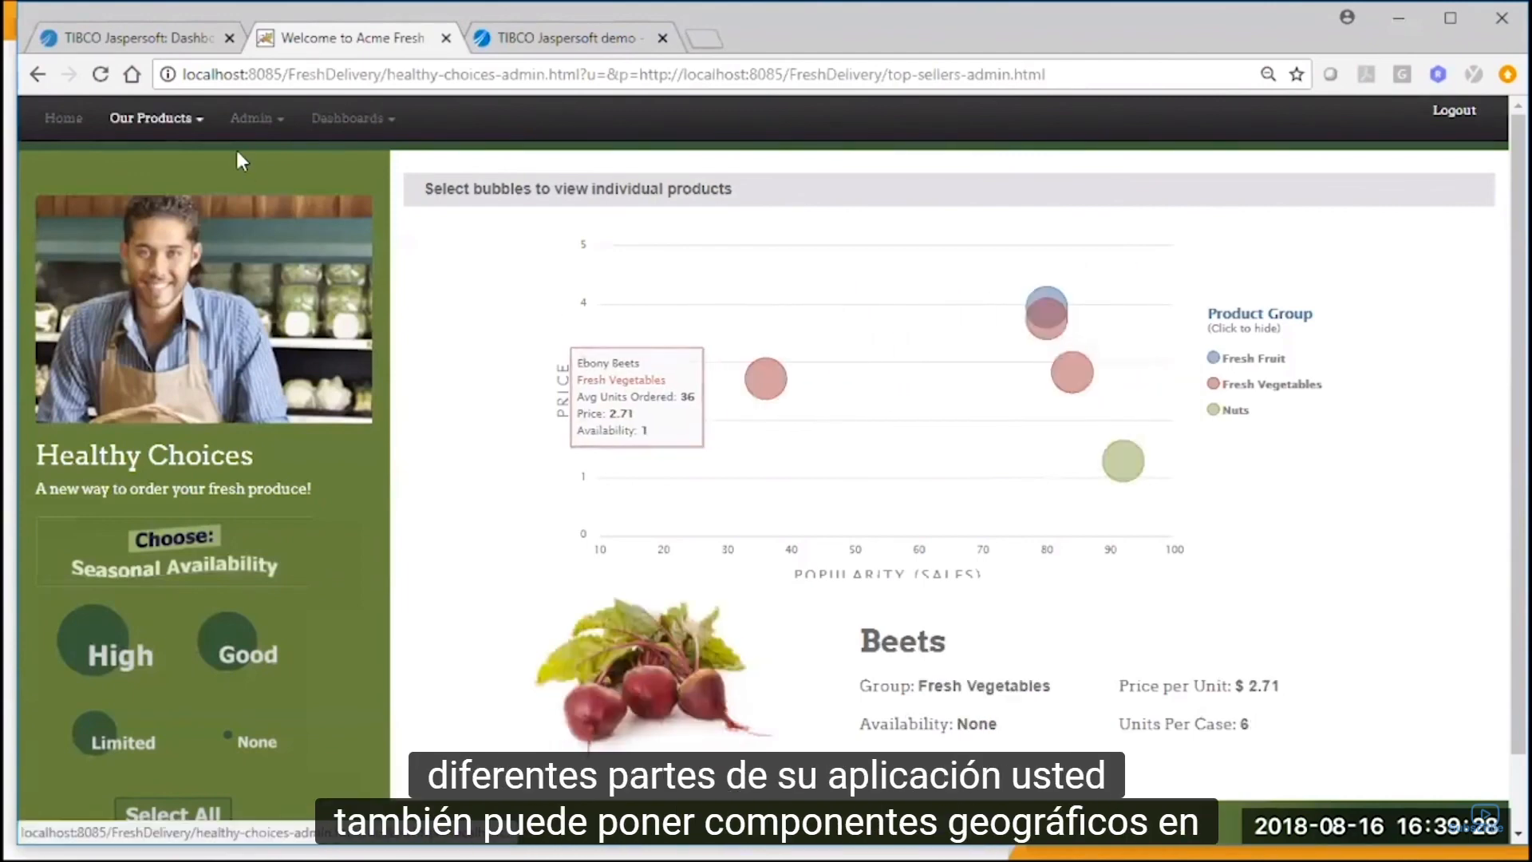
On the Go Green Tibco page, select Spokane and San Diego on the map and show San Diego's Baking Goods department.
left_click(192, 119)
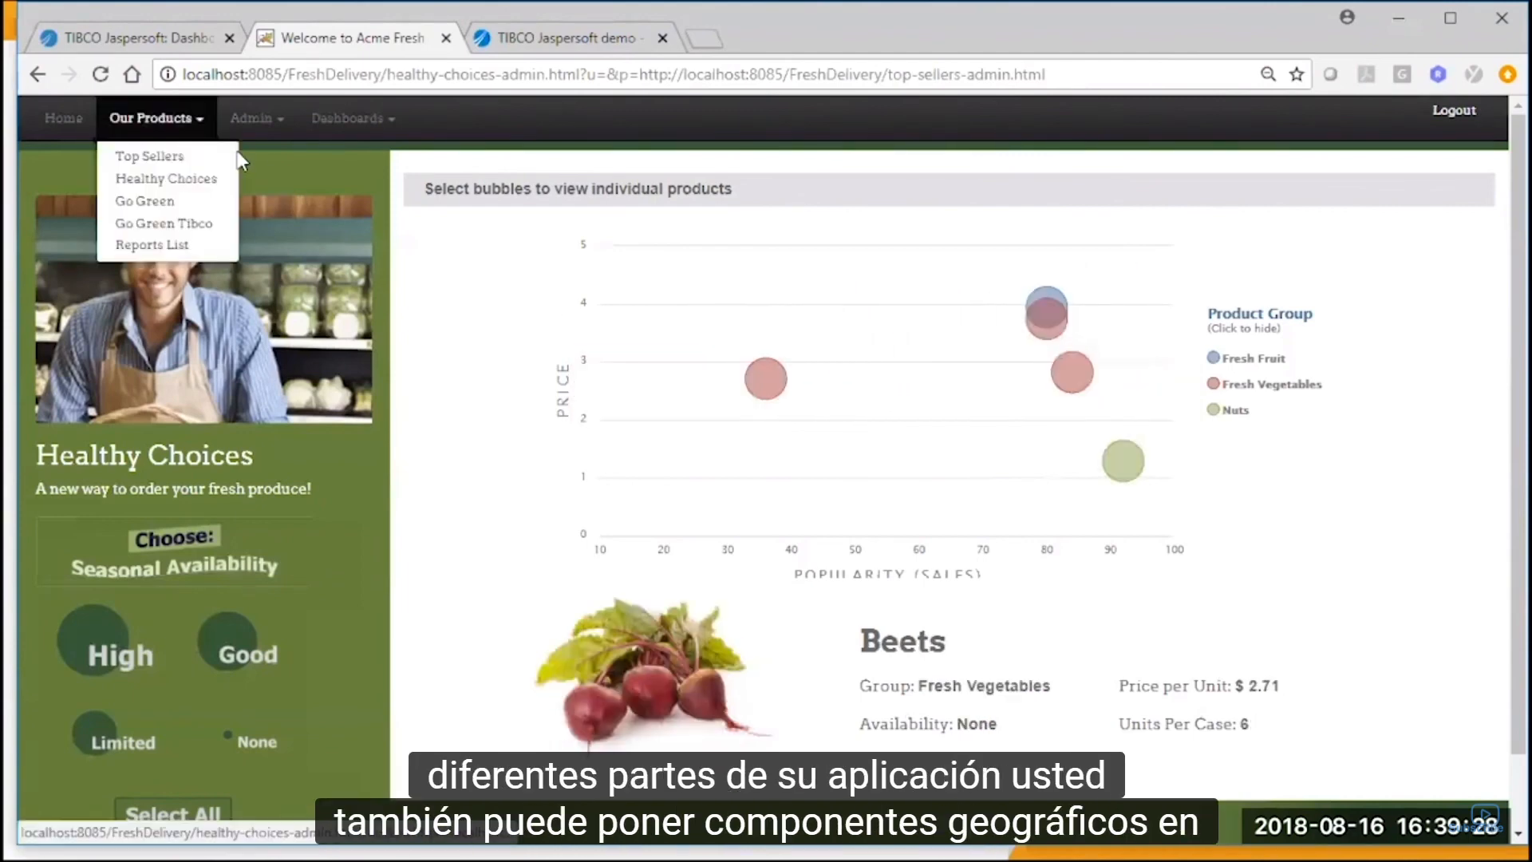
left_click(192, 226)
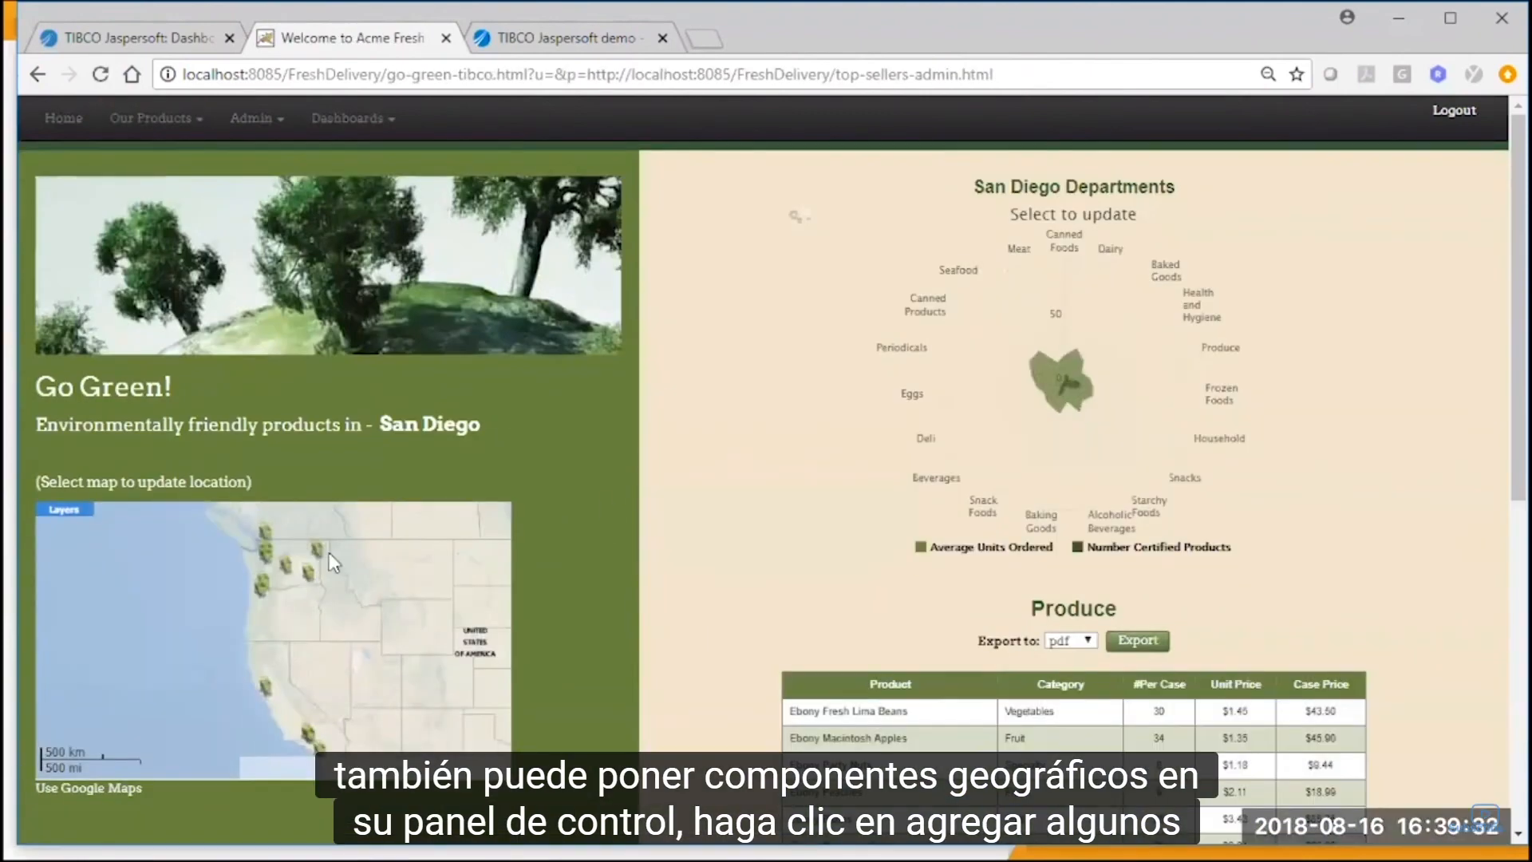
left_click(317, 549)
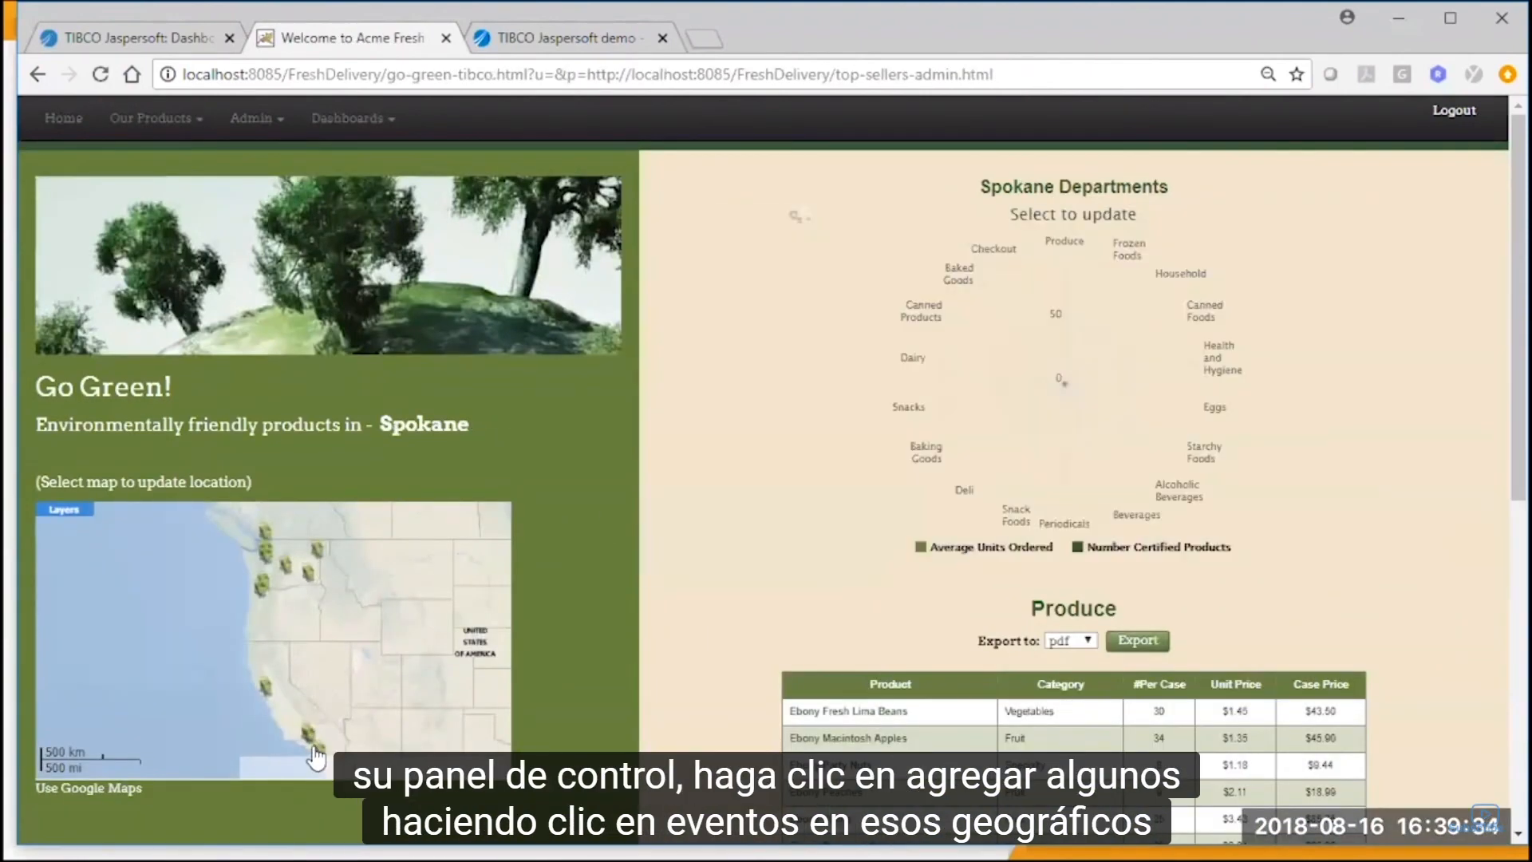
left_click(315, 750)
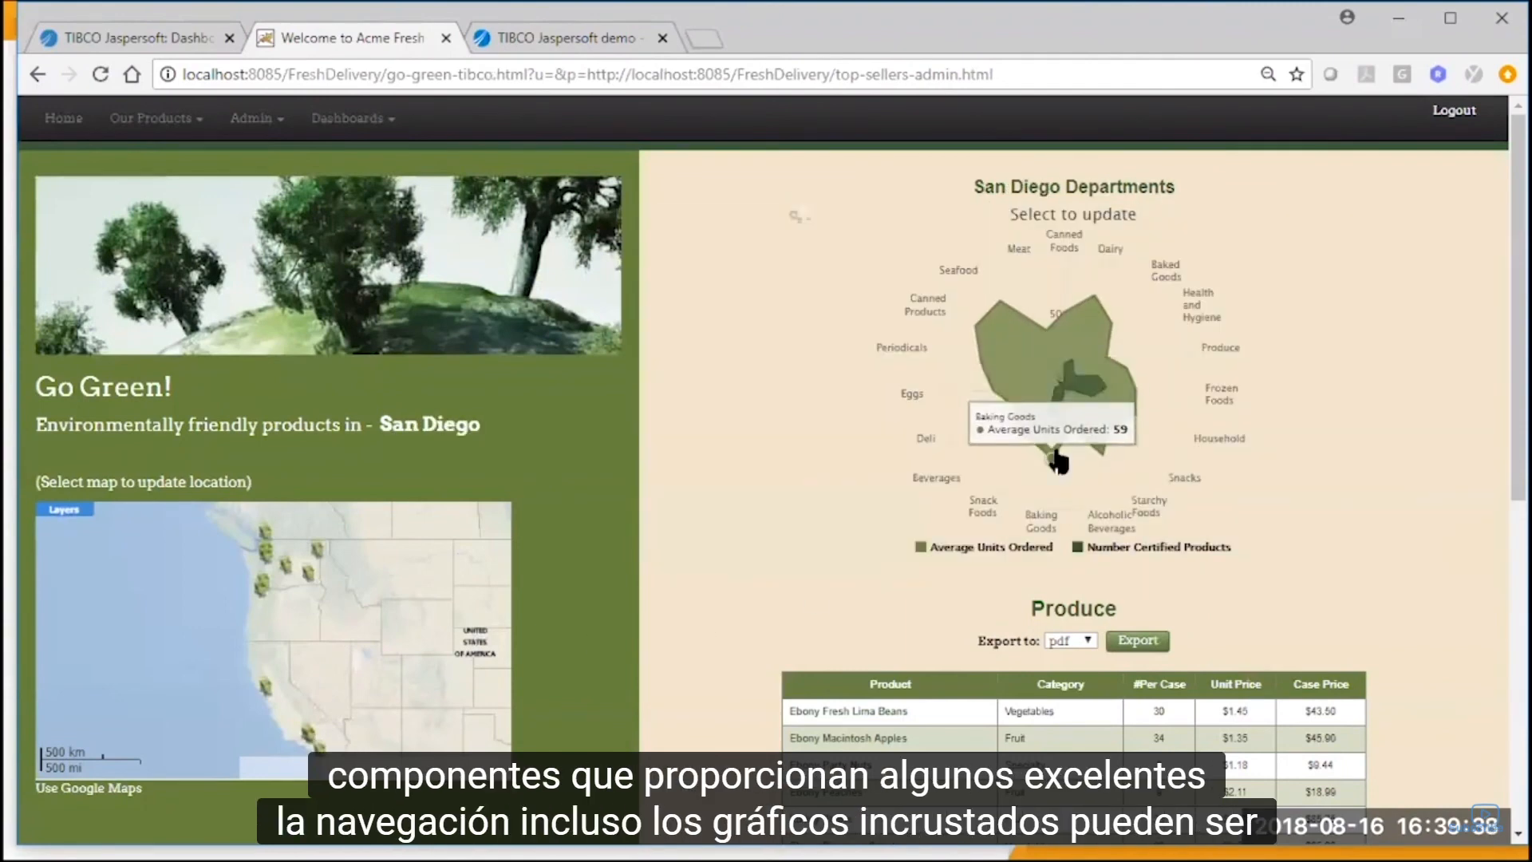
left_click(1058, 461)
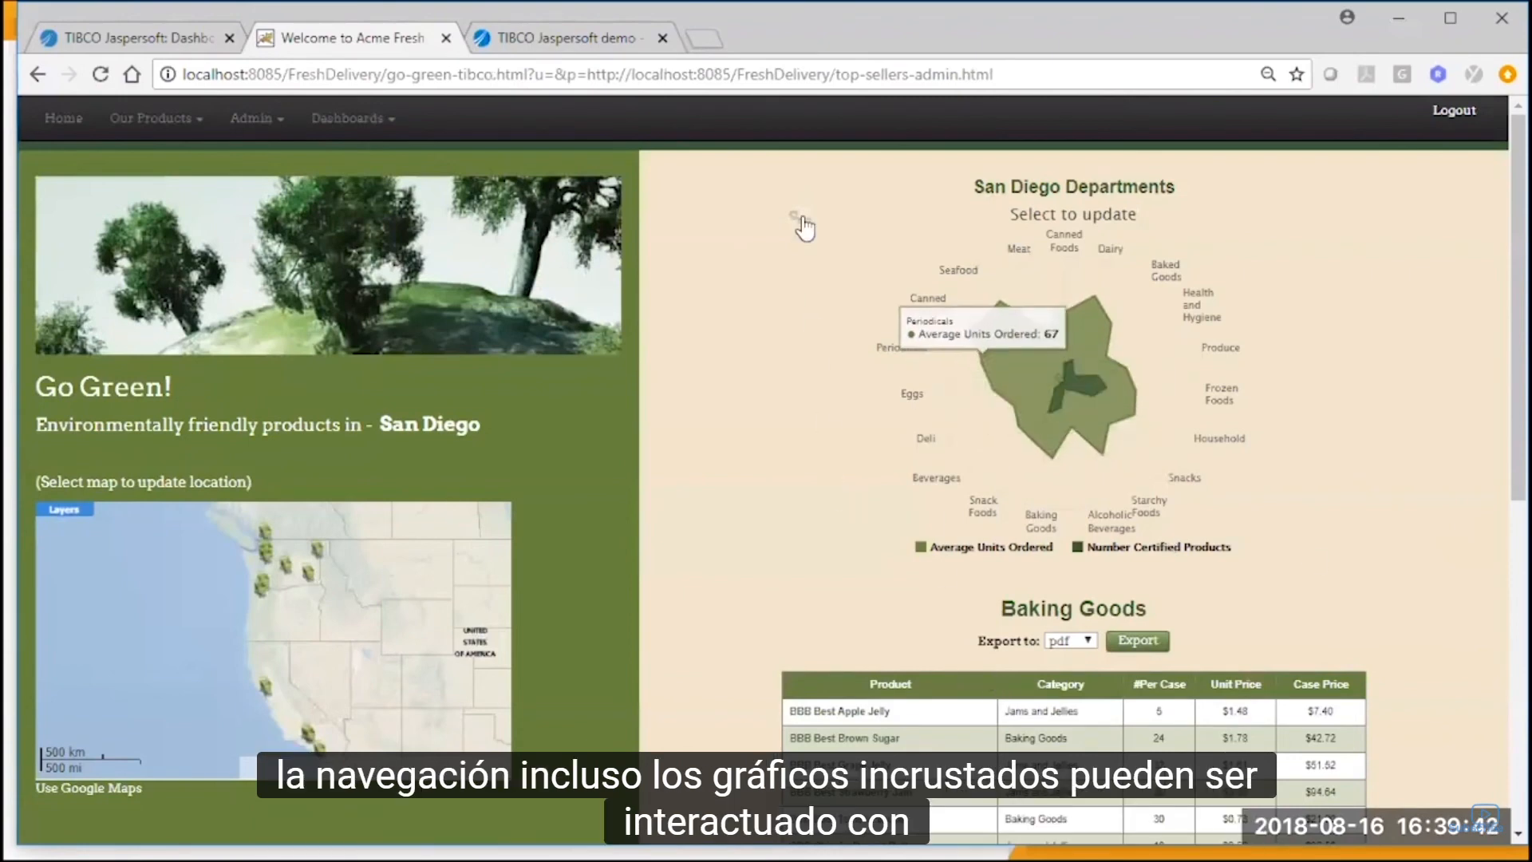
Change the San Diego Departments spider chart to a clustered column chart.
mouse_move(800, 219)
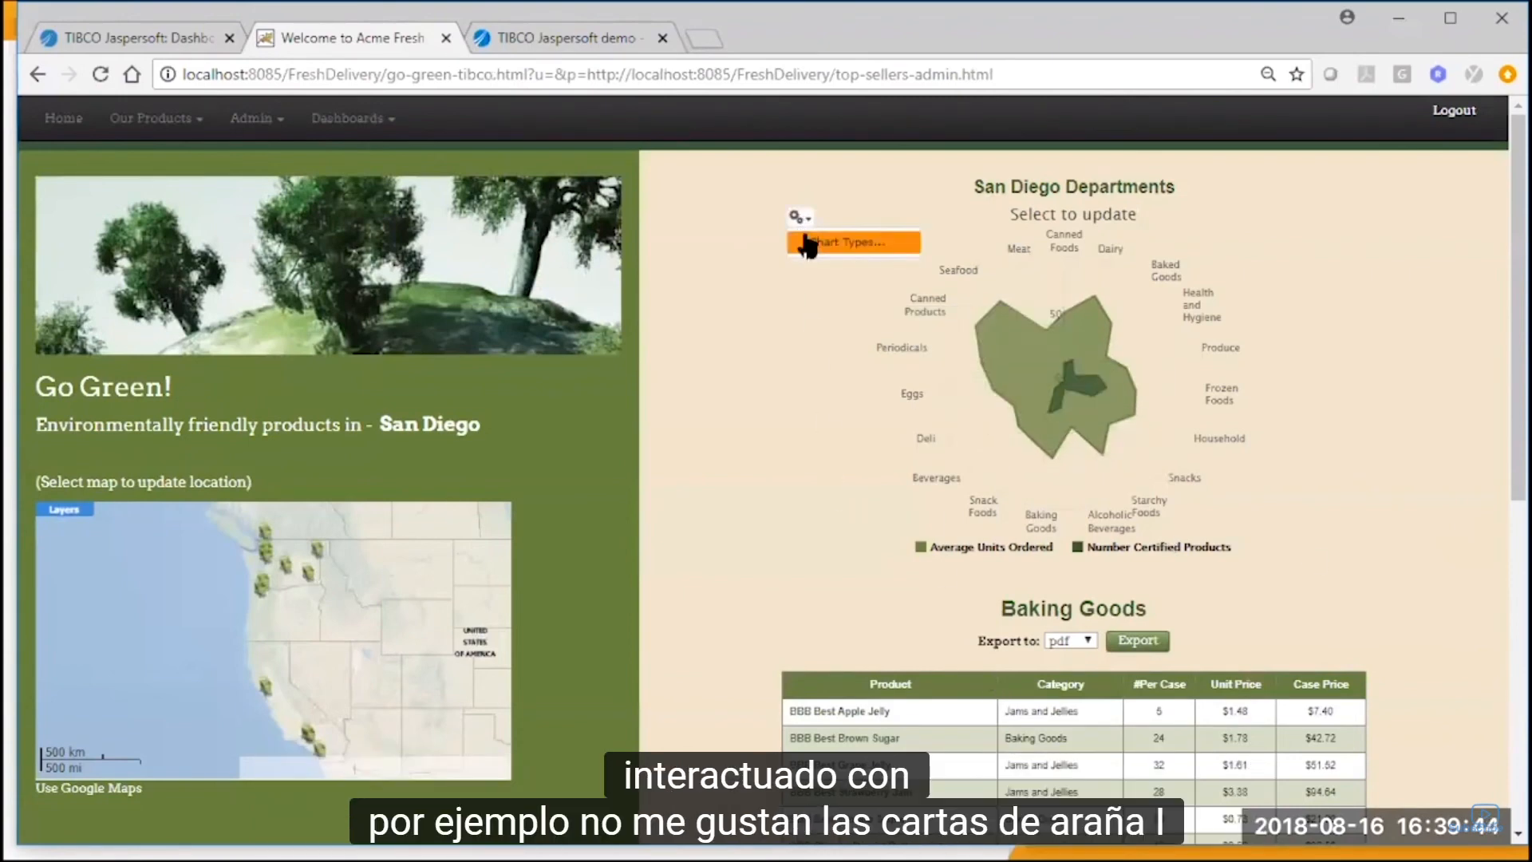
left_click(809, 243)
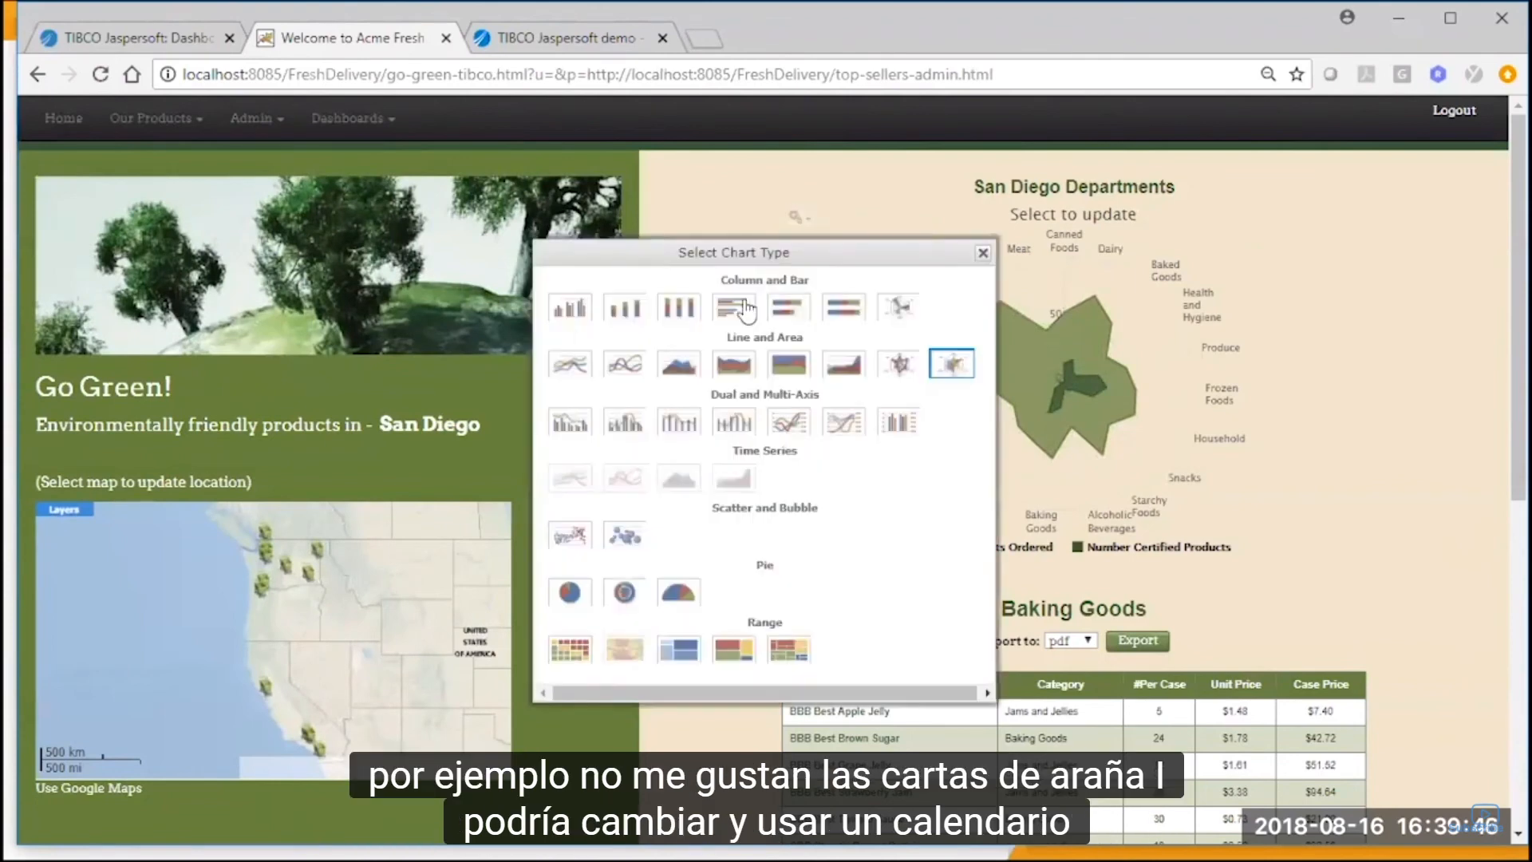
left_click(561, 311)
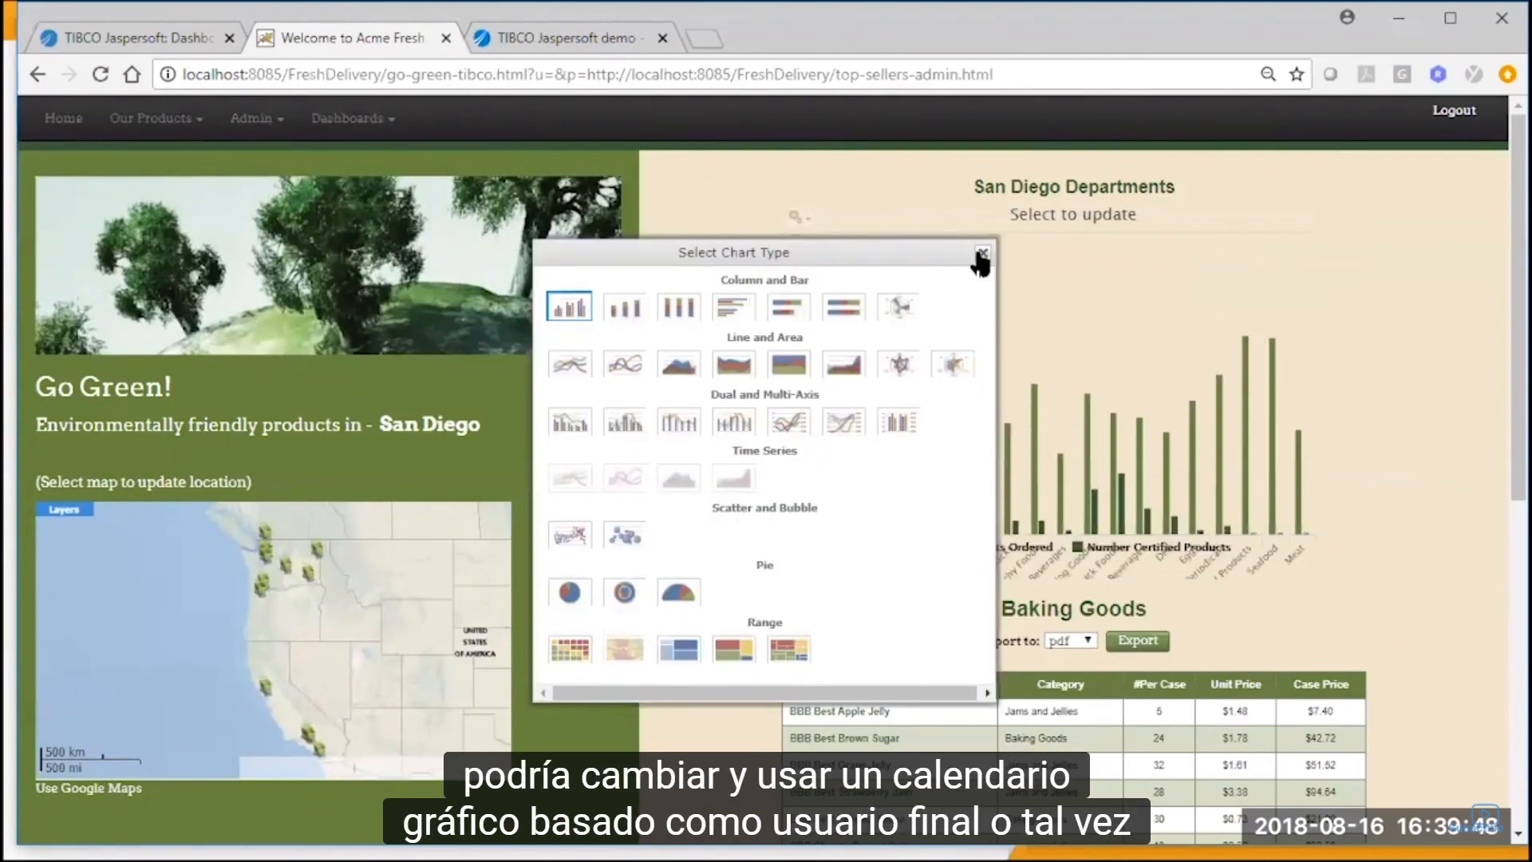
left_click(982, 253)
Move the Category column to the front of the Baking Goods table and sort the table by it in descending order.
scroll(766, 559, "down", 2)
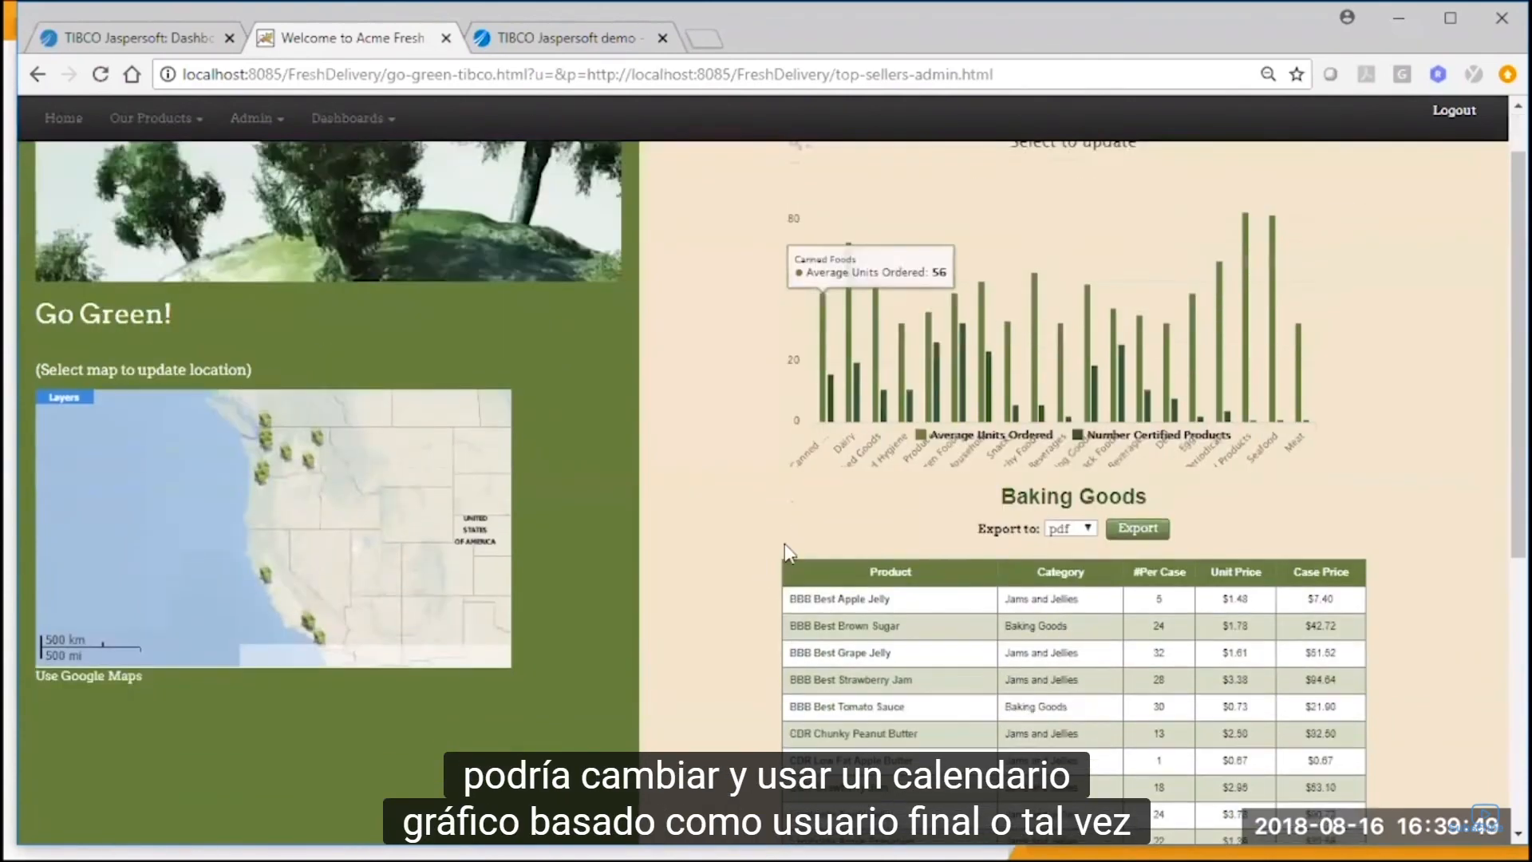
left_click(1075, 576)
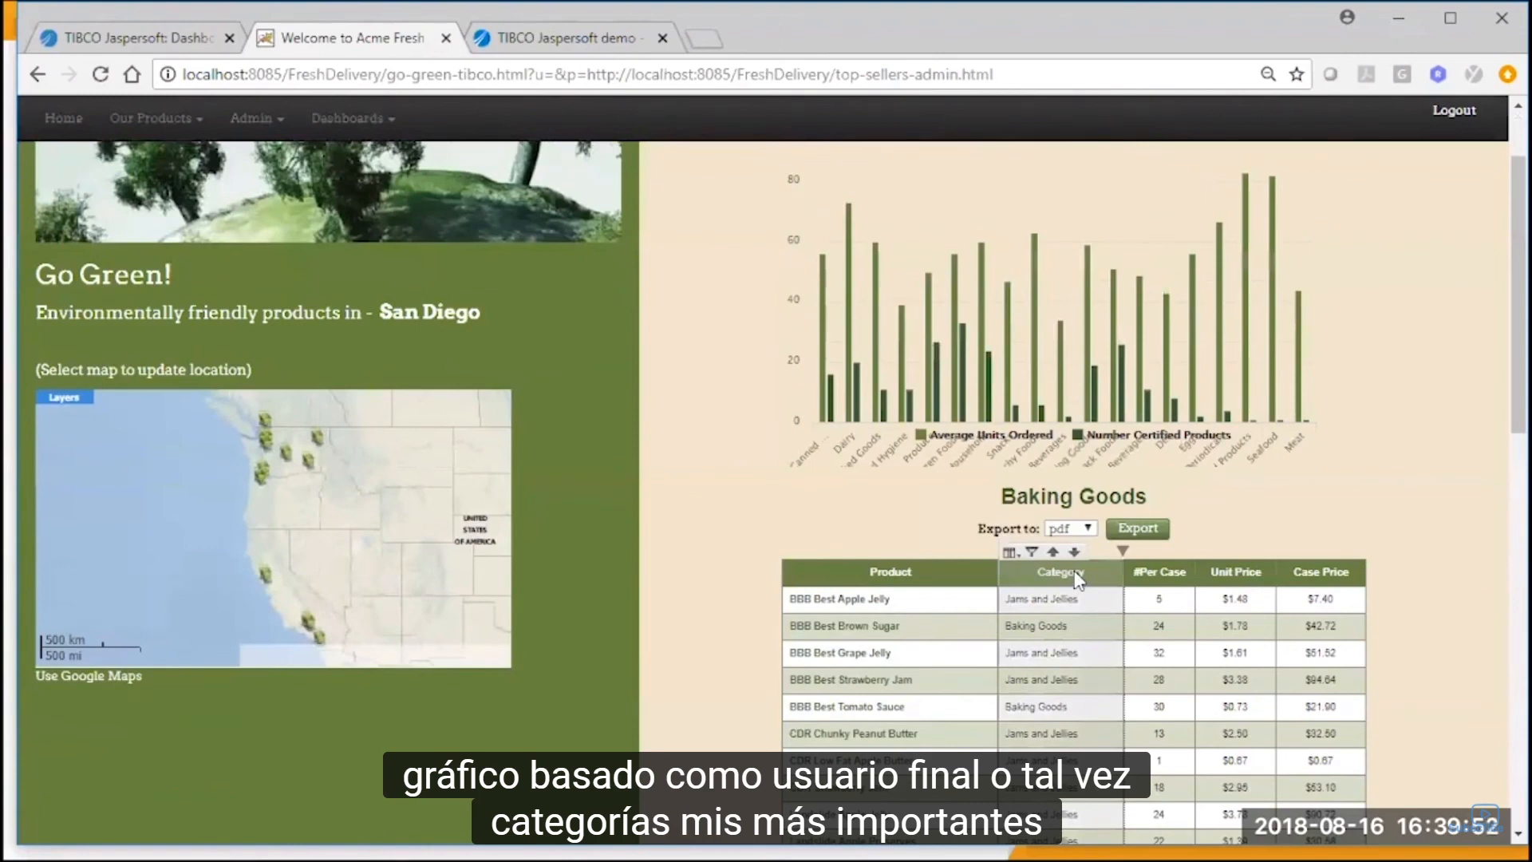
left_click_drag(1075, 573, 915, 569)
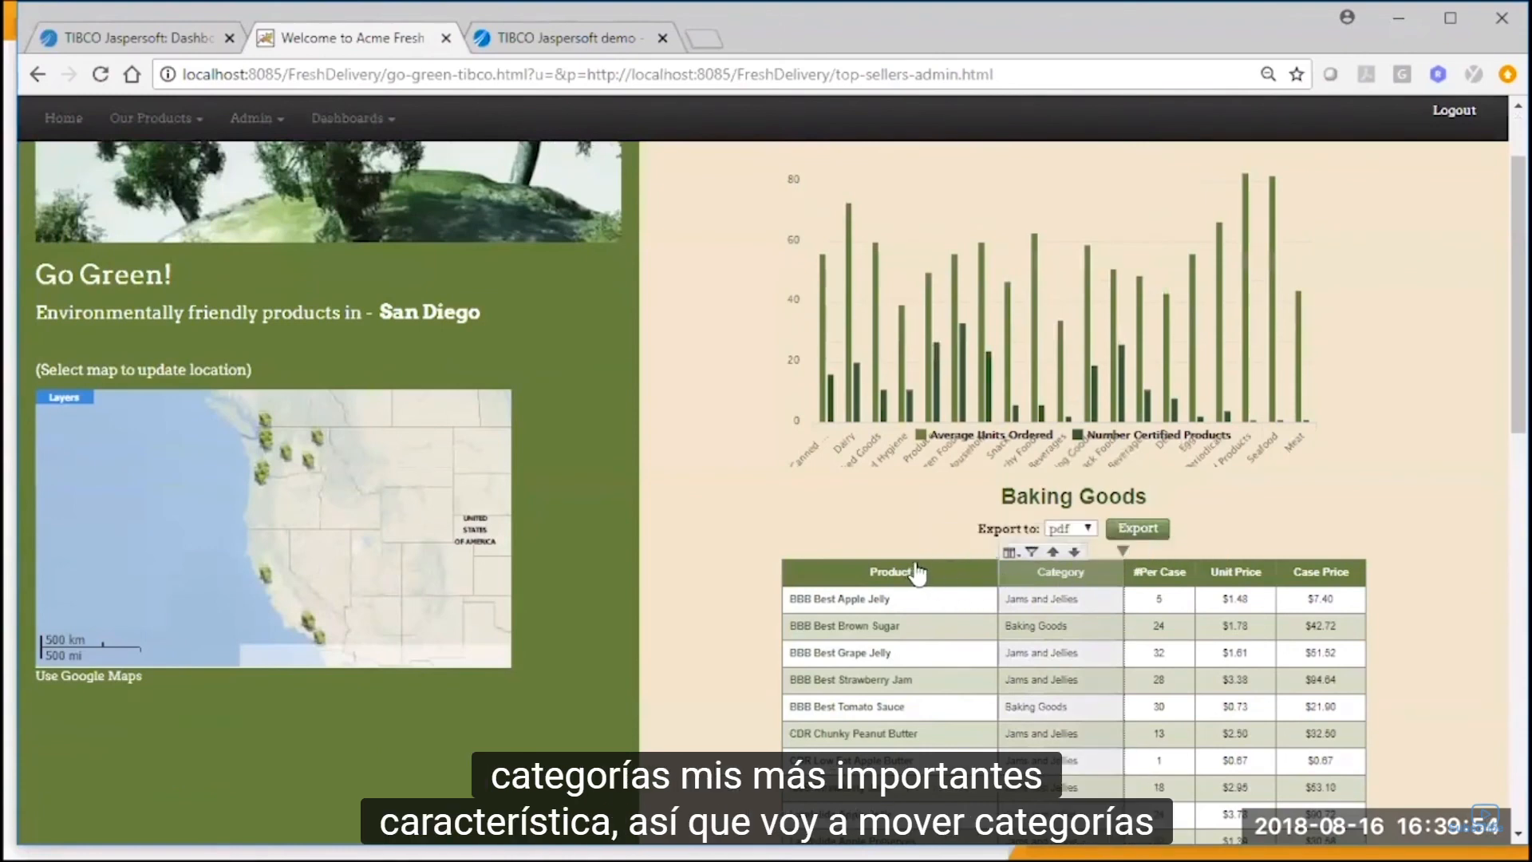
left_click_drag(1029, 579, 835, 576)
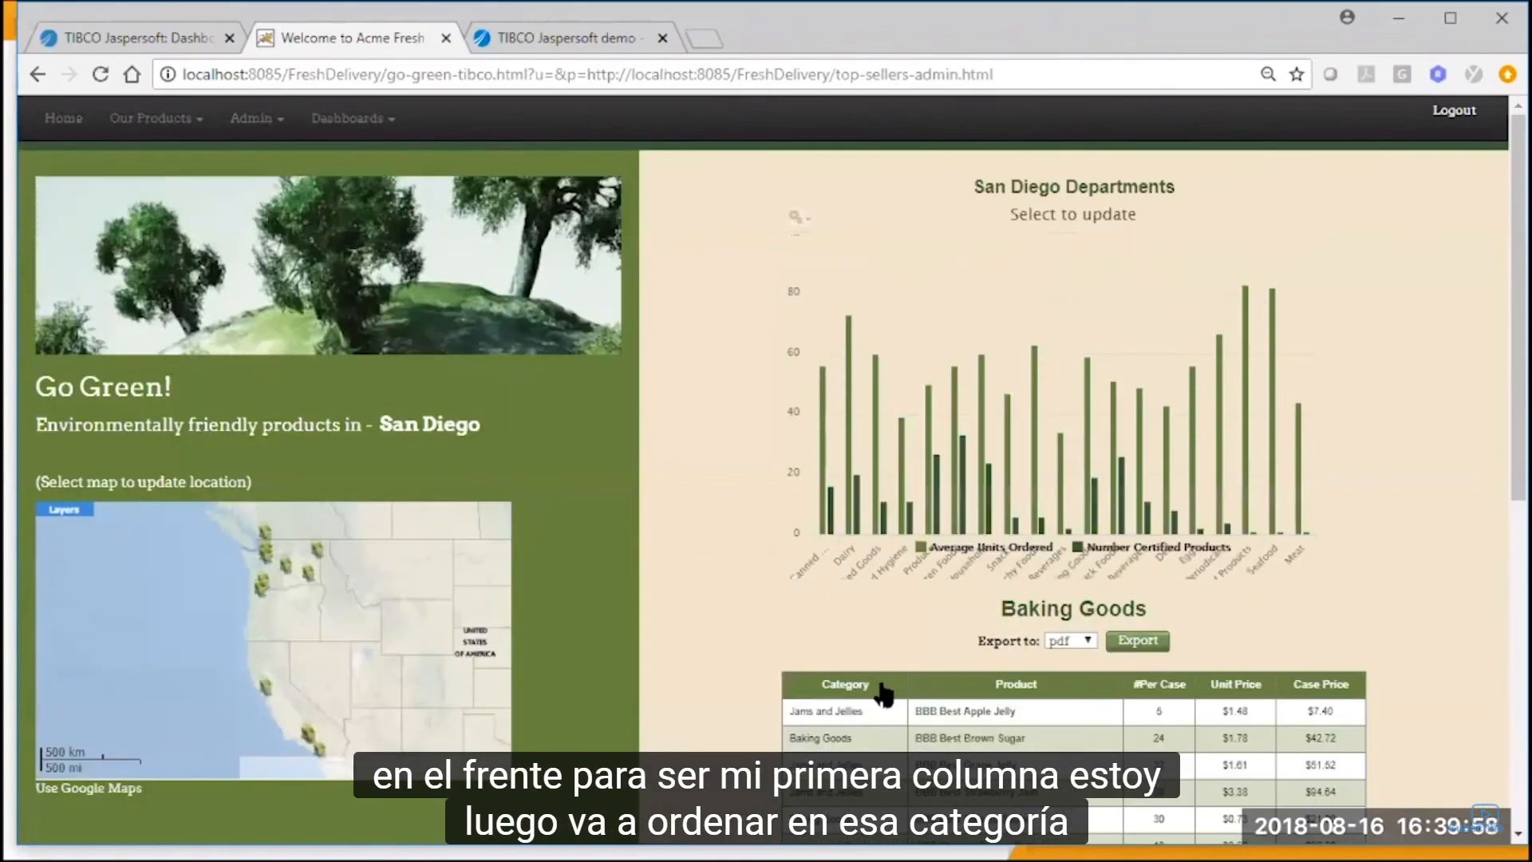
left_click(858, 664)
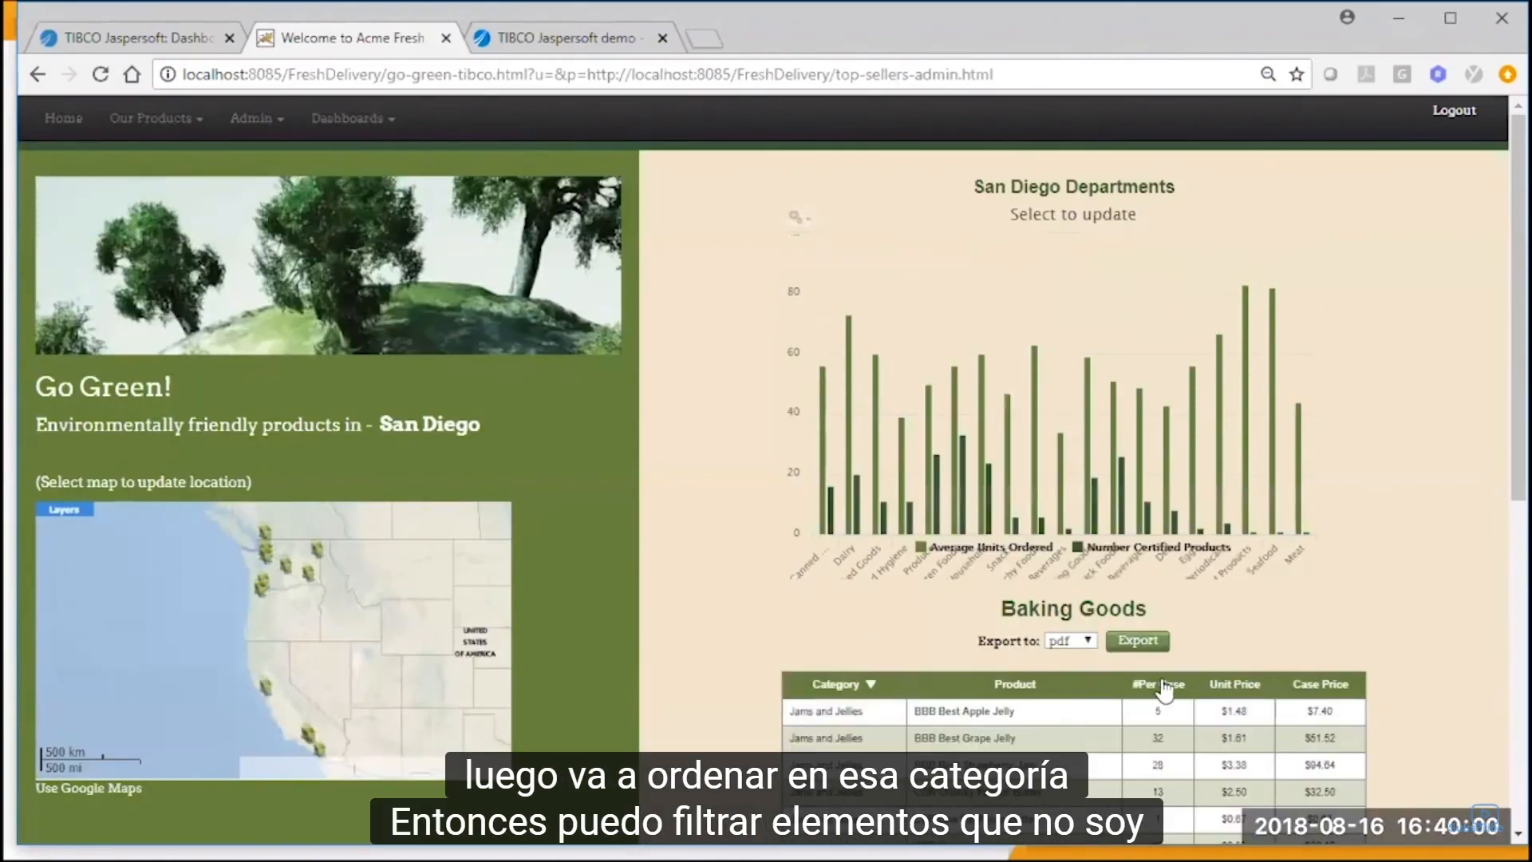
Filter the #Per Case column to show only rows with values greater than 1.
left_click(1156, 663)
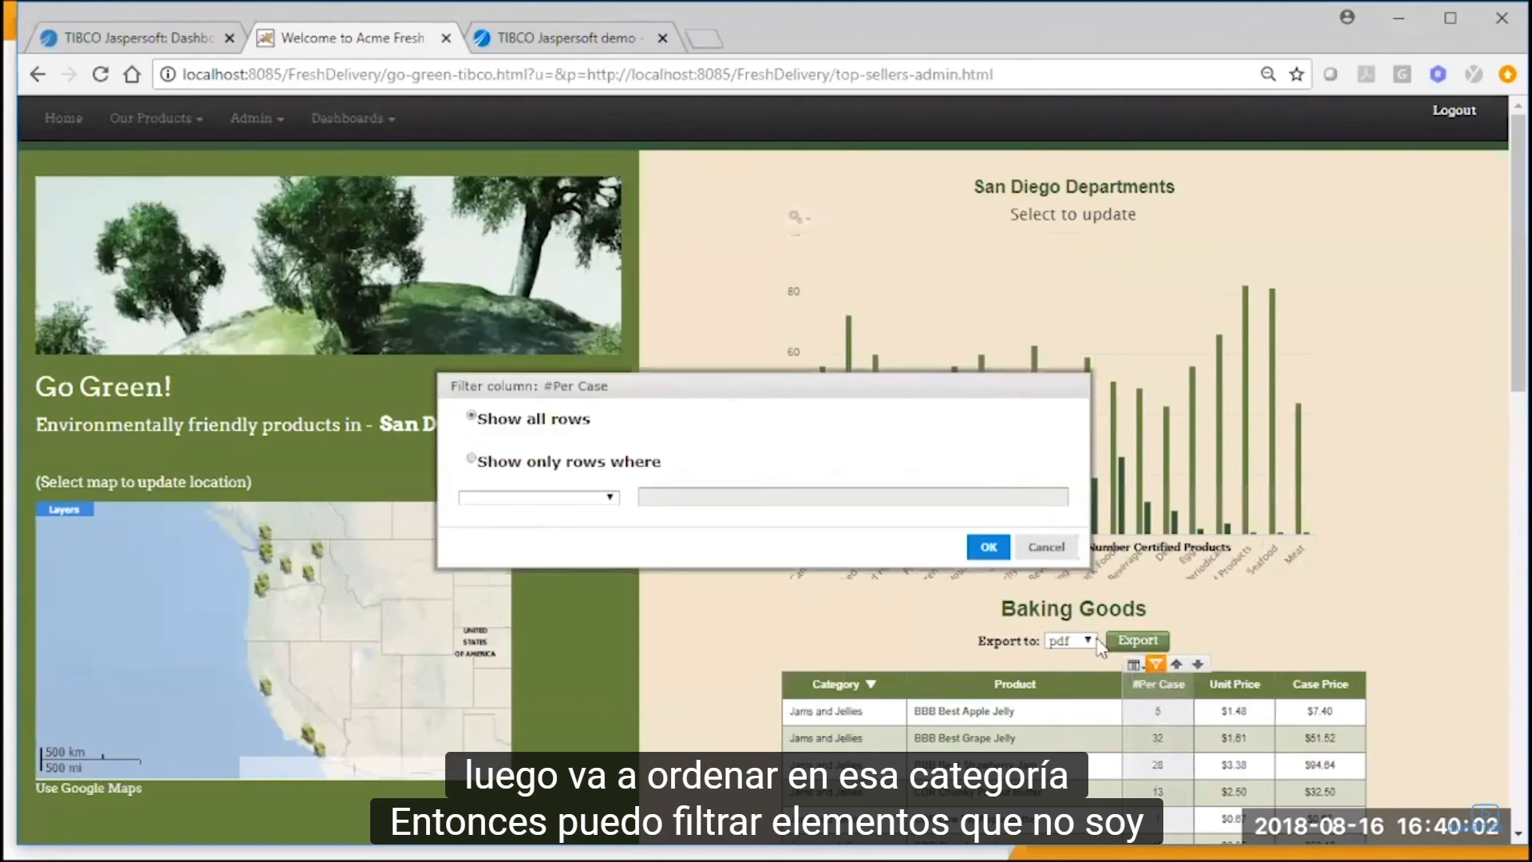
left_click(576, 495)
left_click(576, 495)
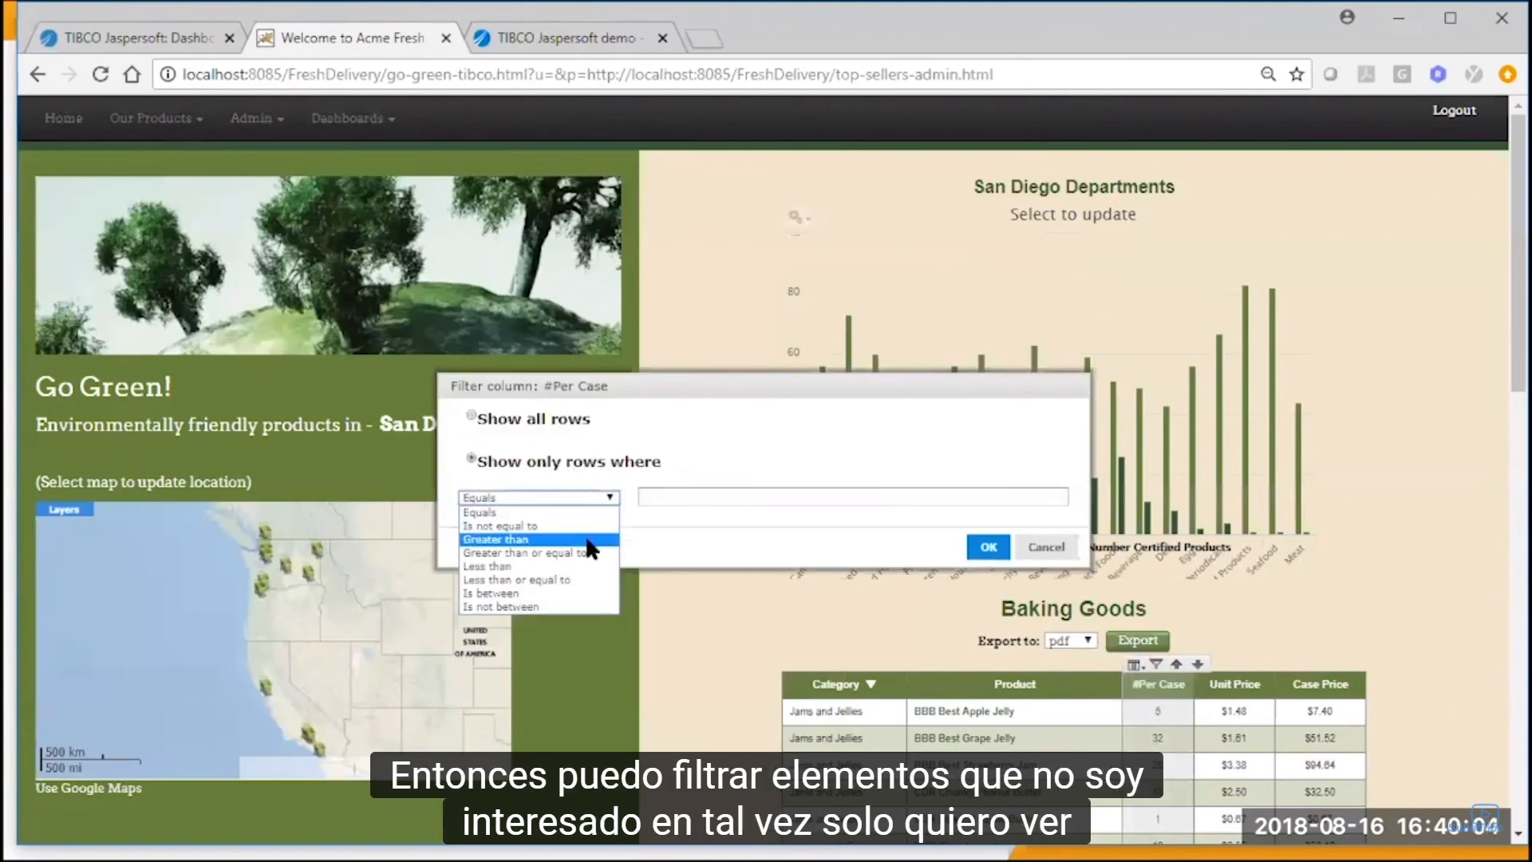
left_click(591, 537)
left_click(683, 495)
type("1")
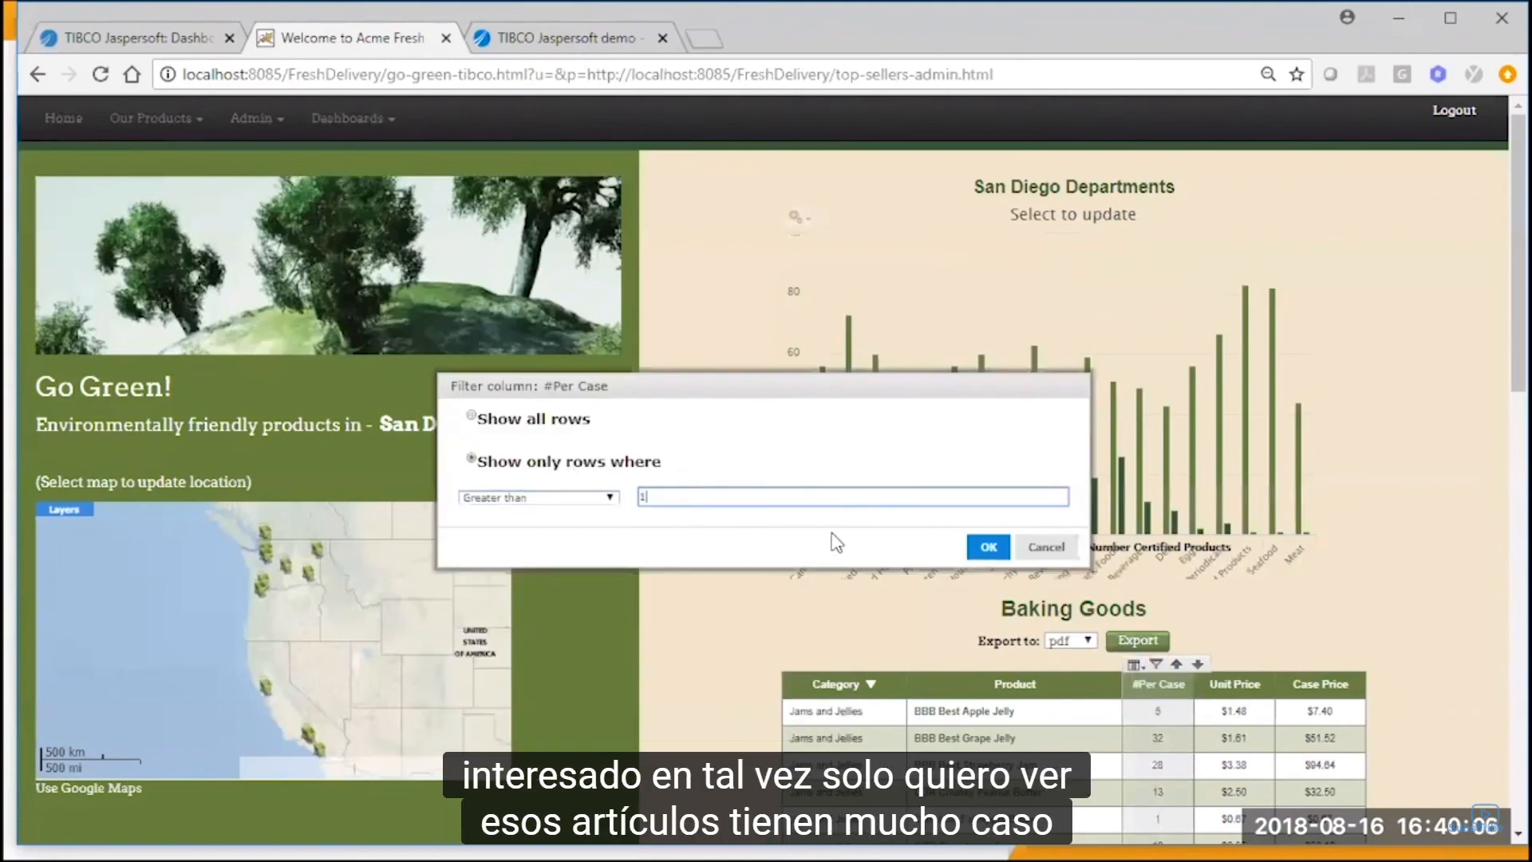
left_click(988, 547)
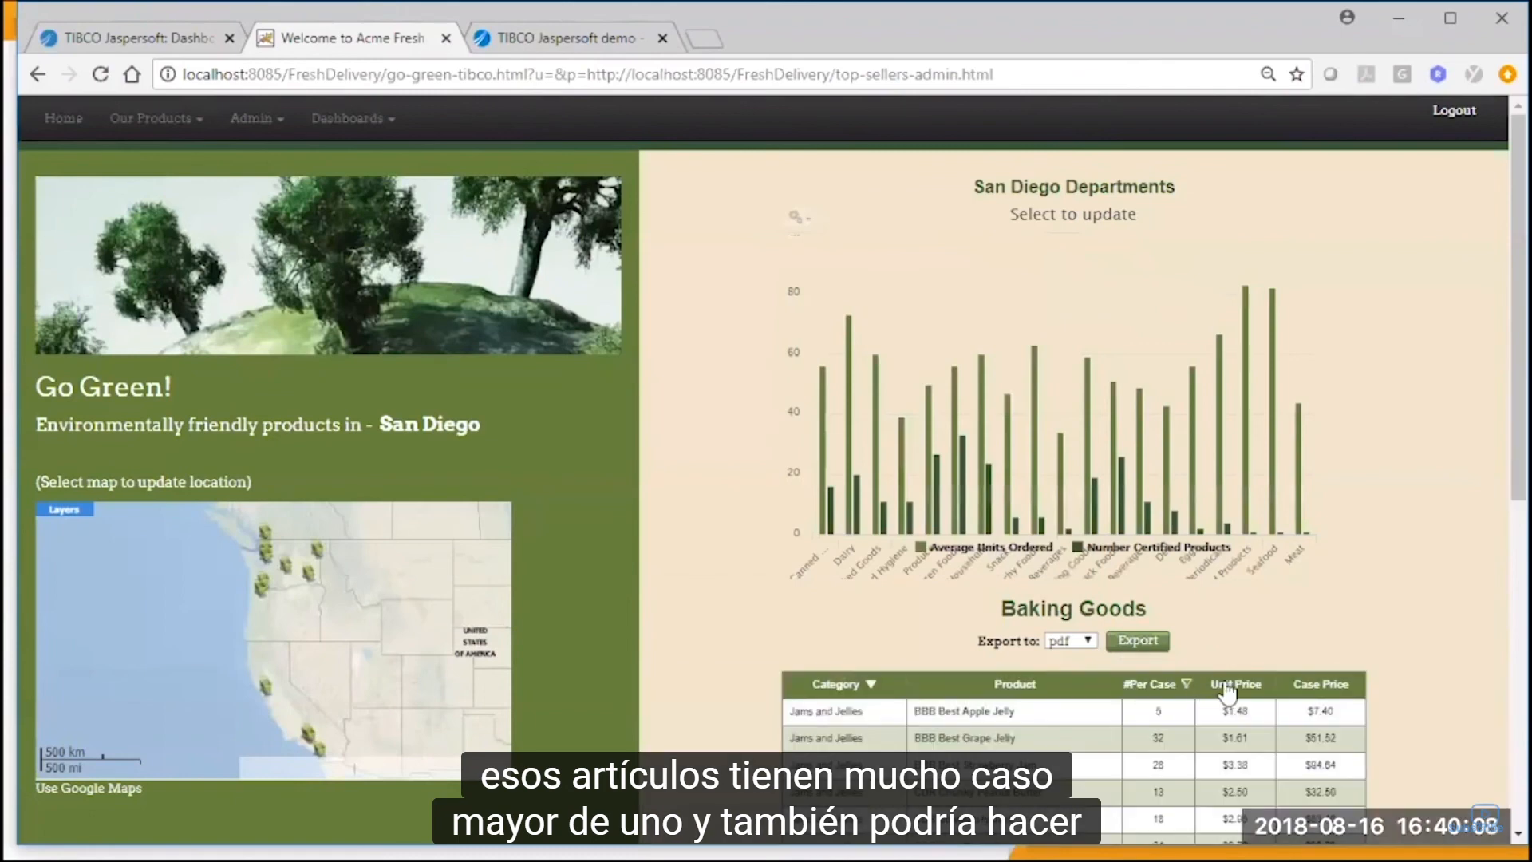
Add a conditional formatting rule to the Unit Price column's detail rows for values greater than or equal to 3.
left_click(1227, 688)
mouse_move(1210, 667)
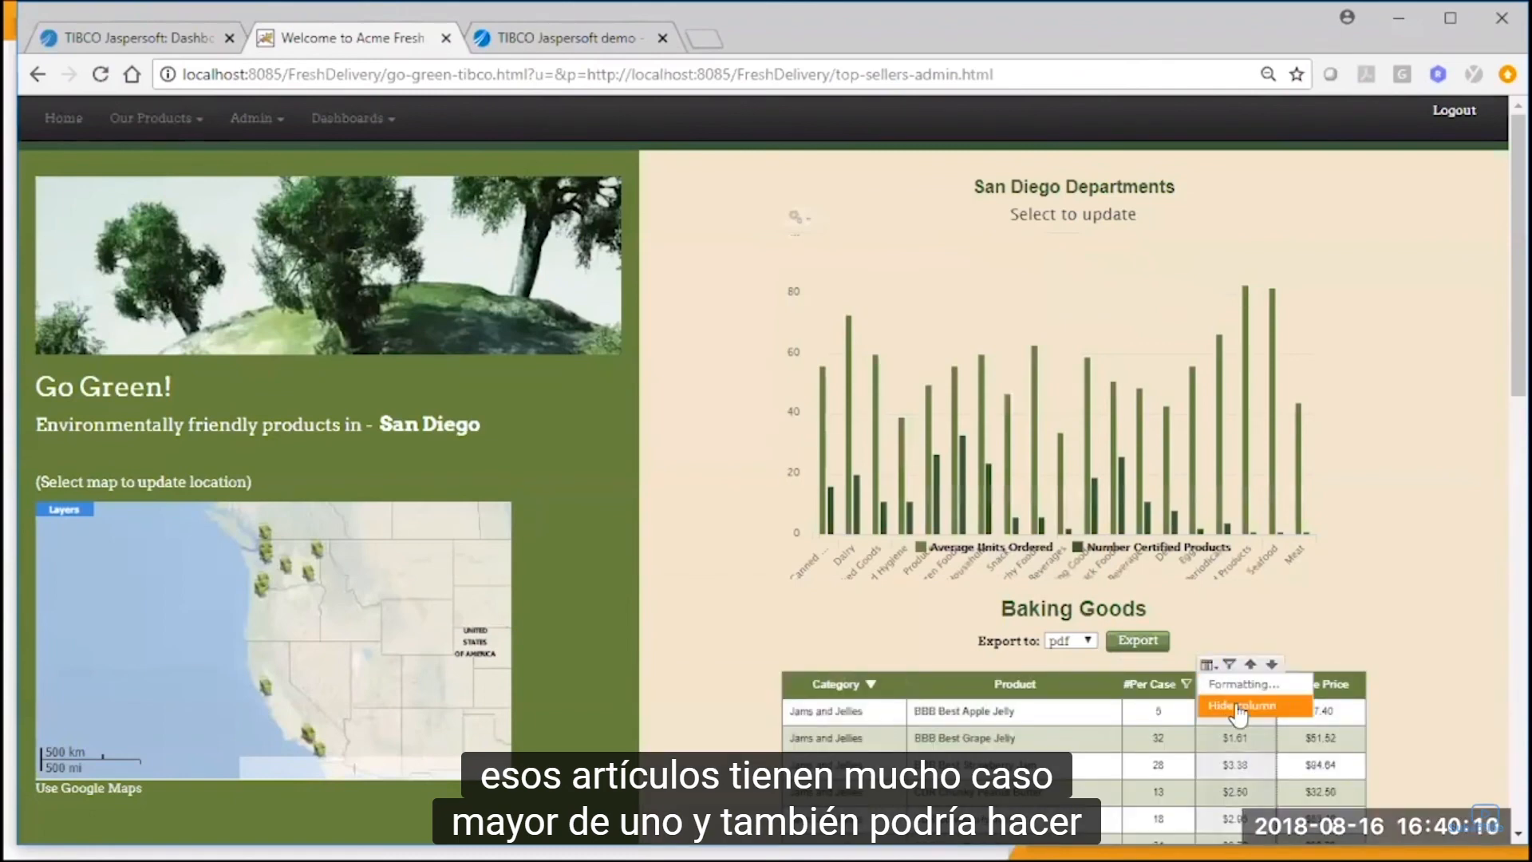
left_click(1242, 688)
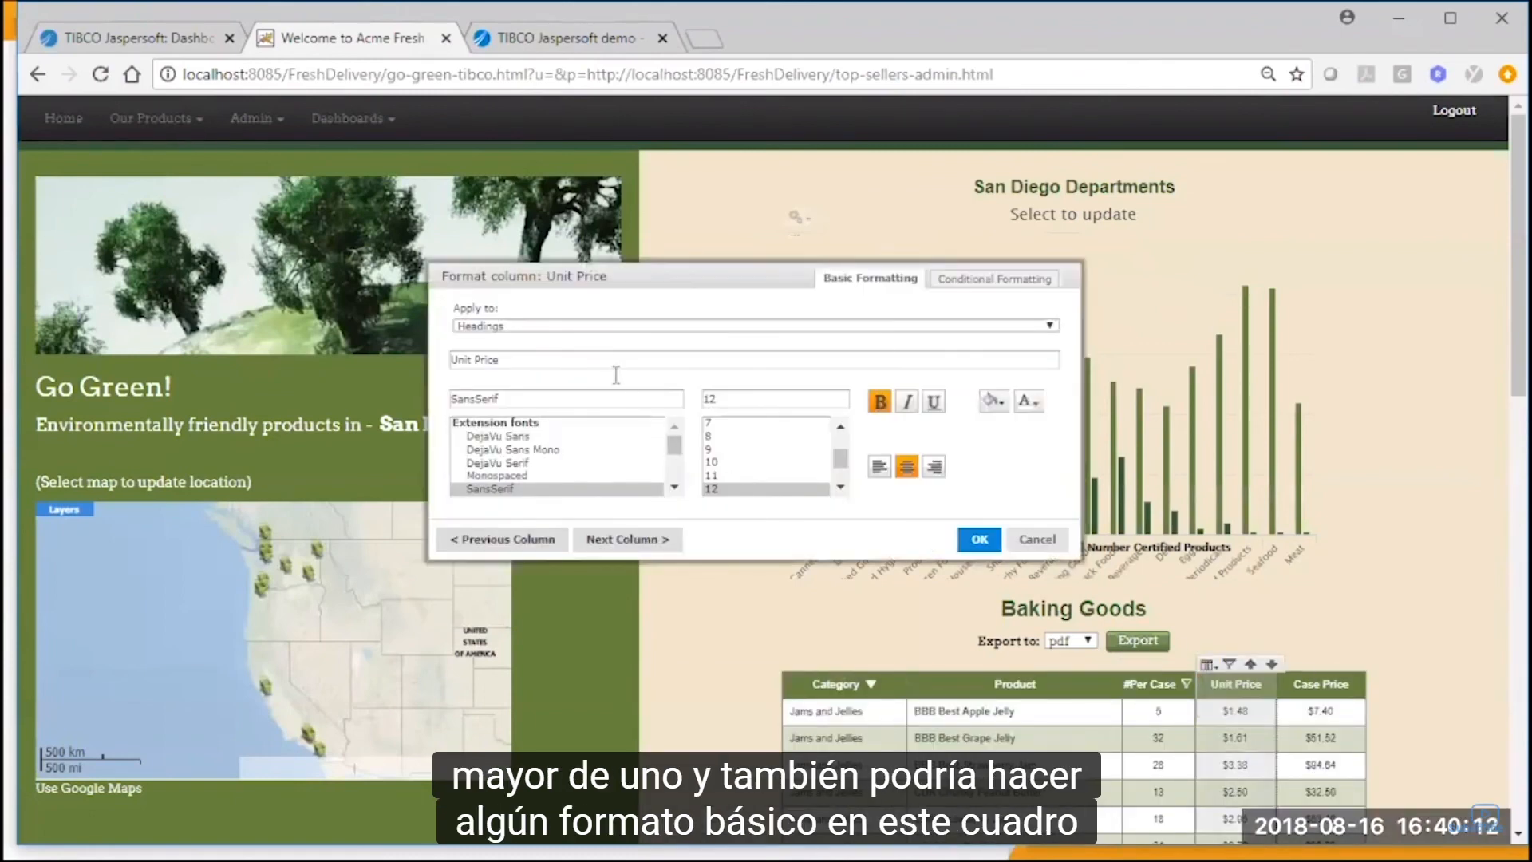
left_click(638, 325)
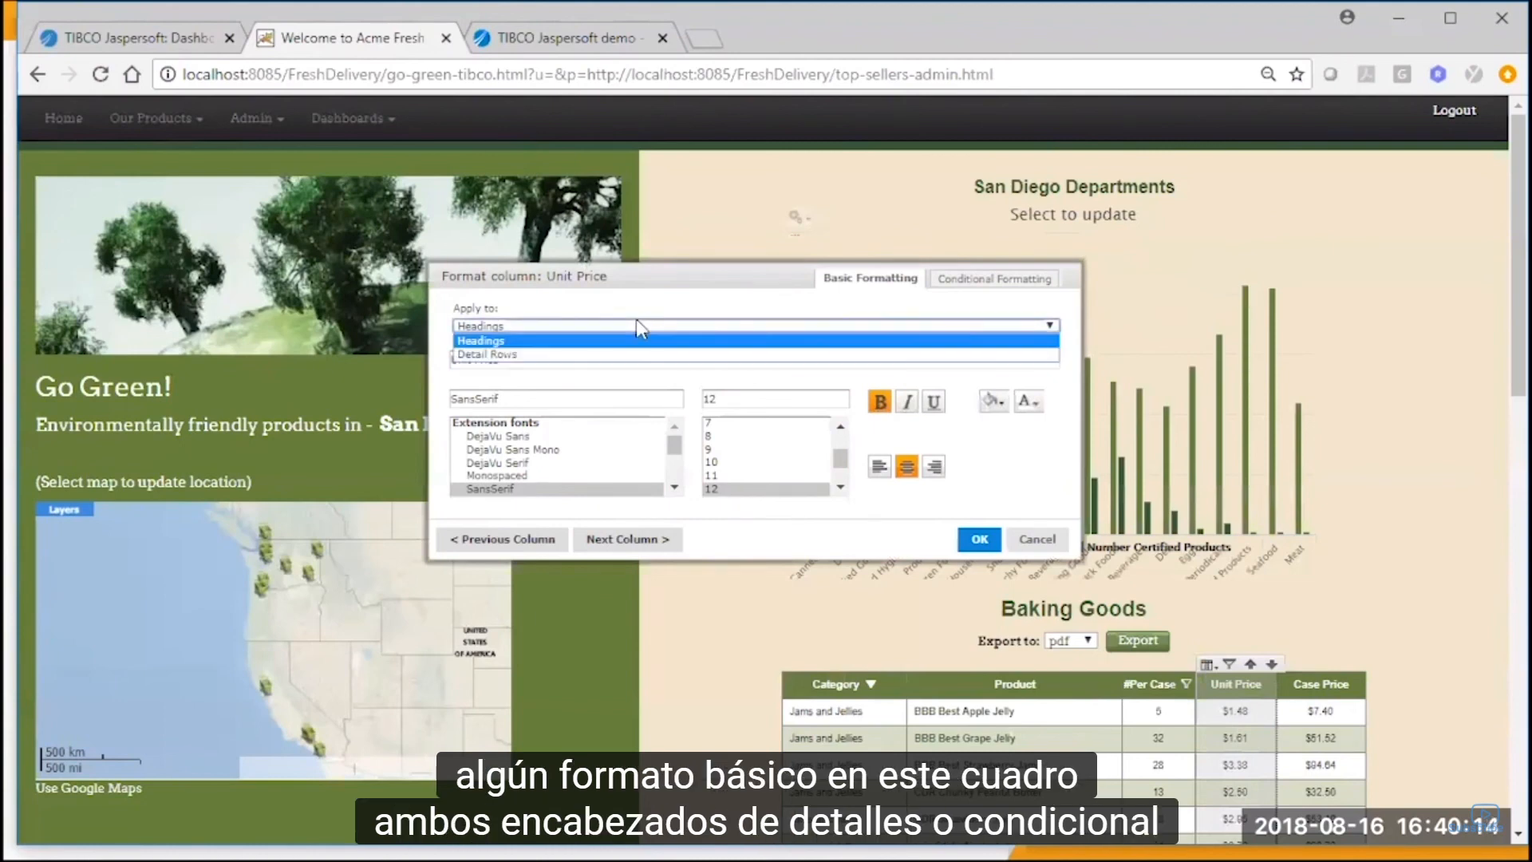
left_click(989, 281)
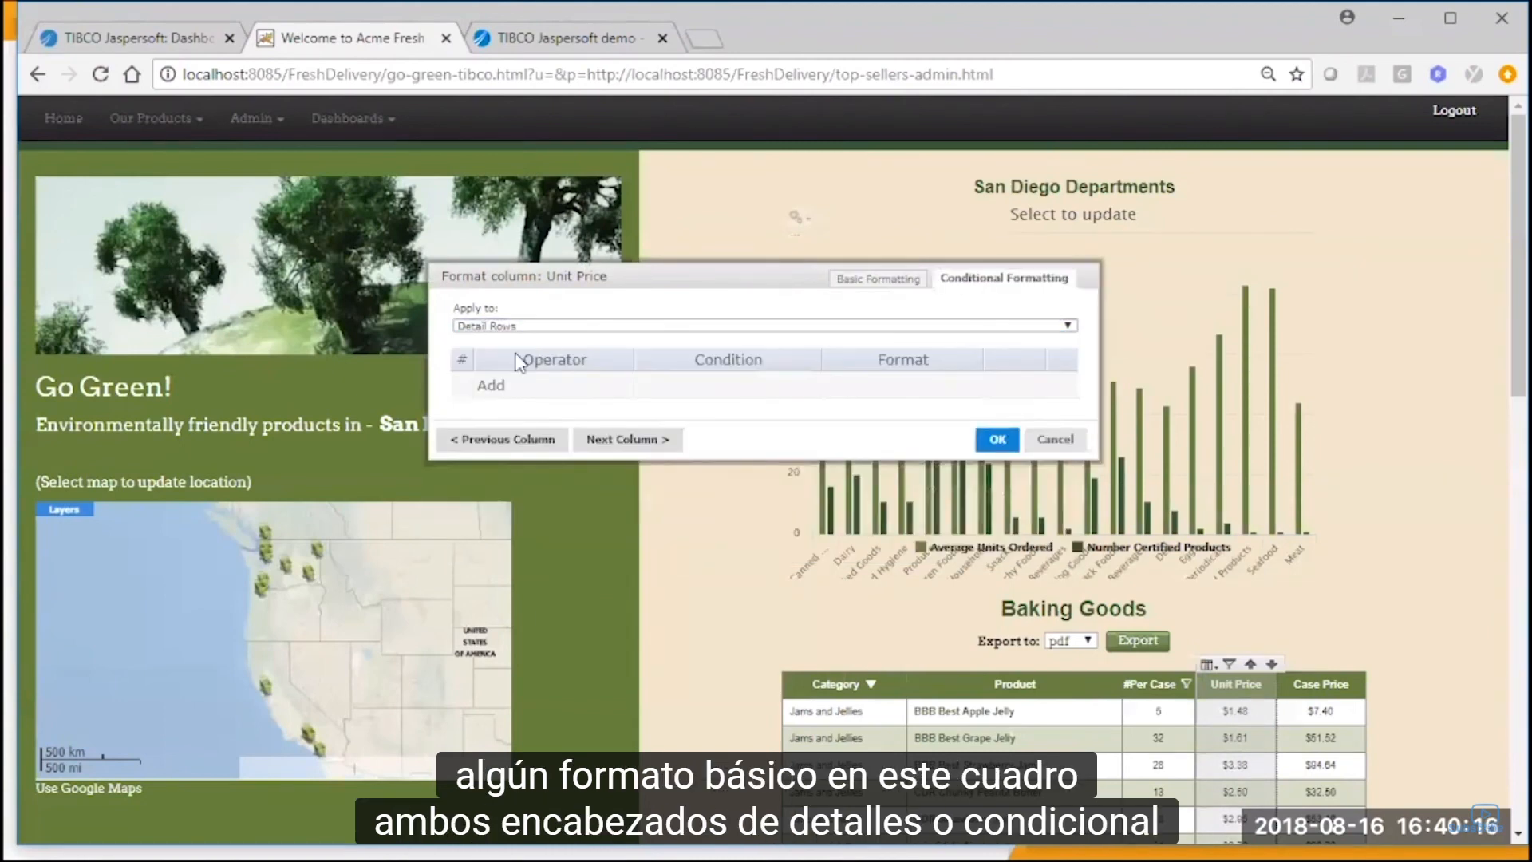
left_click(509, 388)
left_click(595, 391)
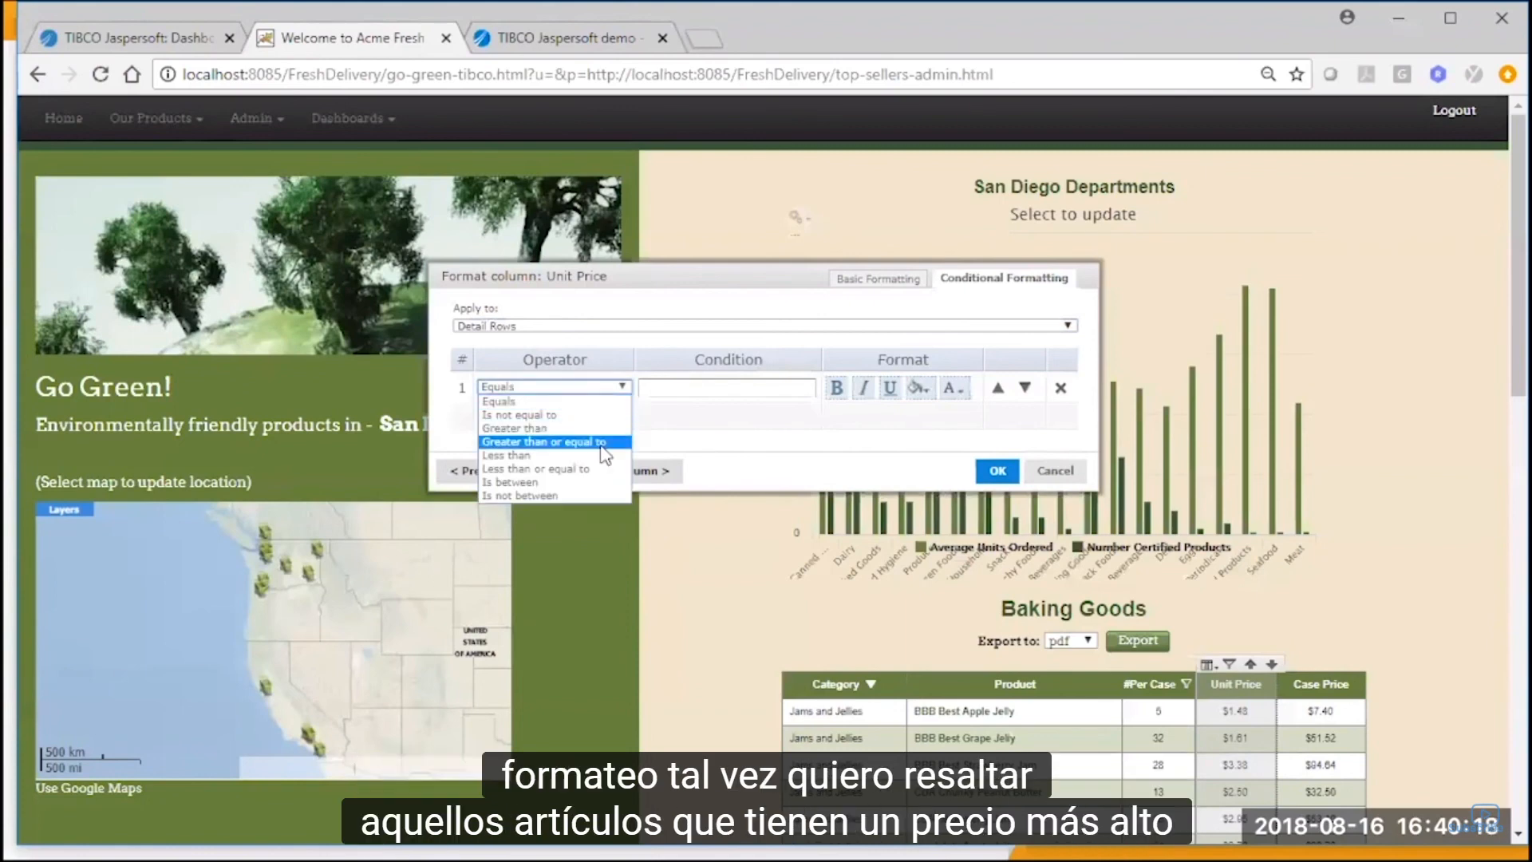
left_click(550, 439)
left_click(665, 386)
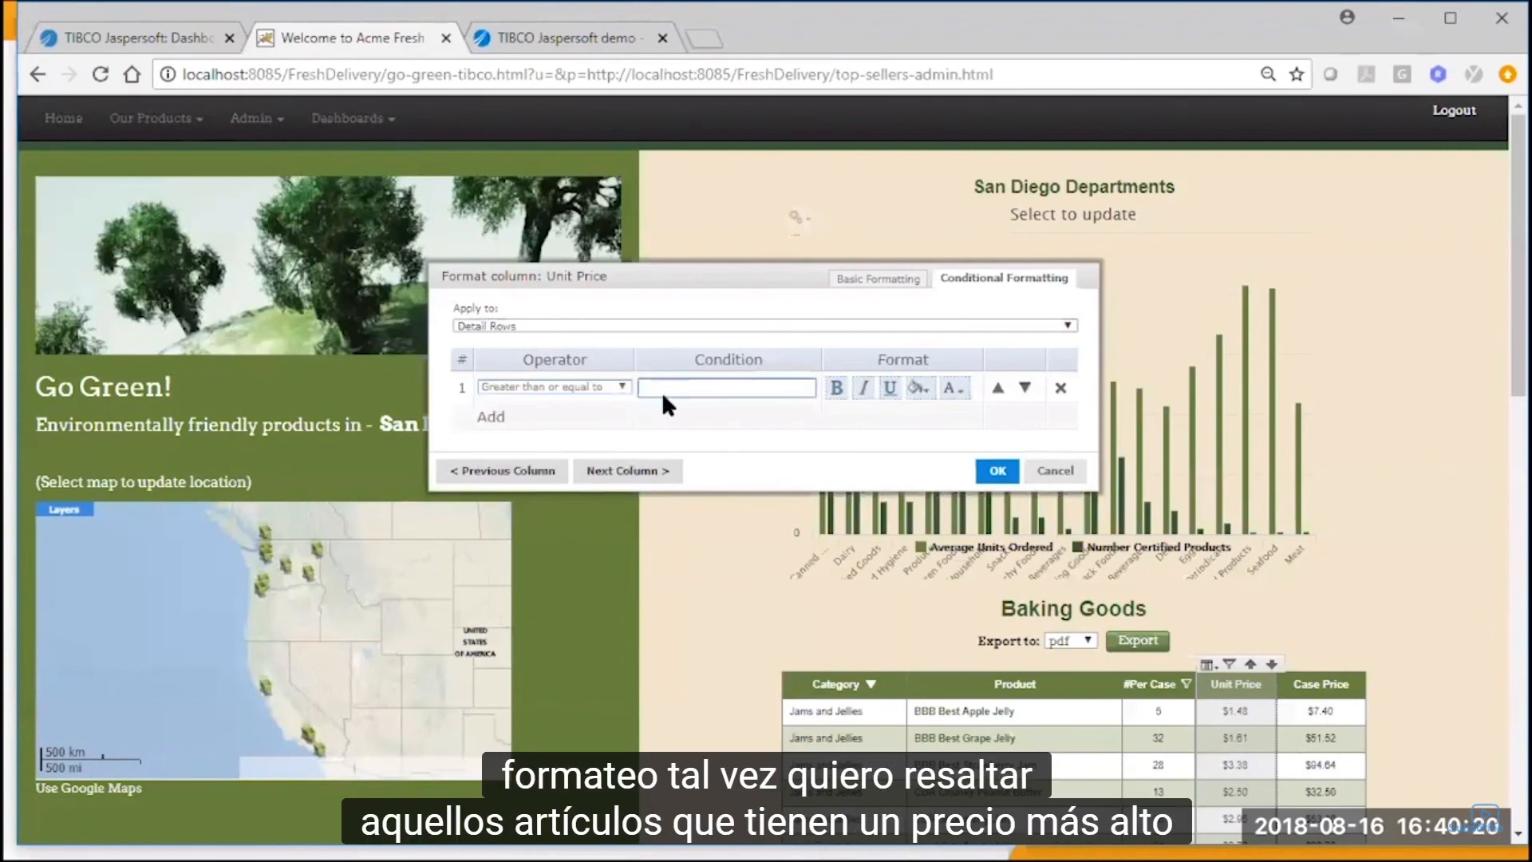
type("3")
Give the Unit Price rule bold text and a bright green background, apply it, and review the highlighted rows.
left_click(836, 388)
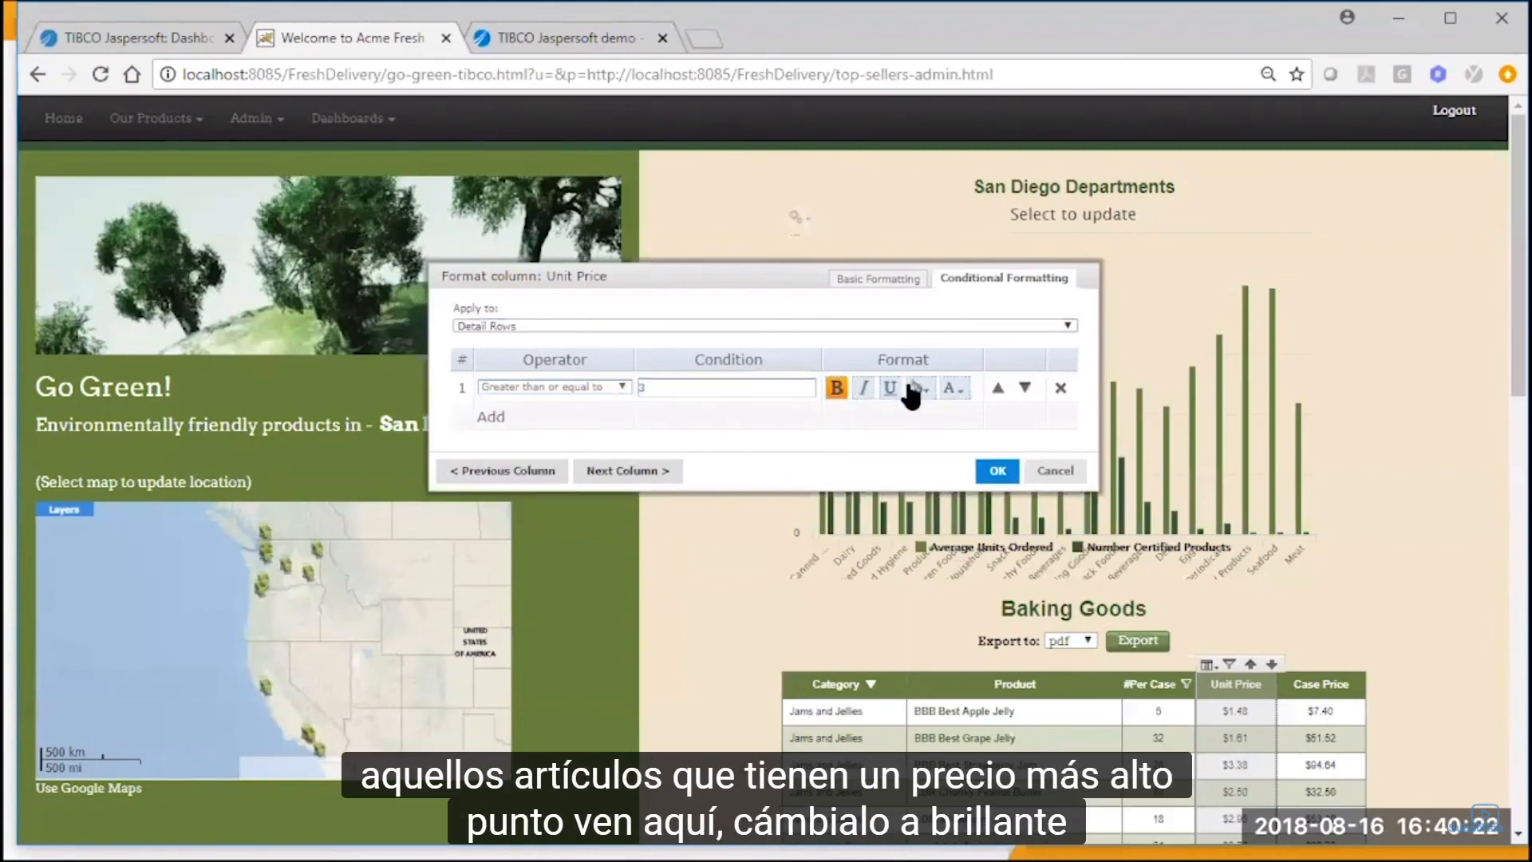
left_click(916, 389)
left_click(1015, 517)
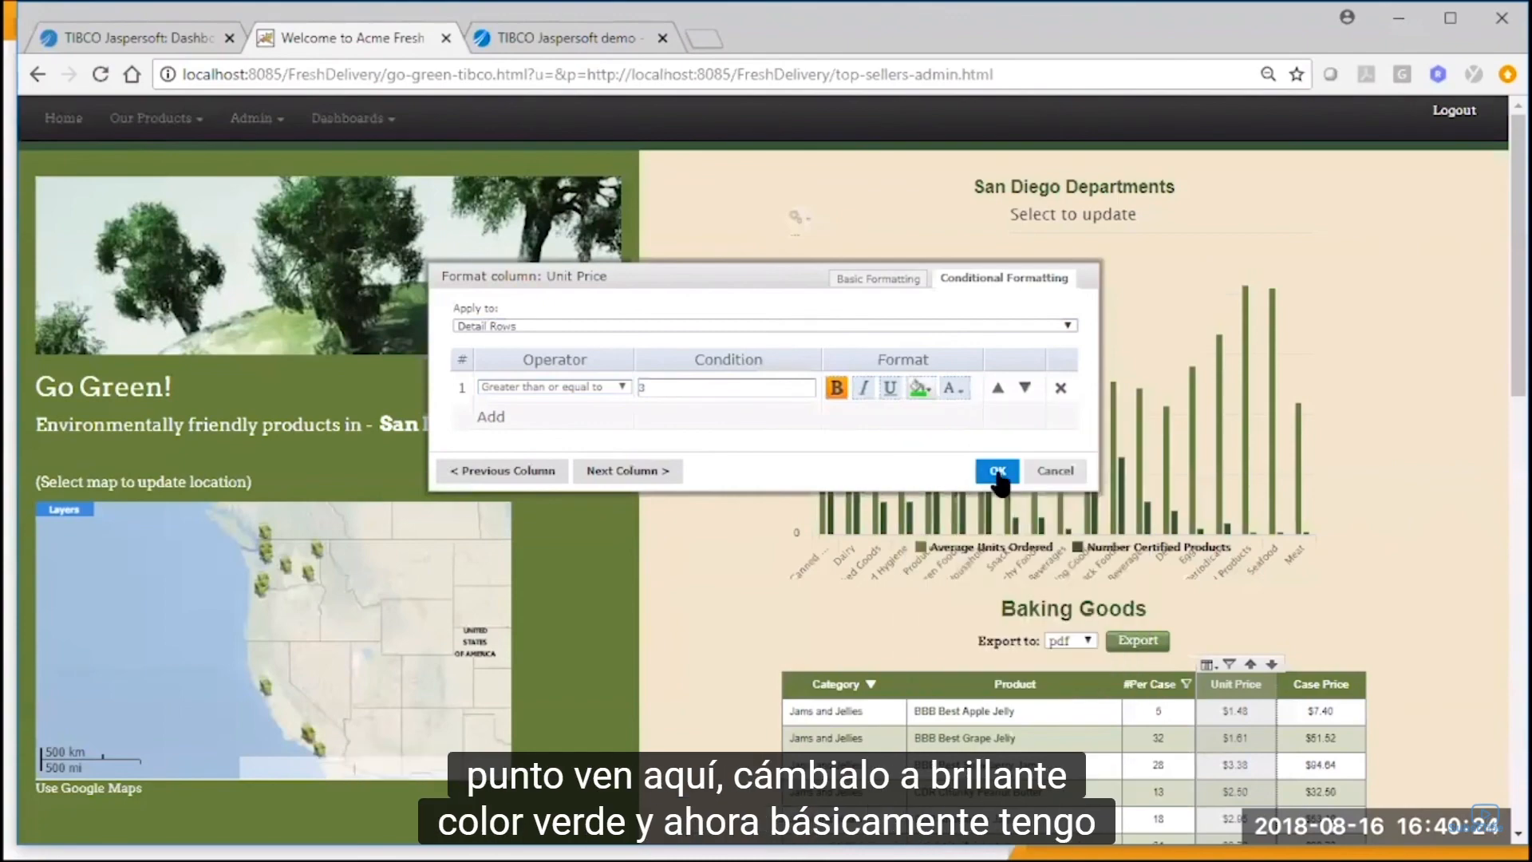
left_click(999, 471)
scroll(719, 583, "down", 7)
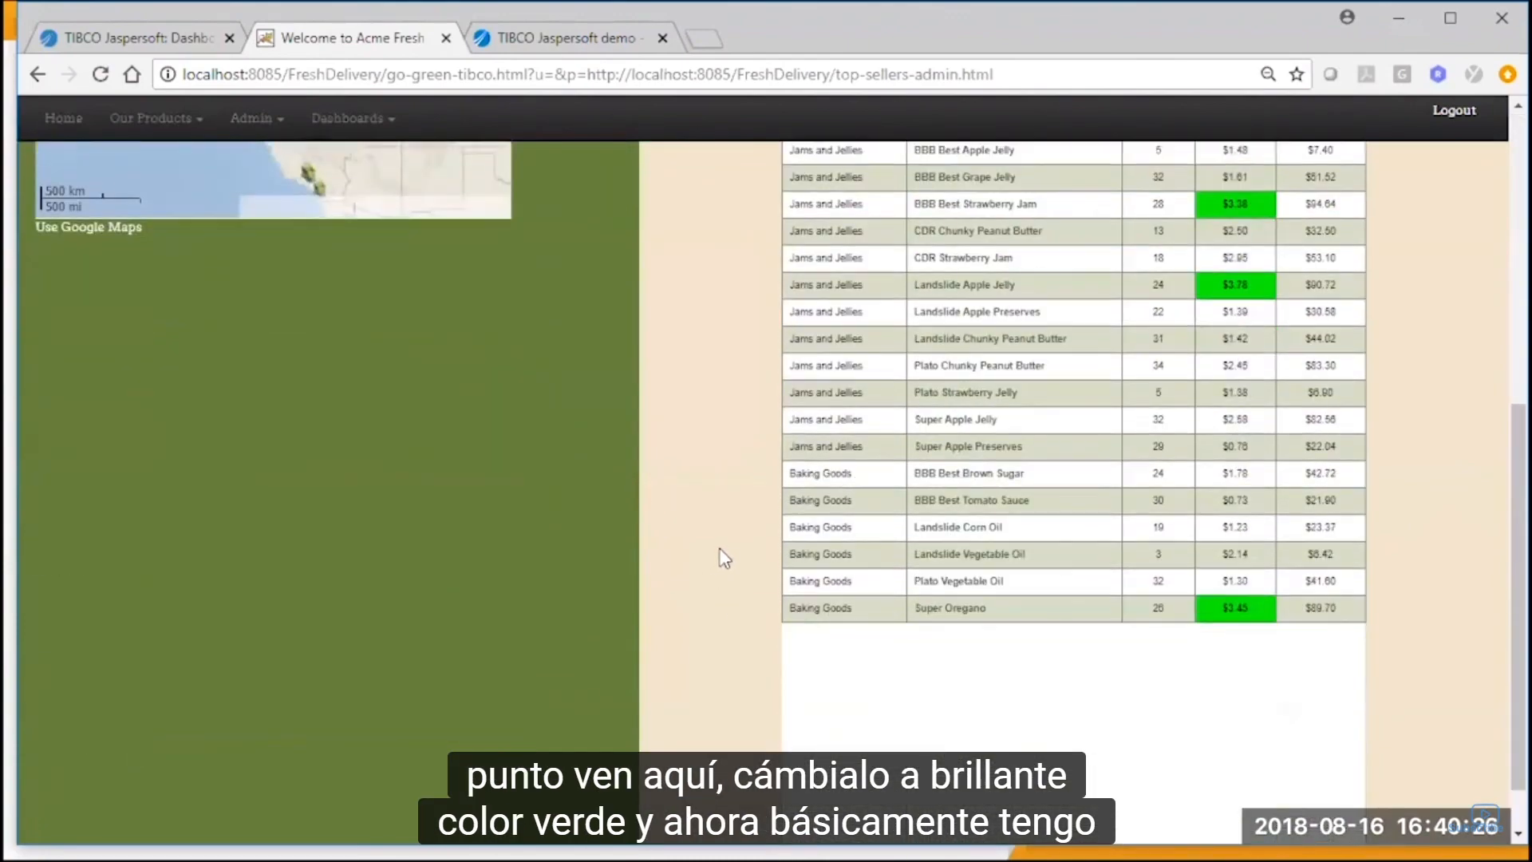
scroll(724, 557, "up", 3)
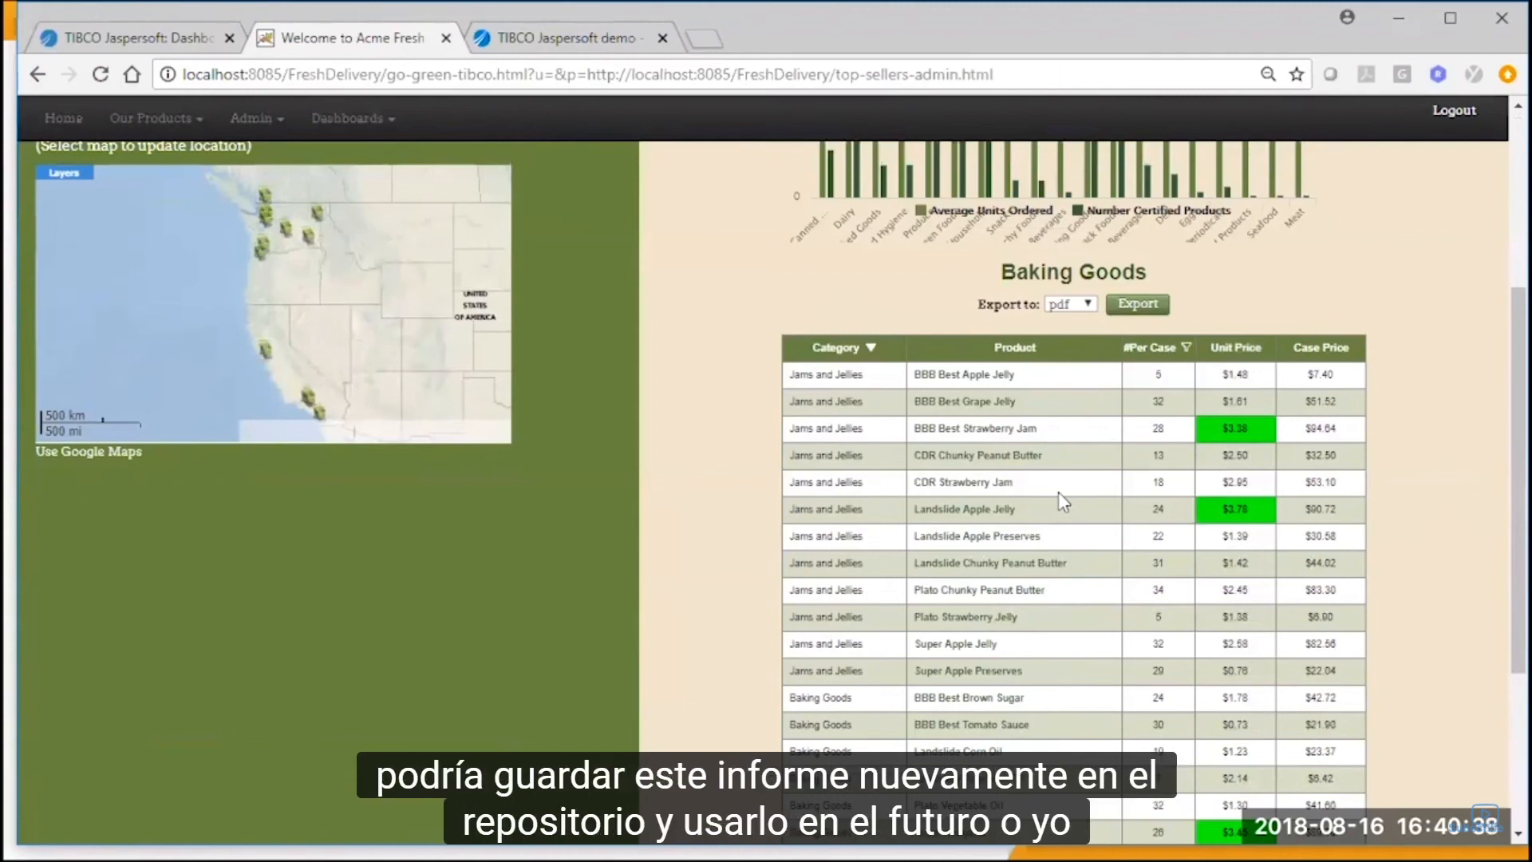
Export the Baking Goods table as pdf, view the file with the tools pane collapsed, and return to the web application.
left_click(1090, 307)
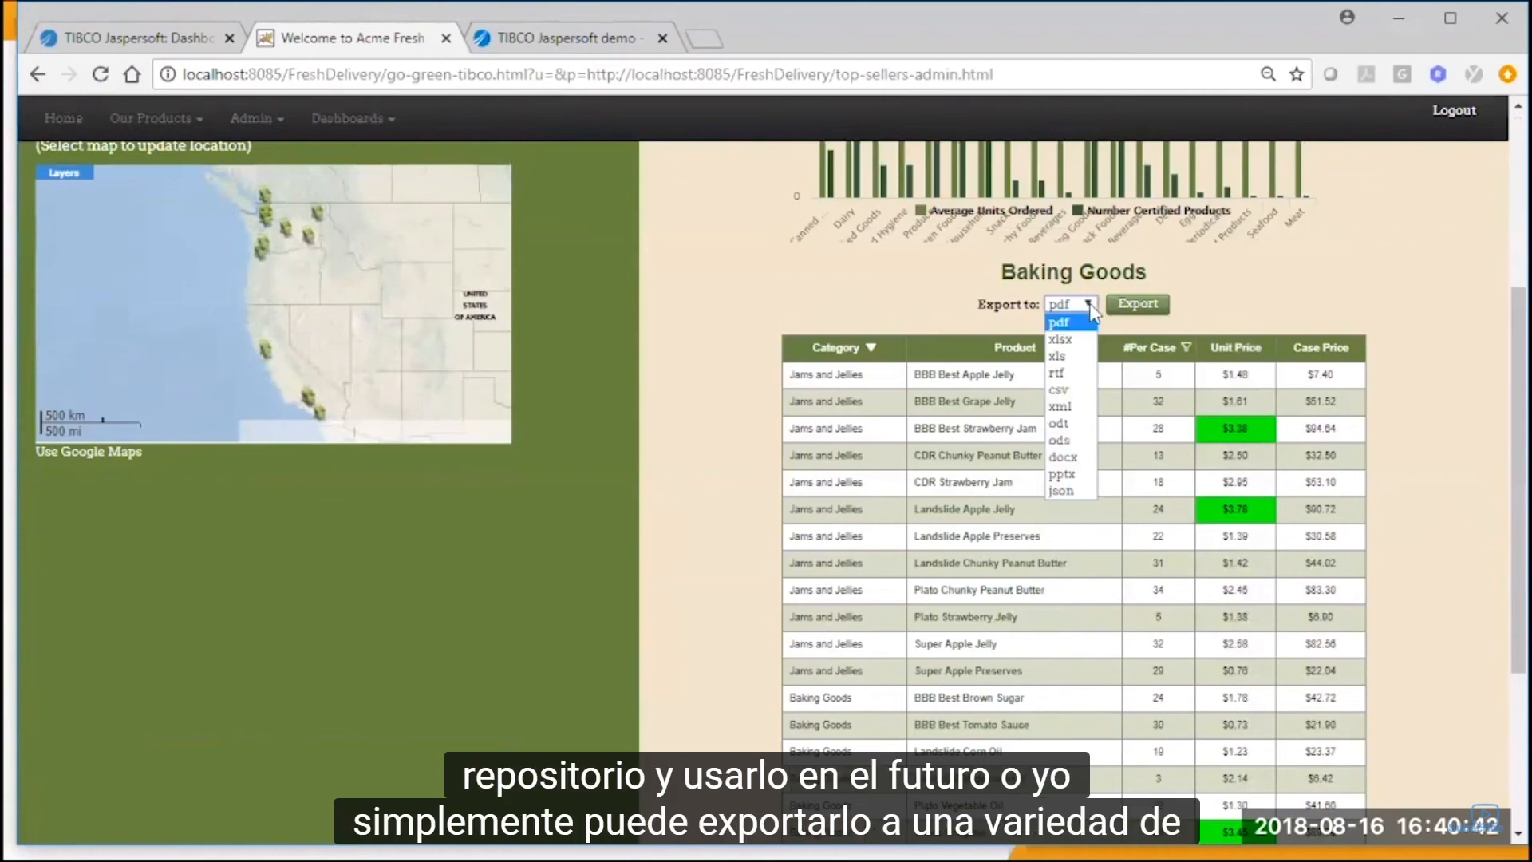
left_click(1140, 311)
left_click(1139, 312)
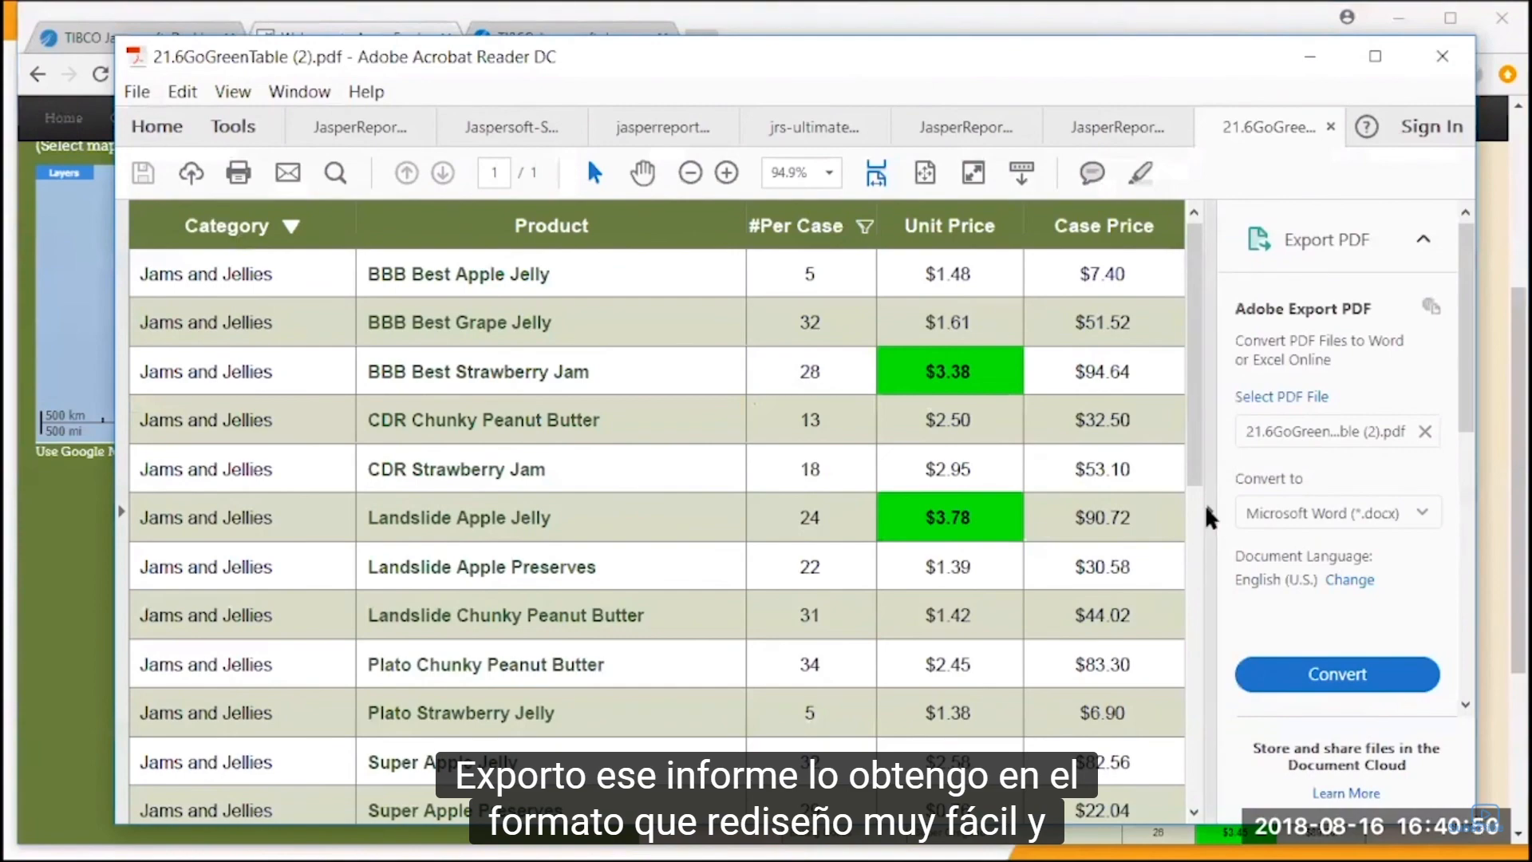
left_click(1209, 511)
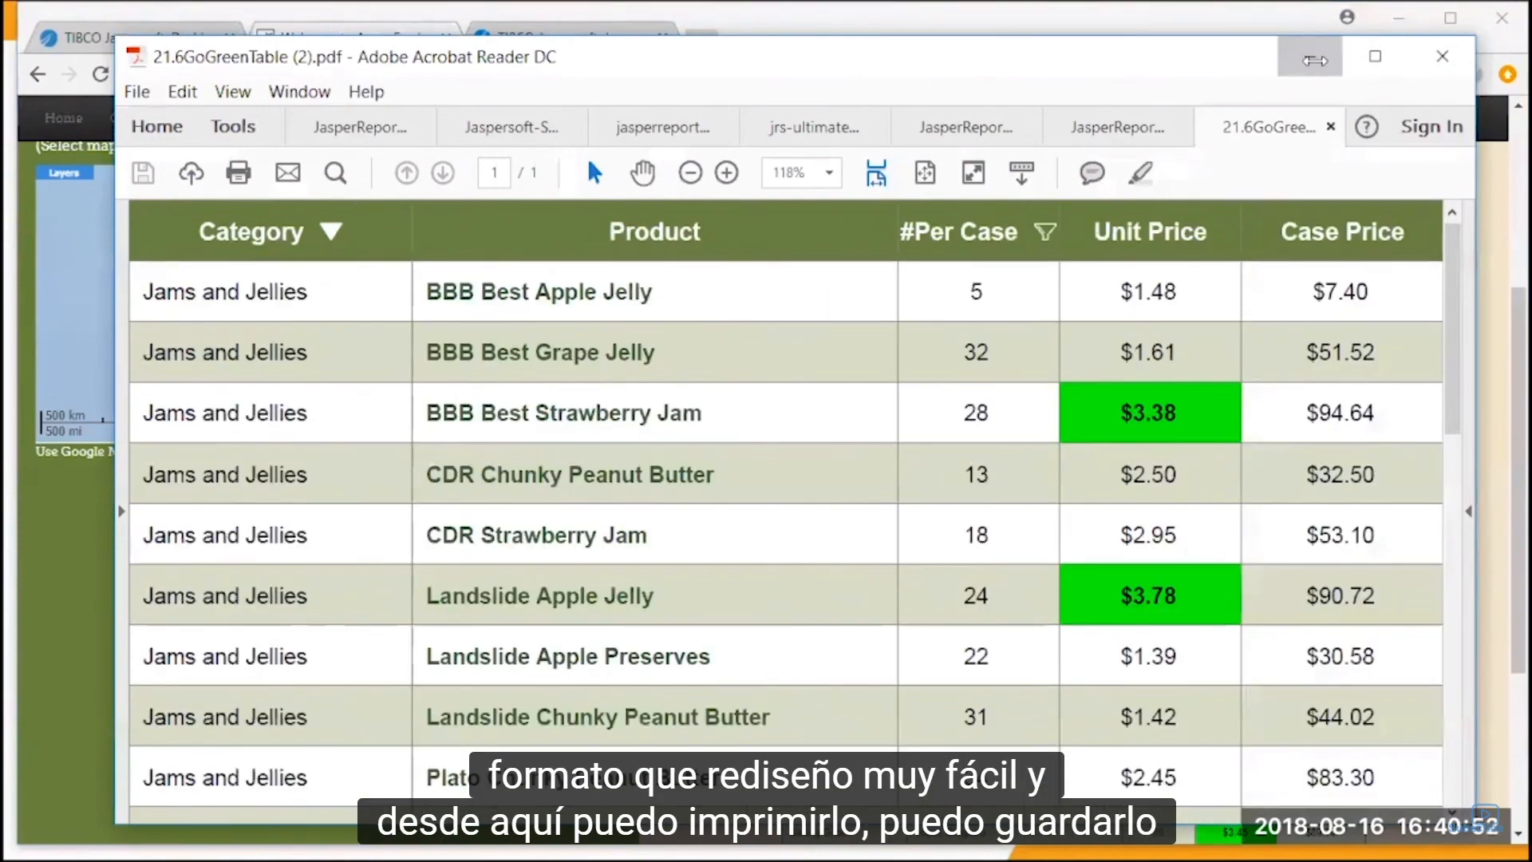
left_click(1309, 56)
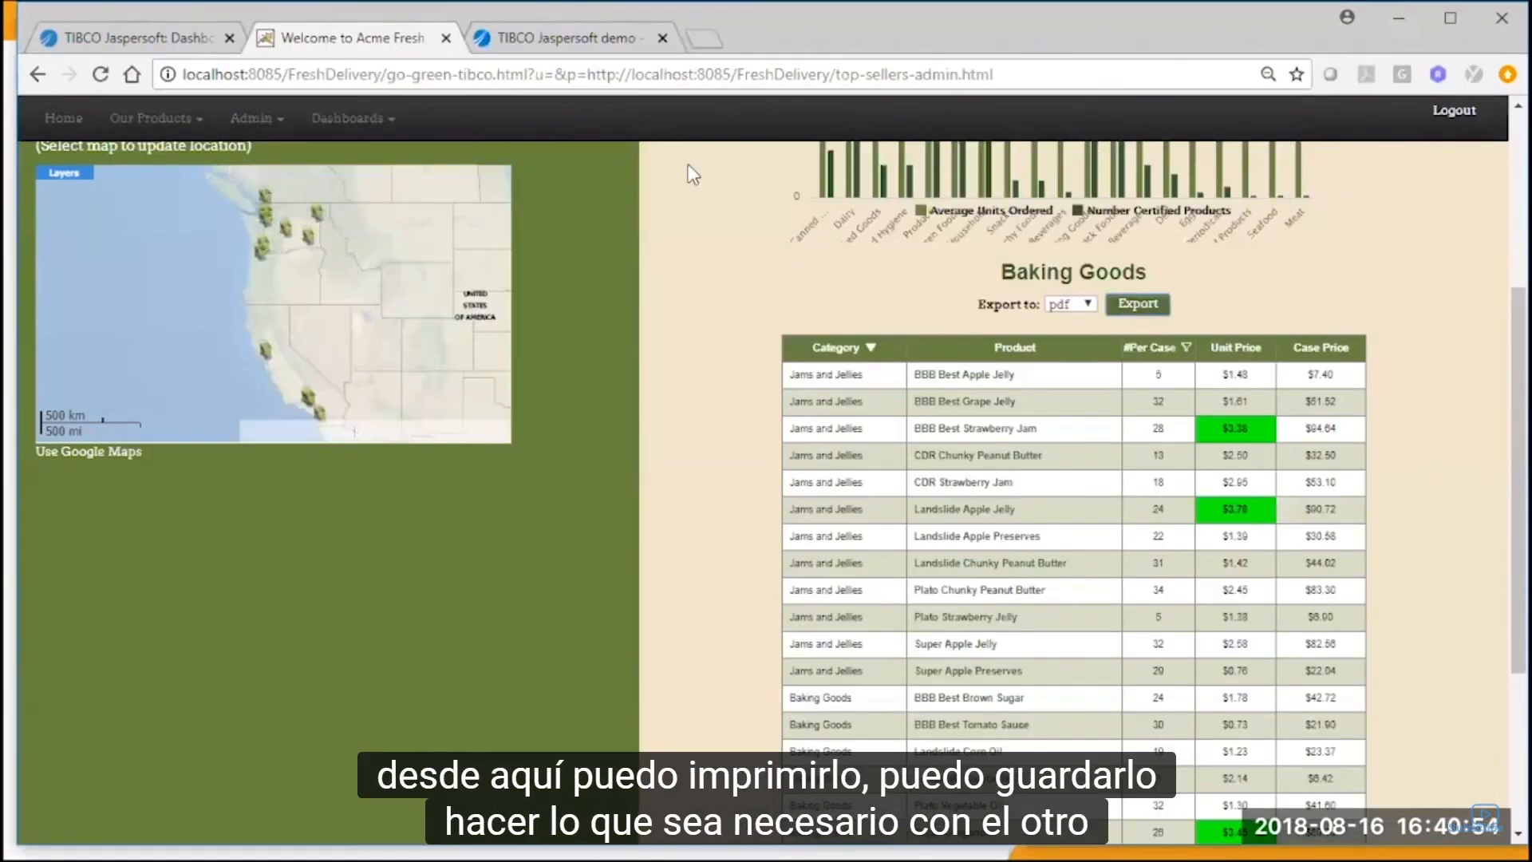
Switch to the Urban Roasts TIBCO Jaspersoft demo and open its Locations page.
left_click(604, 39)
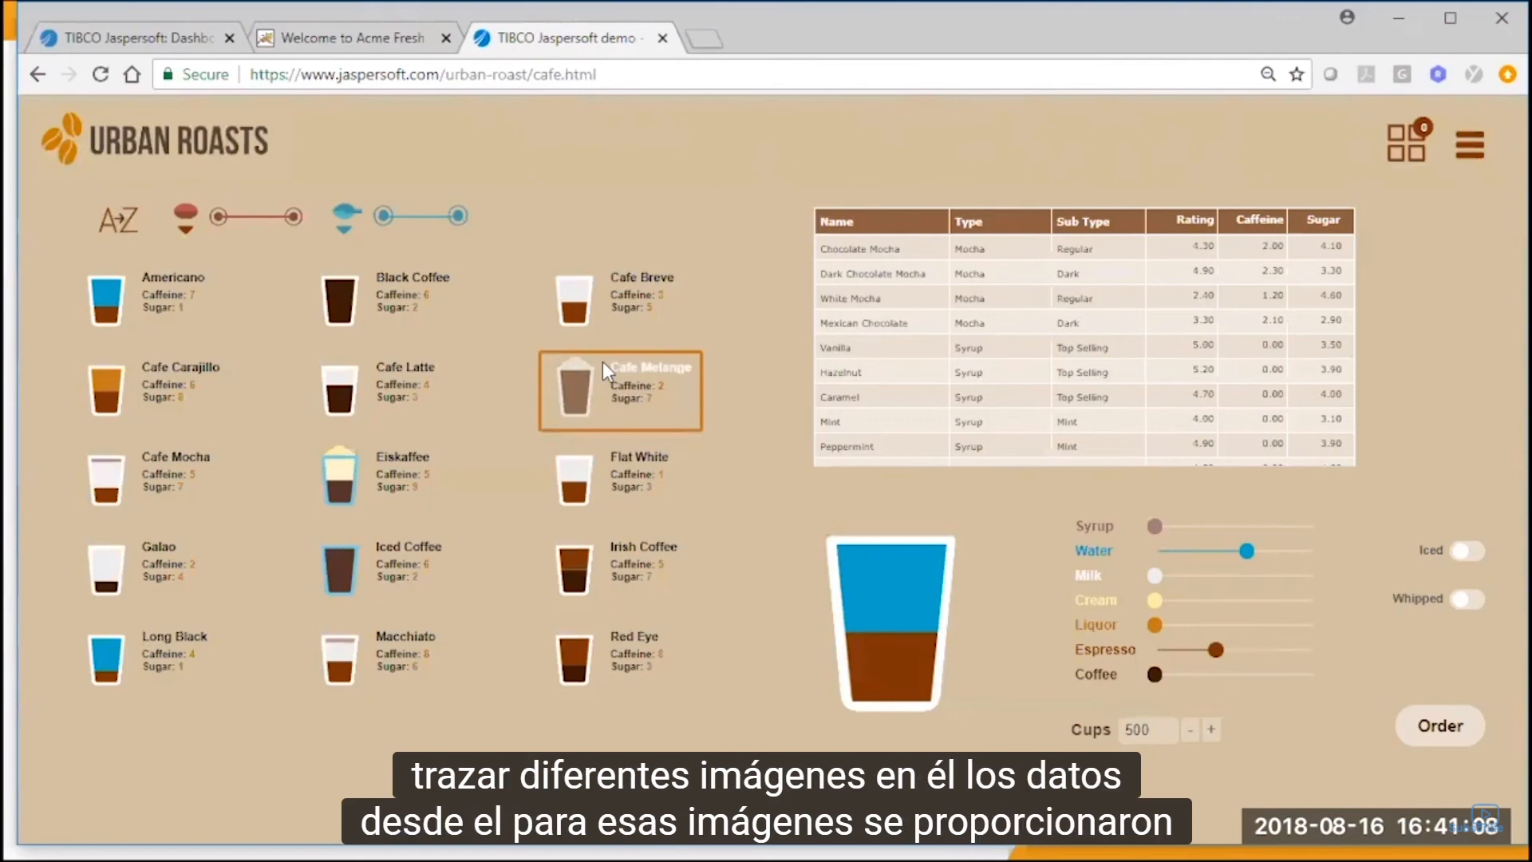
mouse_move(1486, 142)
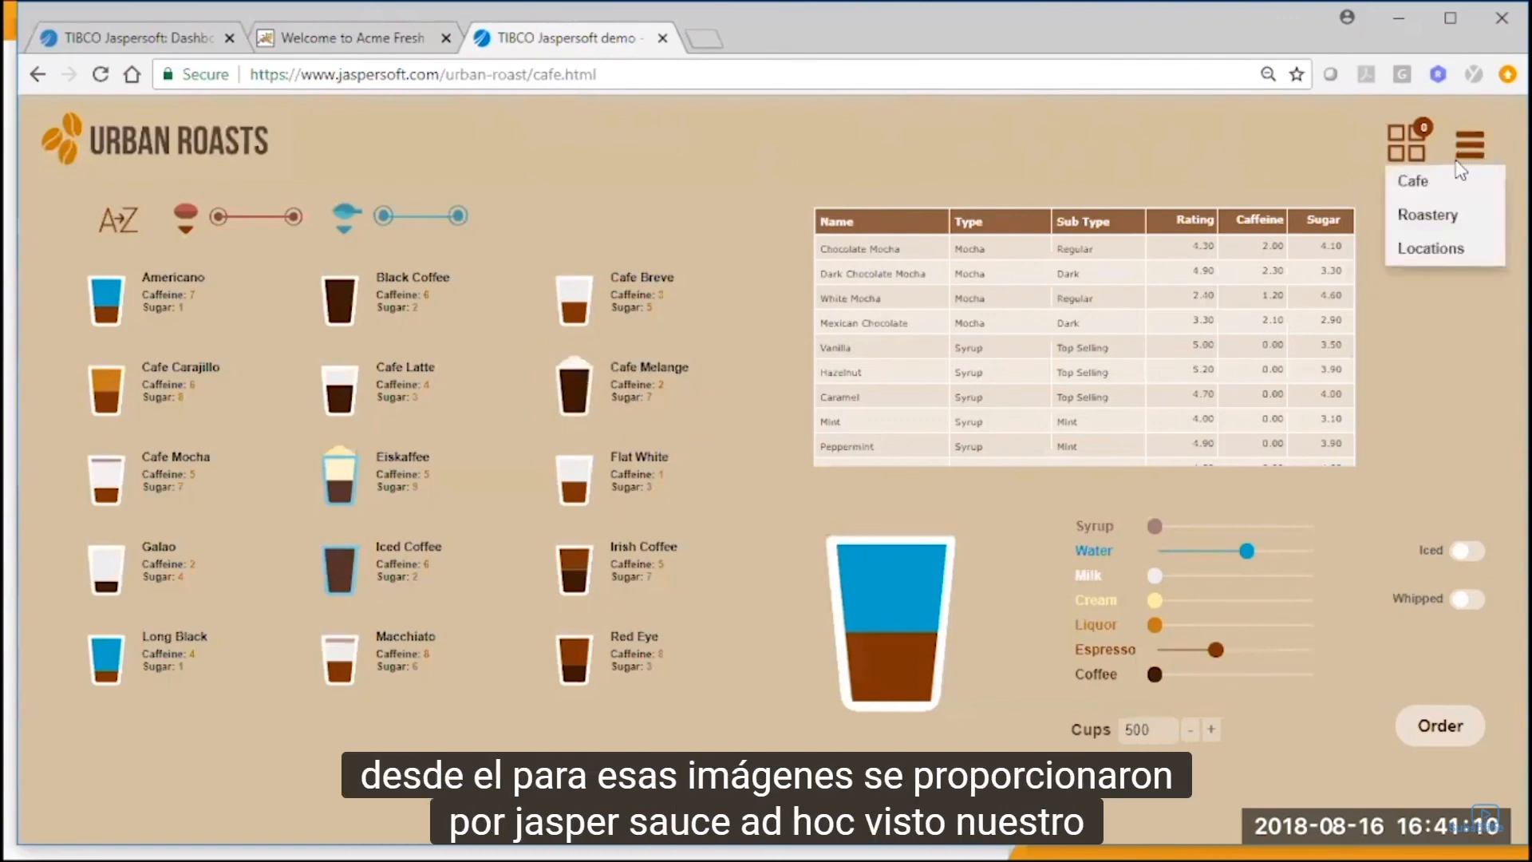
left_click(1448, 245)
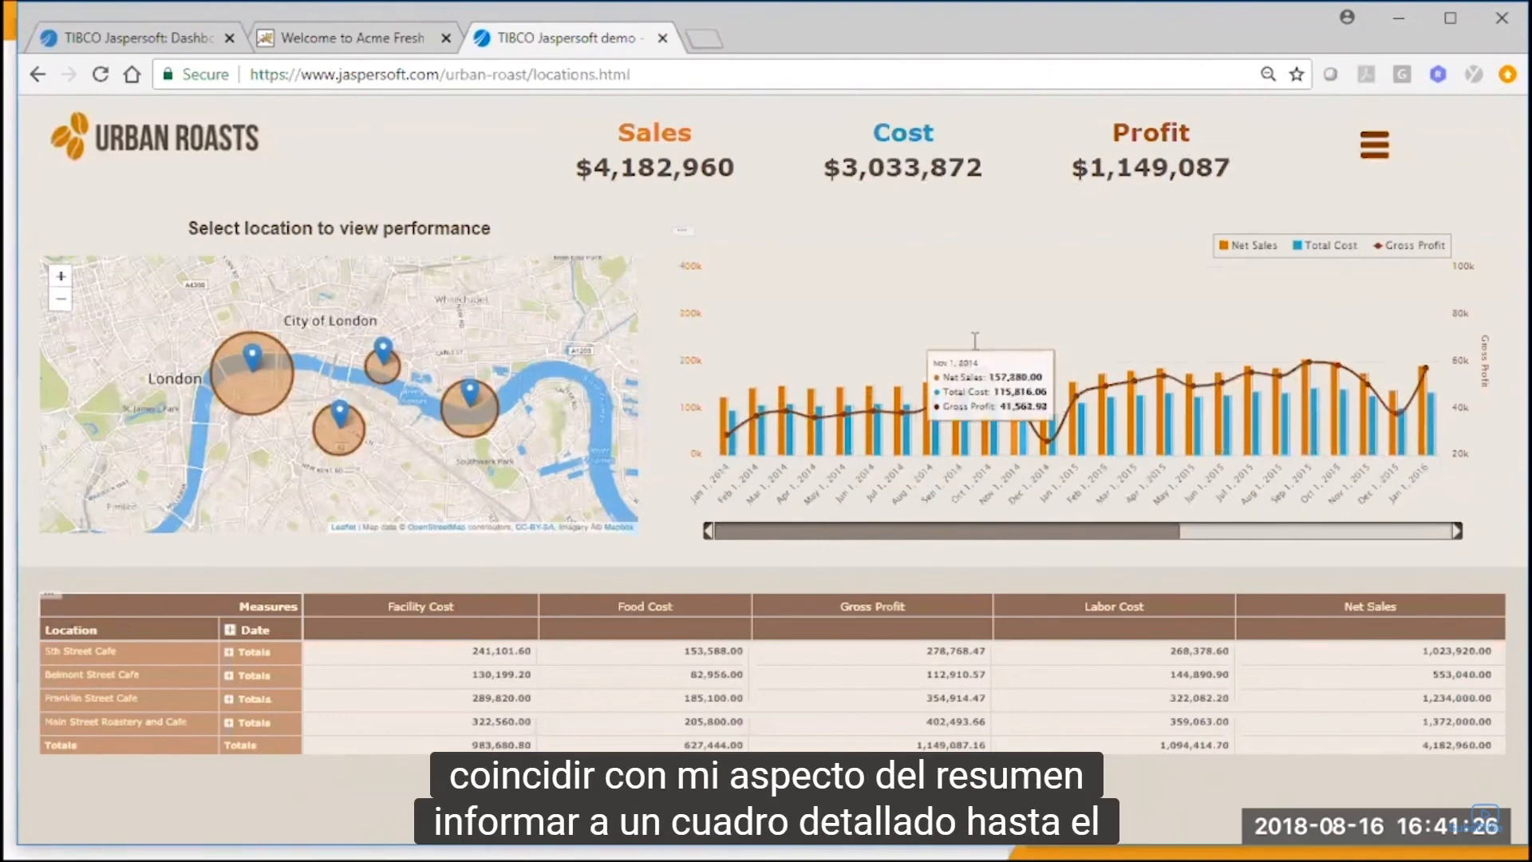
Expand the Date level in the crosstab and set the chart's date range to 2014-11-09 through 2016-08-11.
left_click(231, 631)
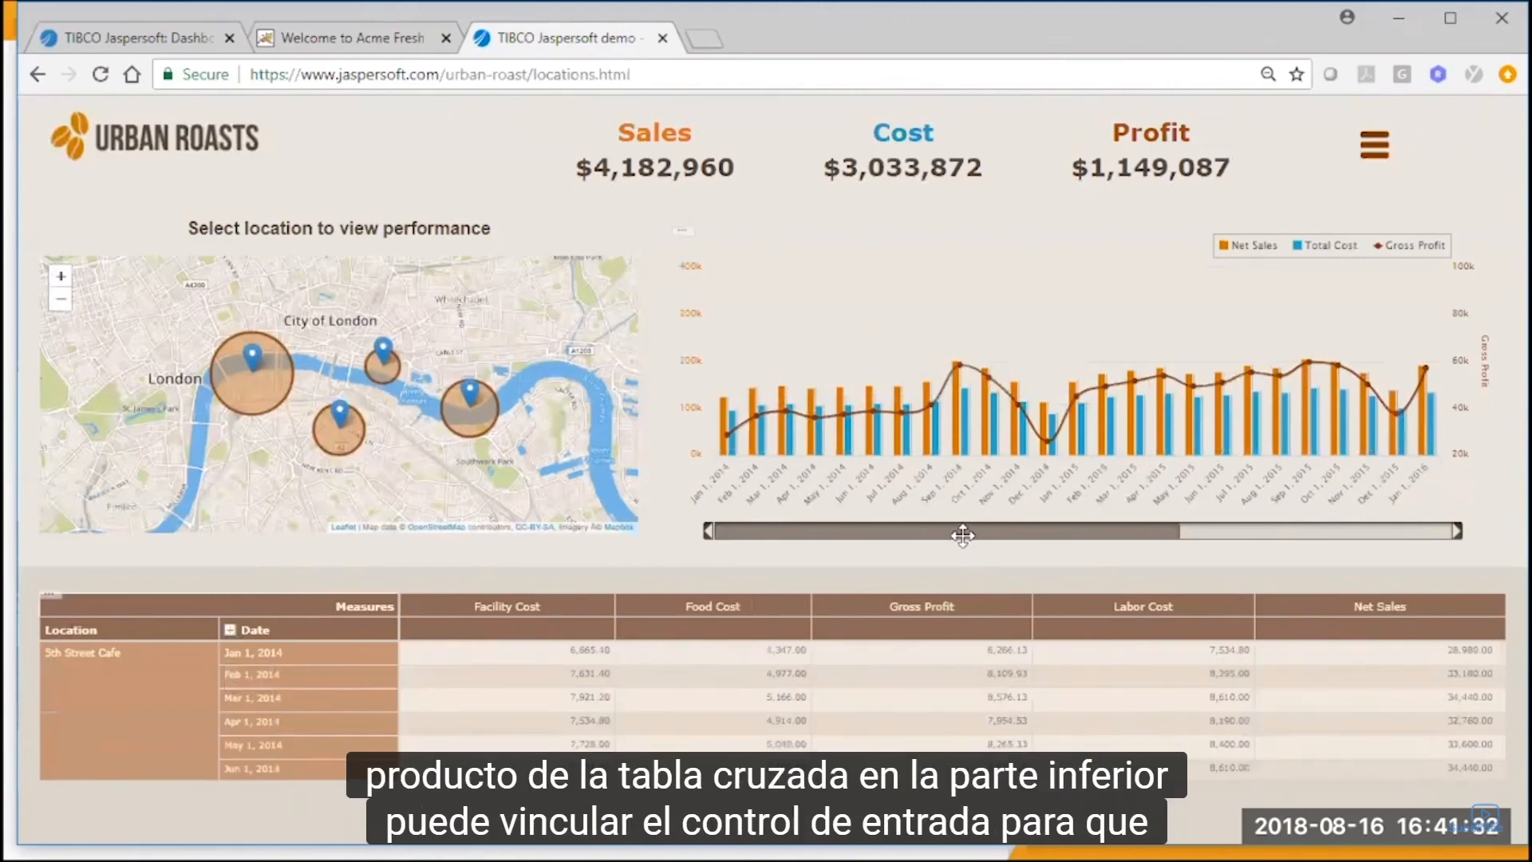
left_click_drag(963, 535, 1111, 534)
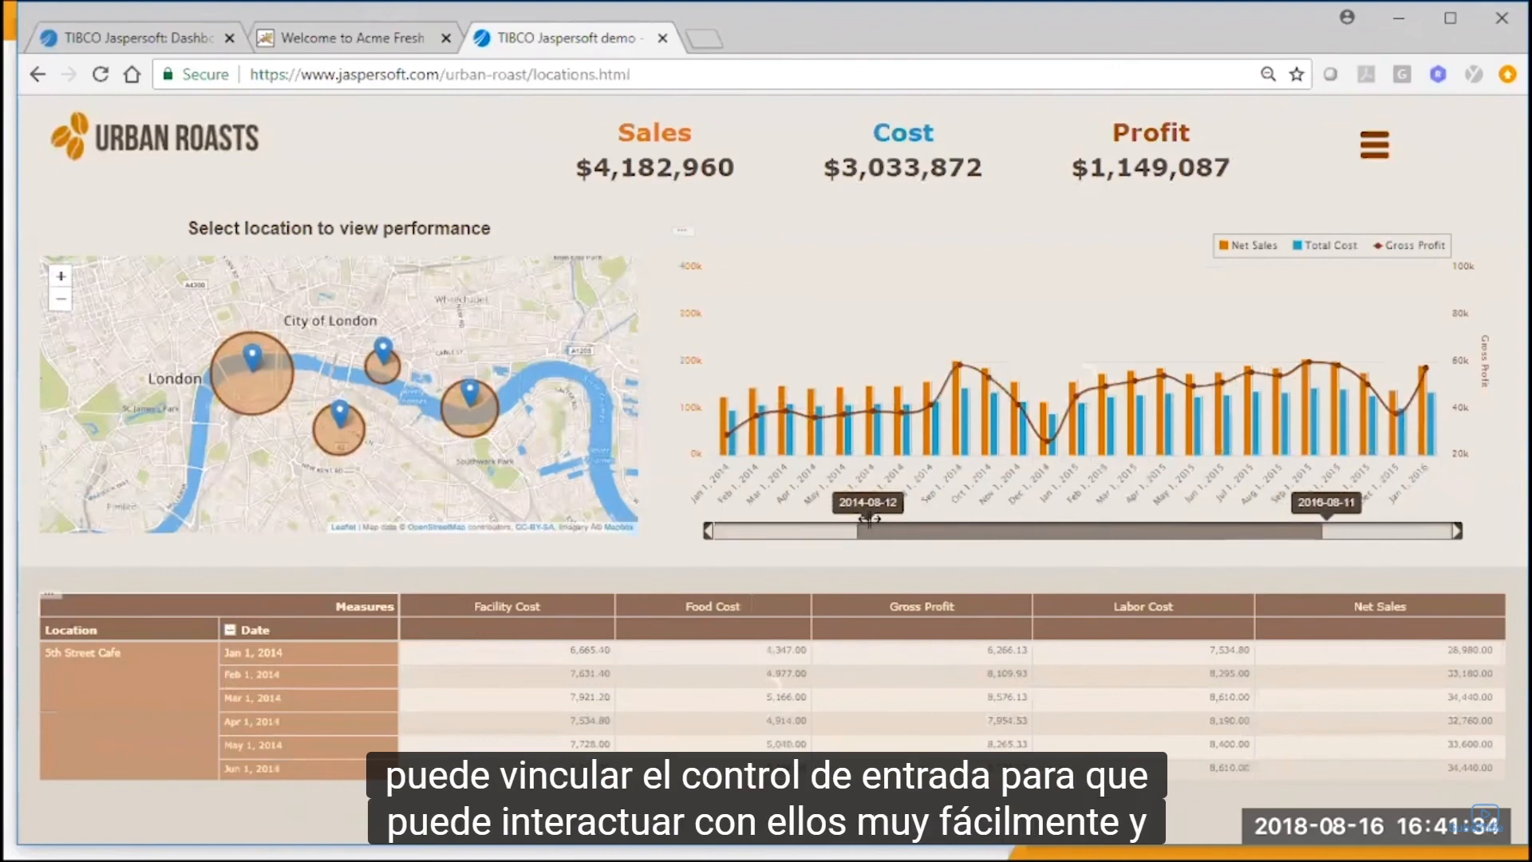
left_click_drag(864, 524, 915, 530)
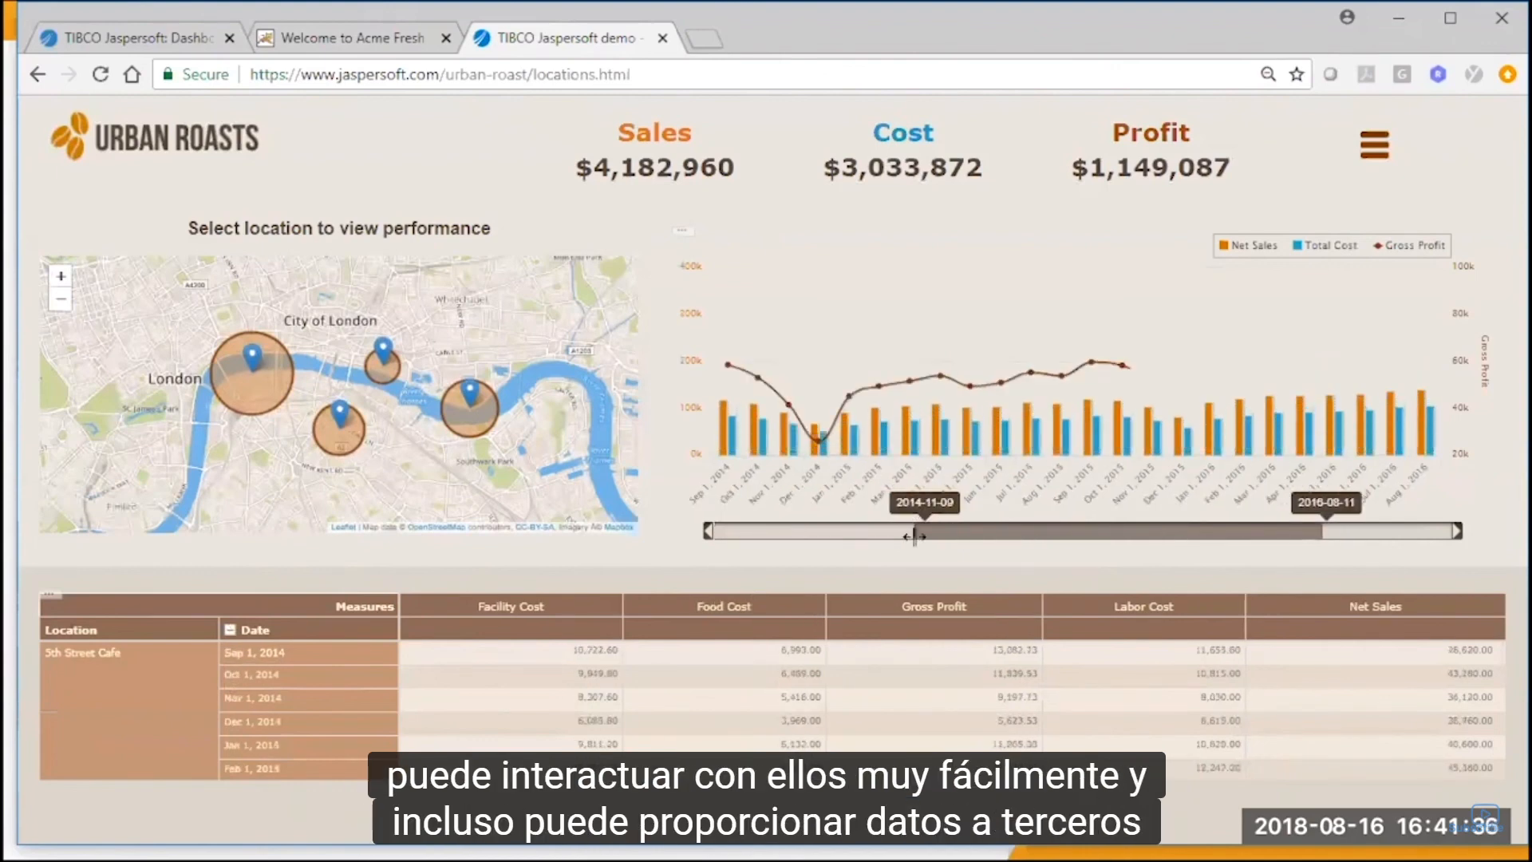
Filter the performance chart and crosstab from the map by Belmont Street Cafe, Franklin Street Cafe and 5th Street Cafe in turn.
left_click(268, 393)
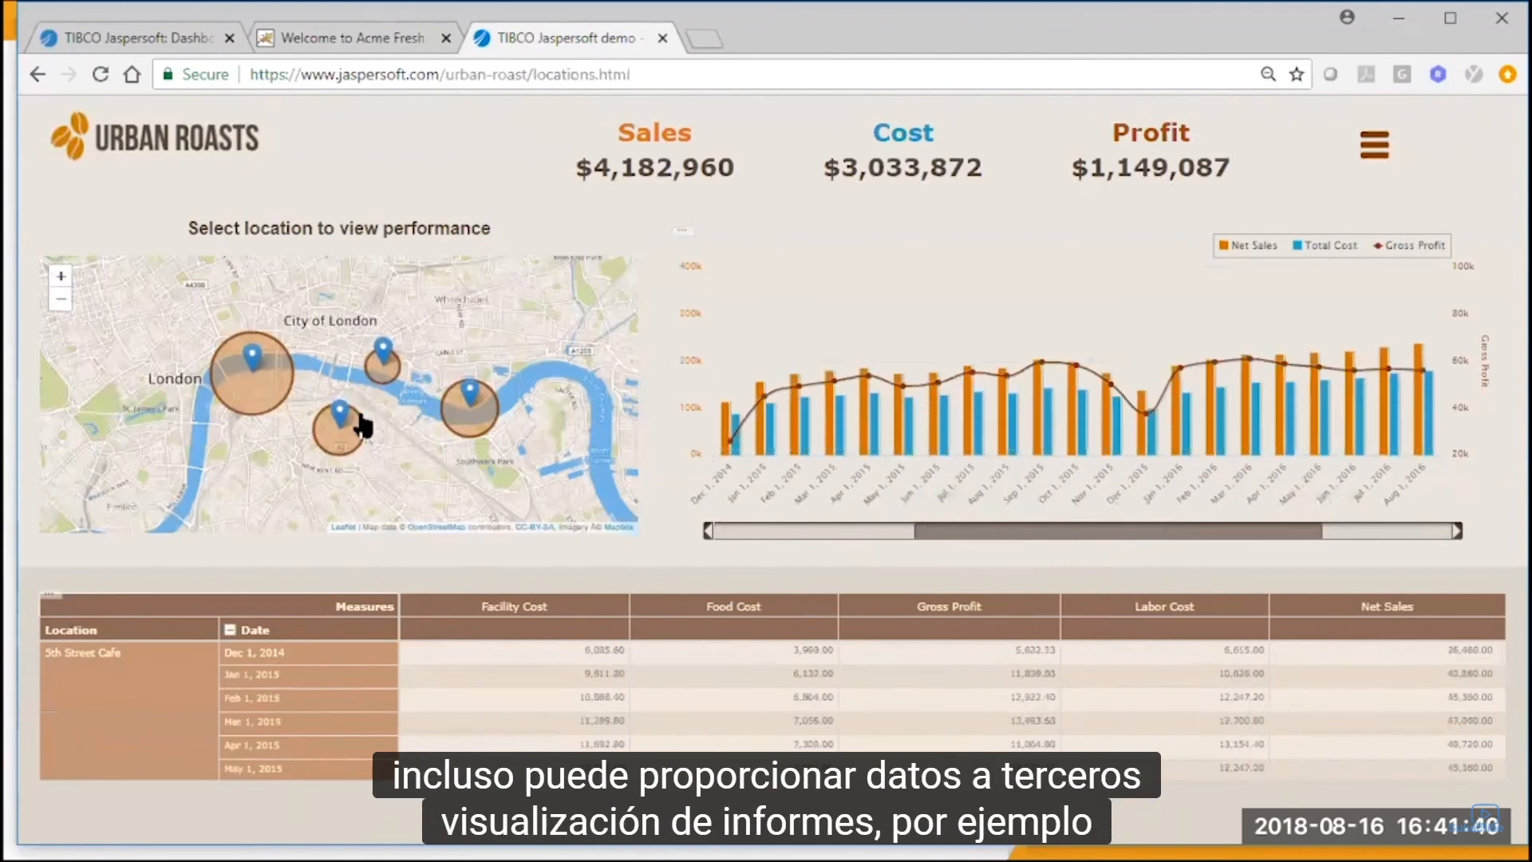
left_click(381, 367)
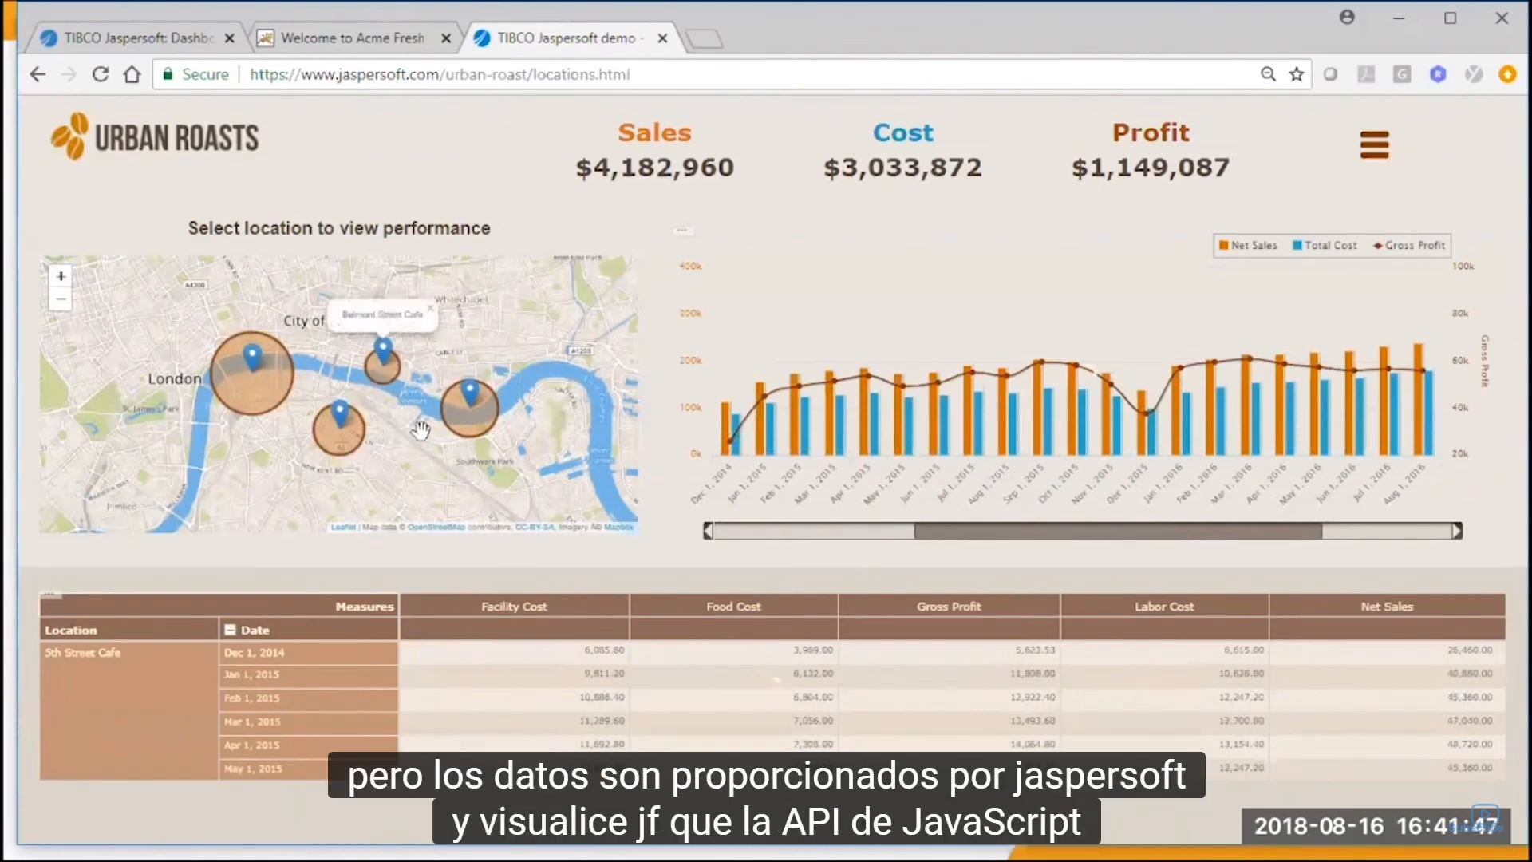
left_click(469, 411)
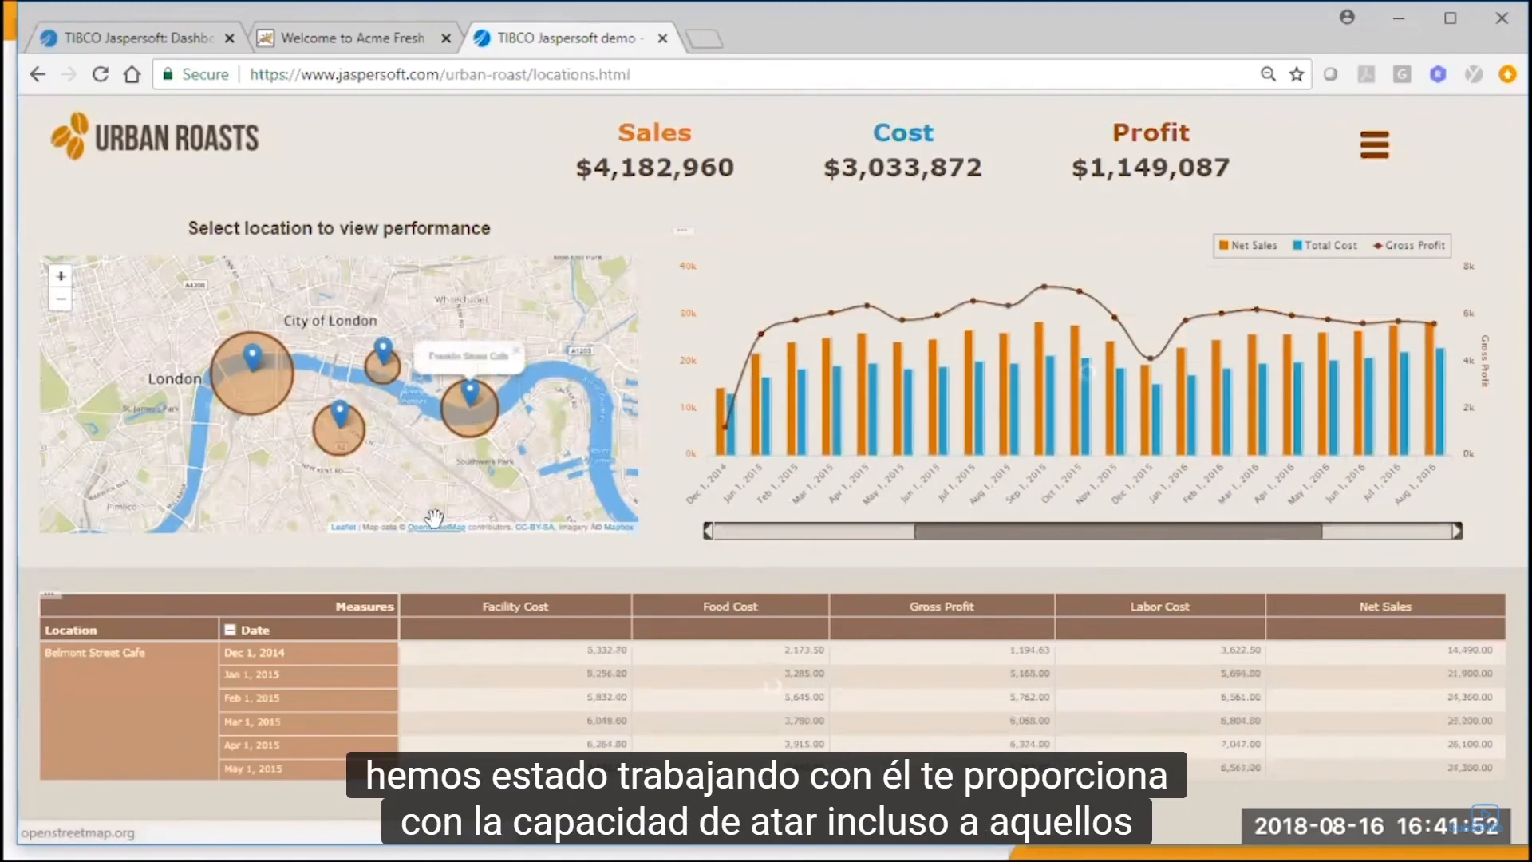
left_click(340, 421)
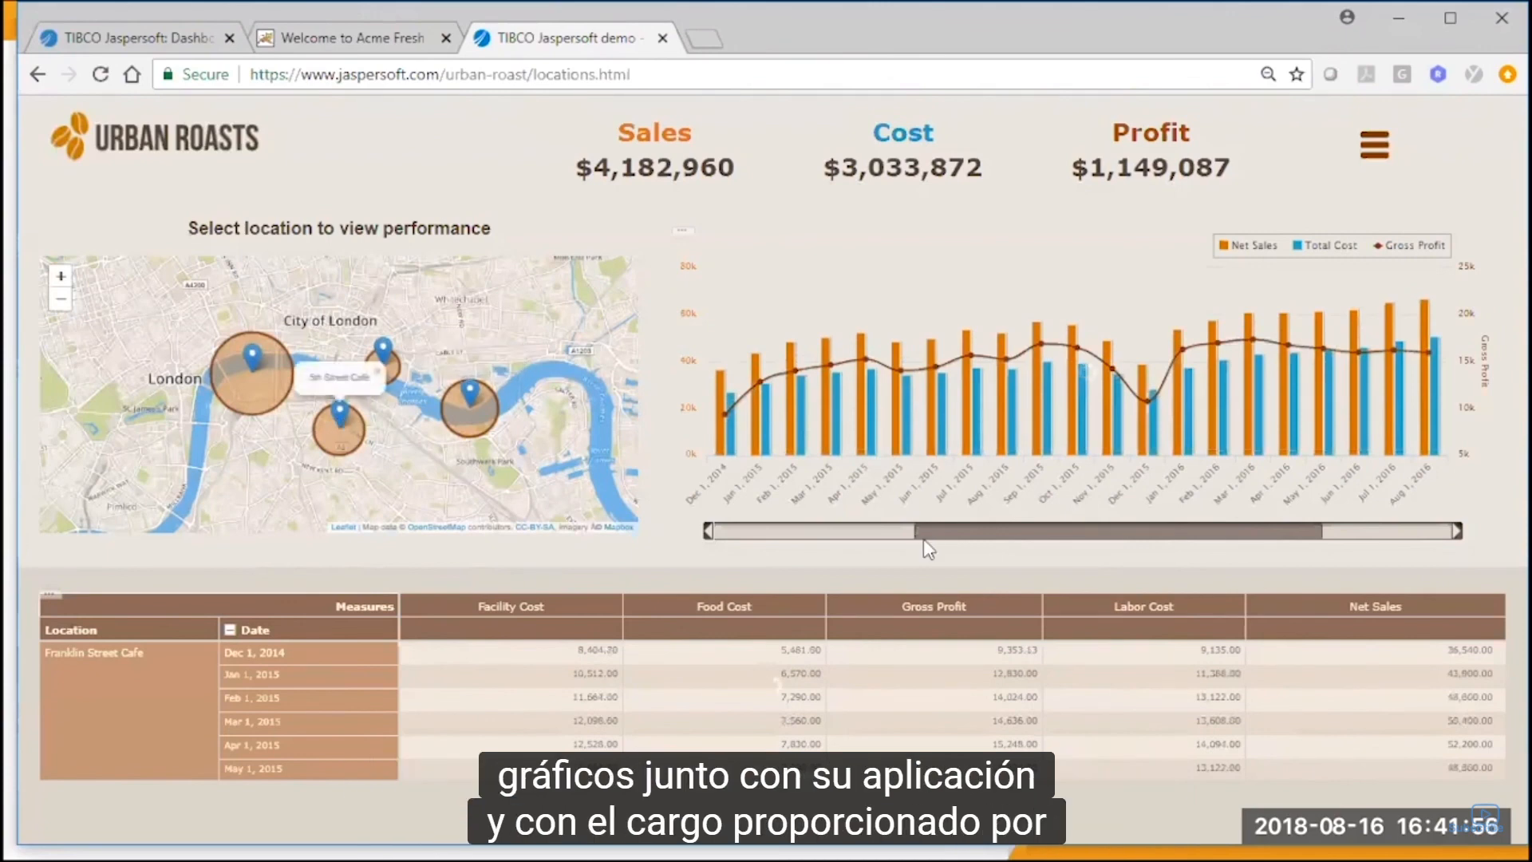